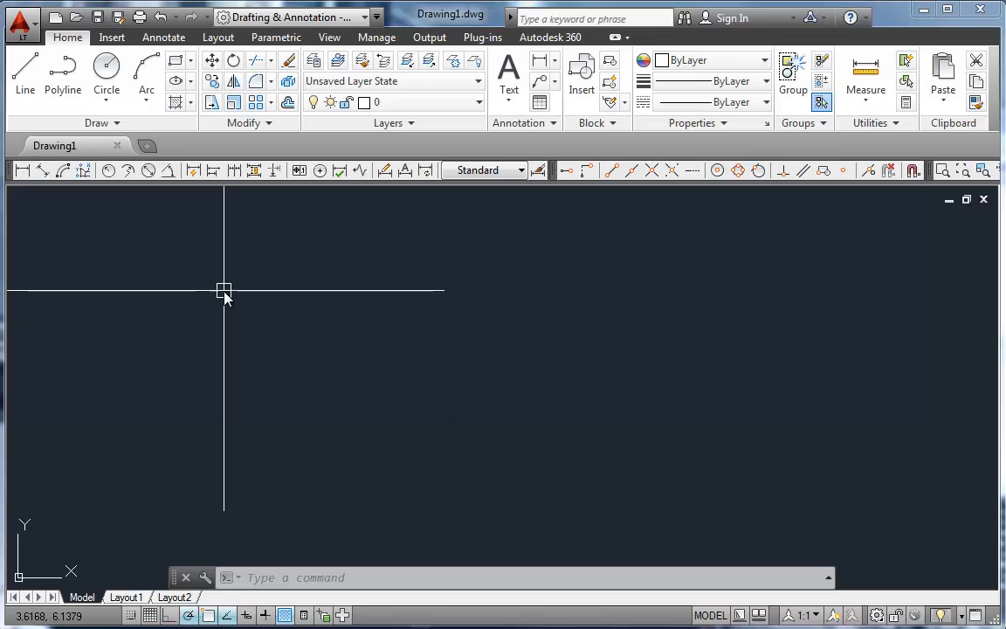
Step: Create a new drawing from the Multi View Demonstration.dwt template in the Classes\101 folder on the Support (T:) drive
left_click(54, 19)
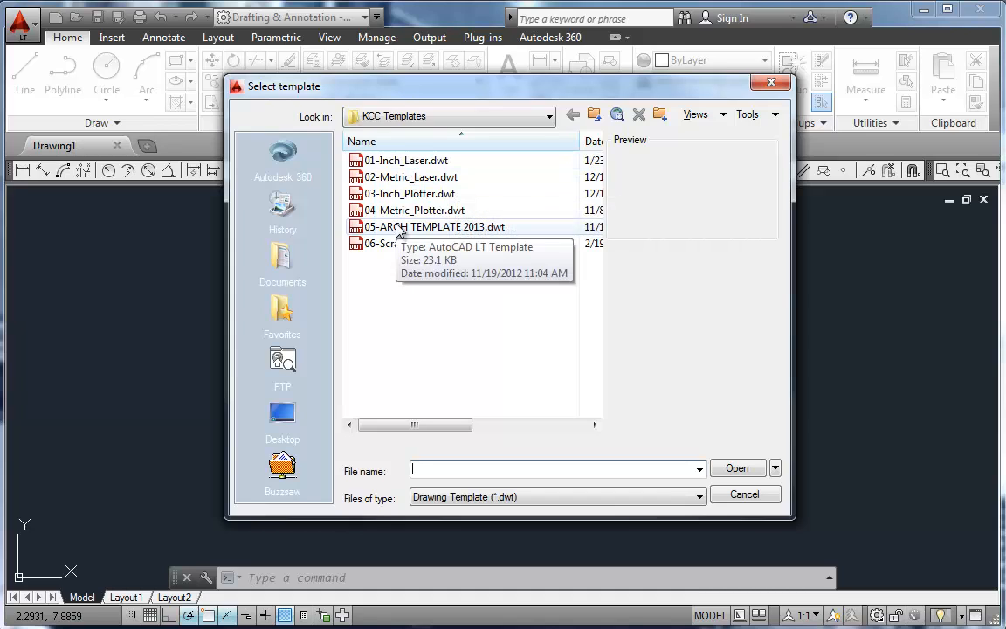
left_click(434, 117)
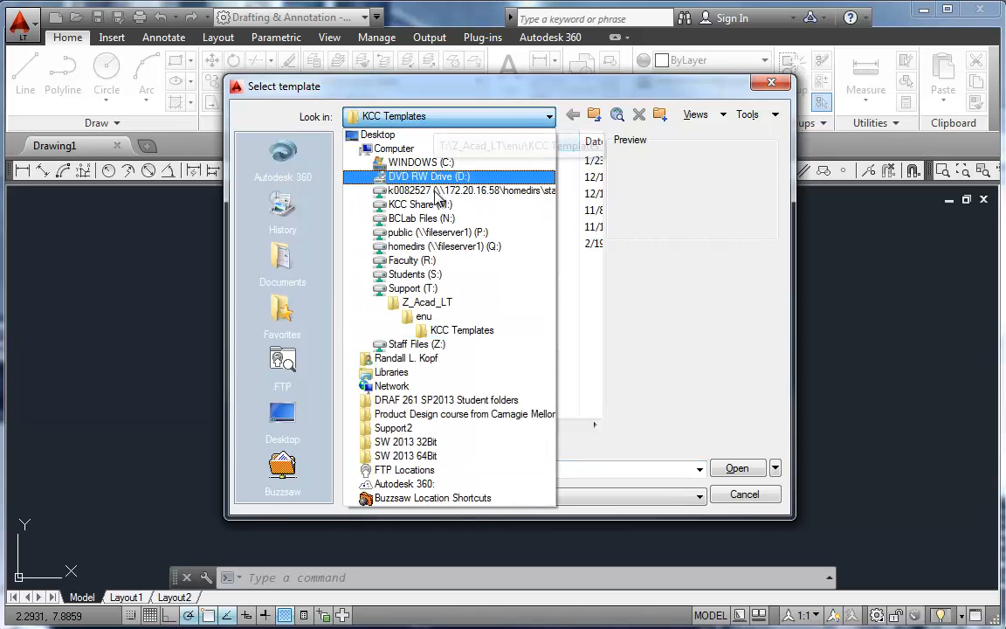
left_click(408, 290)
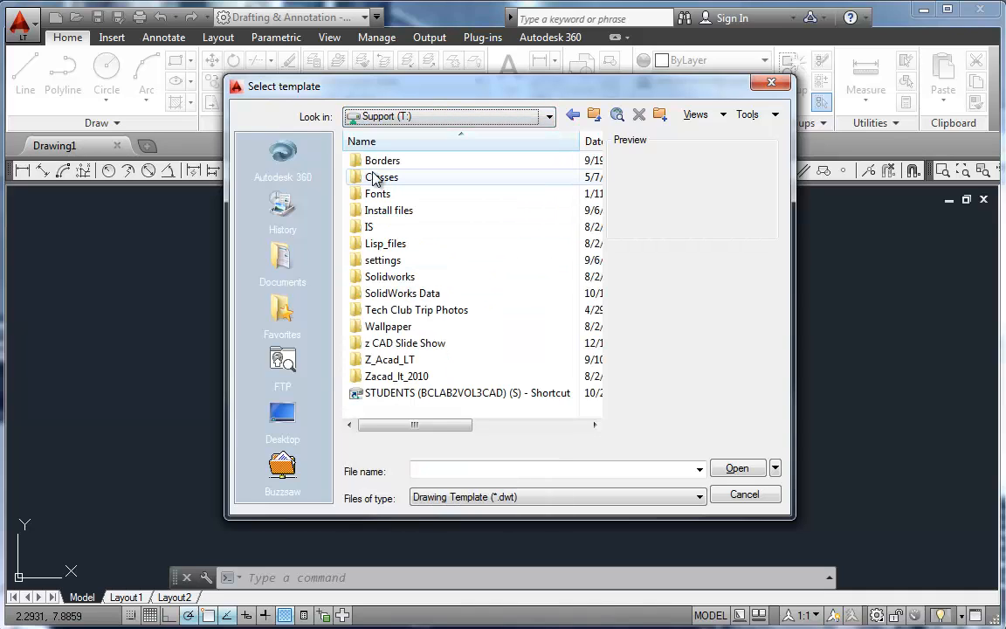
double_click(376, 179)
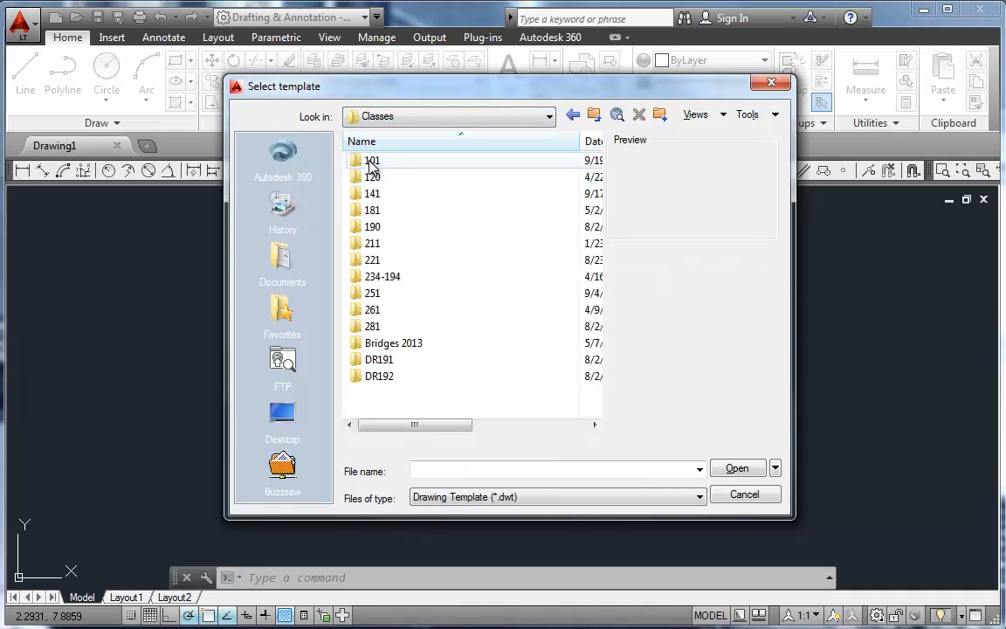
double_click(367, 160)
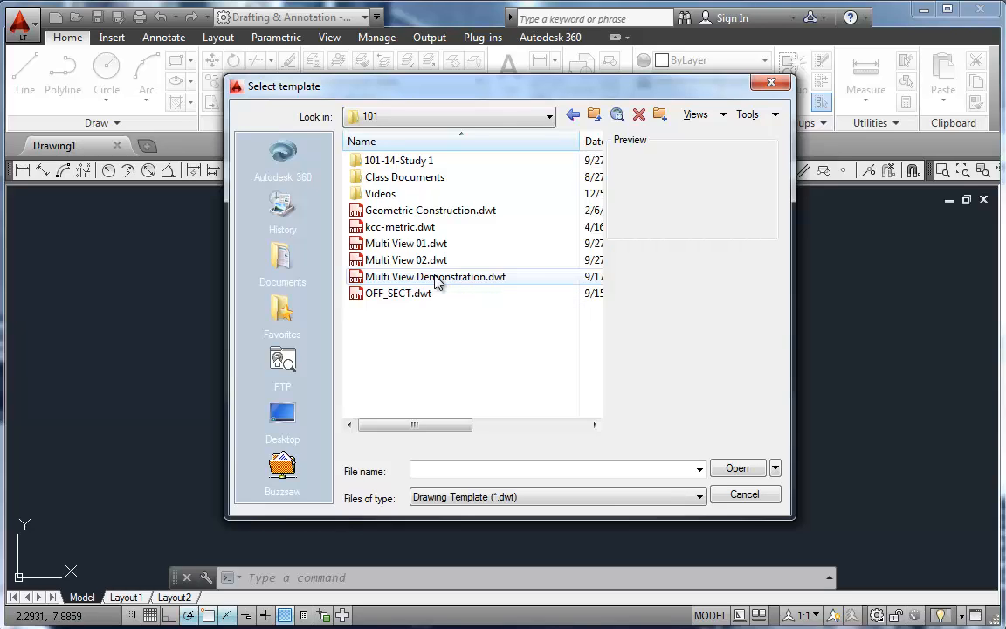
double_click(437, 278)
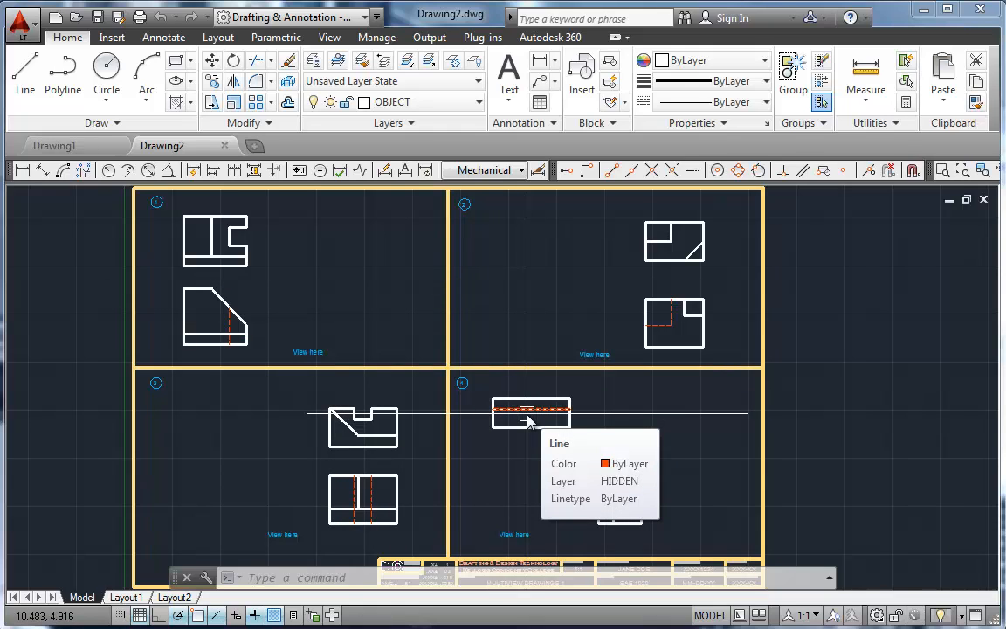
Step: In problem 1, draw a horizontal projection line rightward from the front view's top corner where the slope begins, across the empty side view area
middle_click_drag(352, 305, 525, 387)
scroll(539, 377, "up", 4)
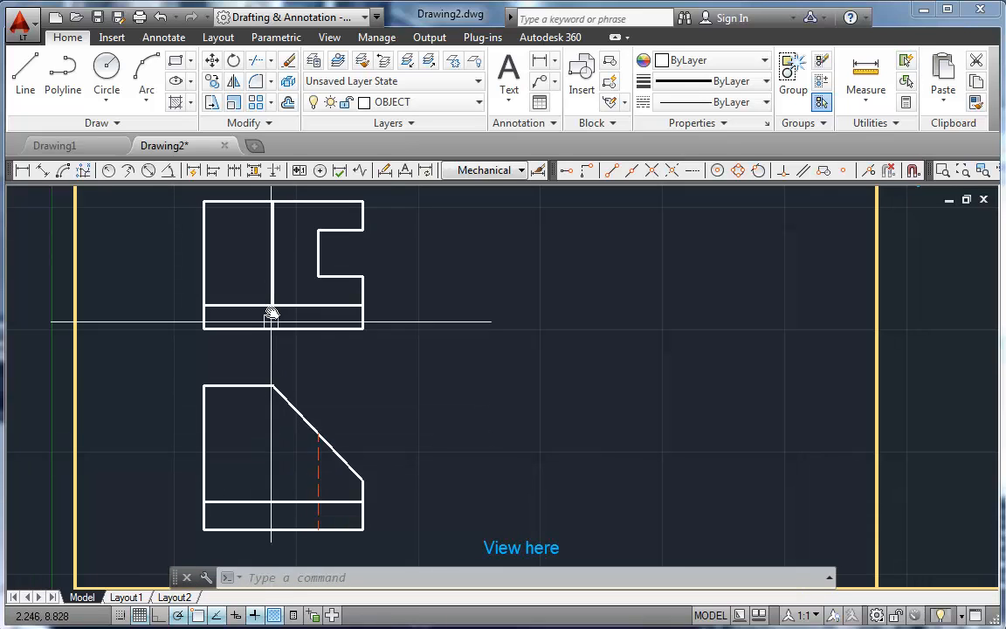
mouse_move(272, 271)
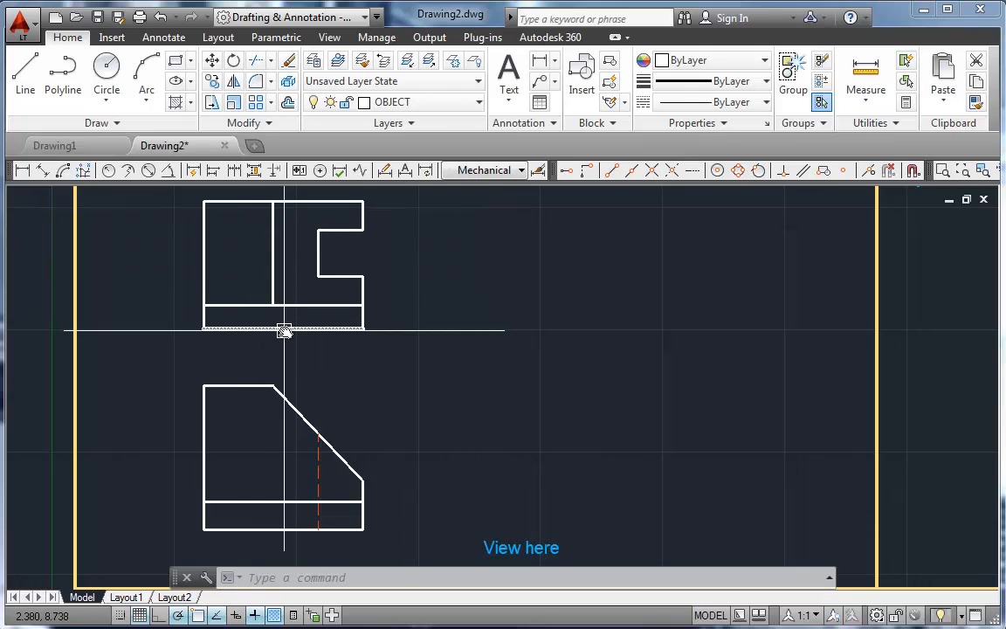
mouse_move(297, 329)
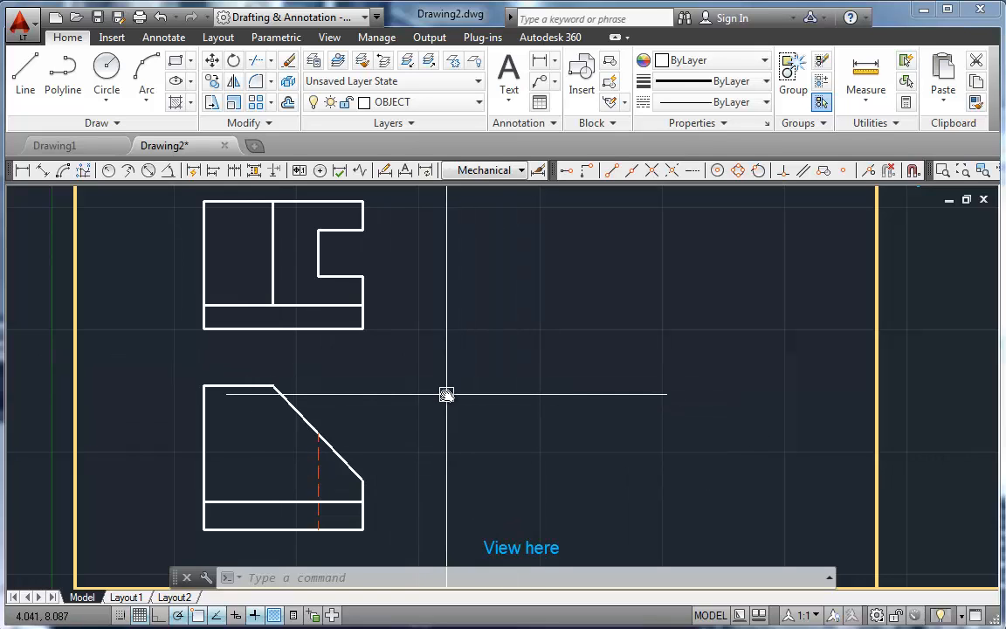
type("l")
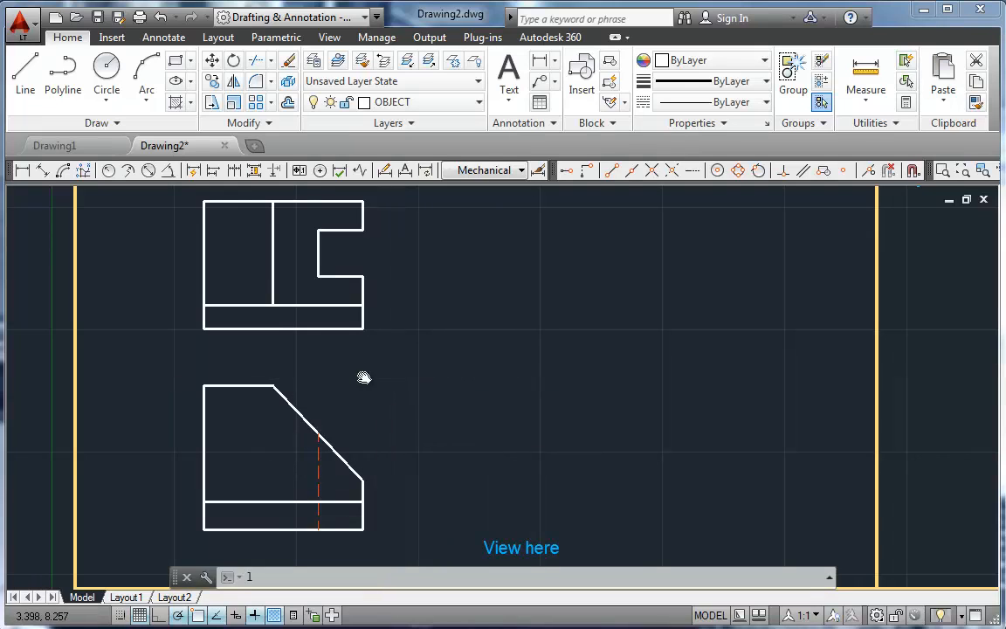
key("Return")
left_click(276, 387)
left_click(662, 385)
key("Return")
key("Return")
Step: Draw a horizontal projection line rightward from the front view's bottom right corner, about as far as the upper projection line
left_click(363, 529)
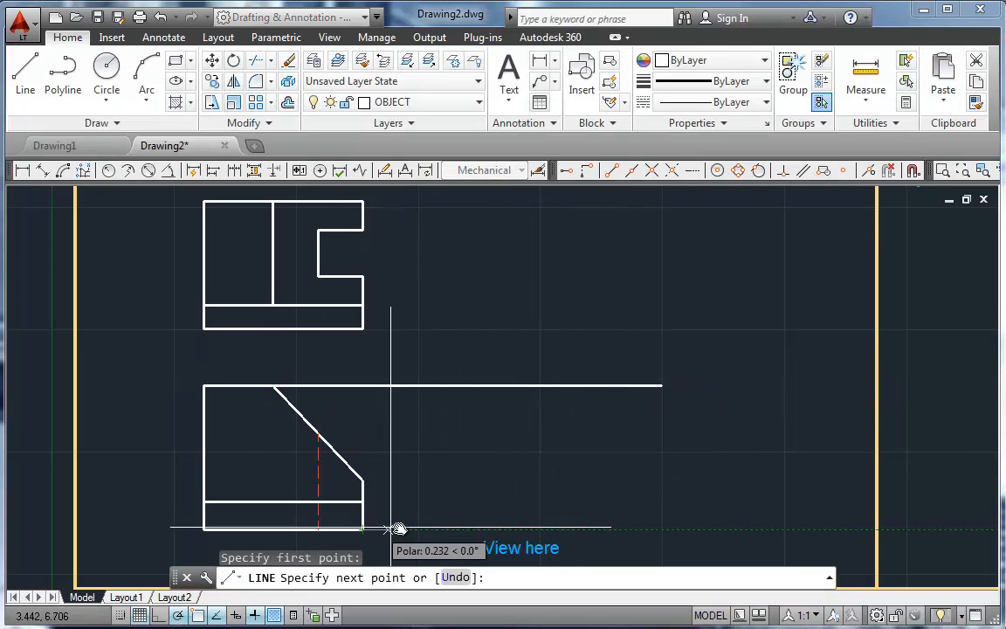
left_click(675, 529)
key("Return")
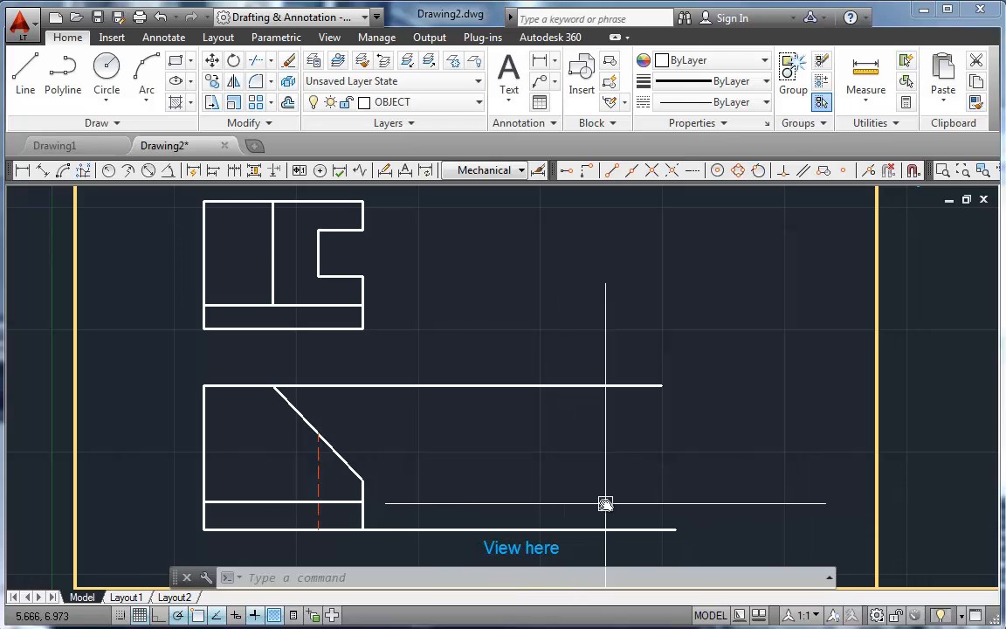
Step: Draw a line from the front view's right edge straight up to the top projection line, continuing as a 45° miter line about 3 units long
type("l")
key("Return")
left_click(362, 478)
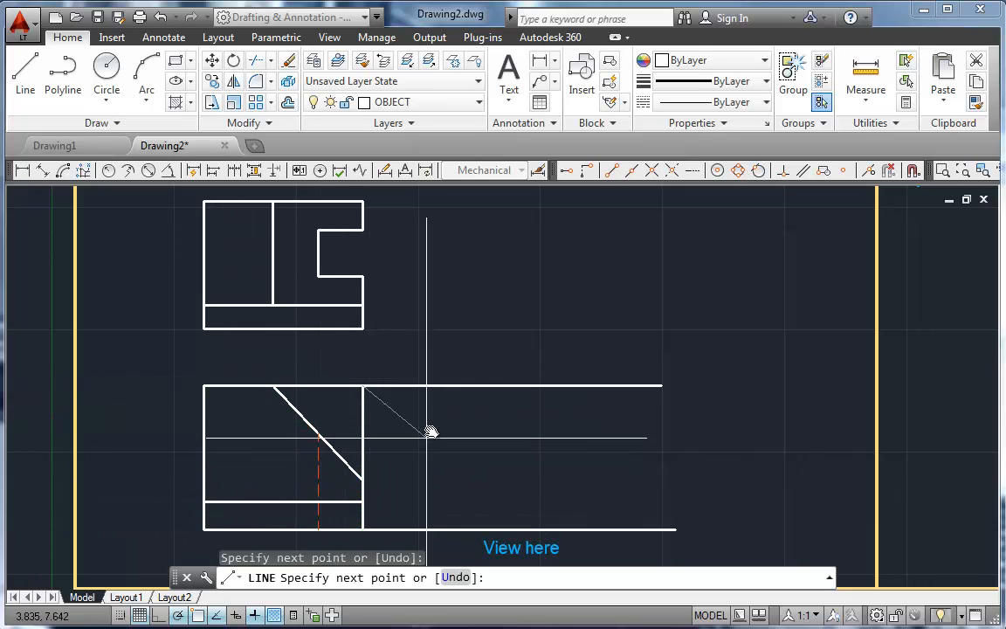
middle_click_drag(486, 291, 476, 303)
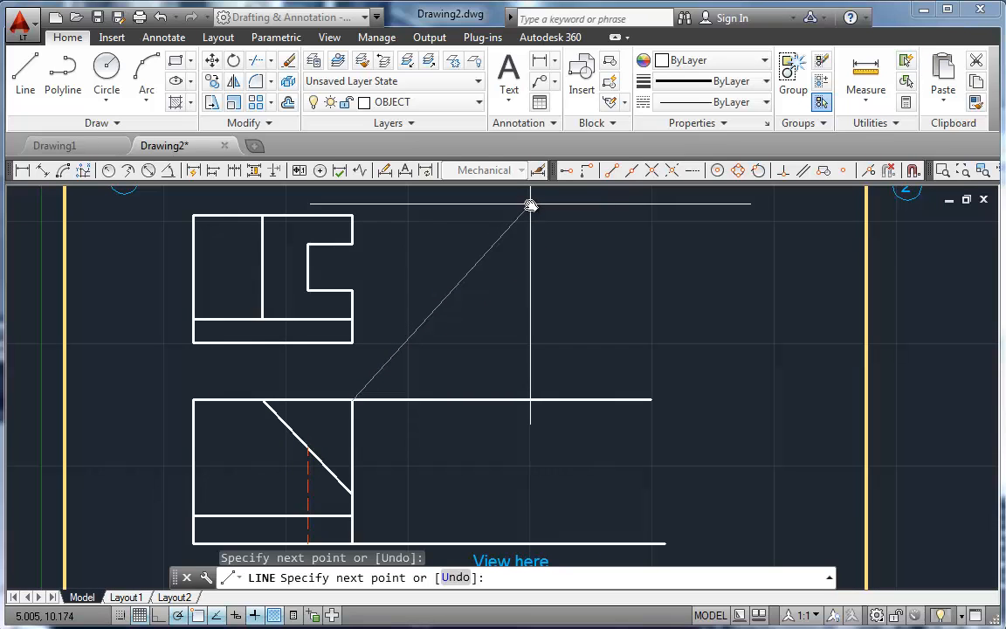
type("<")
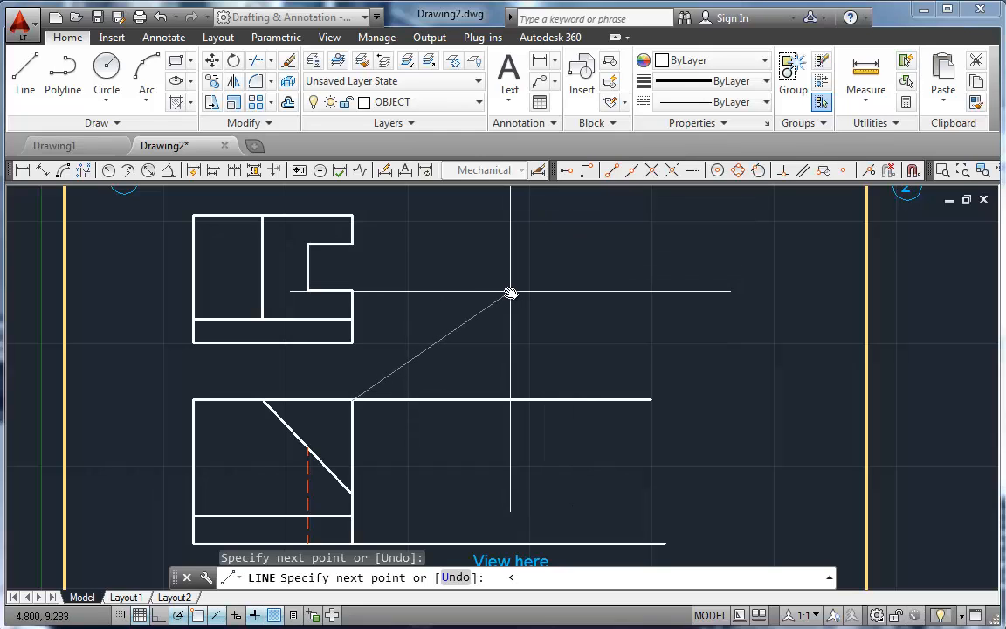
type("45")
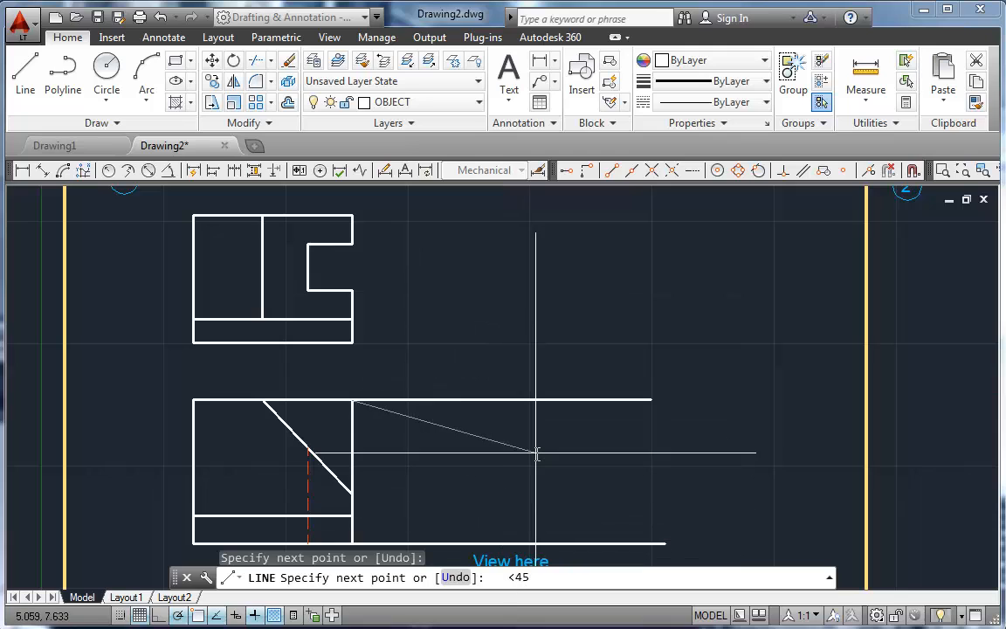
key("Return")
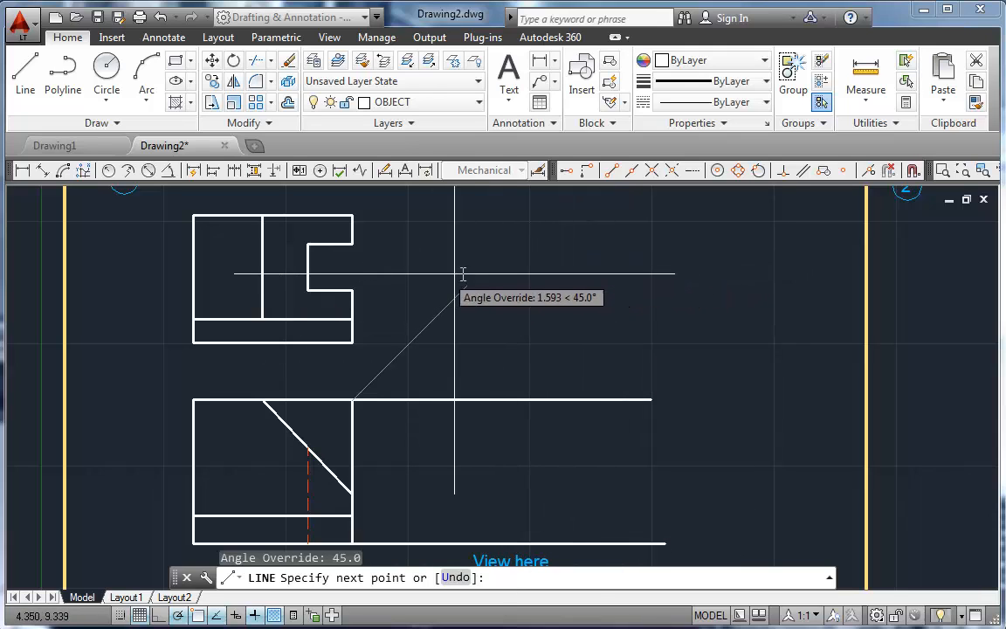
left_click(603, 236)
key("Return")
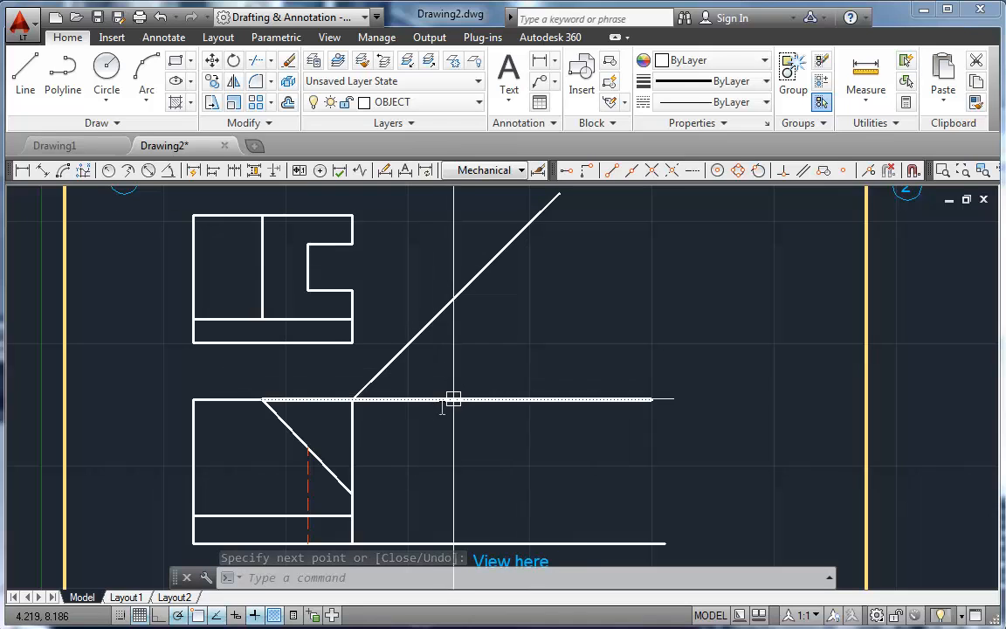
Step: Project the top view's lower right corner horizontally to the miter line and straight down to the bottom projection line
type("1")
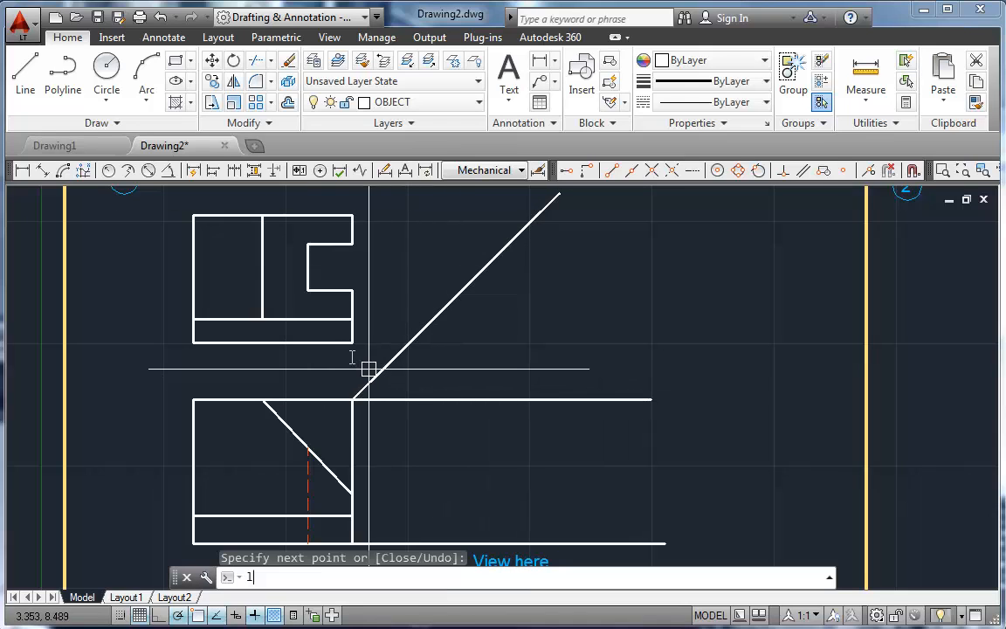
key("Escape")
type("l")
key("Return")
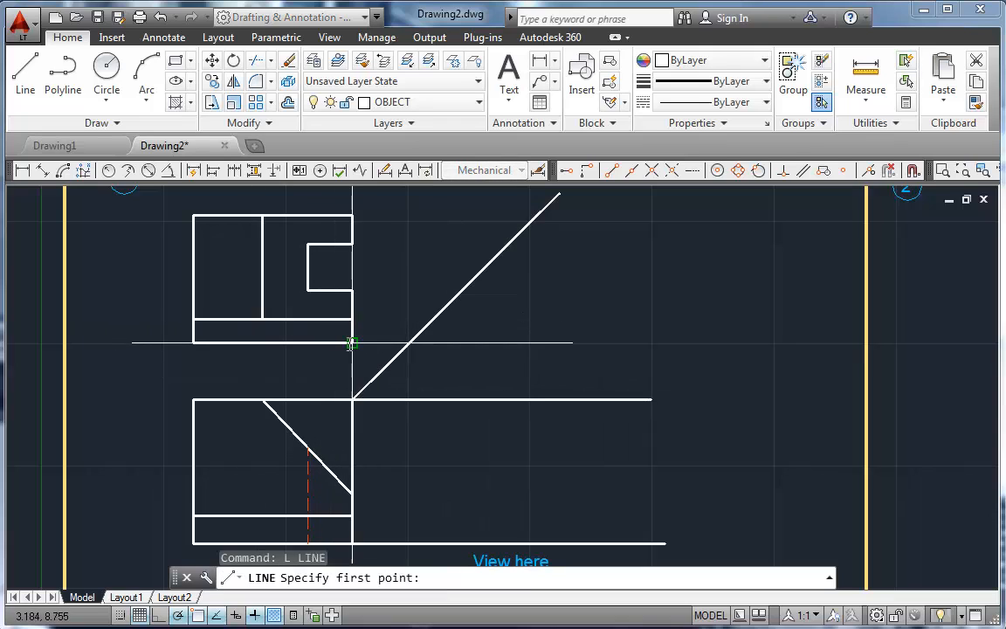
left_click(351, 343)
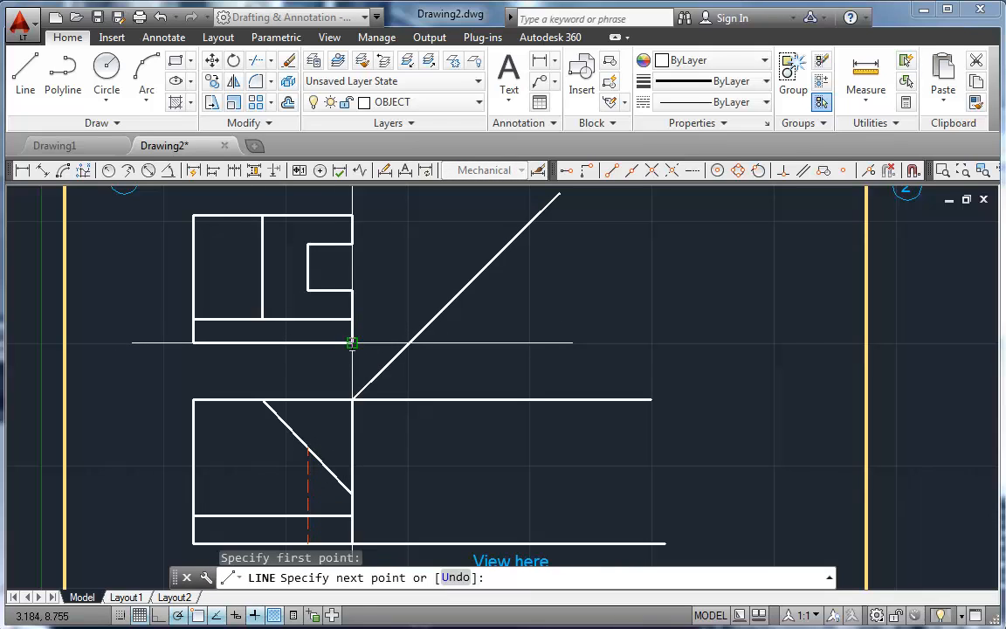
left_click(409, 341)
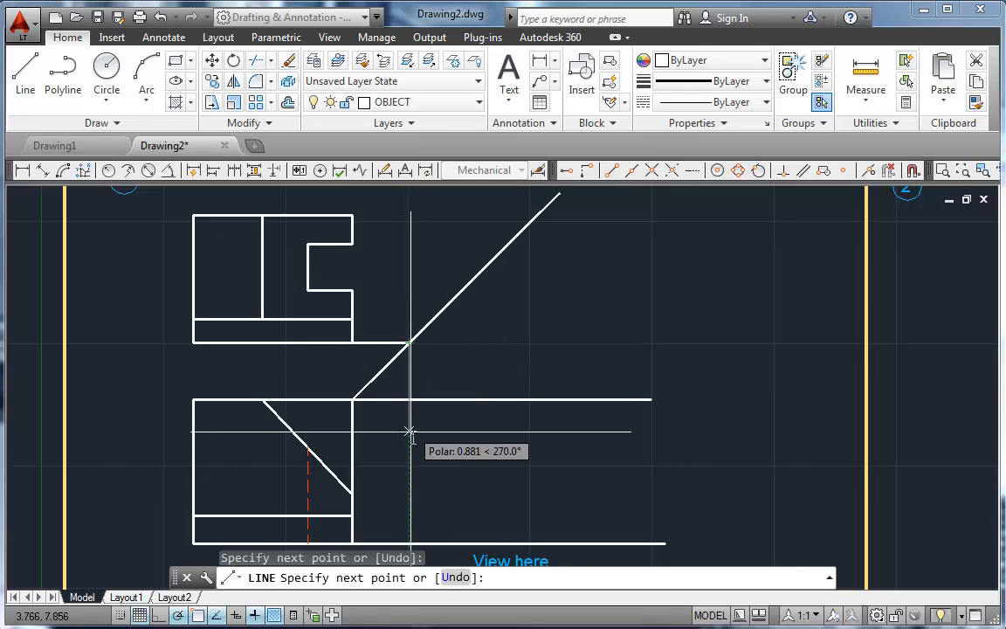
left_click(408, 542)
key("Return")
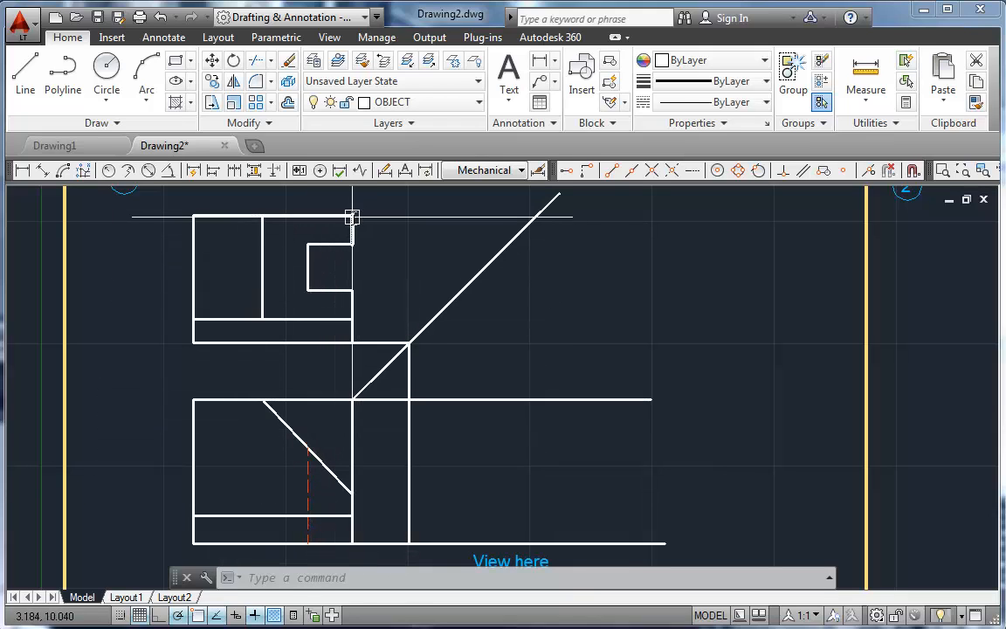
Step: Project the top view's upper right corner horizontally to the miter line and straight down to the bottom projection line
type("l")
key("Return")
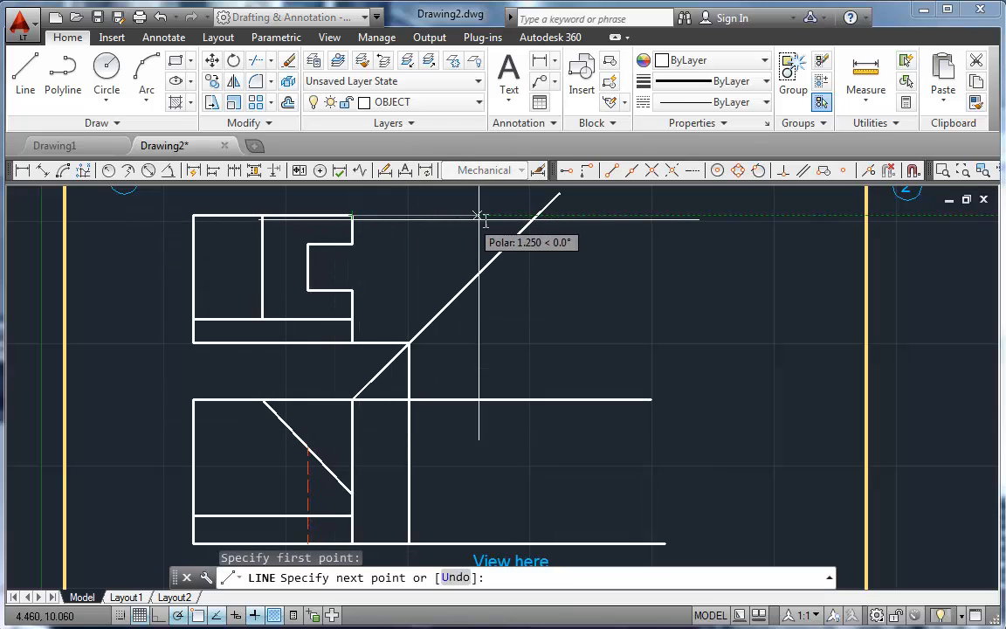
left_click(536, 215)
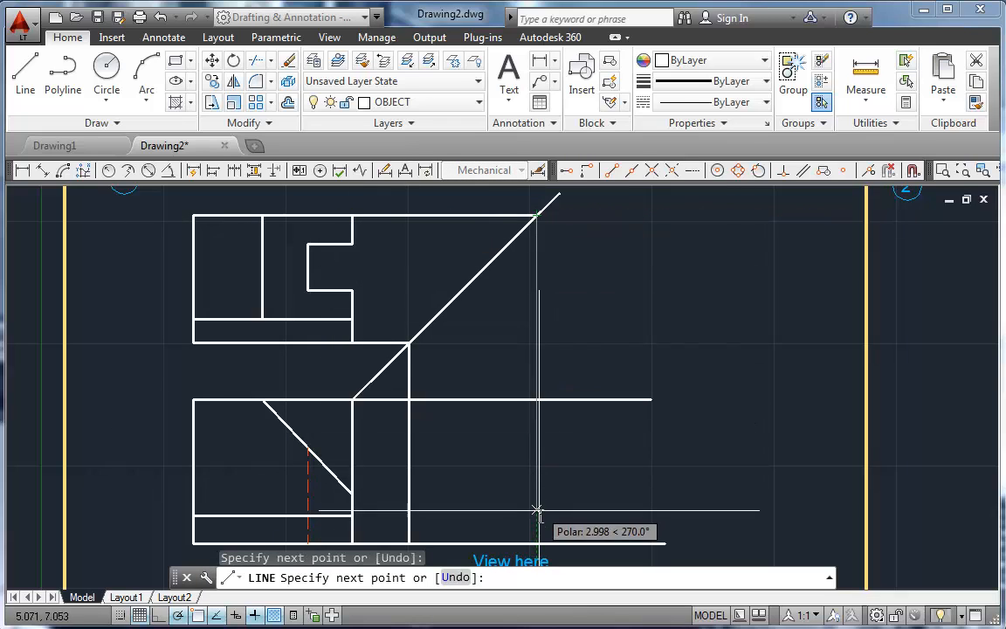
left_click(536, 541)
key("Return")
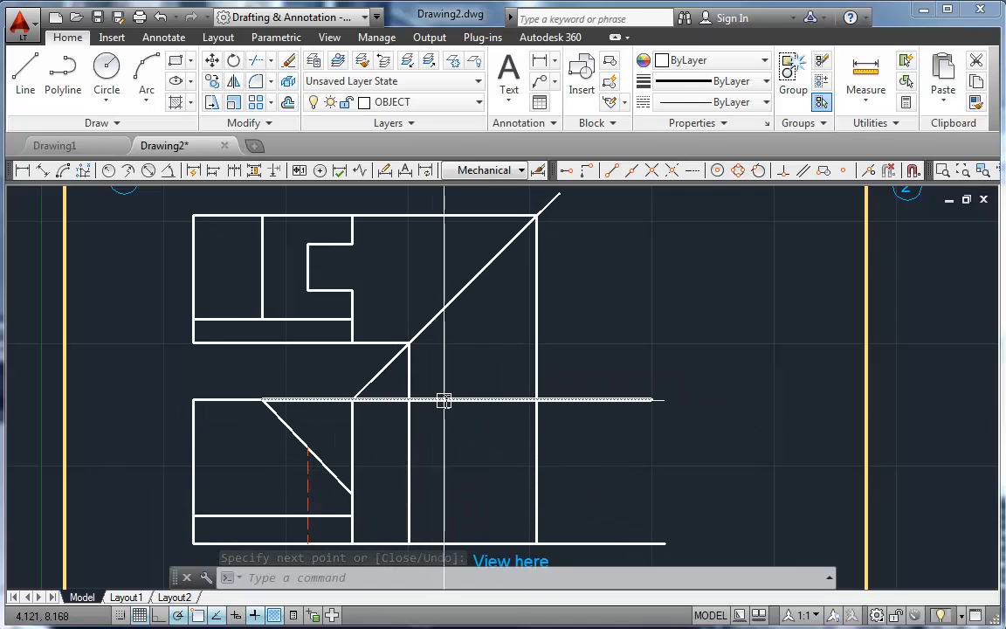
Step: Fillet the side view's two top corners with radius 0 so the vertical lines and top projection line meet squarely
left_click(256, 82)
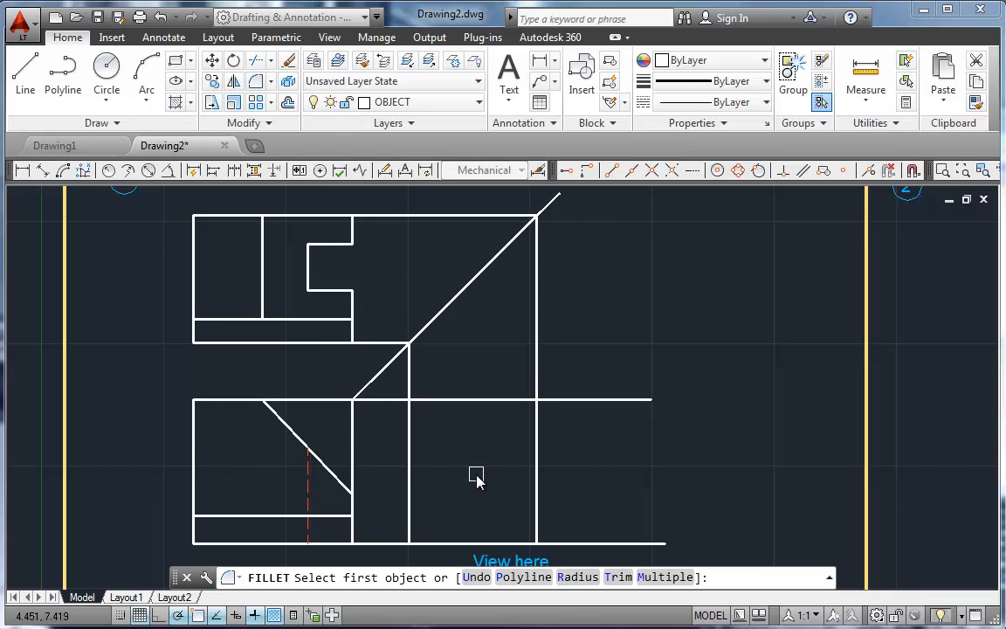
type("r")
key("Return")
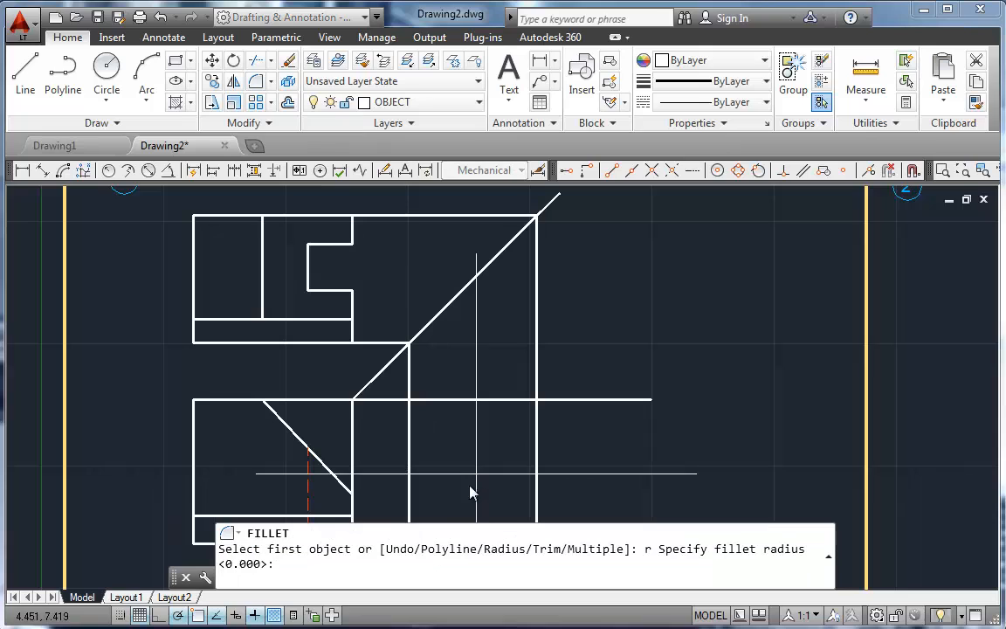
key("Return")
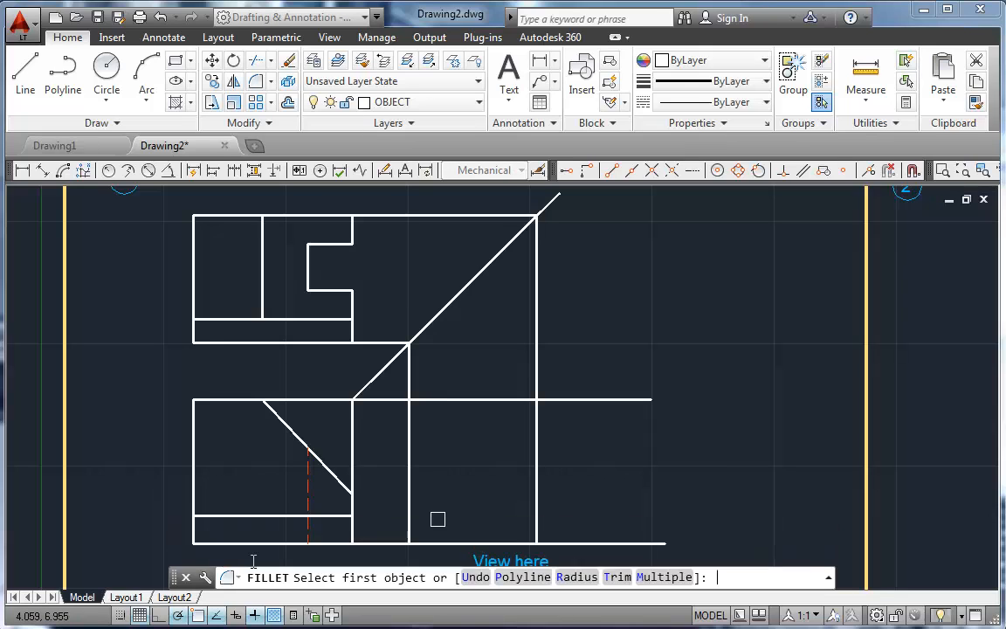
left_click(407, 427)
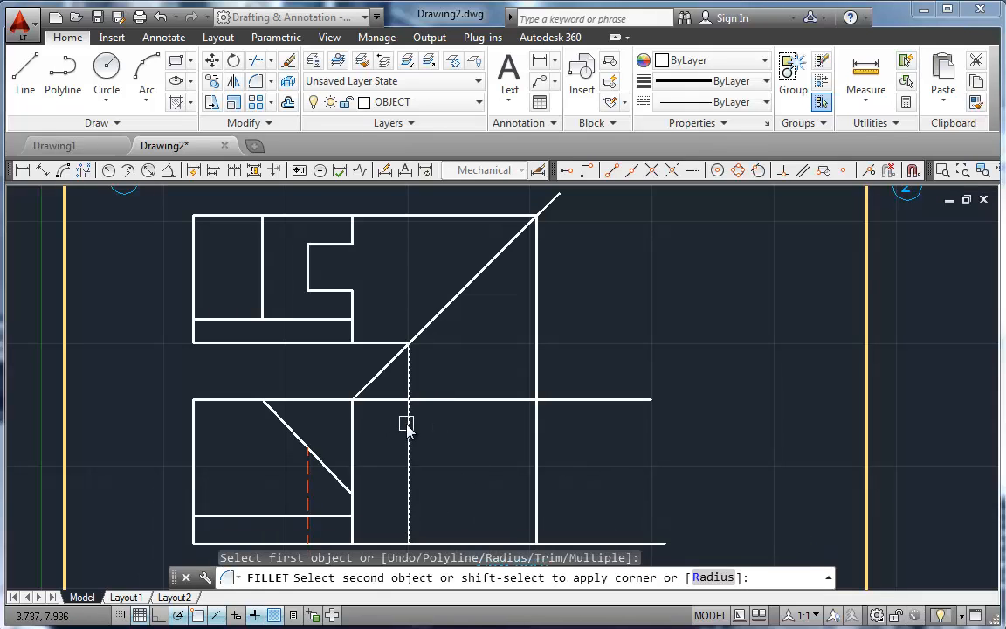
left_click(430, 401)
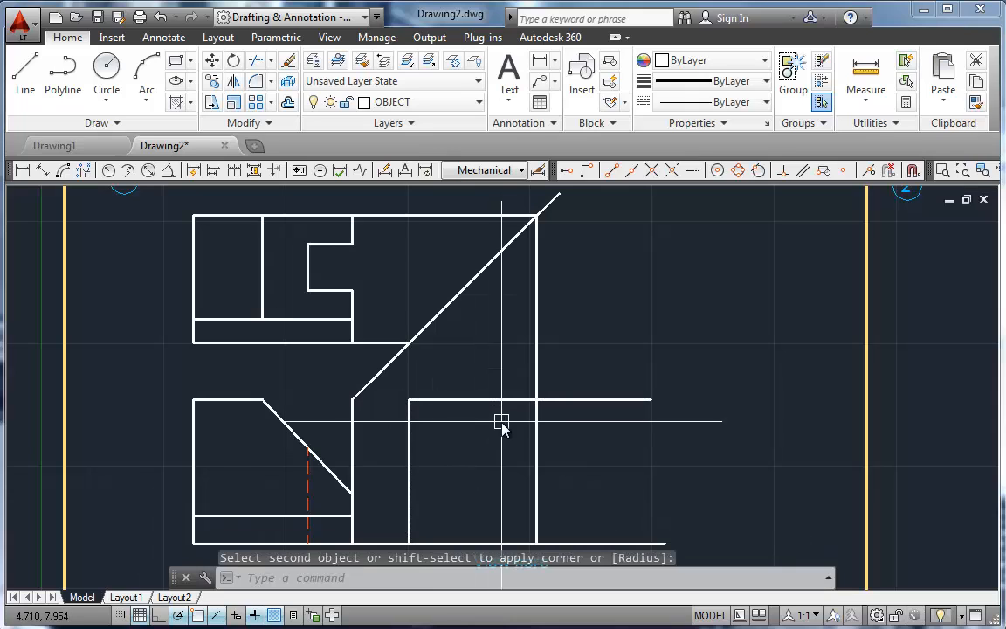
key("Return")
left_click(505, 401)
left_click(535, 422)
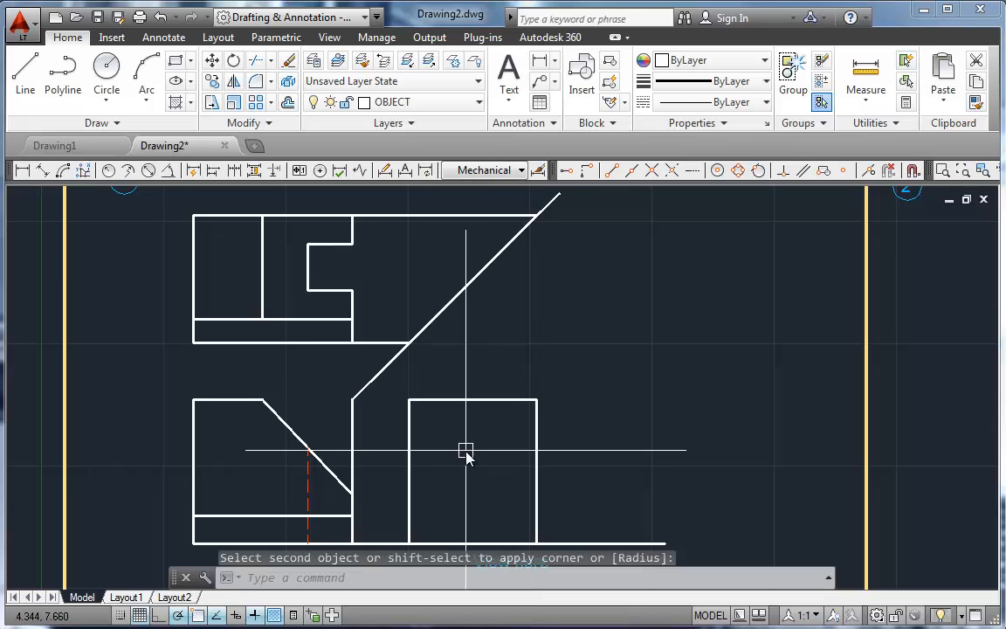
Step: Fillet the side view's two bottom corners with radius 0 to trim the bottom projection line and close the rectangle
key("Return")
left_click(538, 504)
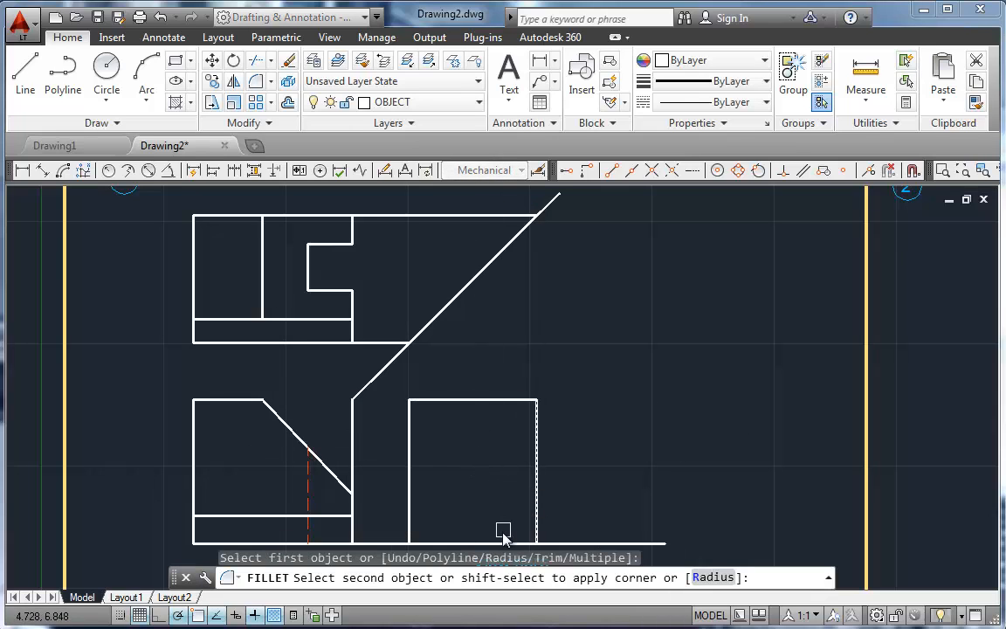
left_click(504, 543)
key("Return")
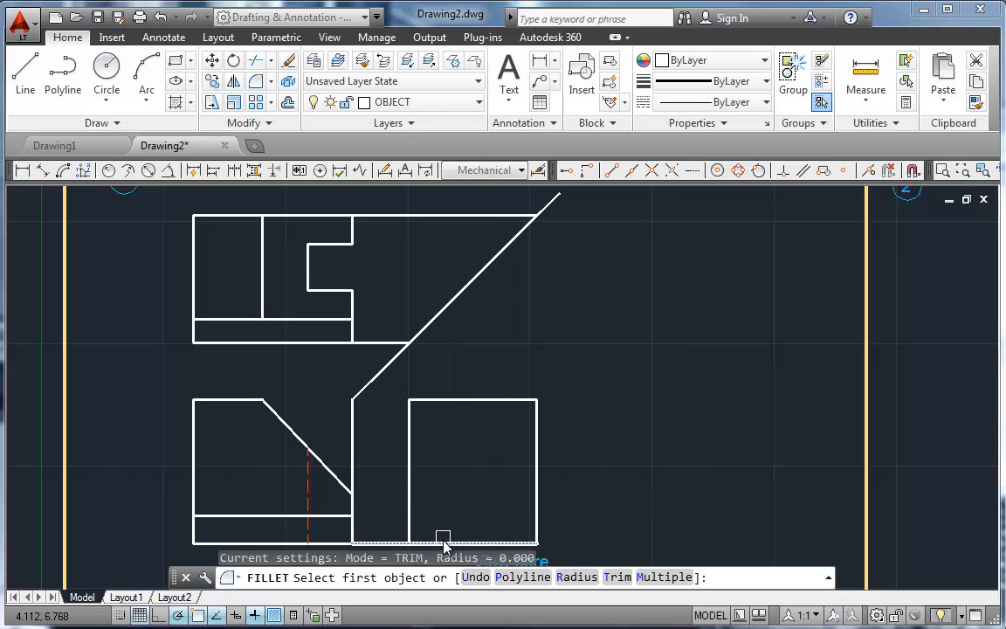
left_click(444, 543)
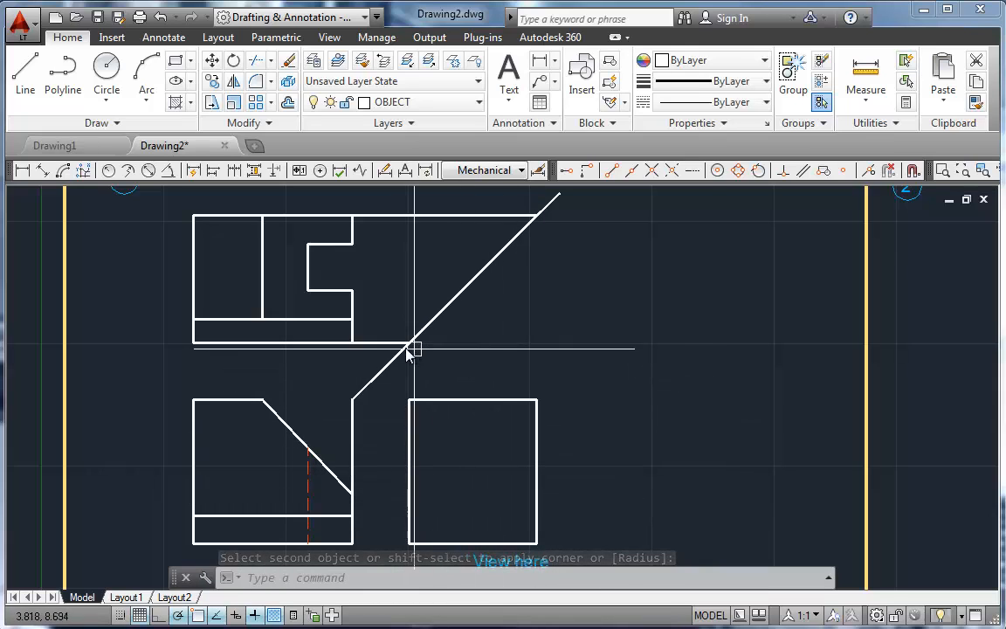
Step: Erase the two horizontal projection lines running from the top view's right corners to the miter line
left_click(408, 432)
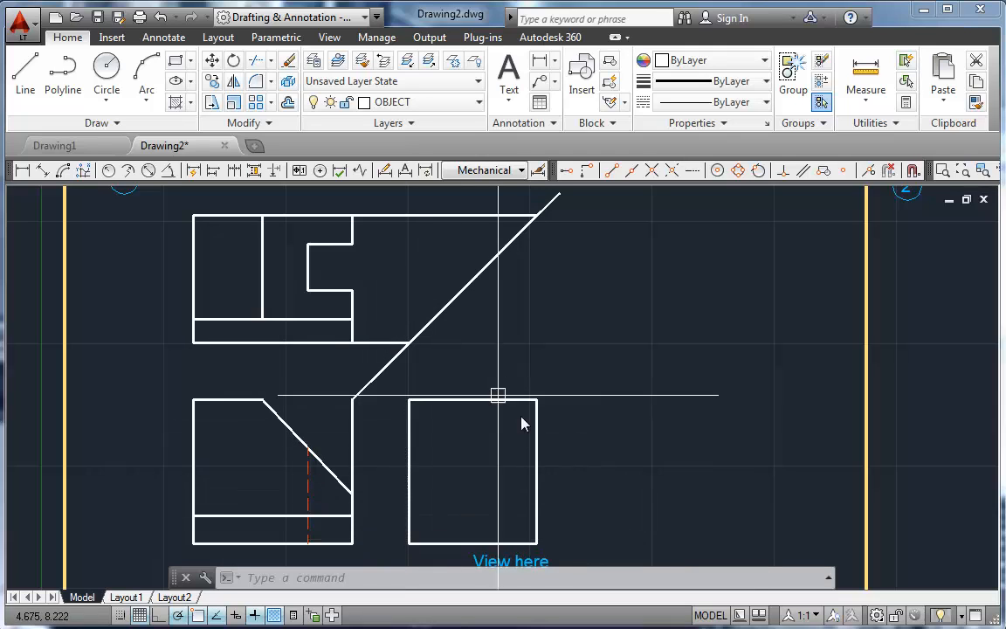
left_click(384, 343)
left_click(397, 219)
key("Delete")
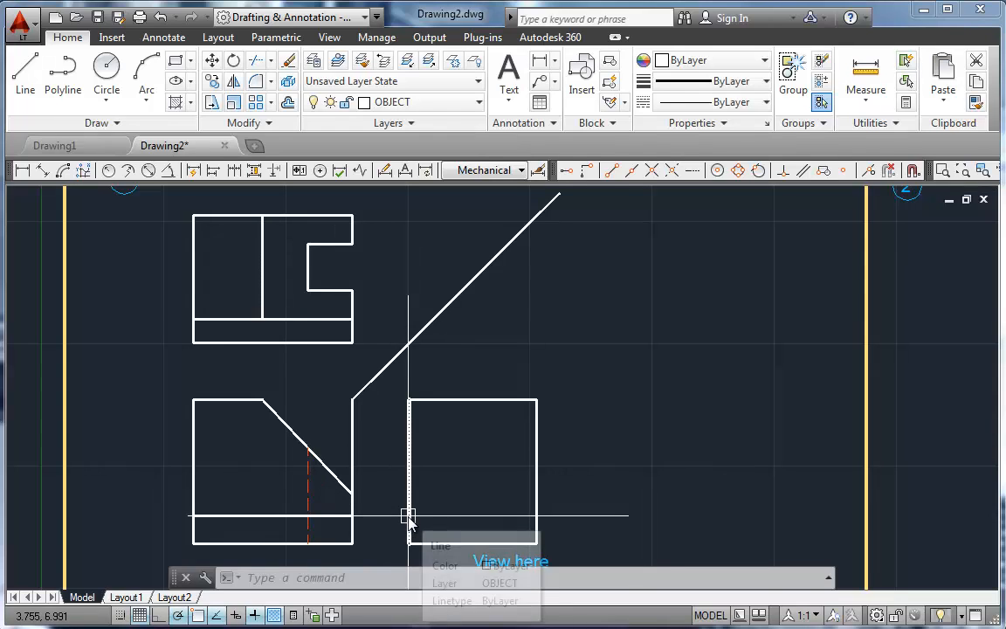
Step: Project the top view's lower interior horizontal edge to the miter line and straight down to the side view's bottom edge
type("l")
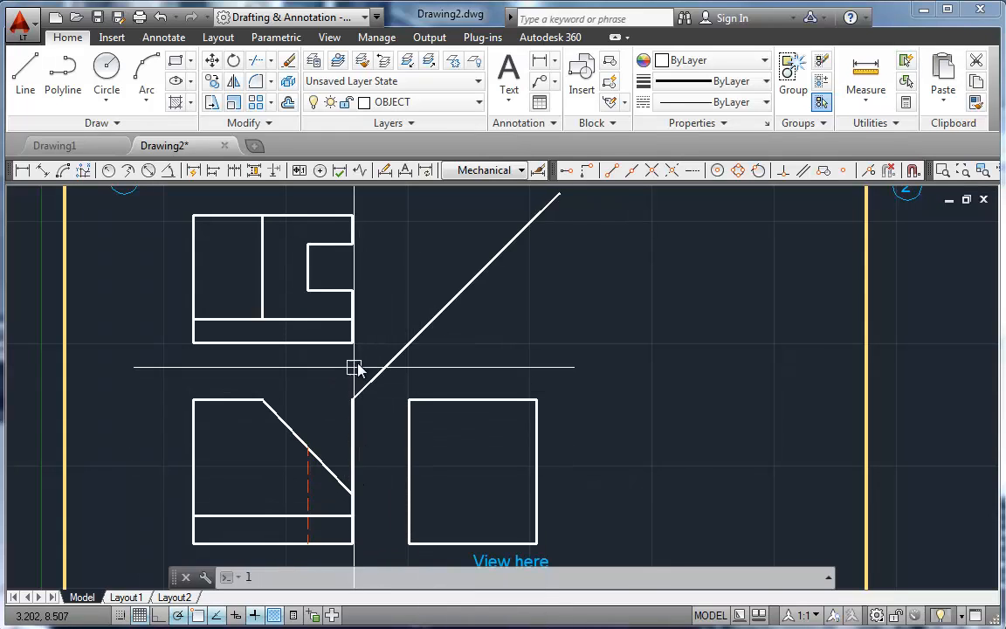
key("Return")
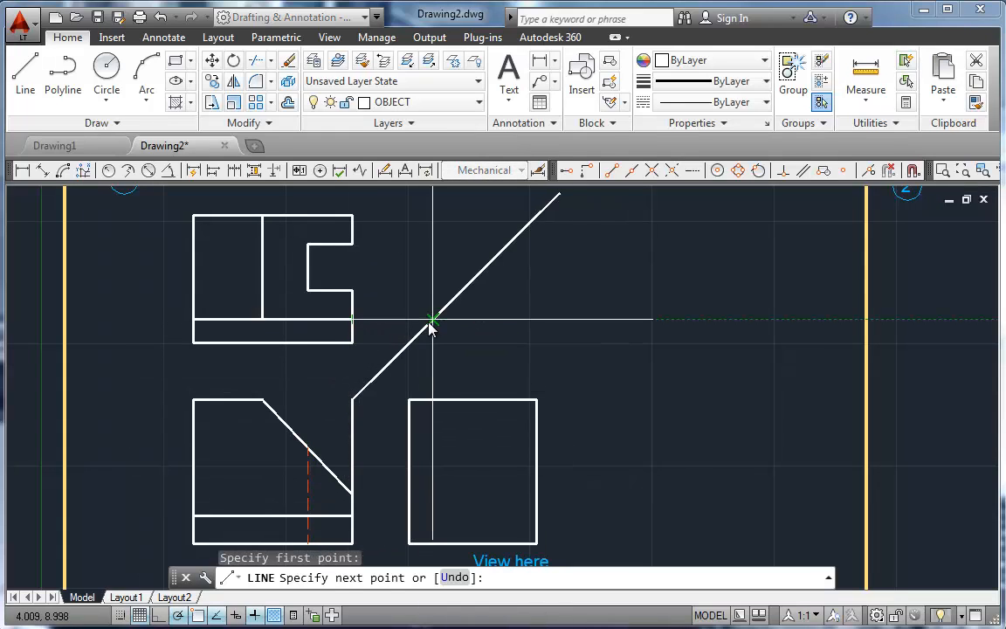
left_click(433, 535)
key("Return")
key("Return")
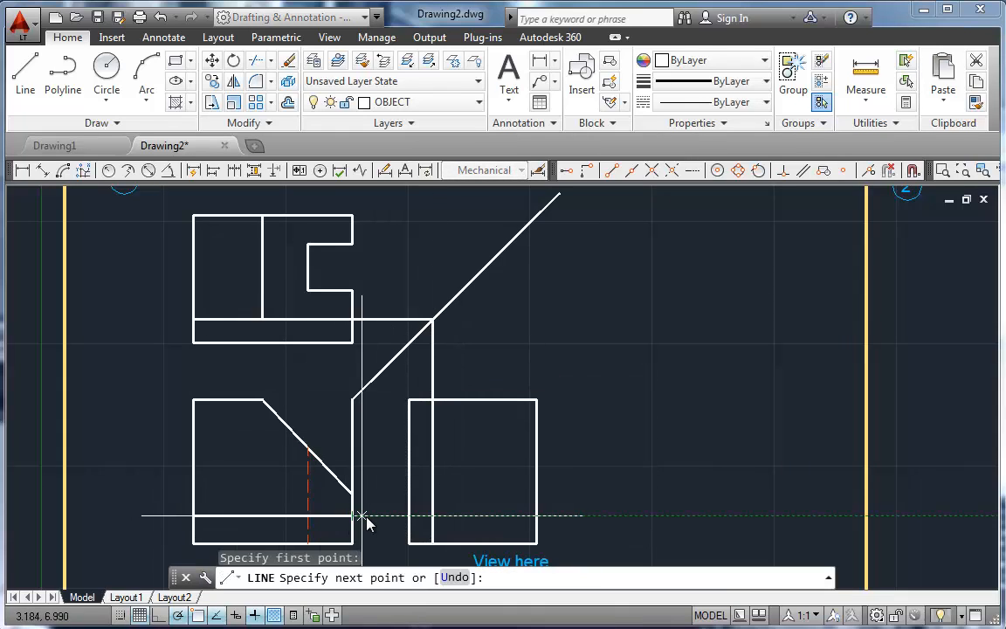
Step: Project the front view's lower interior horizontal edge across to the new vertical line in the side view
left_click(432, 516)
key("Return")
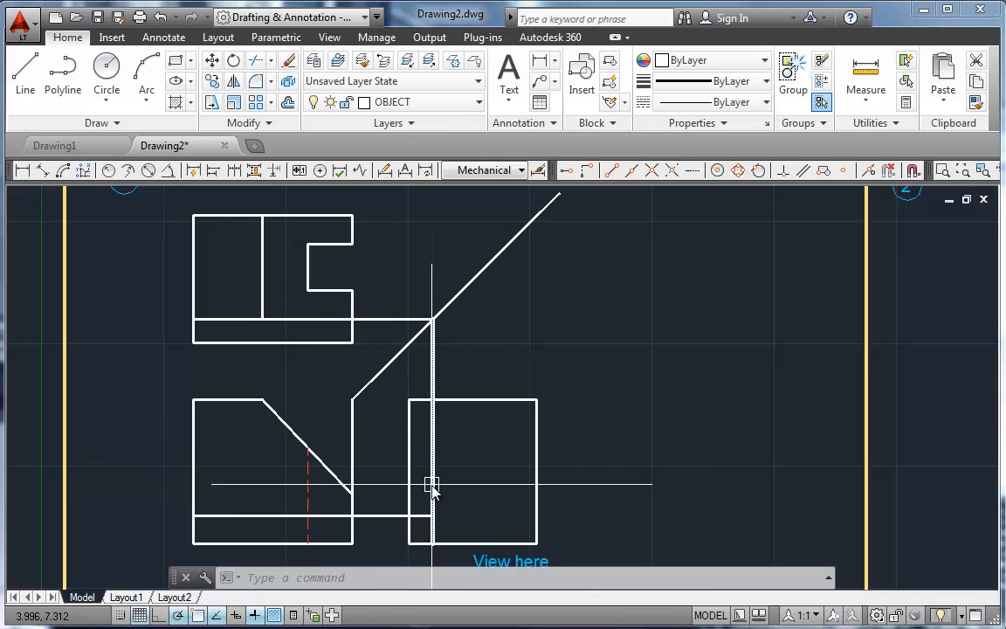
Step: Fillet the new vertical line into square corners with the lower horizontal projection line and with the side view's top edge
type("f")
key("Return")
left_click(385, 516)
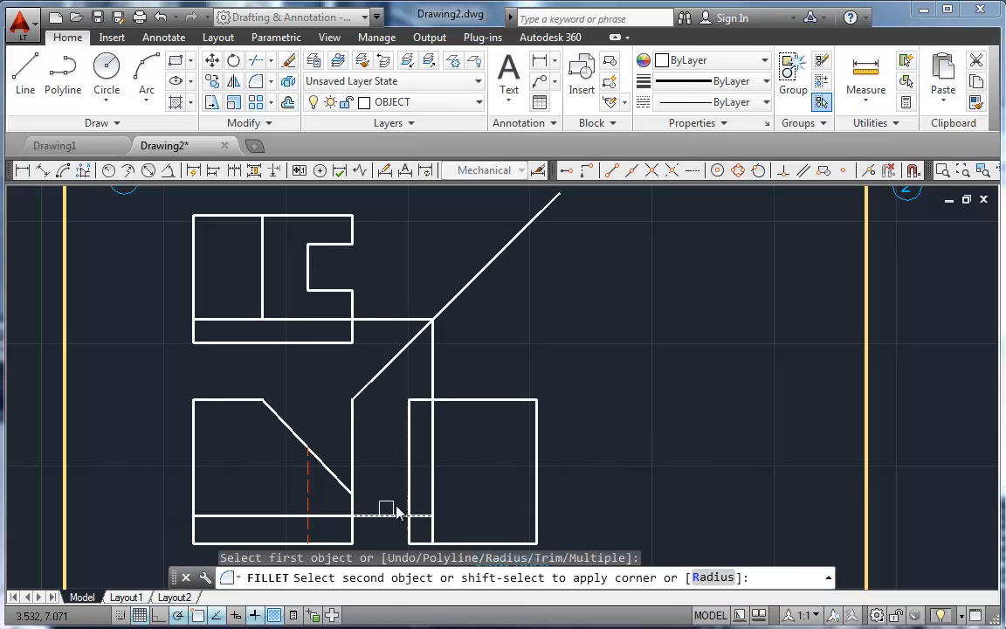
left_click(432, 487)
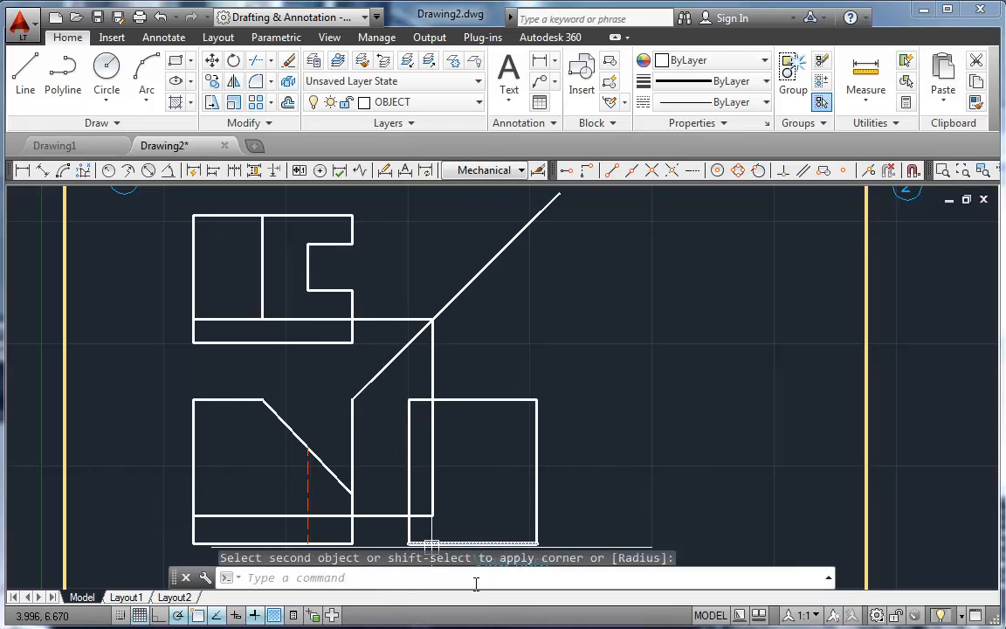
key("Return")
left_click(433, 437)
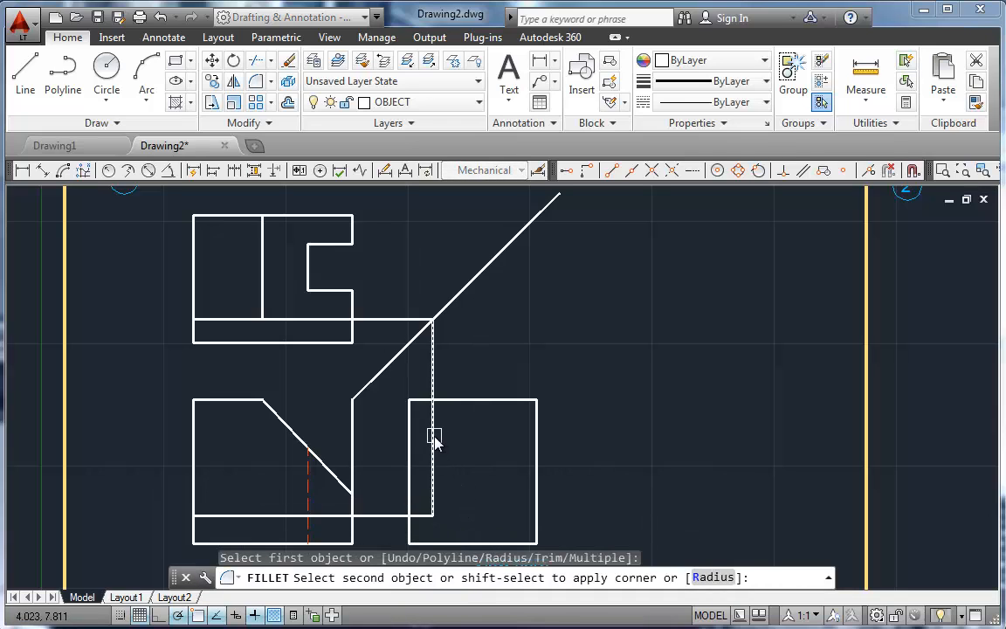
left_click(450, 402)
Step: Fillet the side view's outer left edge with the step line, and erase the leftover projection line between top view and miter line
key("Return")
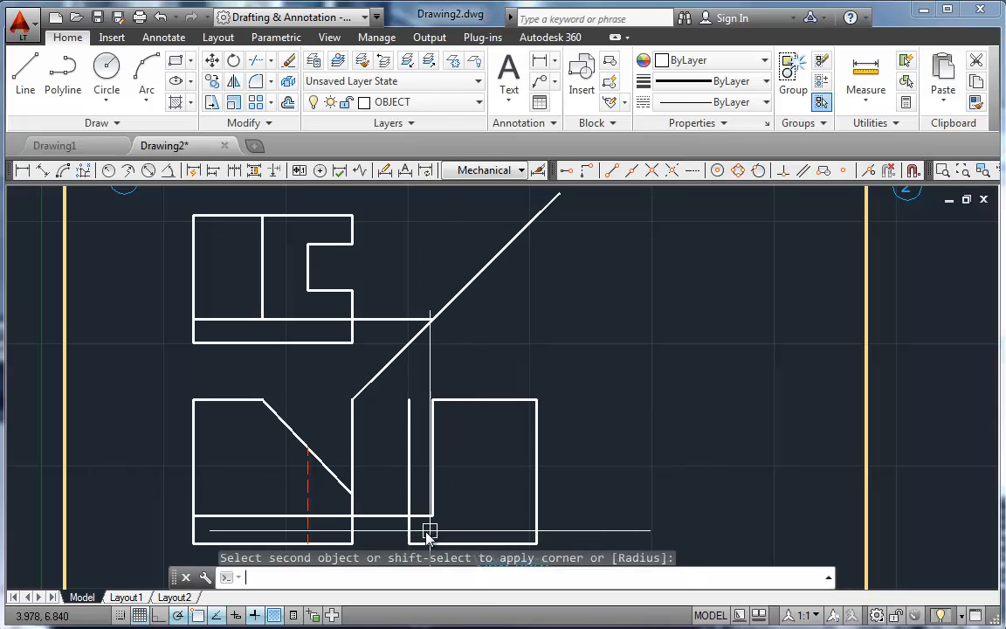
left_click(410, 531)
left_click(412, 540)
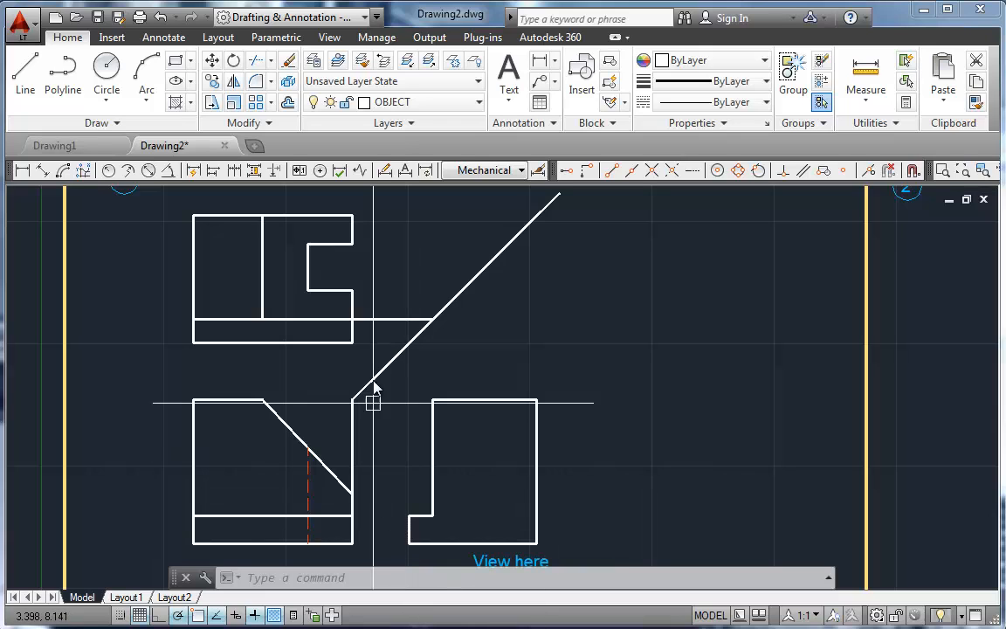
left_click(385, 320)
key("Delete")
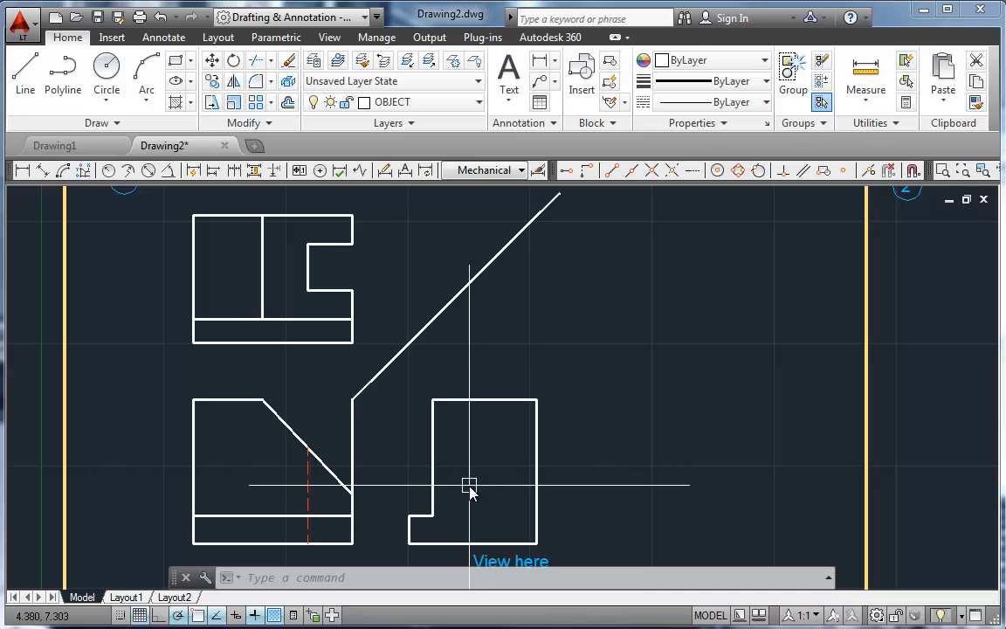
Step: Draw a horizontal line from the upper end of the front view's hidden line across into the side view
type("l")
key("Return")
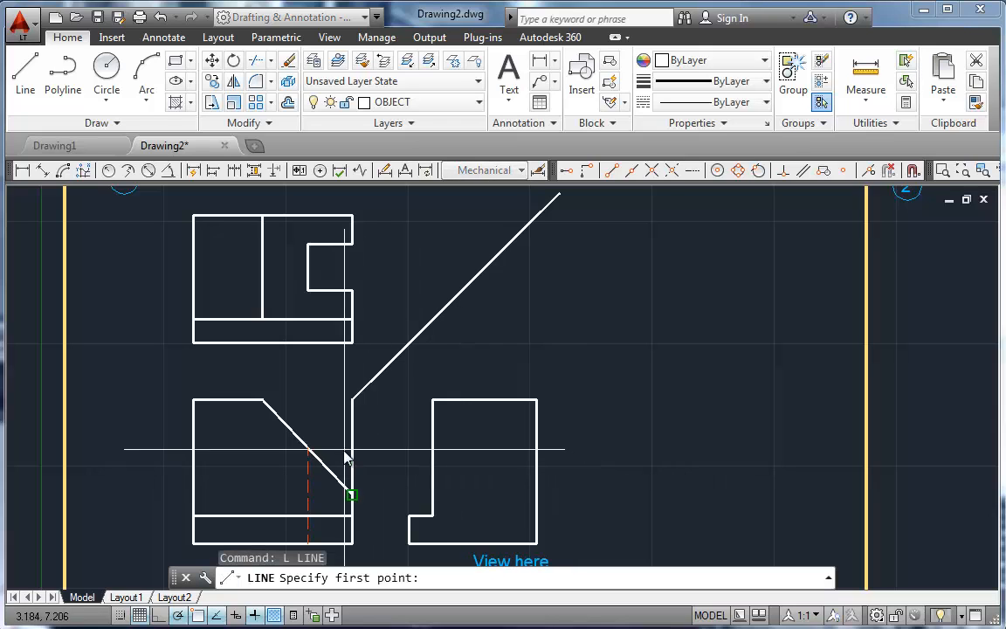
left_click(520, 447)
key("Return")
key("Return")
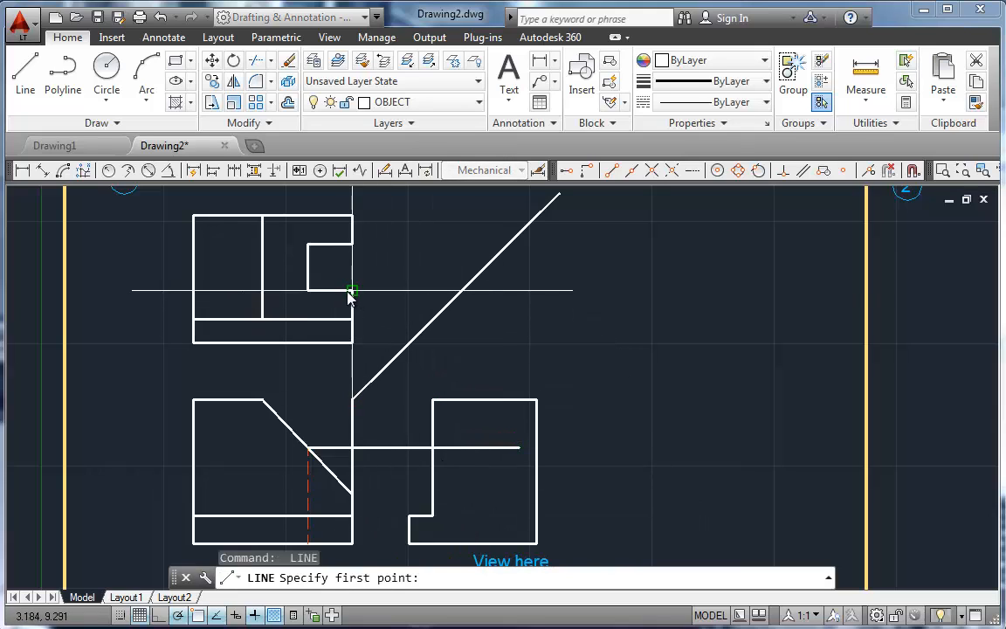
Step: Project the lower right corner of the top view's notch to the miter line and straight down to the side view's bottom edge
left_click(353, 290)
left_click(457, 290)
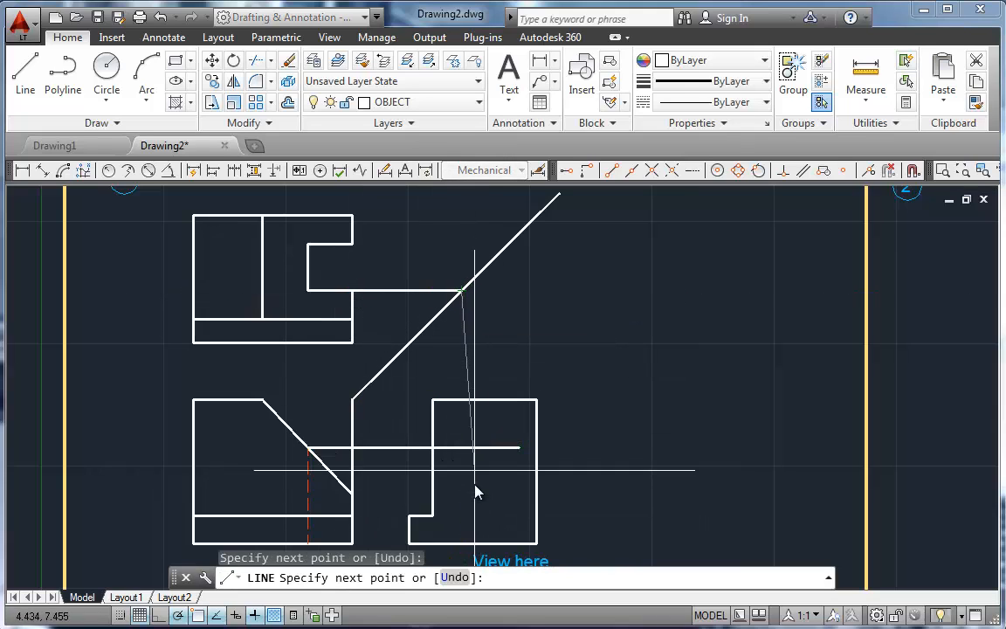
left_click(307, 541)
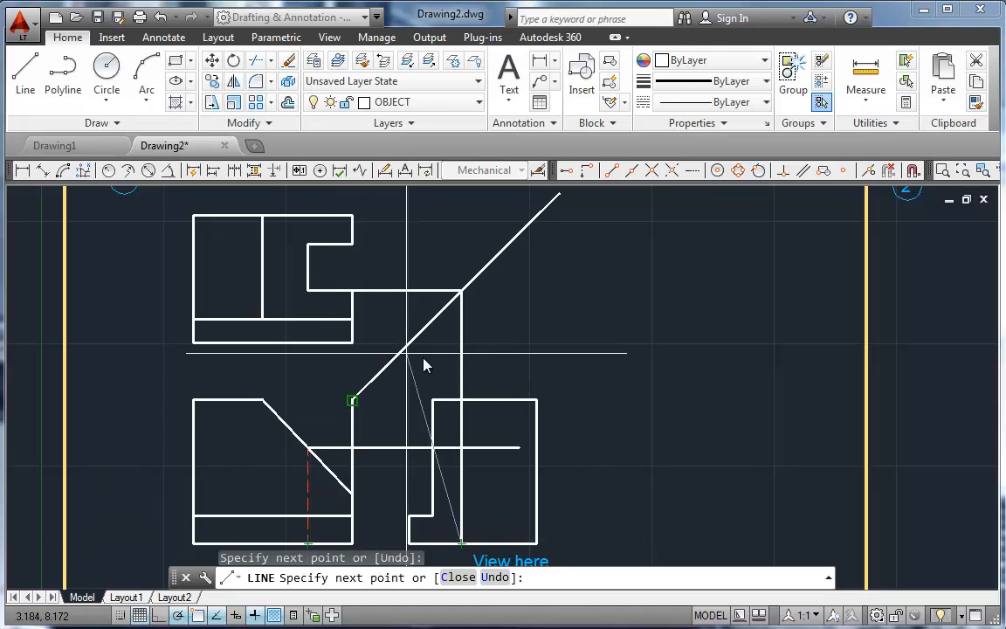
key("Return")
key("Return")
Step: Project the upper right corner of the top view's notch to the miter line and straight down to the side view's bottom edge
left_click(352, 244)
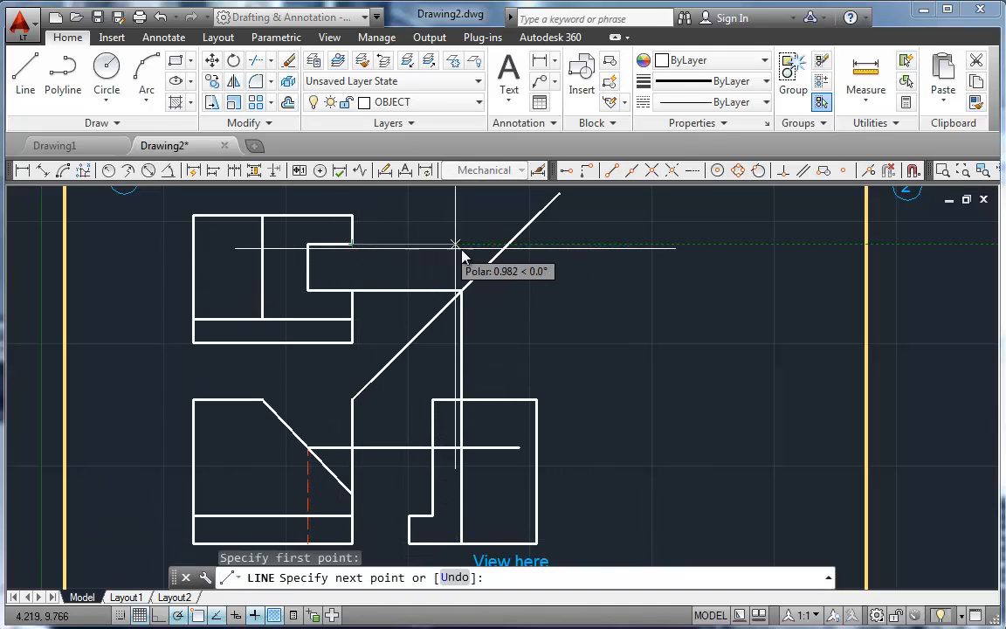
left_click(508, 244)
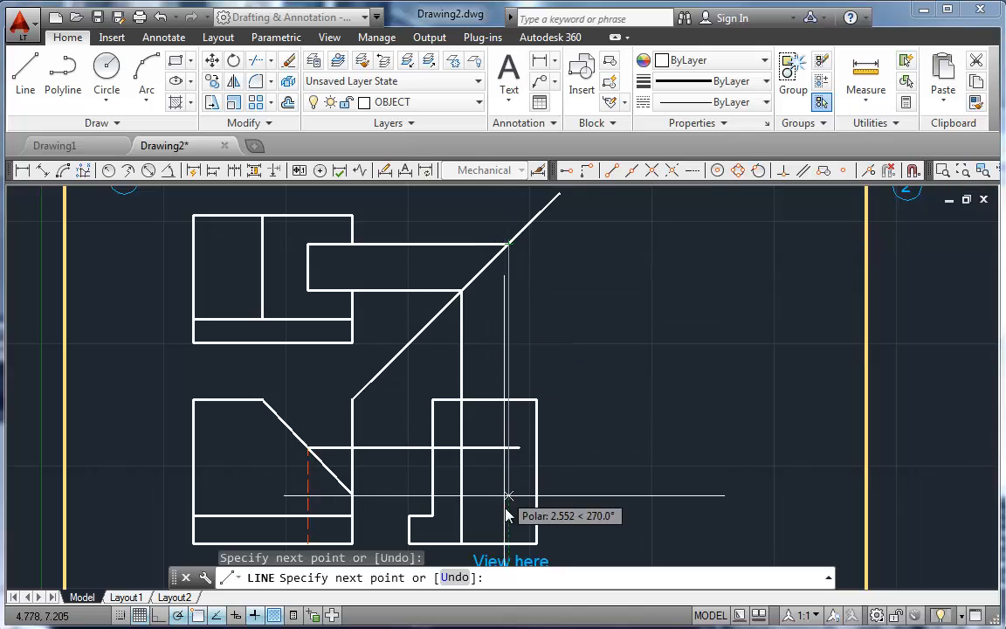
left_click(508, 543)
key("Return")
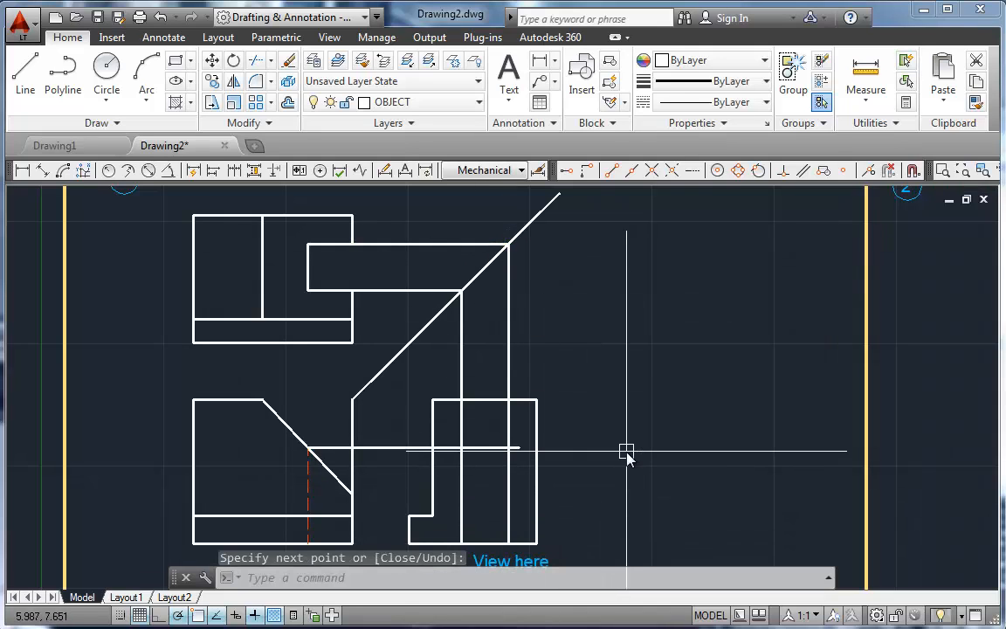
Step: Fillet both vertical notch lines with the horizontal projection line to form the slot's two square top corners in the side view
type("f")
key("Return")
left_click(461, 467)
left_click(479, 448)
key("Return")
left_click(486, 453)
left_click(508, 476)
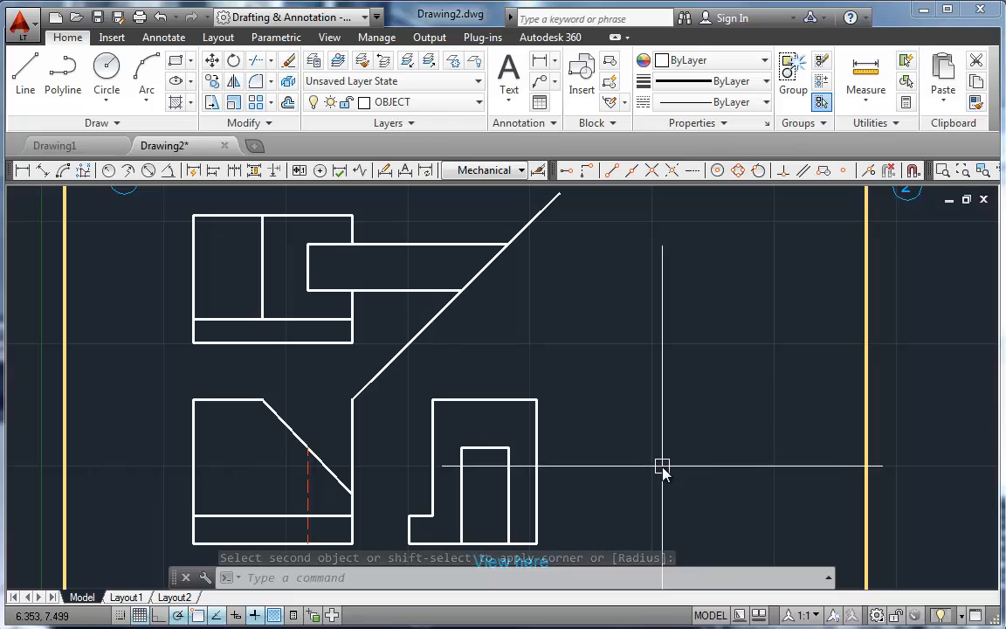
Step: Erase the extra vertical line above the front view's inclined edge and the notch's two horizontal projection lines
left_click(353, 445)
key("Delete")
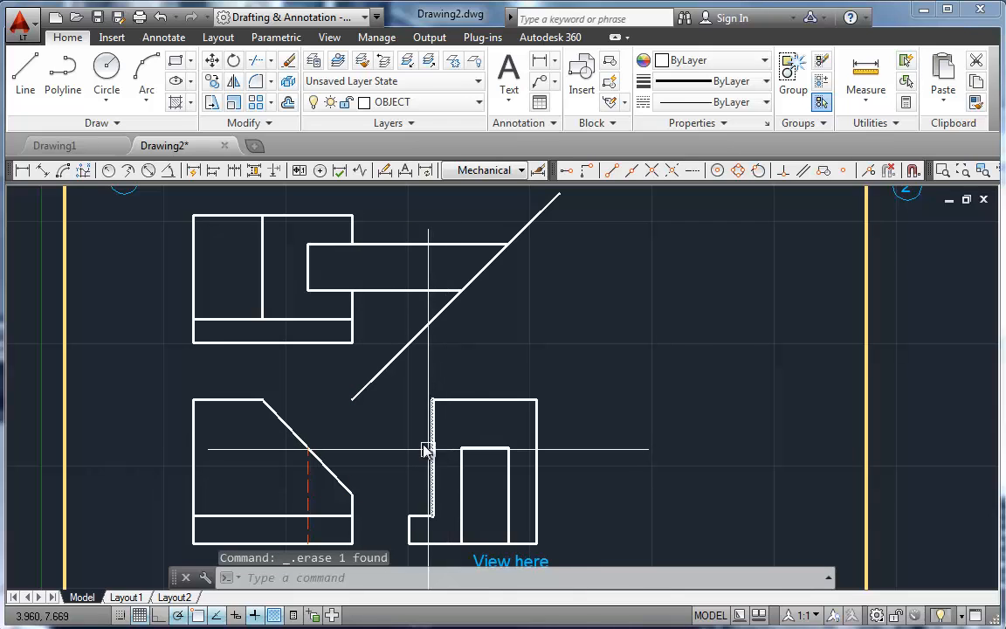
left_click(393, 289)
left_click(390, 245)
key("Delete")
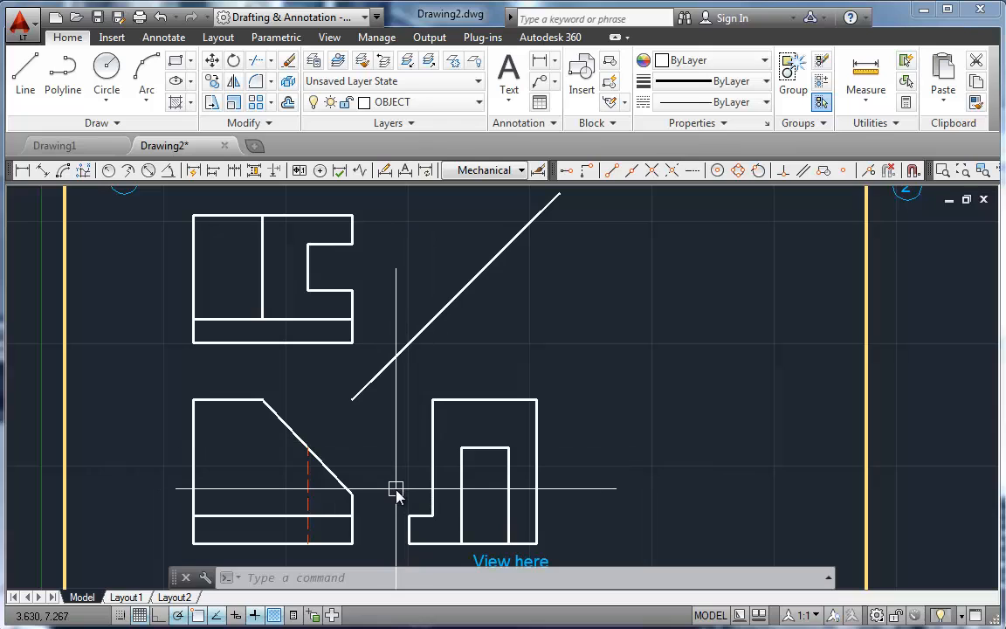
Step: Draw a horizontal line from the lower end of the front view's inclined edge to the side view's right edge
type("l")
key("Return")
left_click(351, 495)
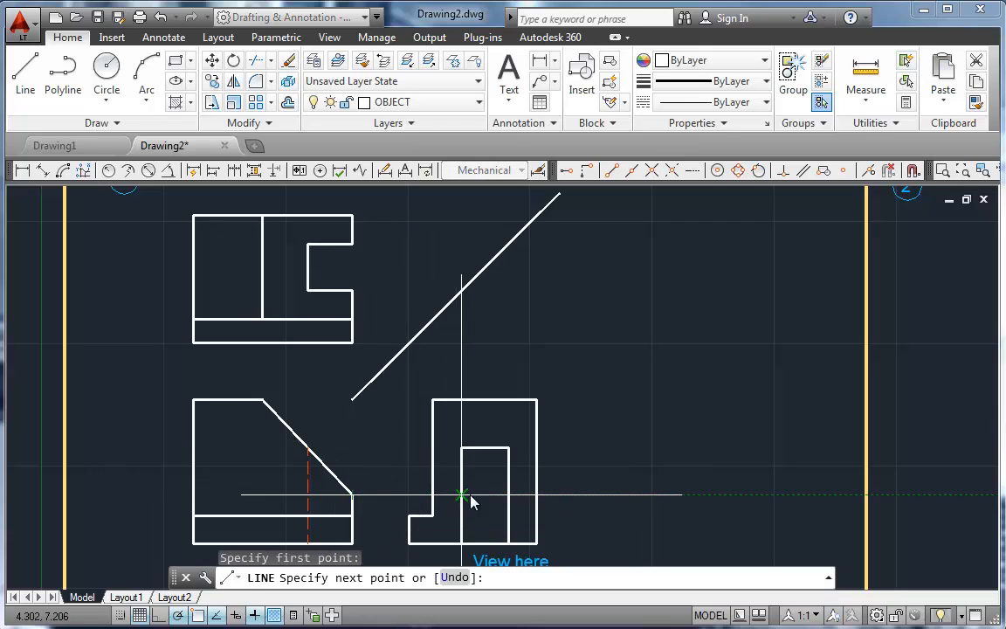
left_click(536, 495)
key("Return")
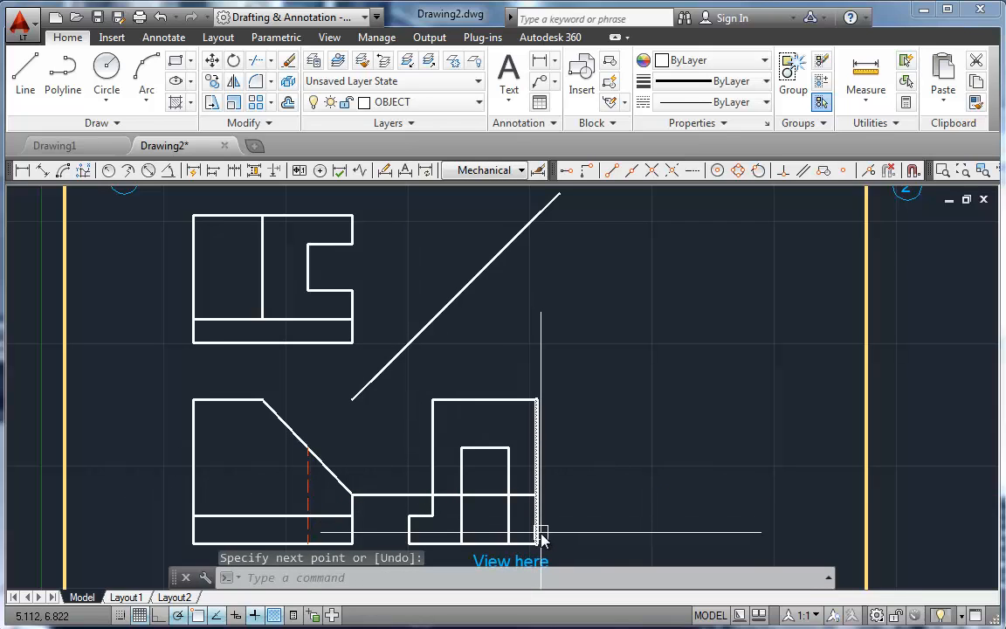
Step: Trim away the new horizontal line's portions between the two views and inside the side view's slot
type("tr")
key("Return")
key("Return")
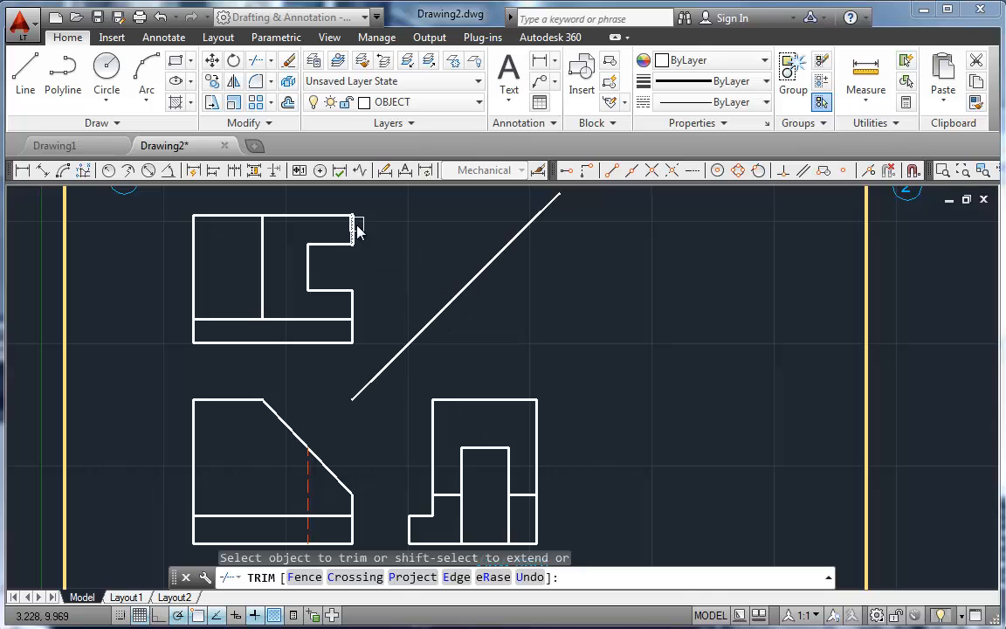
Step: Make CONSTRUCT the current layer and end the Trim command
left_click(385, 102)
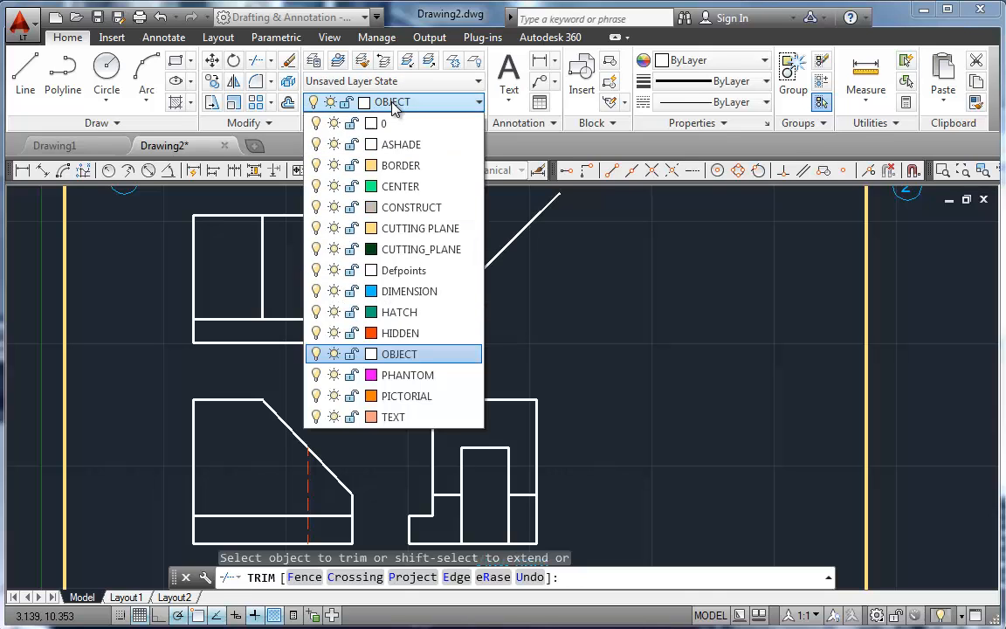
left_click(402, 207)
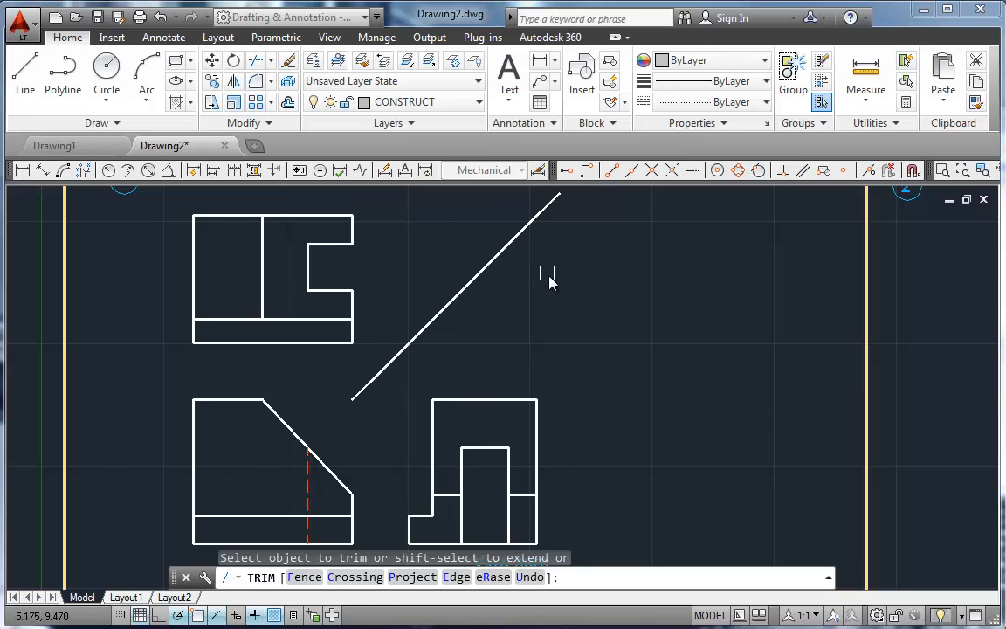
key("Escape")
Step: Move the miter line to the CONSTRUCT layer and clear the selection
left_click(470, 279)
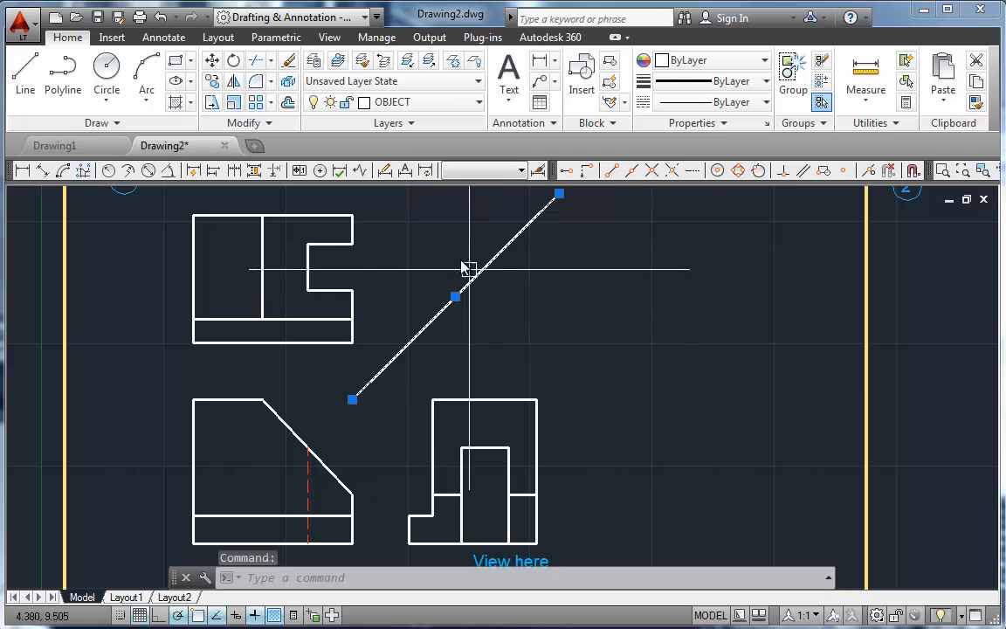
left_click(418, 103)
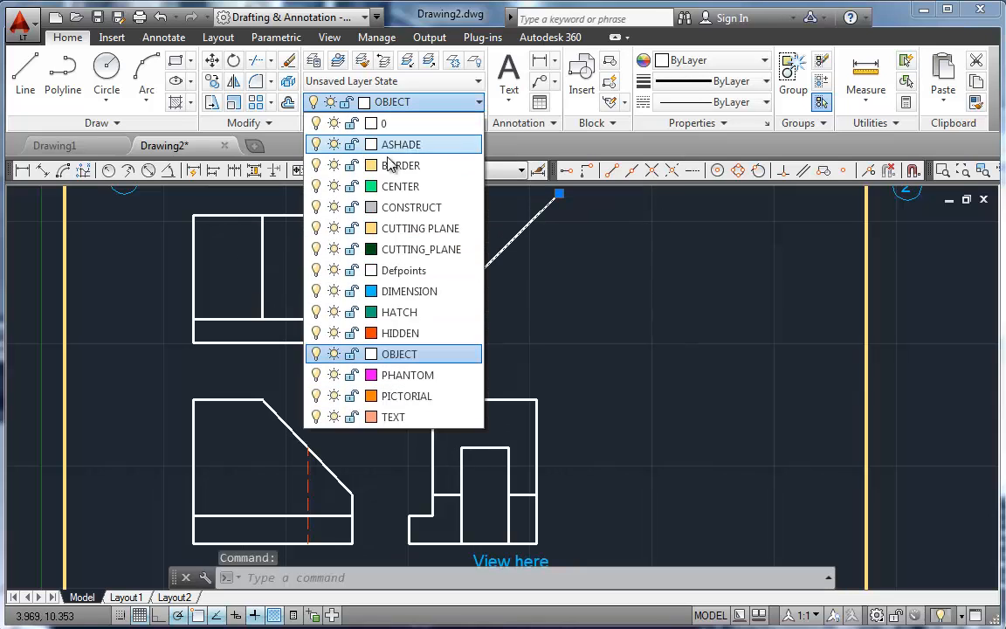
left_click(389, 206)
key("Escape")
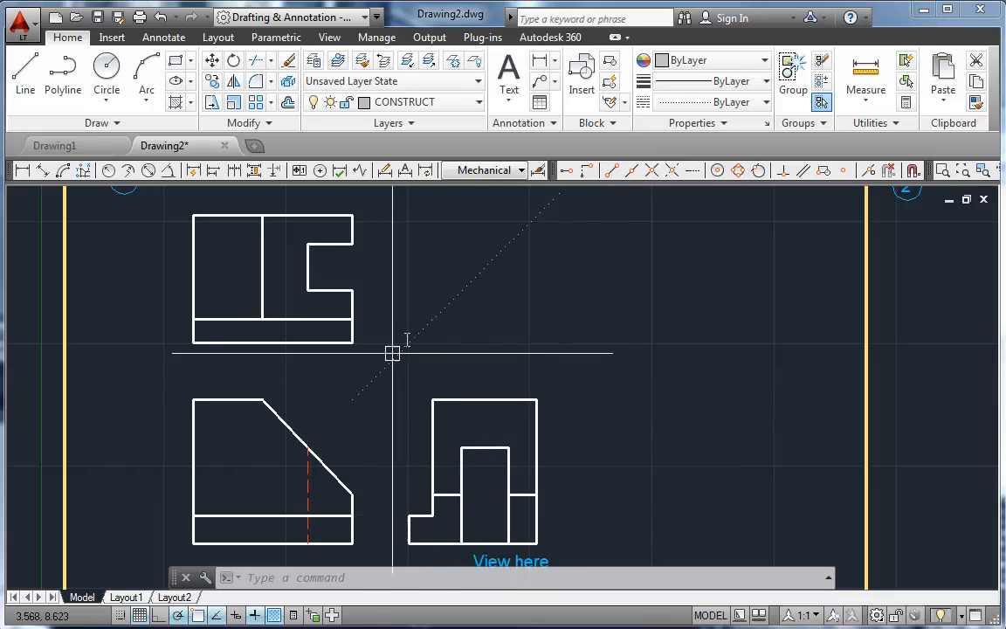
Step: In problem 2, draw horizontal construction lines leftward from the front view's upper left and lower left corners
mouse_move(410, 334)
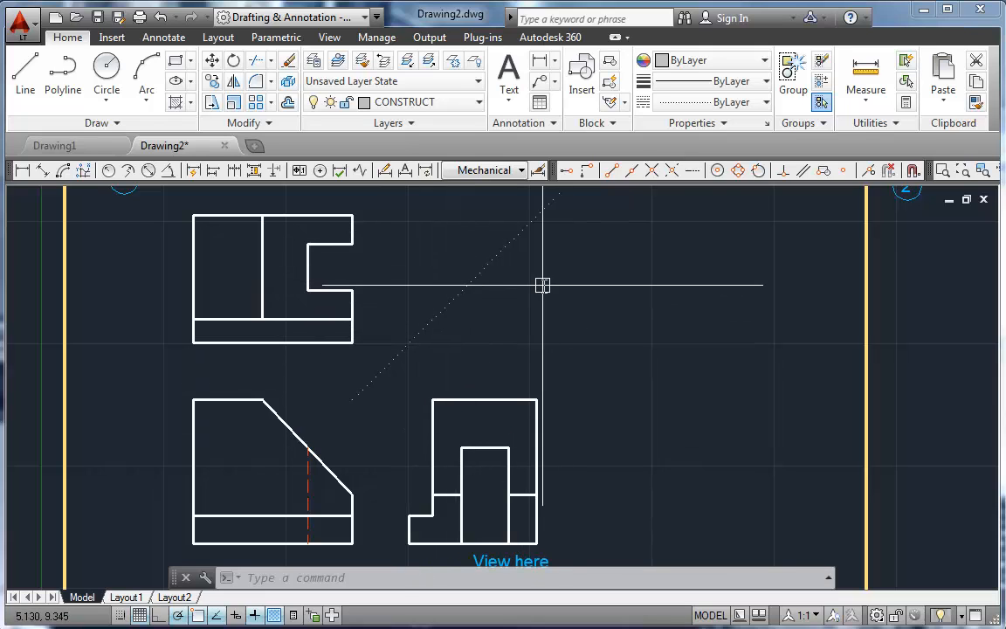
middle_click_drag(702, 299, 106, 293)
mouse_move(433, 292)
middle_mouse_down()
mouse_move(317, 270)
mouse_move(270, 285)
middle_mouse_up()
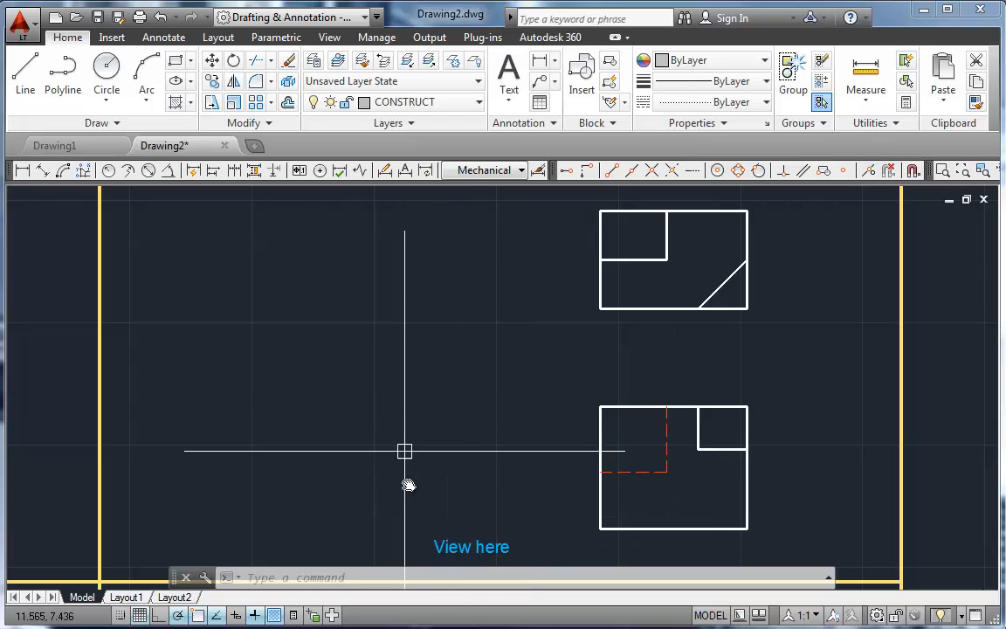
type("l")
key("Return")
left_click(598, 405)
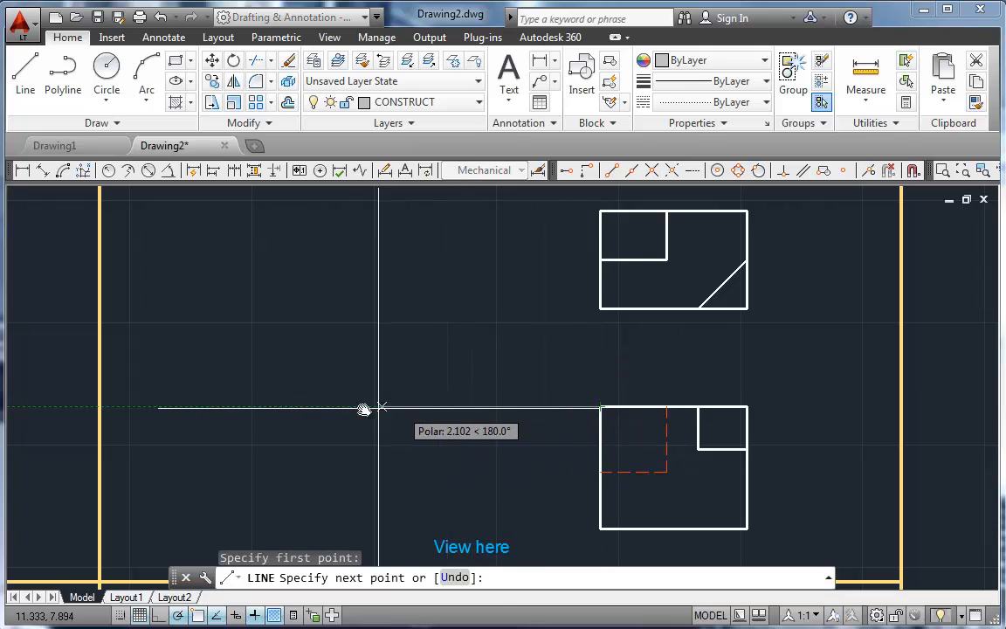
left_click(601, 528)
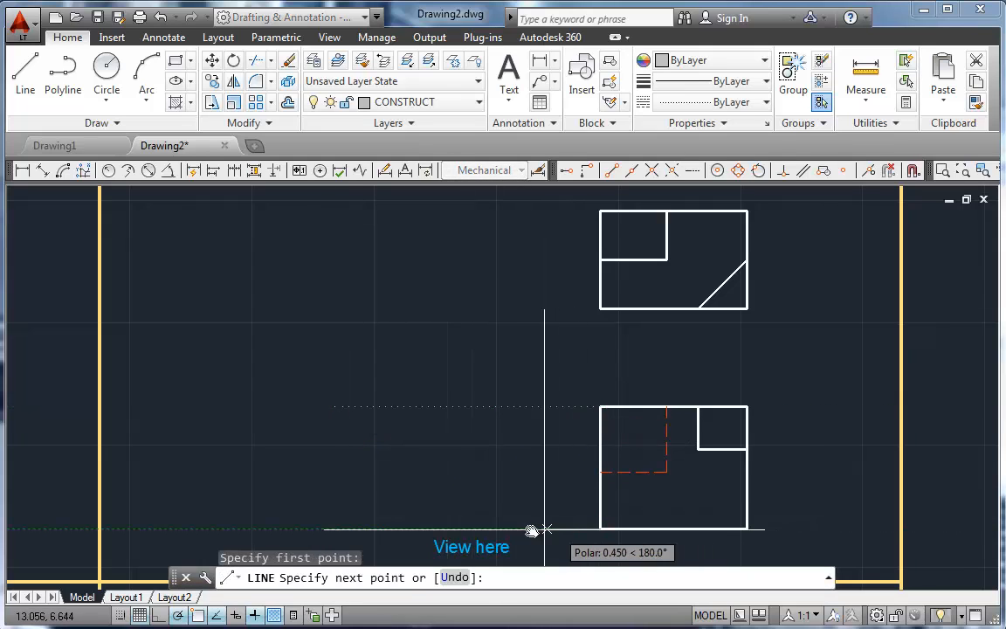
key("Escape")
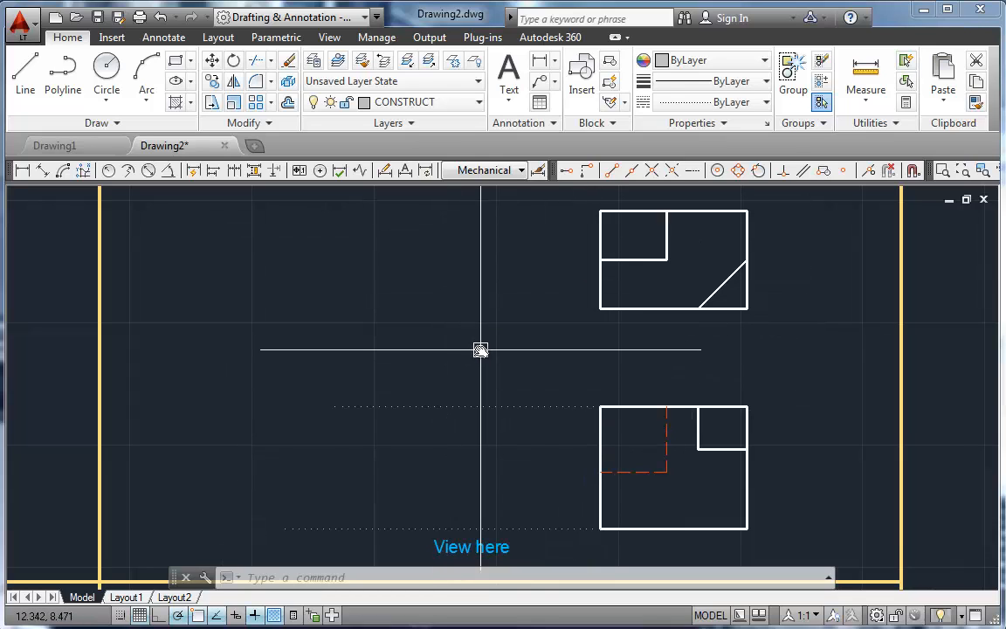
Step: Draw a 135° miter line up and leftward from the front view's upper left corner
type("l")
key("Return")
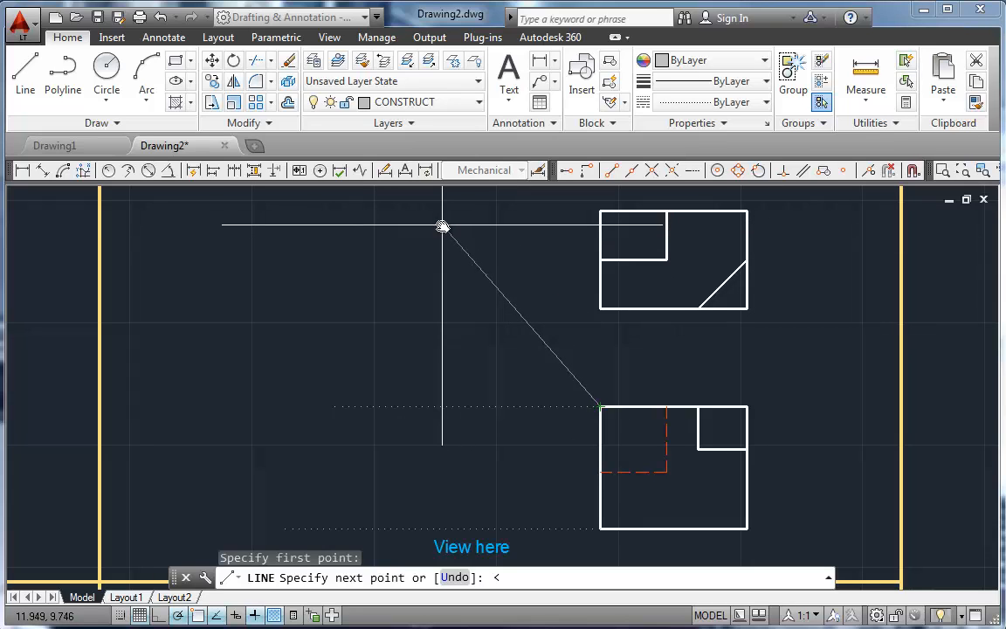
key("Return")
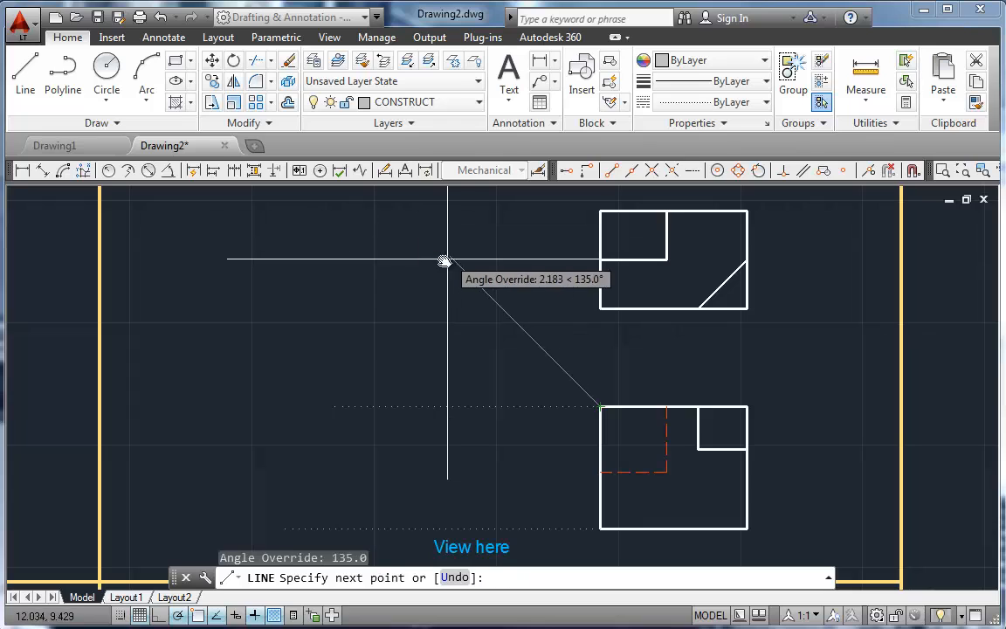
left_click(390, 199)
key("Return")
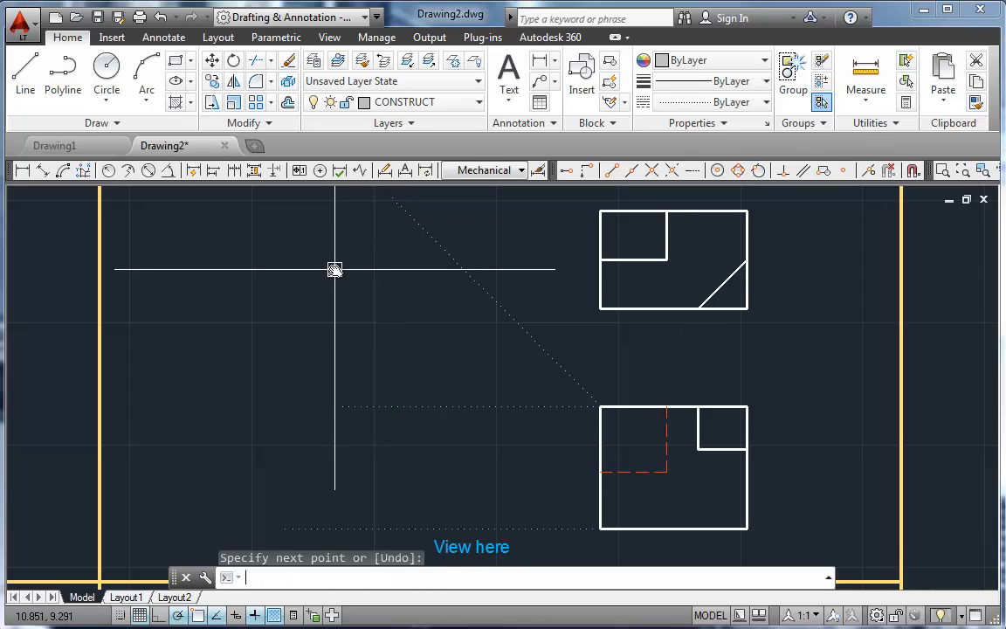
Step: Project the top view's upper left corner horizontally to the miter line and straight down to the lower construction line
key("Return")
left_click(600, 210)
left_click(405, 210)
left_click(404, 528)
key("Return")
key("Return")
Step: Project the top view's lower left corner to the miter line and down to the lower construction line
left_click(599, 307)
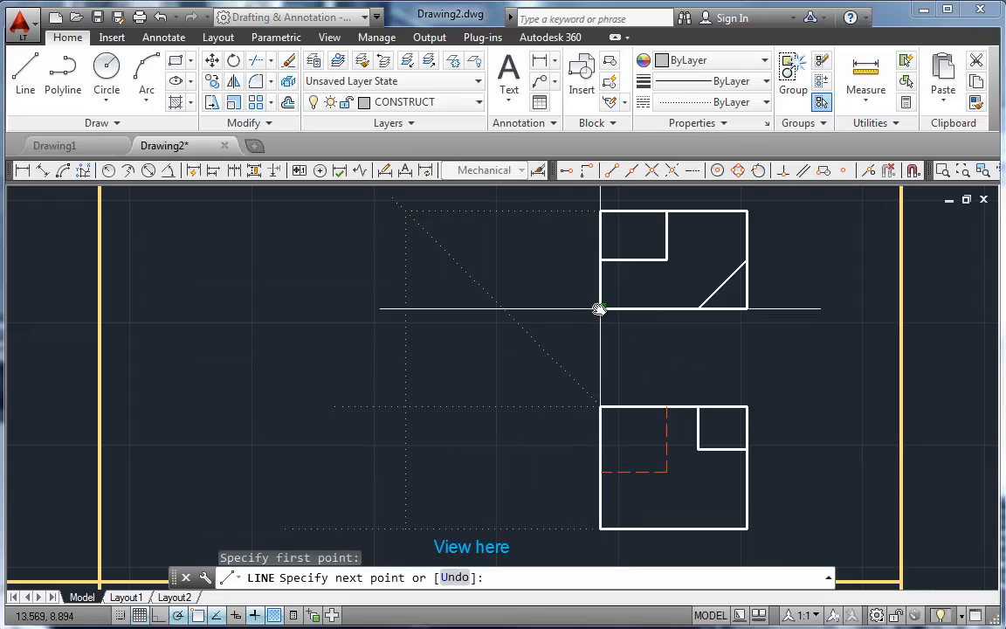
left_click(508, 307)
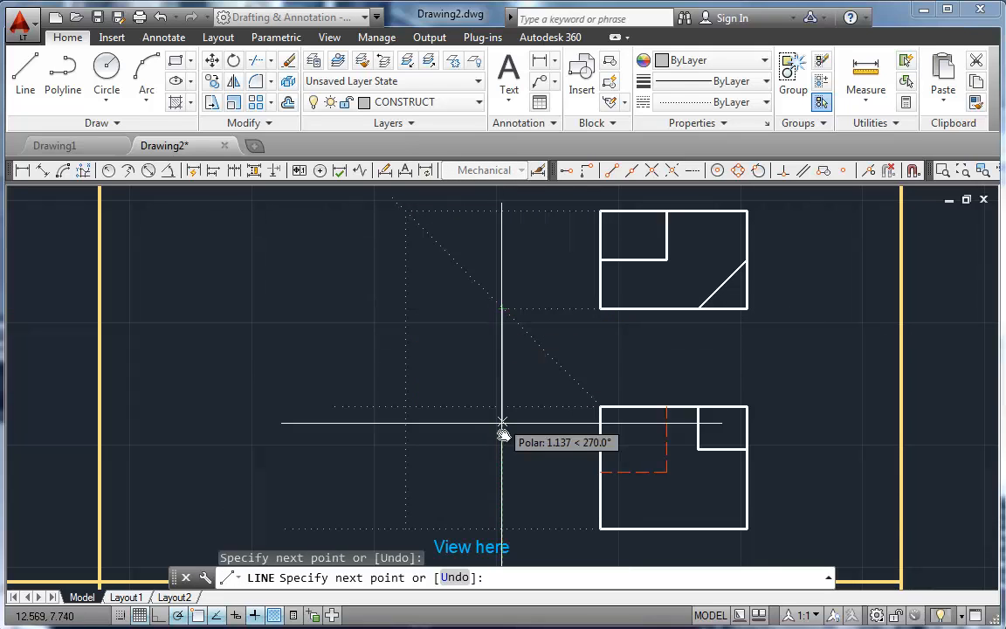
left_click(503, 526)
key("Return")
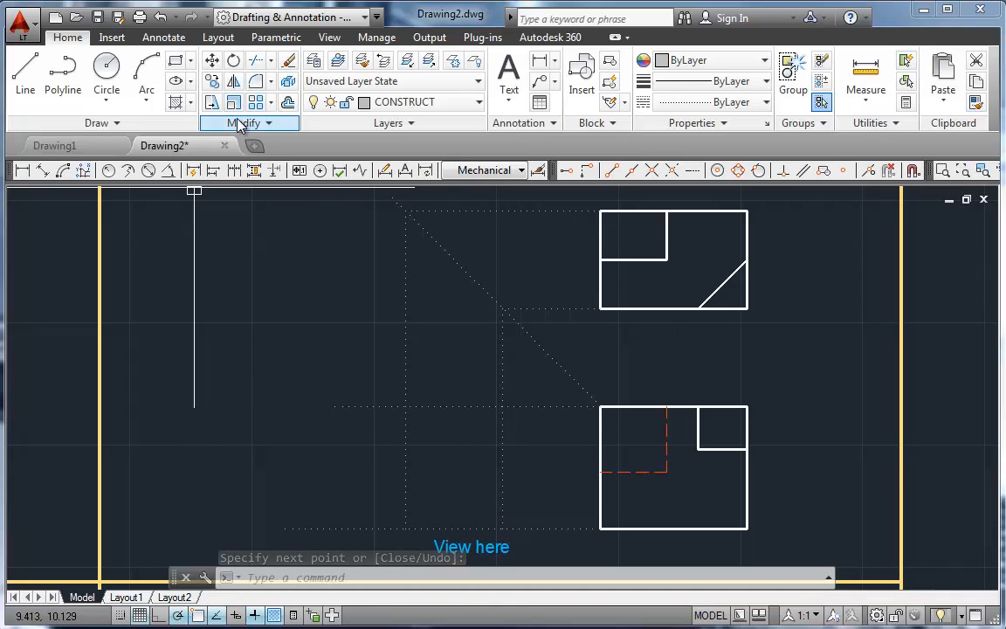
Step: Make OBJECT the current layer and draw the left side view's rectangular outline through the four construction line intersections
left_click(381, 102)
left_click(401, 354)
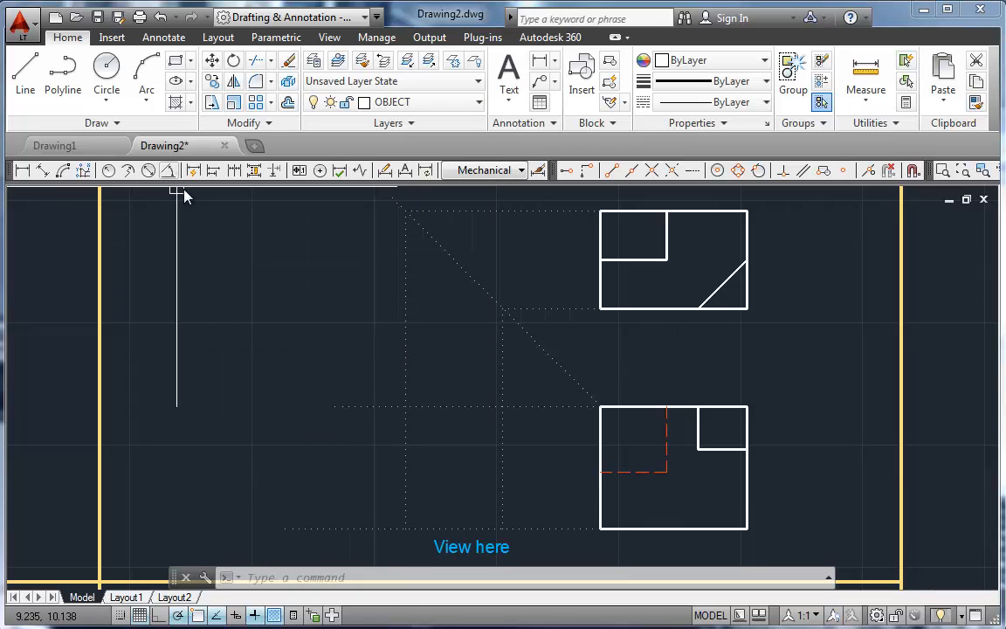
left_click(26, 91)
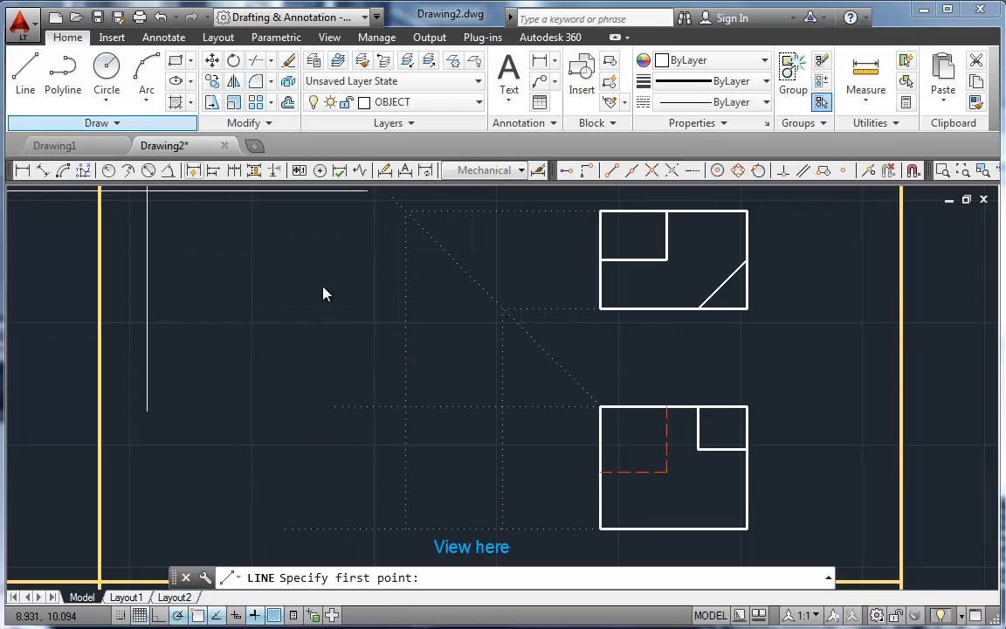
left_click(405, 407)
left_click(502, 407)
left_click(502, 528)
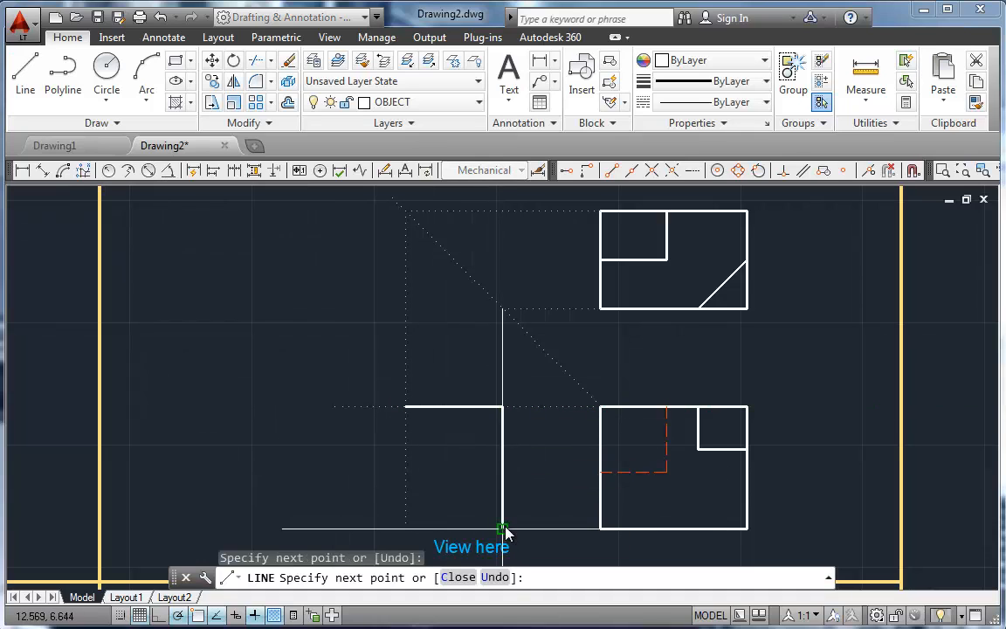
left_click(405, 528)
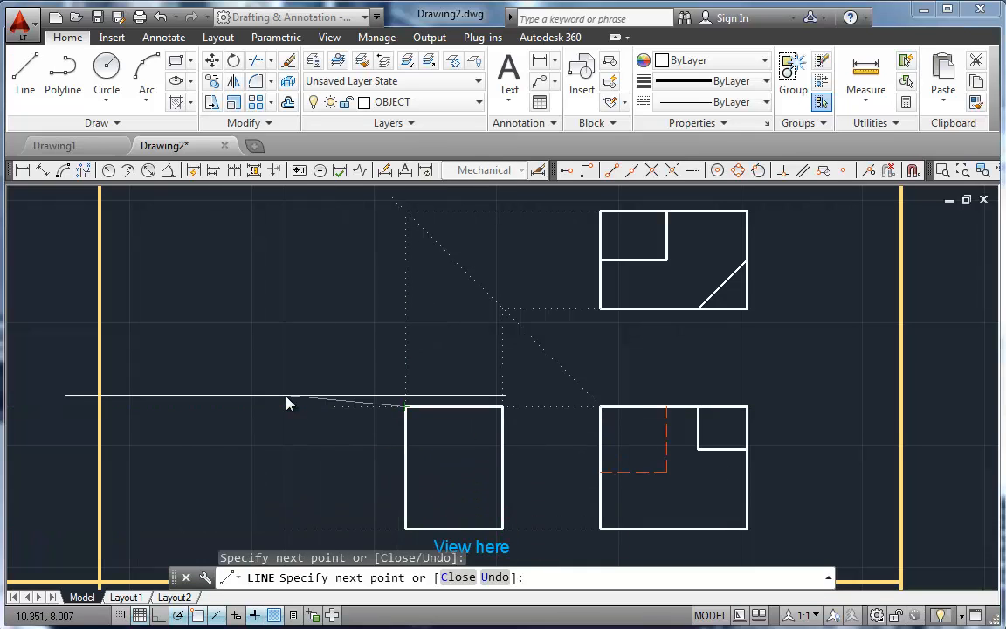
key("Escape")
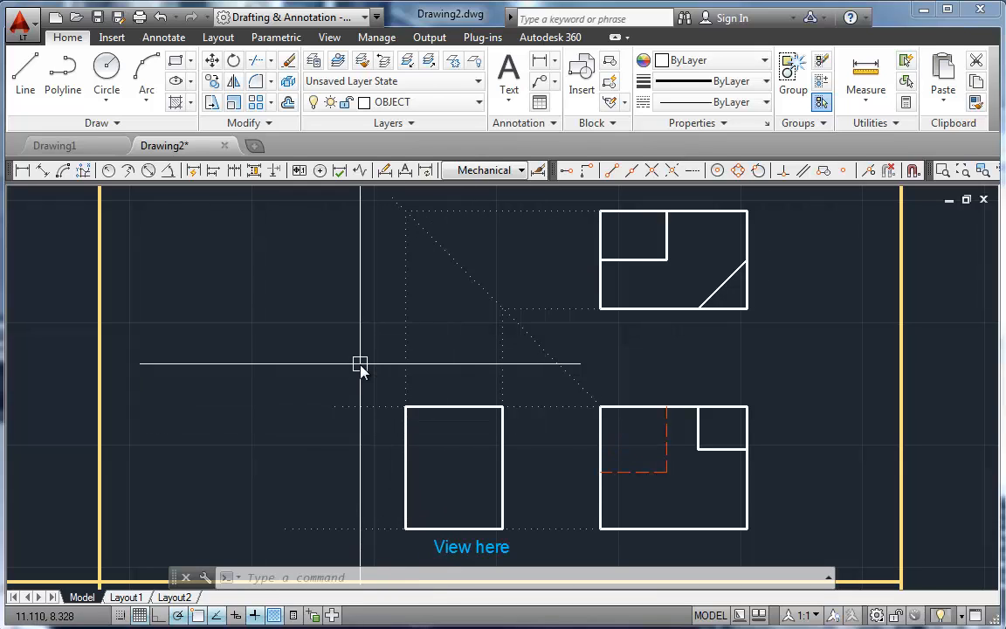
Step: Draw a line from the top view's notch edge left to the miter line and down past the middle of the side view
type("l")
key("Return")
left_click(600, 260)
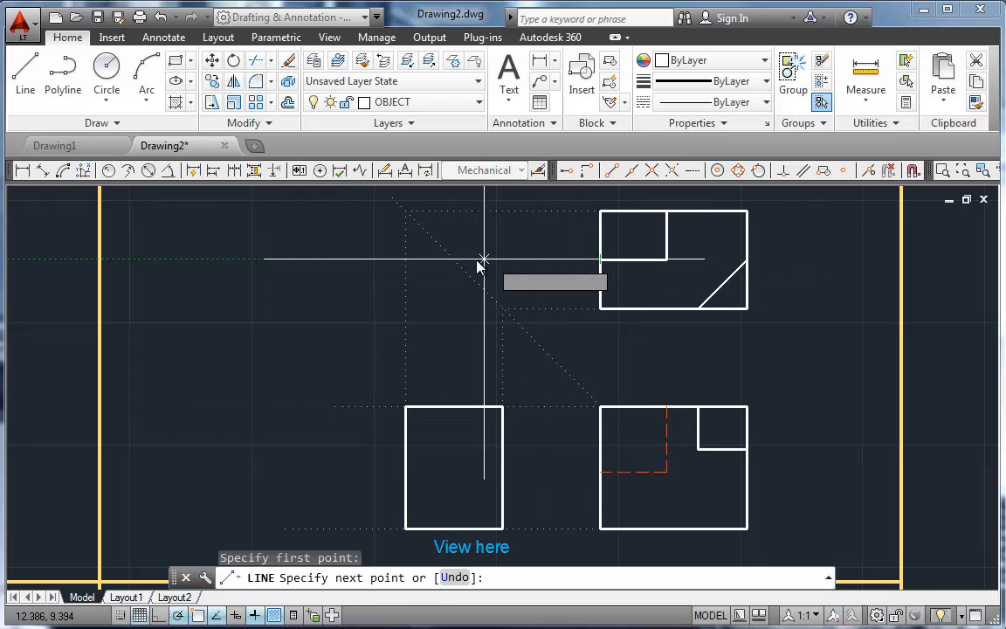
left_click(453, 259)
left_click(453, 483)
key("Return")
Step: Draw a horizontal line from the left end of the front view's hidden line to the side view's left edge
key("Return")
left_click(600, 472)
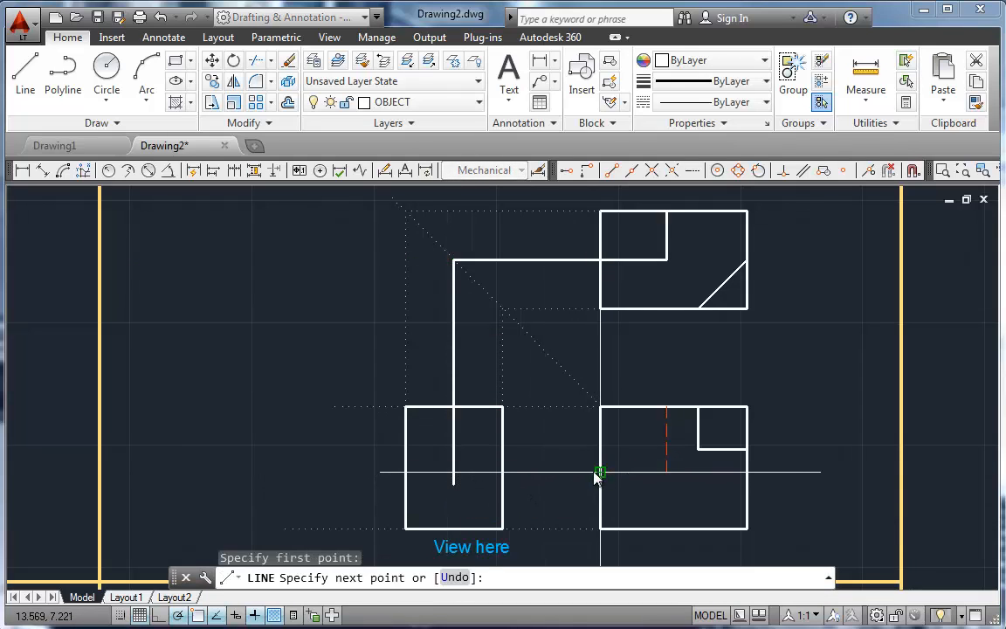
left_click(405, 472)
Step: Fillet the horizontal and vertical projected lines into a sharp notch corner inside the side view, keeping the upper left portion
key("Return")
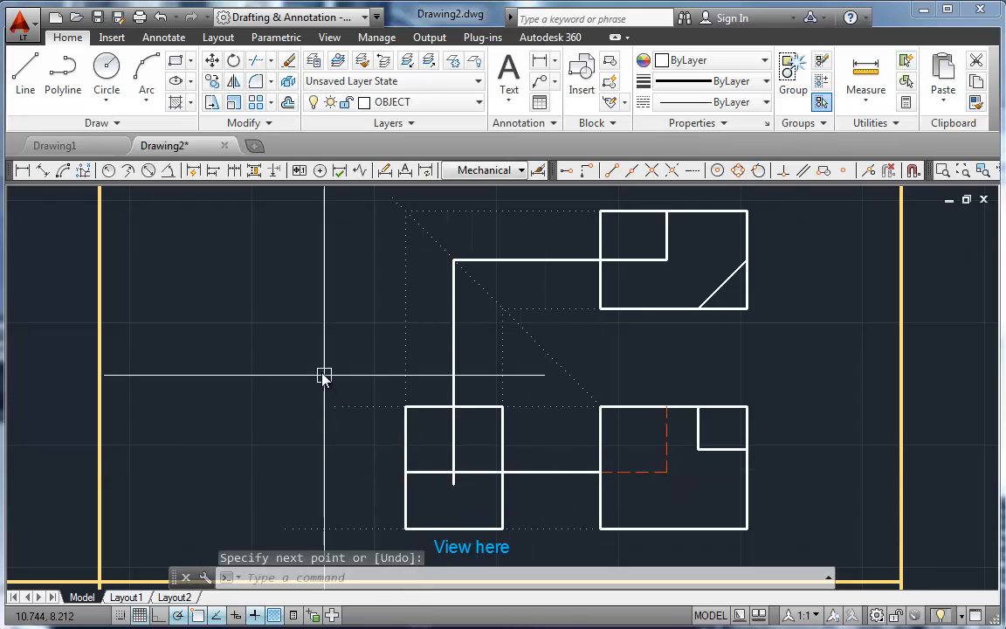
type("f")
key("Return")
left_click(428, 473)
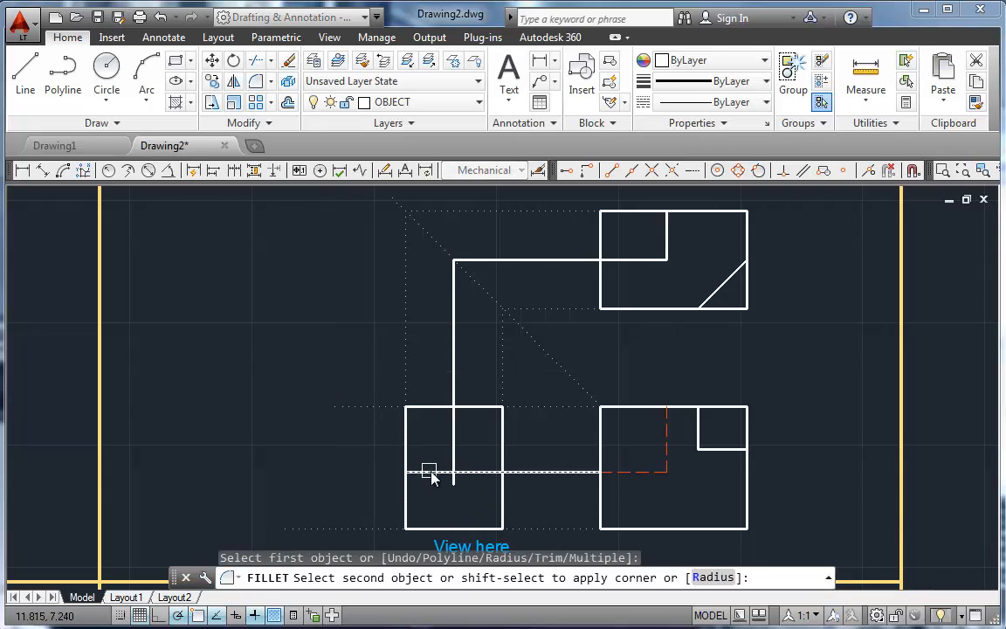
left_click(450, 445)
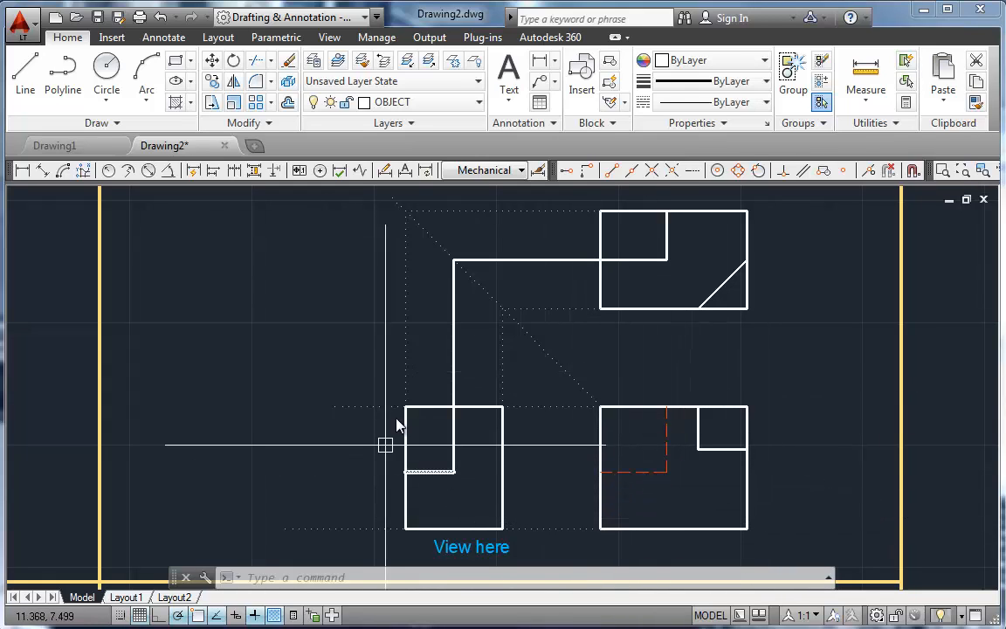
Step: Trim the vertical projected line above the side view and delete the leftover horizontal line between the top view and miter line
type("tr")
key("Return")
key("Return")
left_click(455, 378)
key("Return")
left_click(533, 260)
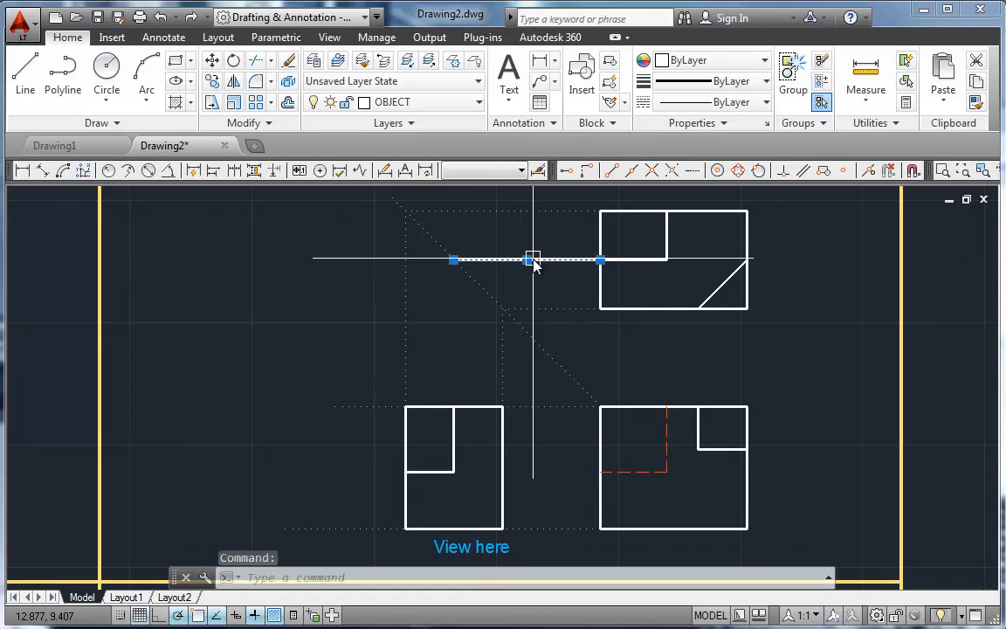
key("Delete")
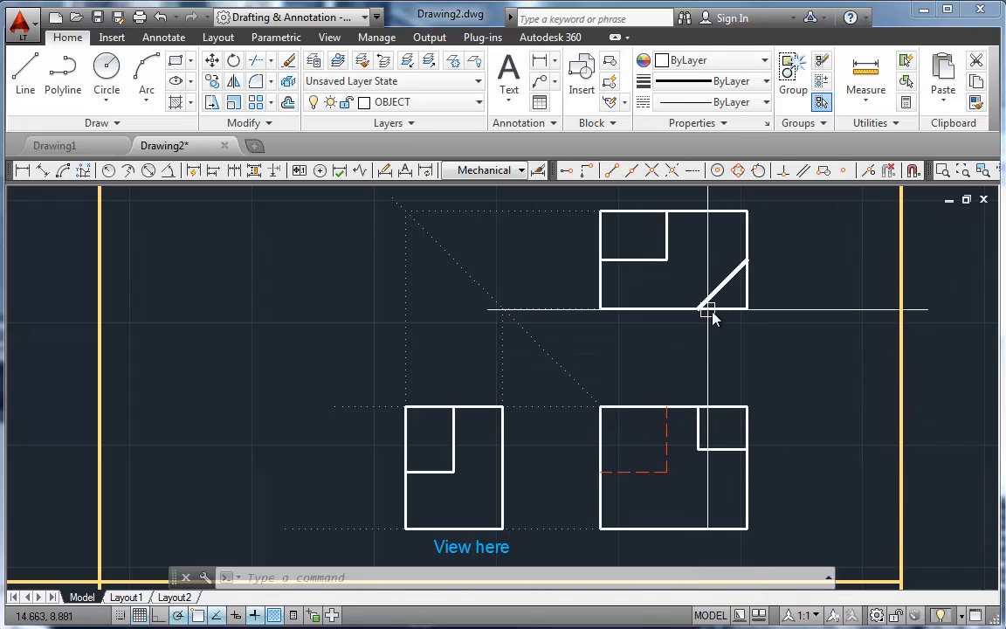
Step: Draw a horizontal line about 3.6 units long leftward from the front view's upper right notch corner, extending past the side view
type("l")
key("Return")
left_click(699, 449)
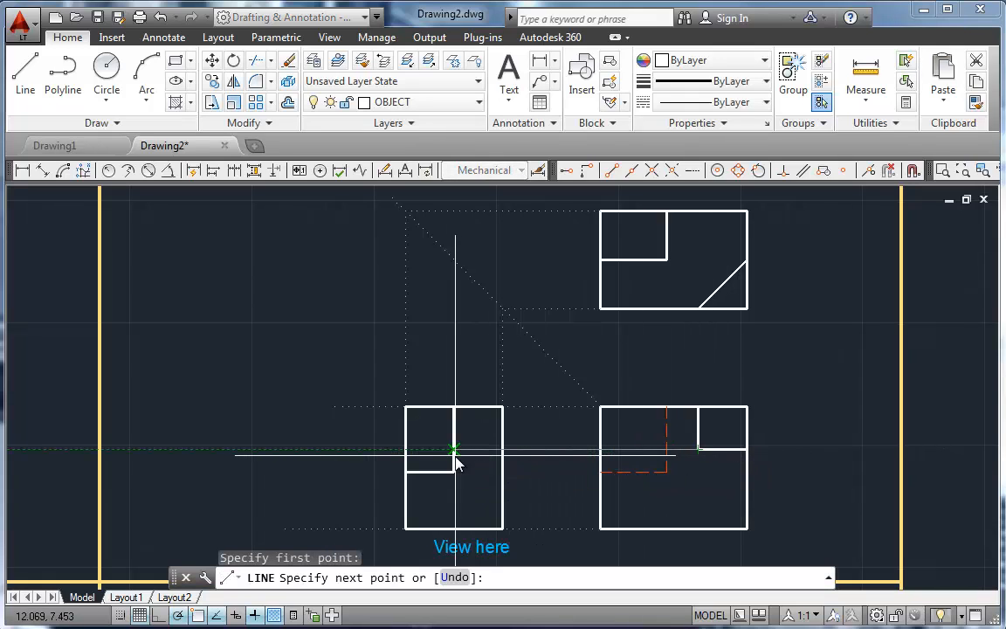
left_click(352, 470)
type("u")
key("Return")
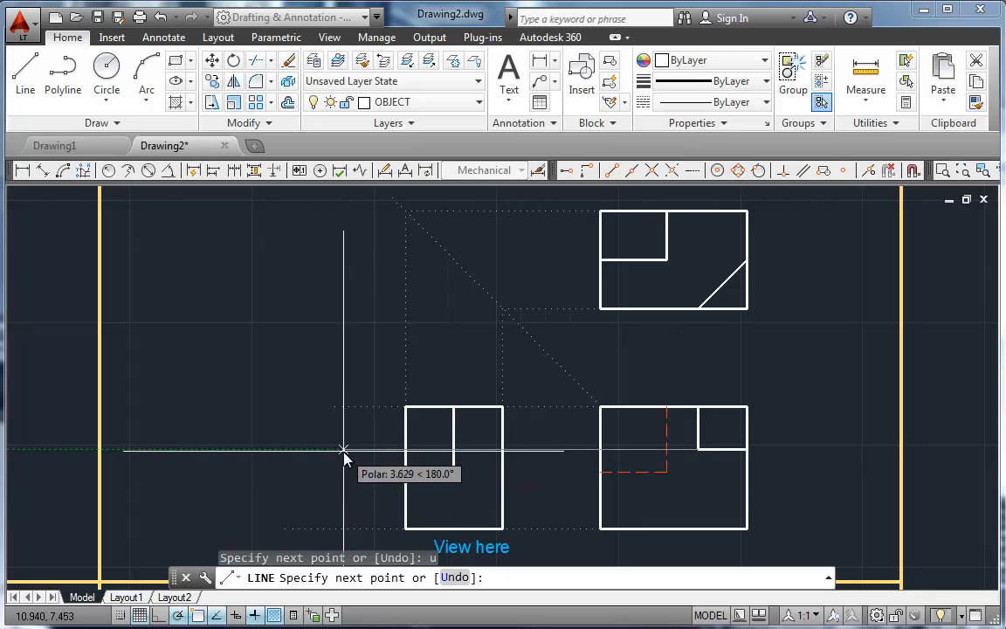
left_click(344, 453)
key("Return")
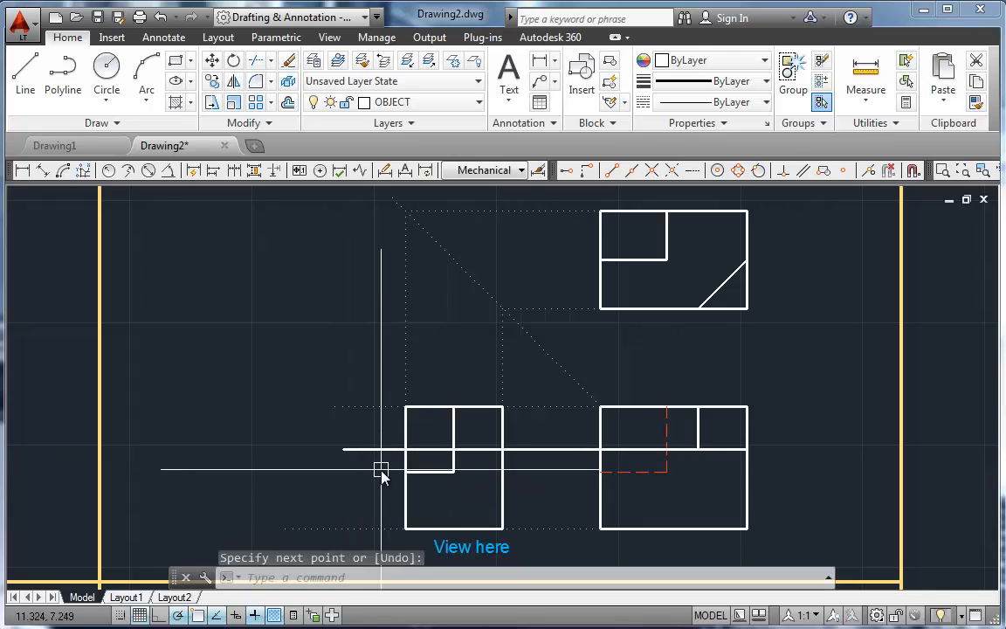
Step: Draw a line from the upper end of the top view's angled edge left to the miter line and down through the side view
type("l")
key("Return")
left_click(747, 260)
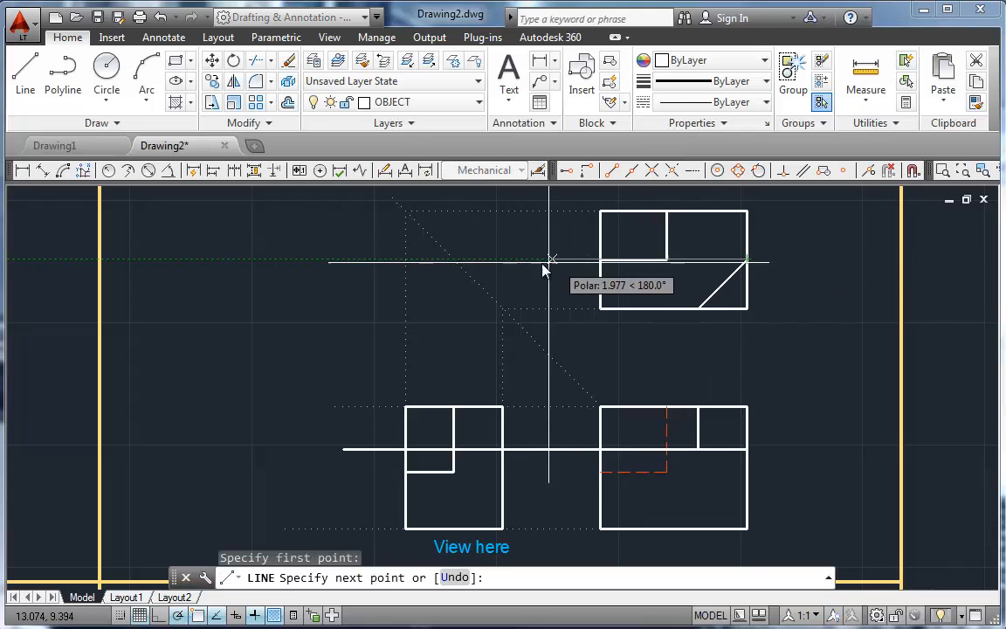
left_click(455, 260)
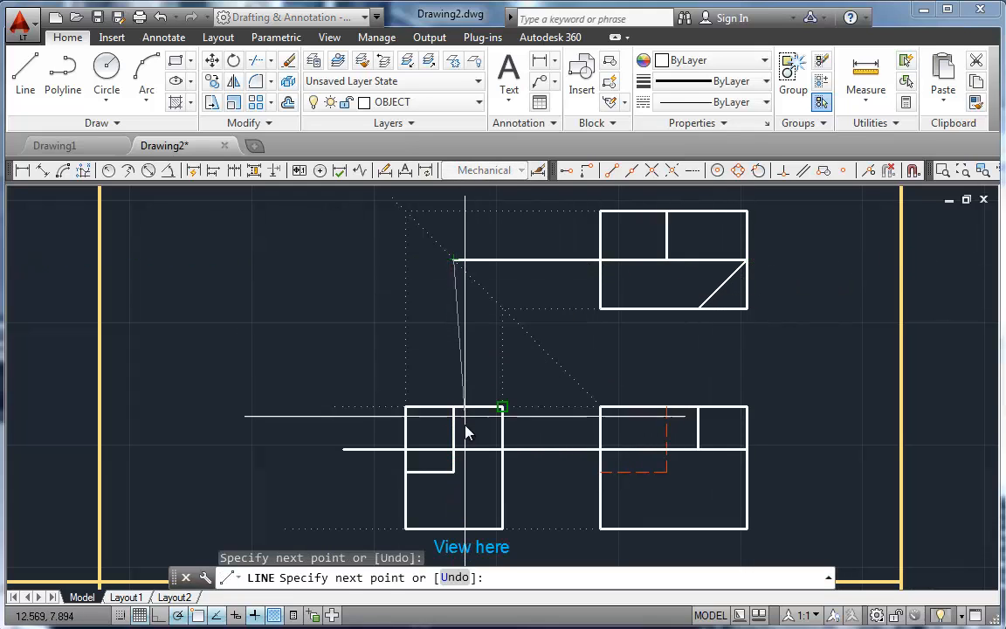
left_click(462, 513)
key("Escape")
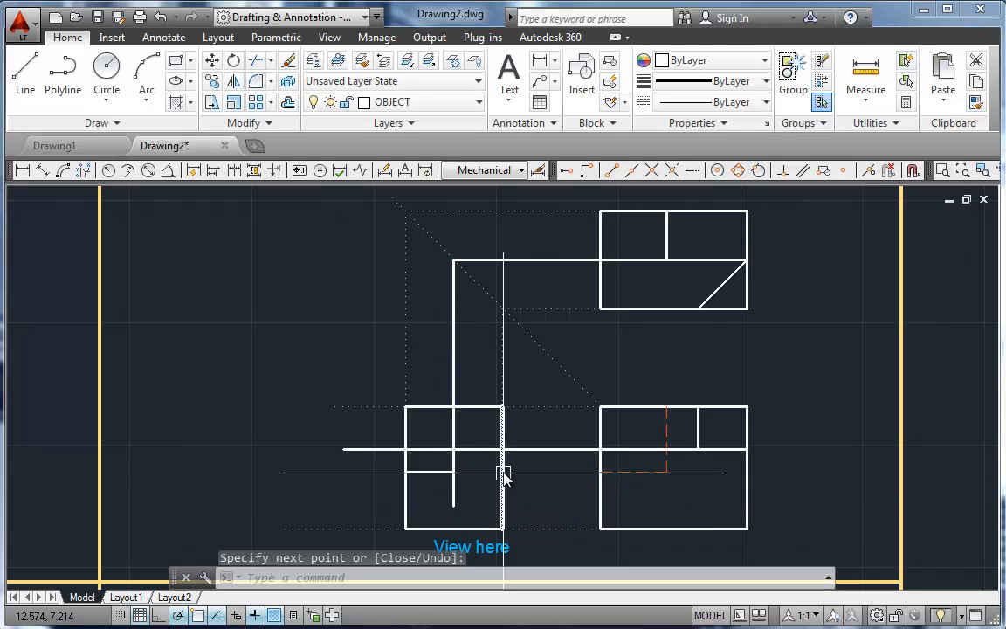
Step: Fillet the new horizontal and vertical lines into a sharp corner inside the side view, keeping the right and upper portions
scroll(467, 444, "up", 8)
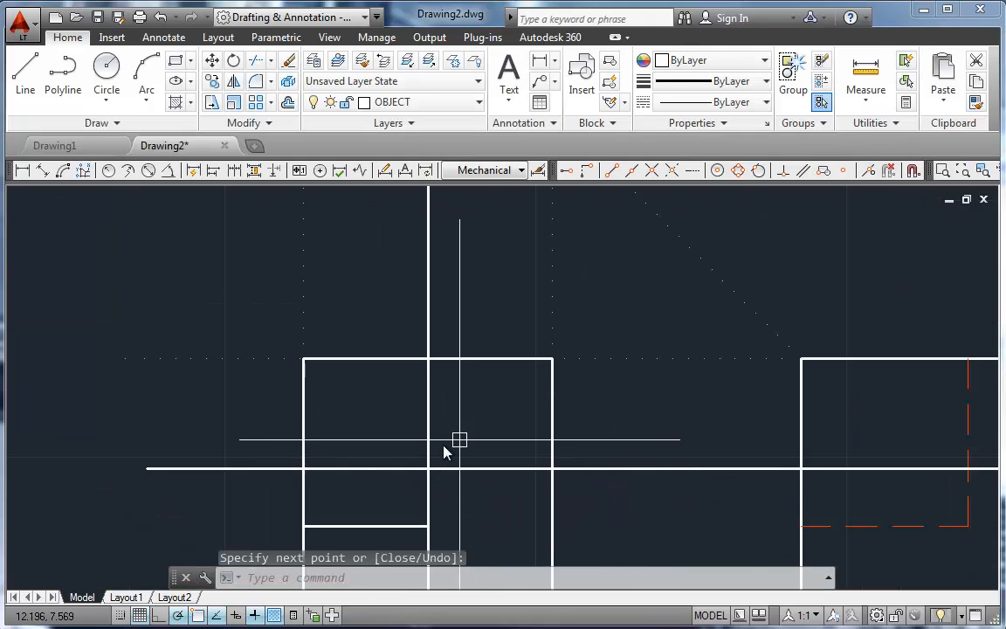
scroll(459, 340, "down", 5)
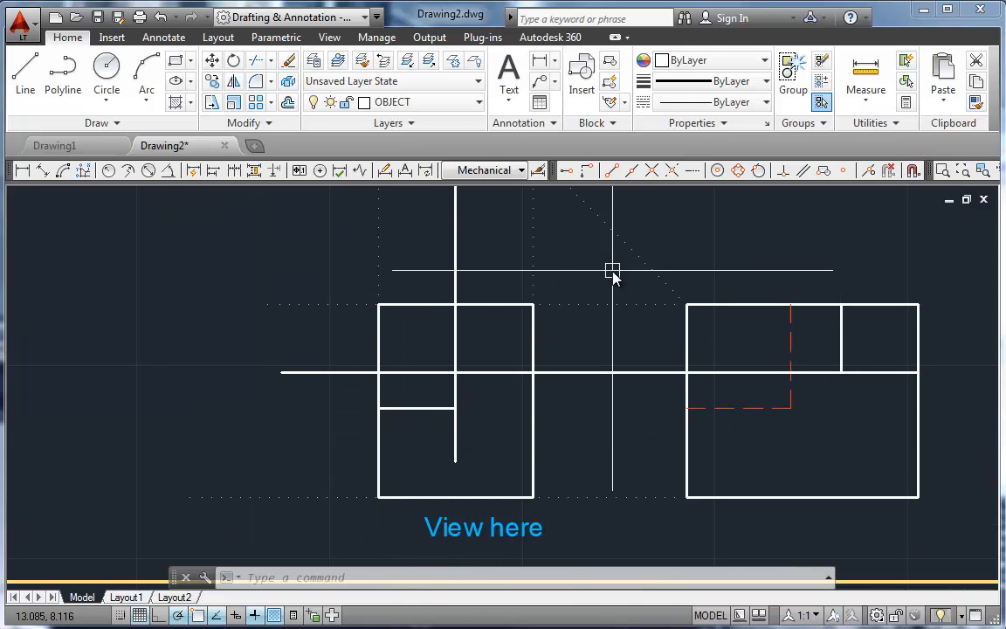
scroll(610, 272, "down", 2)
scroll(606, 306, "up", 2)
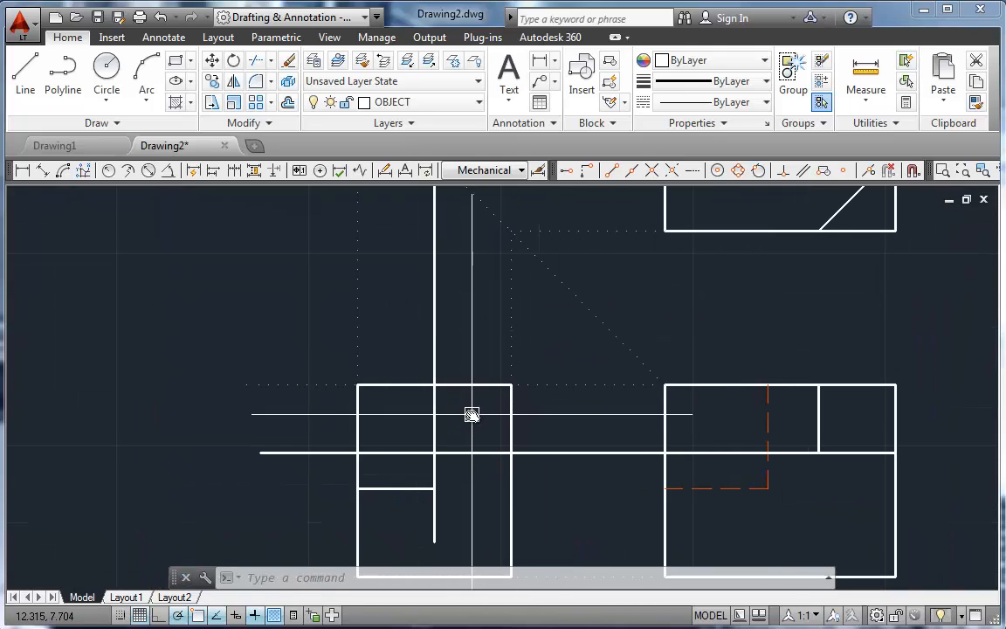
type("f")
key("Return")
left_click(476, 454)
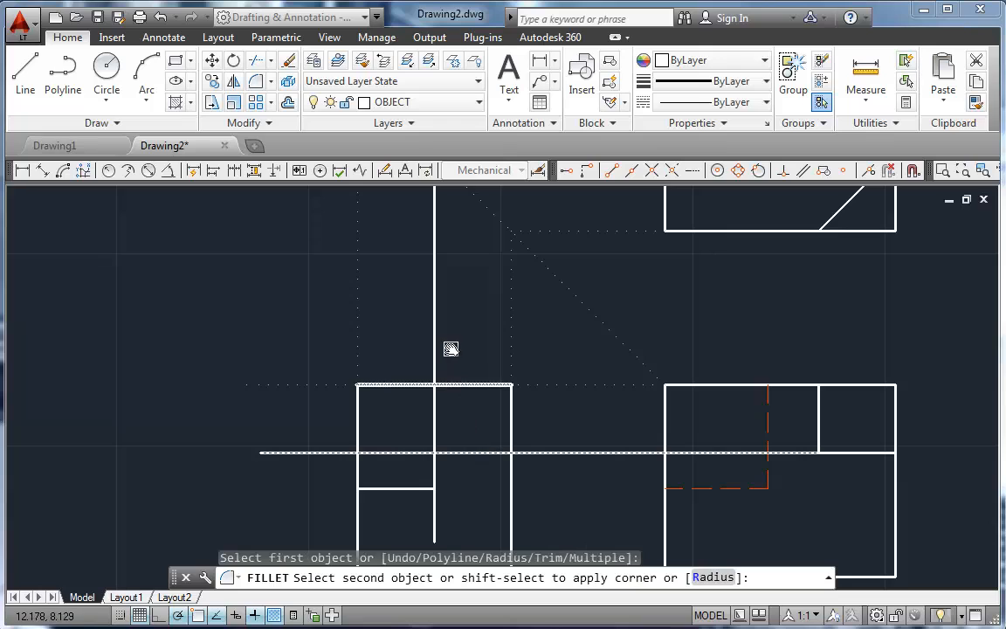
left_click(433, 338)
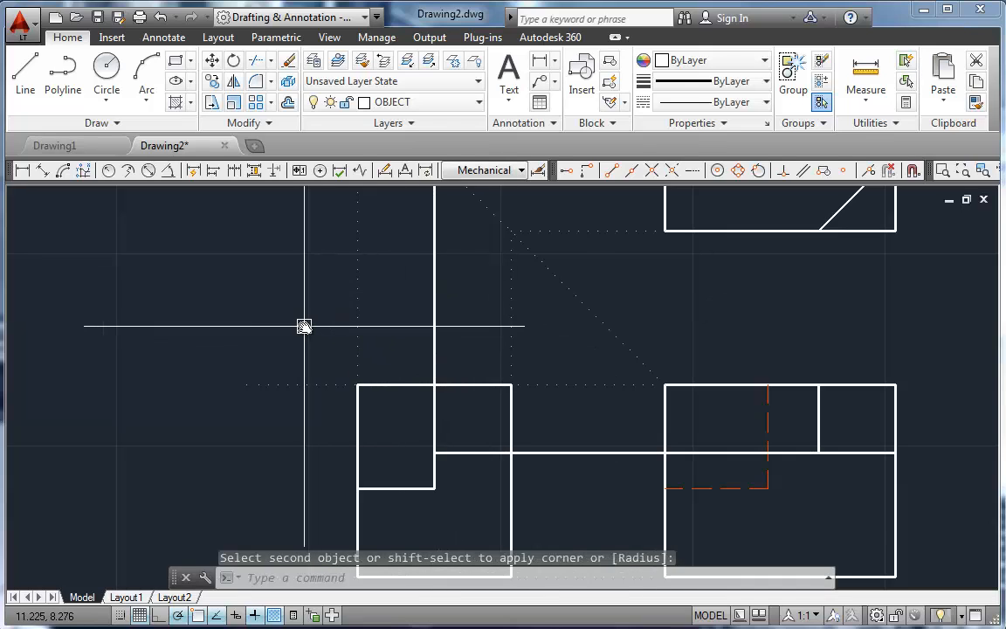
key("Return")
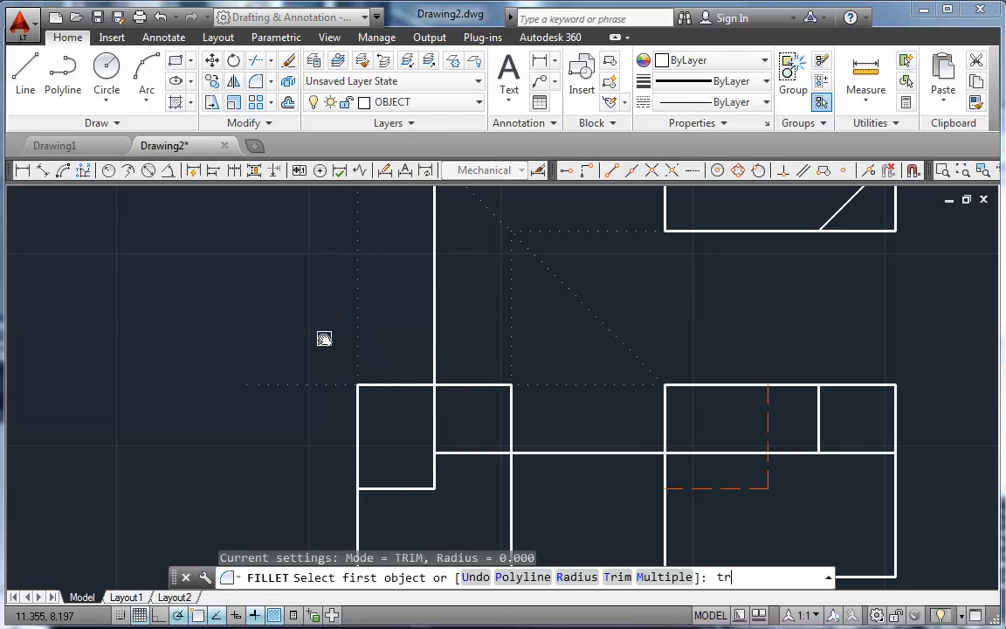
type("tr")
key("Return")
Step: Using the side view's top and right edges as cutting edges, trim the horizontal line between the views and the vertical line above
key("Return")
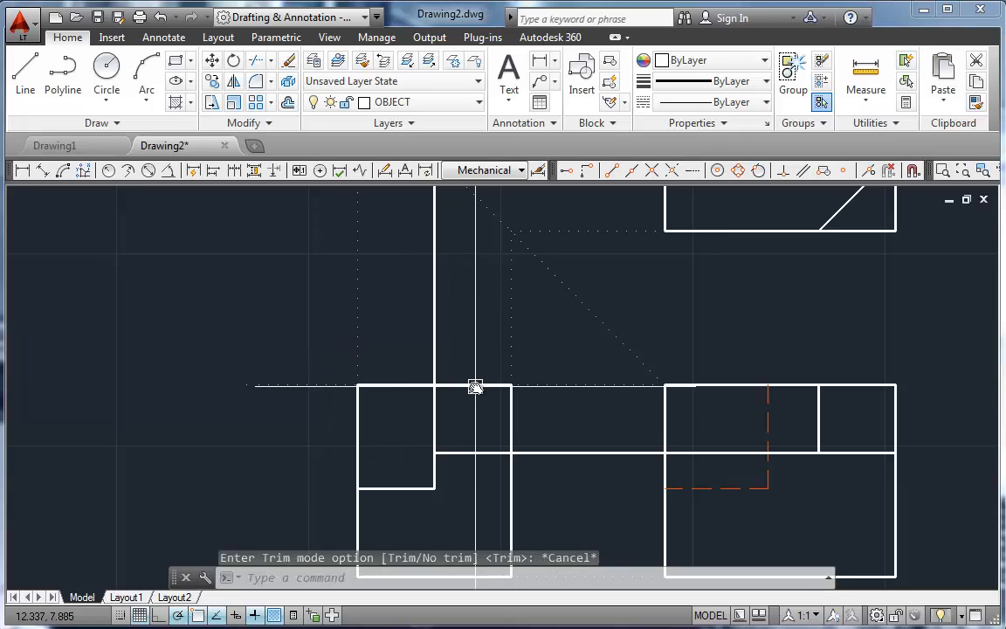
type("tr")
key("Return")
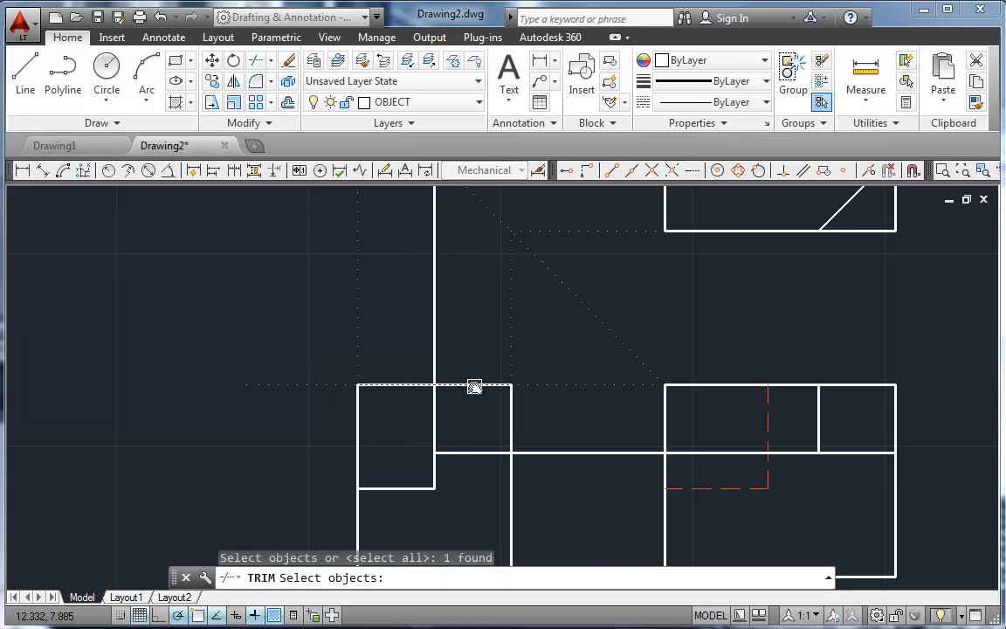
key("Return")
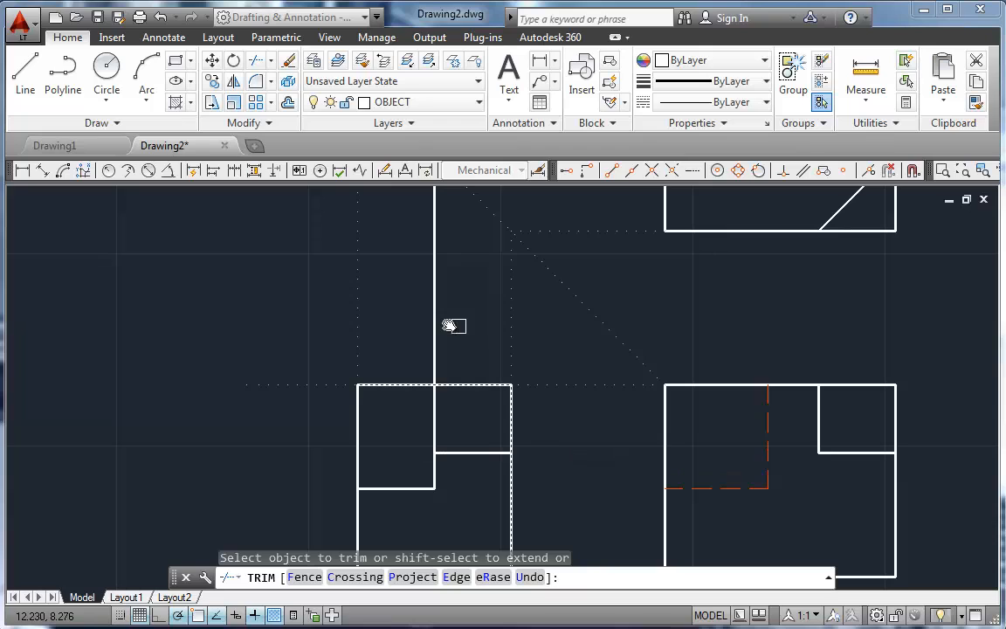
key("Return")
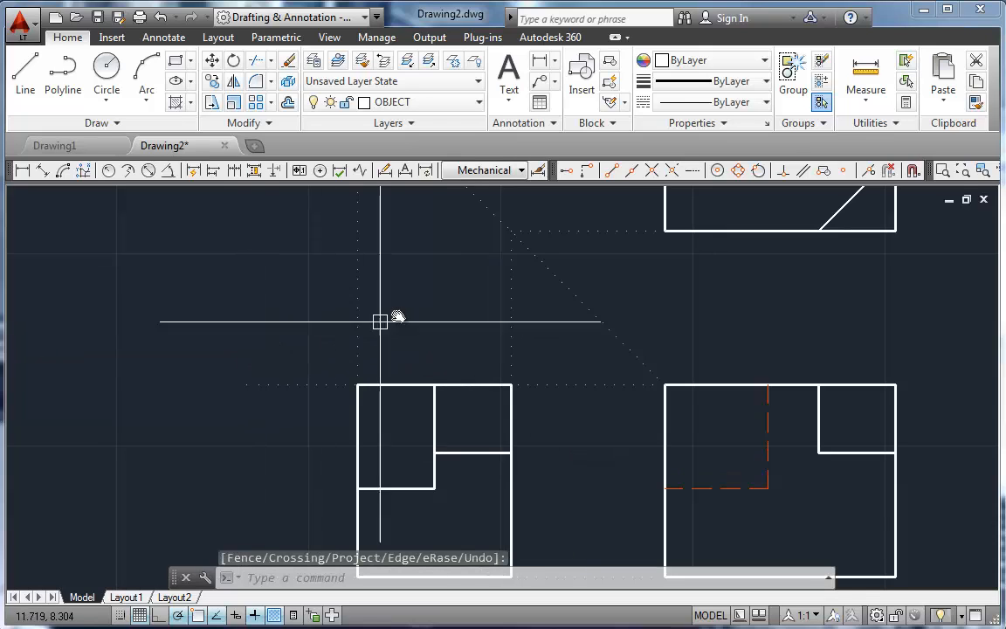
scroll(411, 311, "up", 2)
scroll(411, 311, "down", 4)
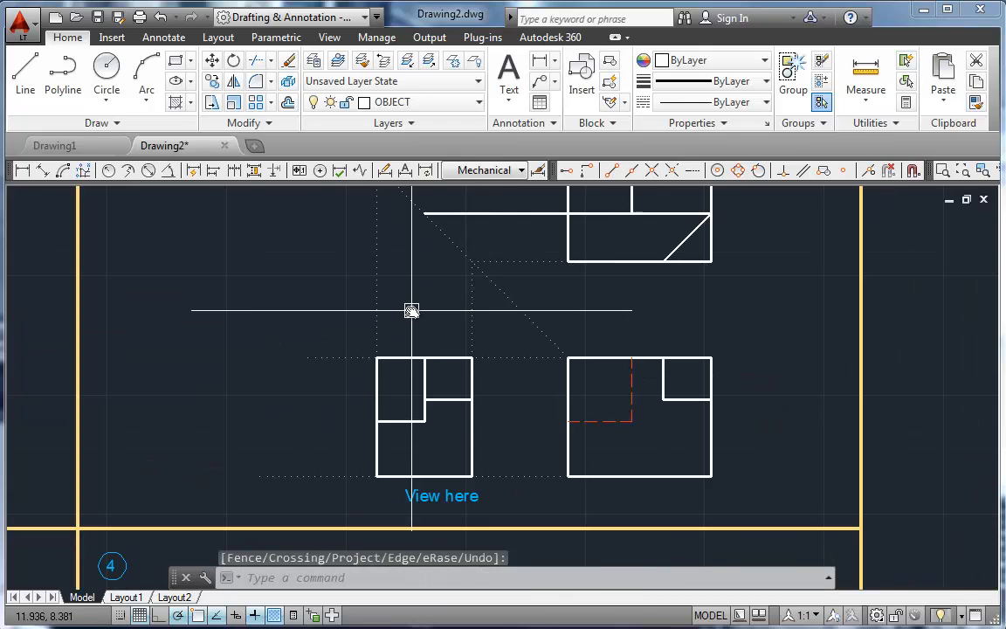
Step: Move the two lines forming the upper right notch of problem 2's side view to the HIDDEN layer
middle_click_drag(416, 308, 408, 365)
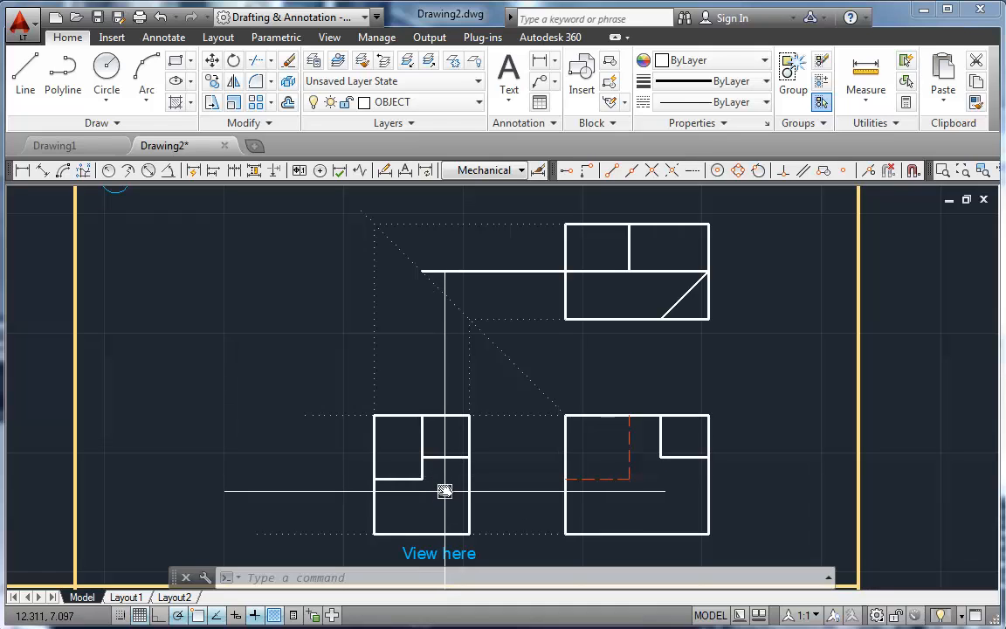
left_click(421, 434)
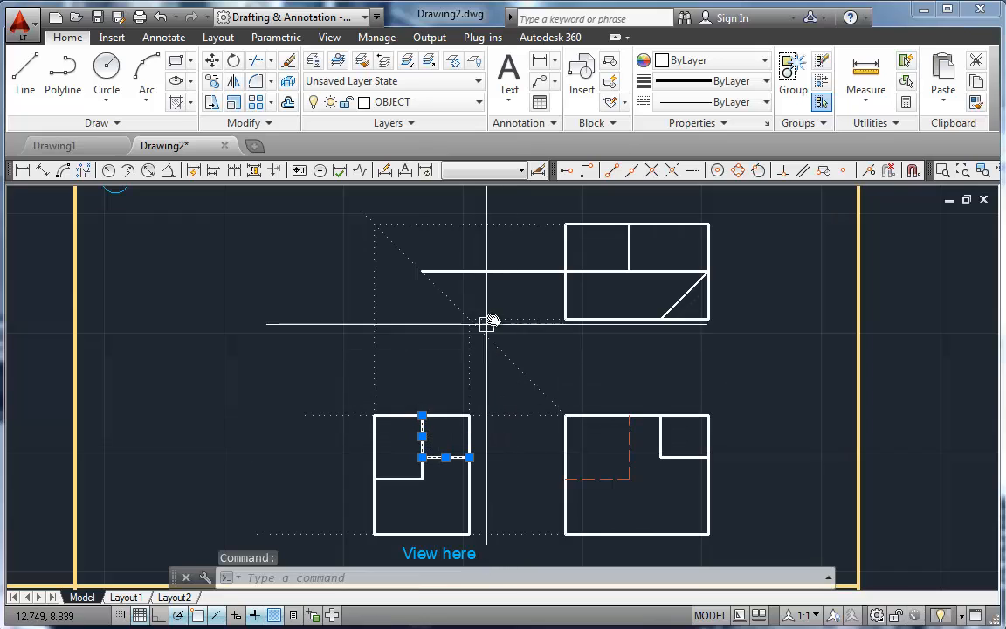
left_click(420, 102)
left_click(400, 333)
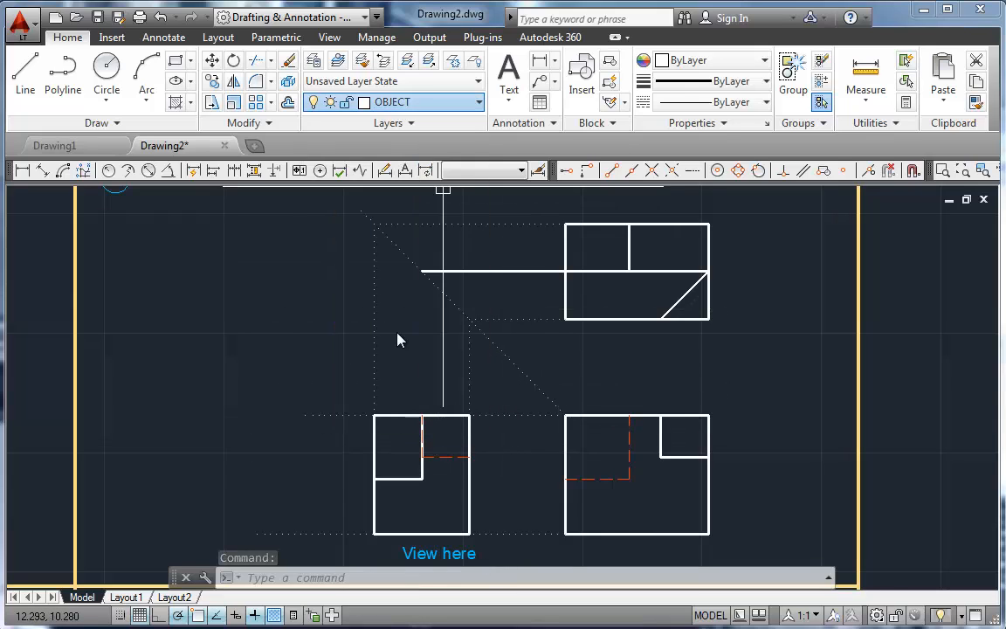
key("Escape")
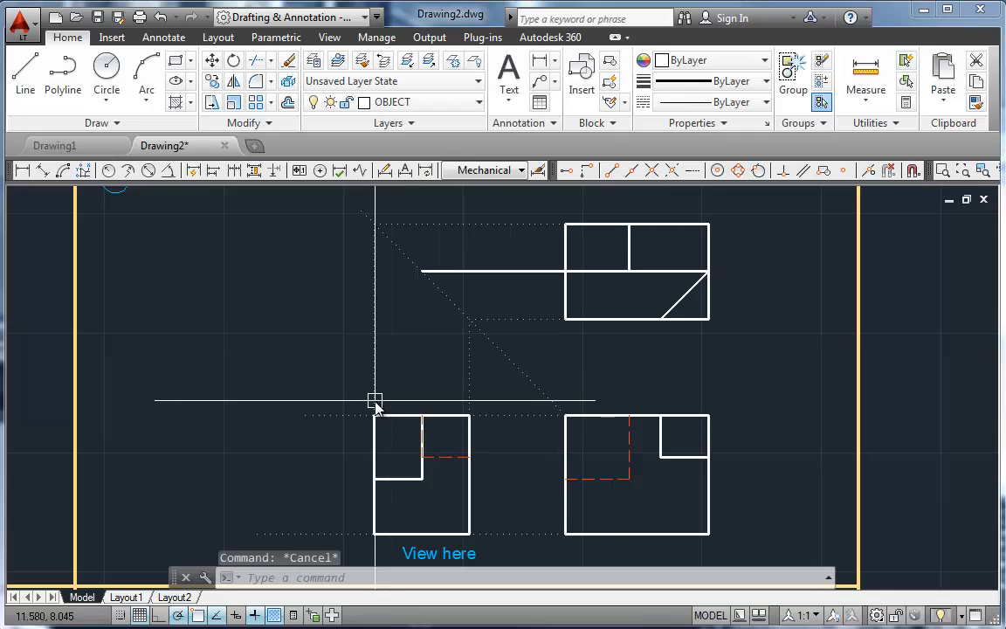
Step: Delete the short vertical hidden line that overlaps the solid vertical edge in the side view
mouse_move(376, 402)
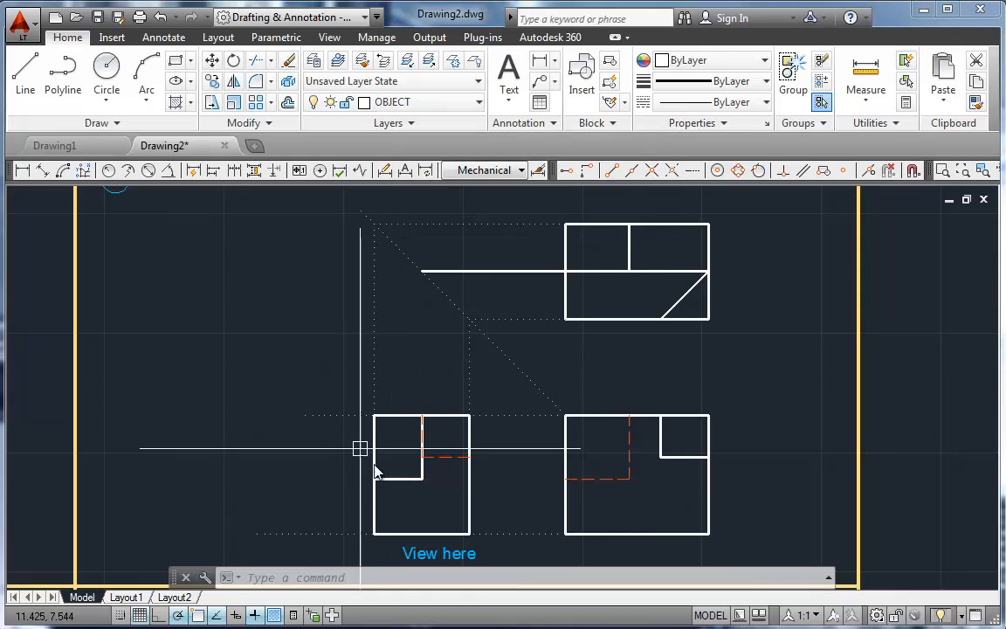
left_click(422, 441)
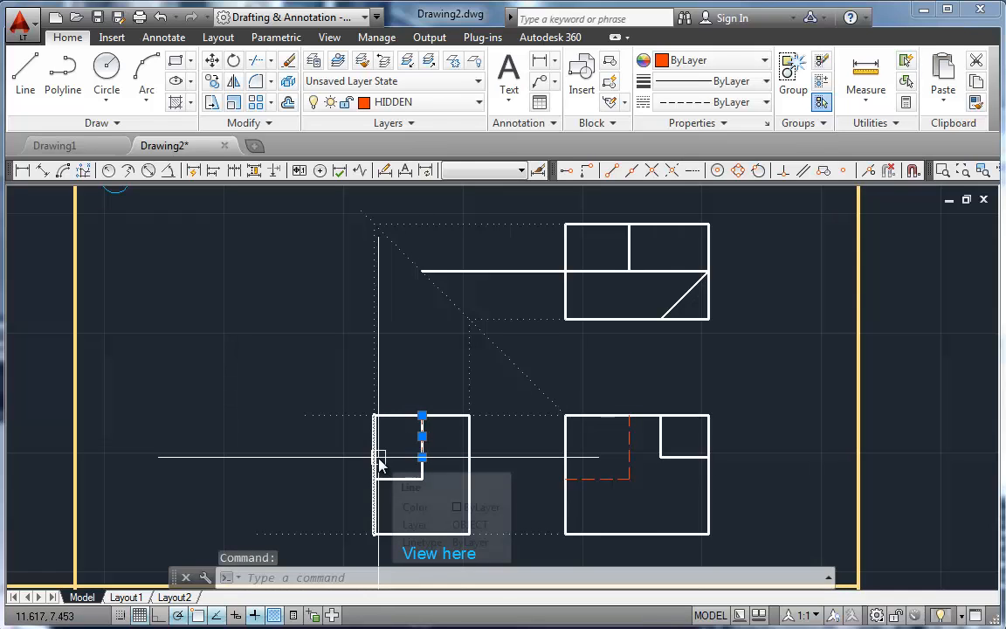
key("Delete")
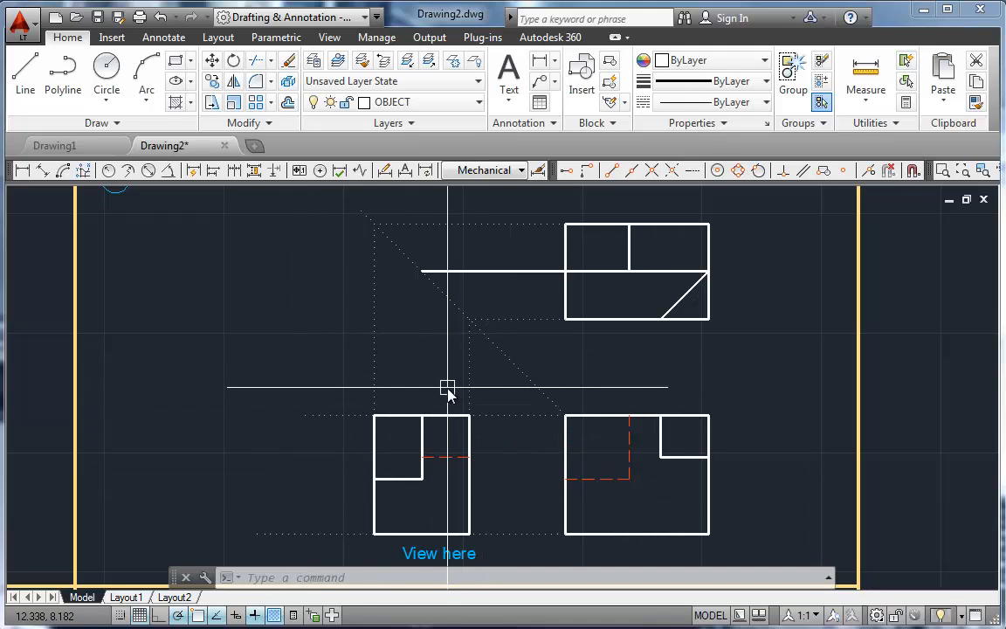
Step: In problem 3, draw a horizontal line about 3.5 units long leftward from the front view's upper left corner
scroll(338, 392, "down", 6)
middle_click_drag(339, 391, 605, 313)
scroll(449, 452, "up", 2)
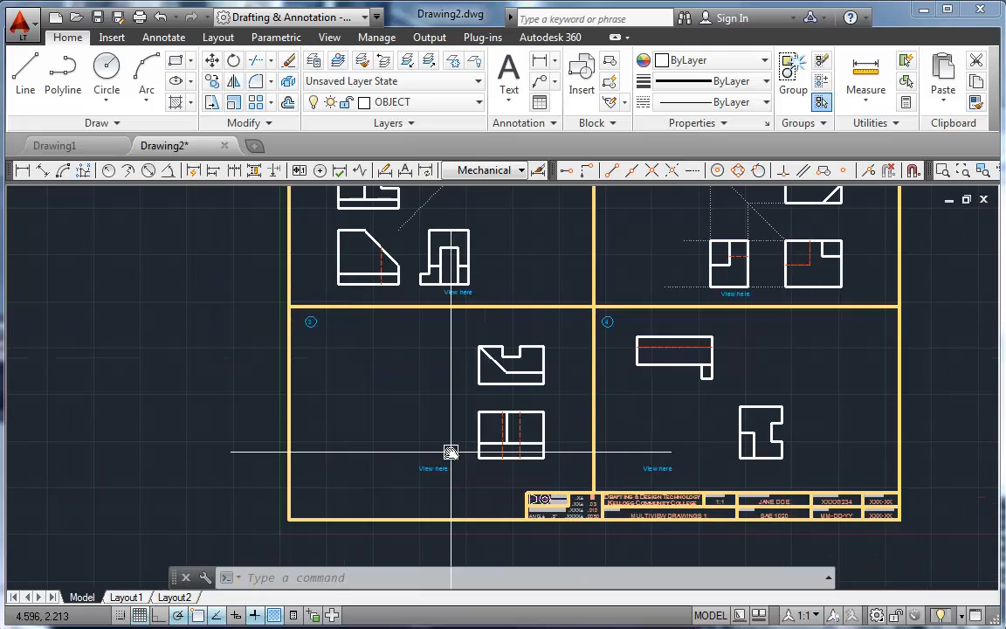
scroll(450, 451, "up", 2)
scroll(451, 385, "up", 2)
middle_click_drag(452, 386, 477, 385)
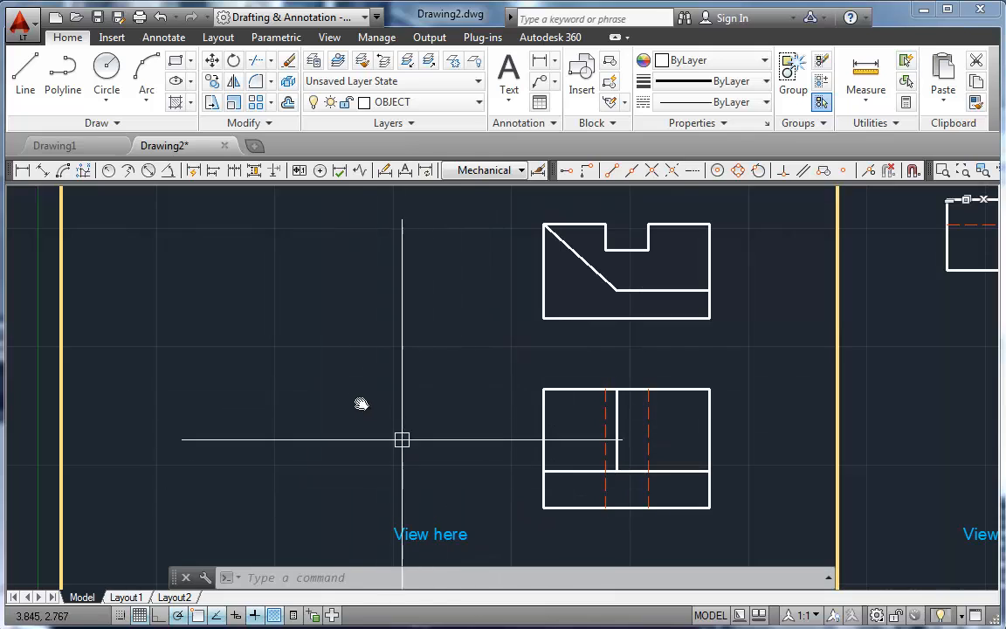
type("l")
key("Return")
left_click(543, 390)
left_click(215, 389)
key("Return")
key("Return")
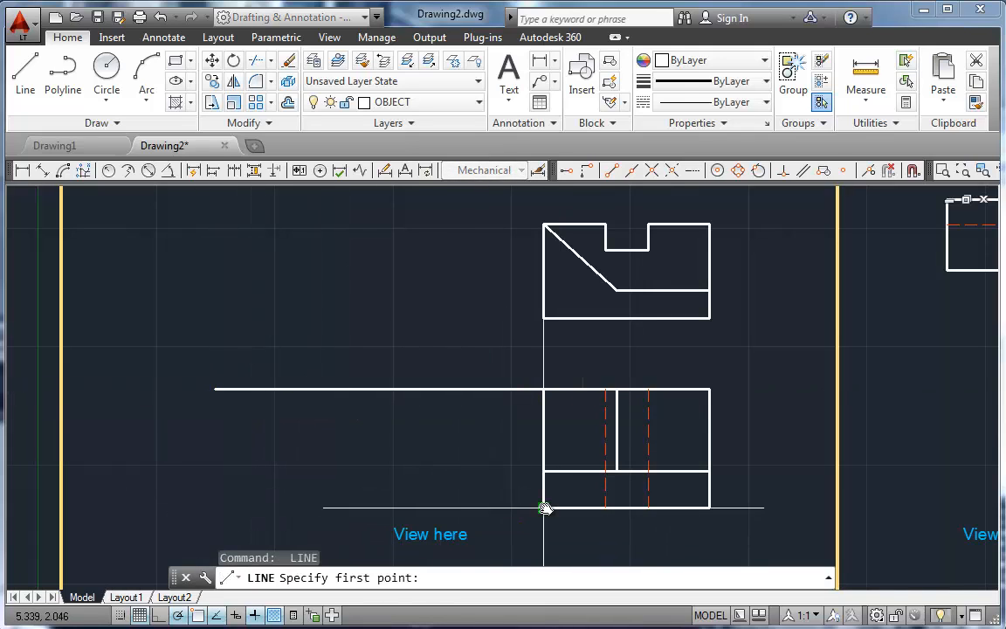
Step: Draw horizontal lines about 3.4 units long leftward from the front view's lower left corner and from its interior horizontal edge's left end
left_click(543, 508)
left_click(226, 513)
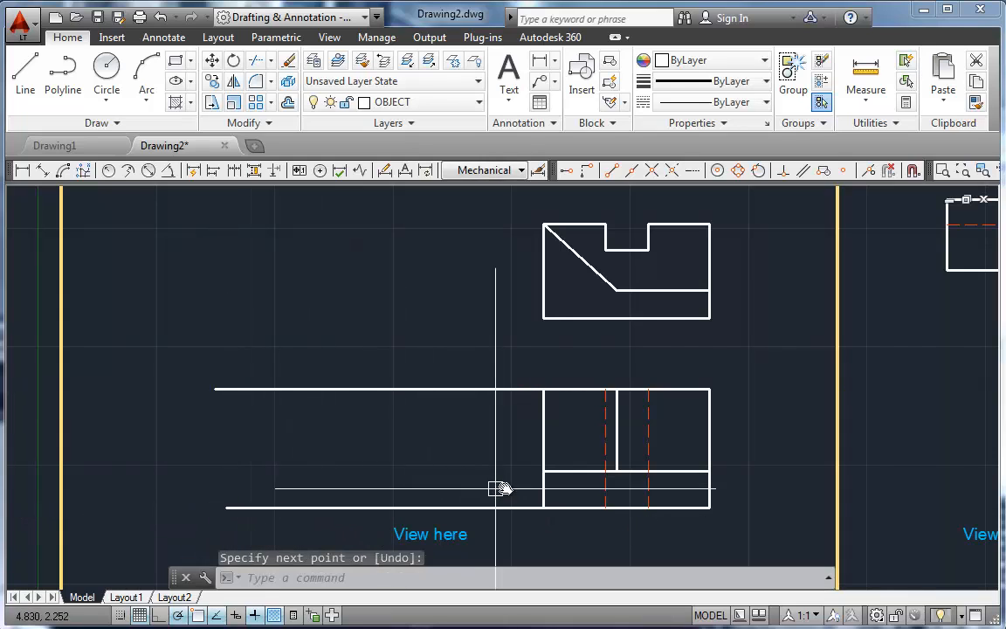
key("Return")
key("Return")
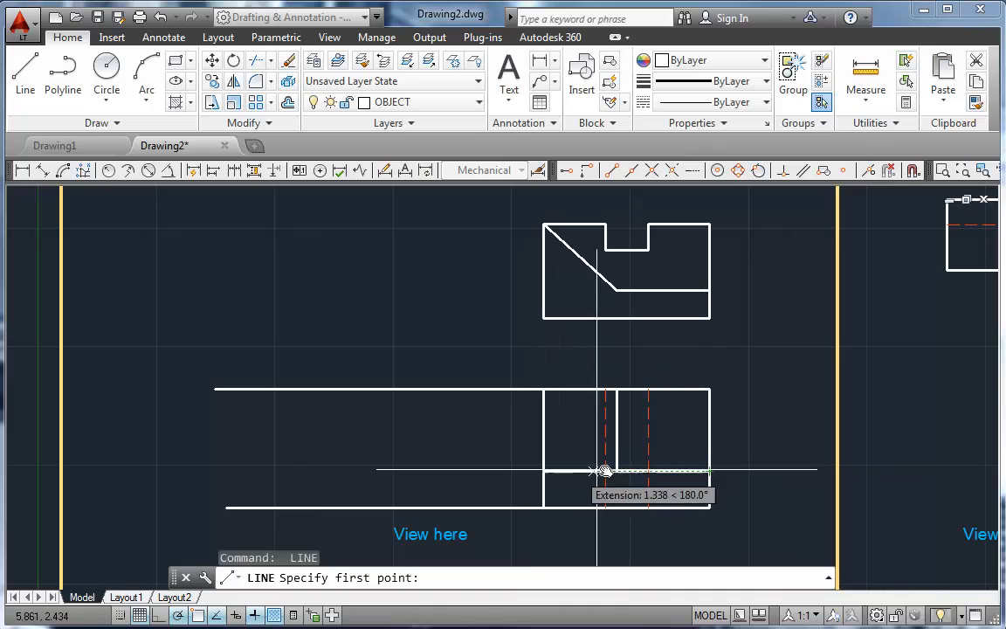
left_click(542, 473)
left_click(219, 471)
key("Return")
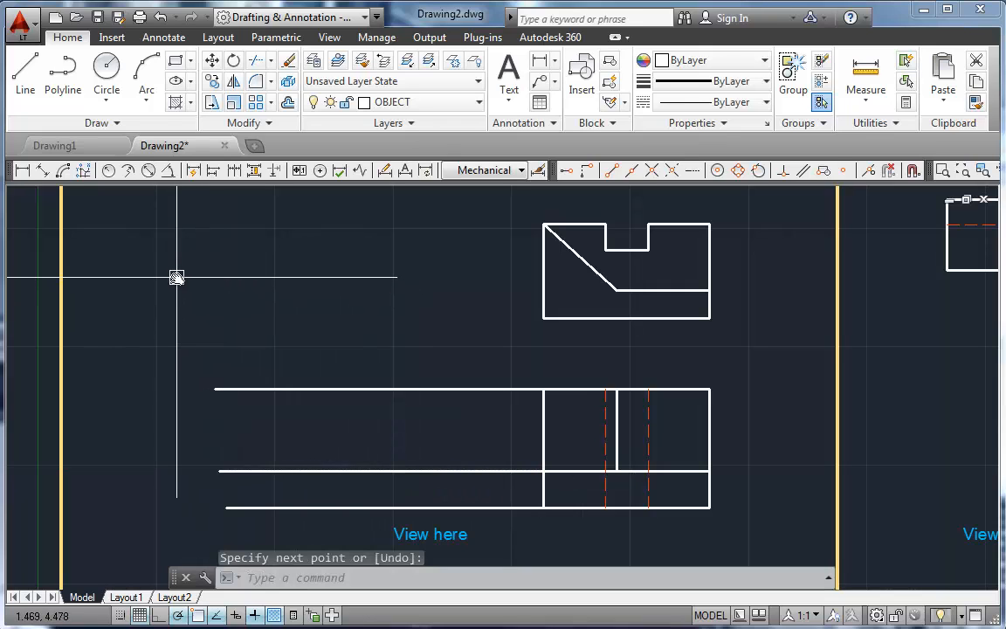
Step: Draw a miter line about 2.9 units long at 135° from the front view's upper left corner
type("l")
key("Return")
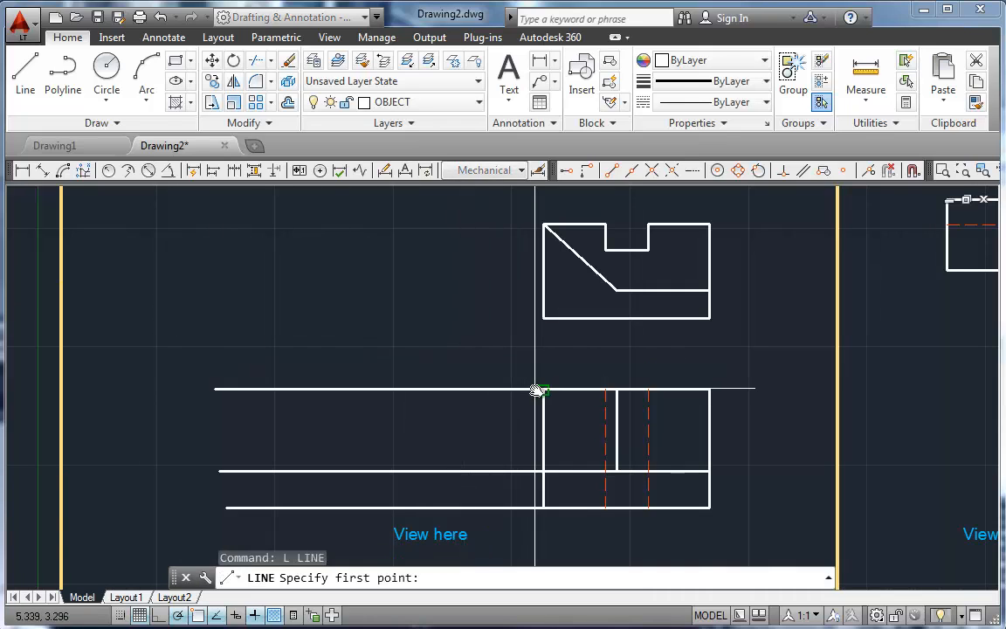
left_click(536, 389)
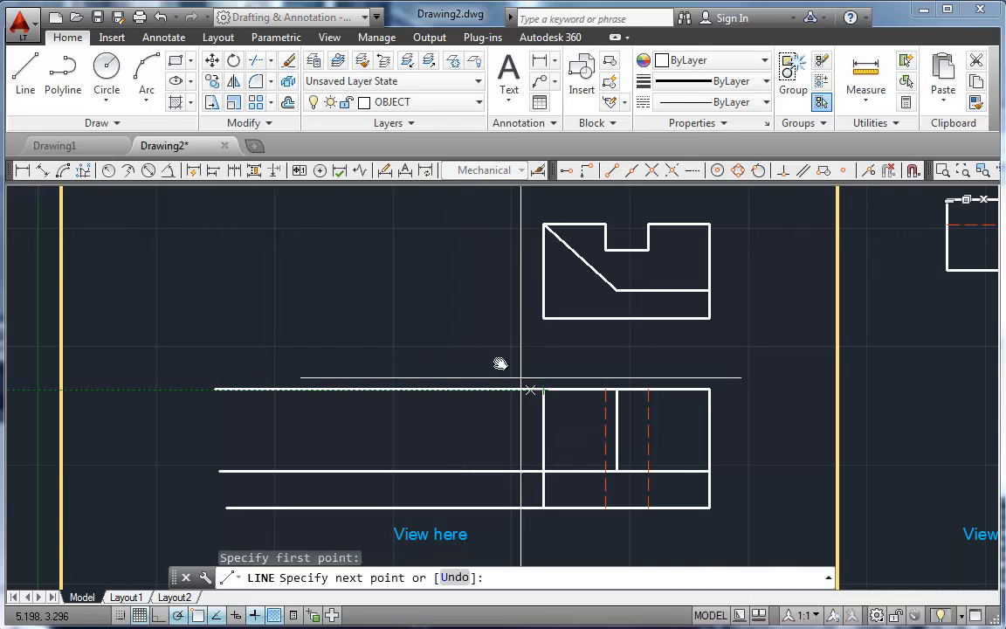
left_click(349, 195)
key("Return")
Step: Project the top view's lower and upper left corners left to the miter line and down to the lowest horizontal line
type("l")
key("Return")
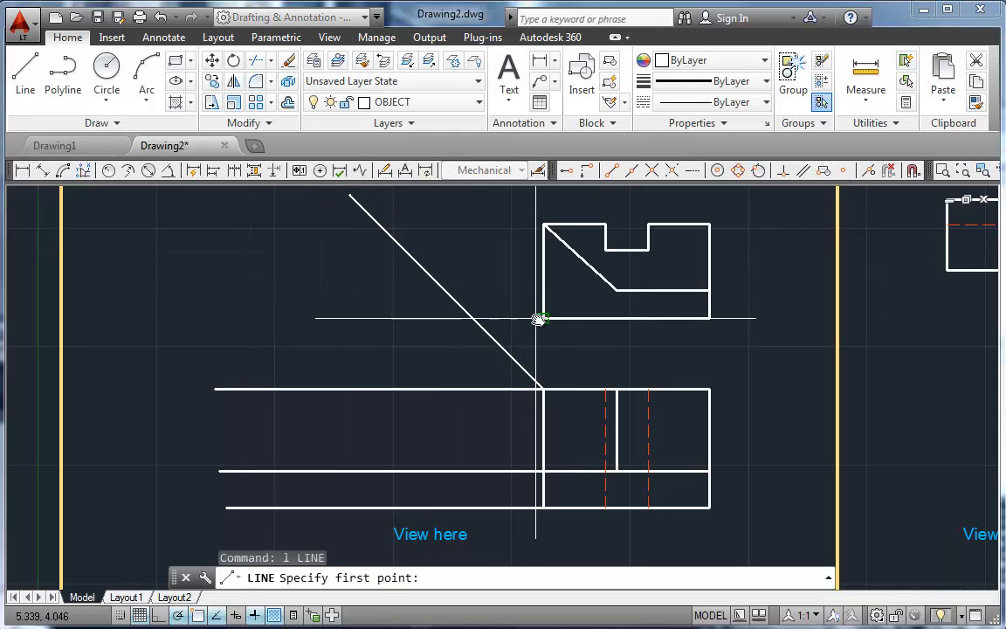
left_click(533, 318)
left_click(474, 318)
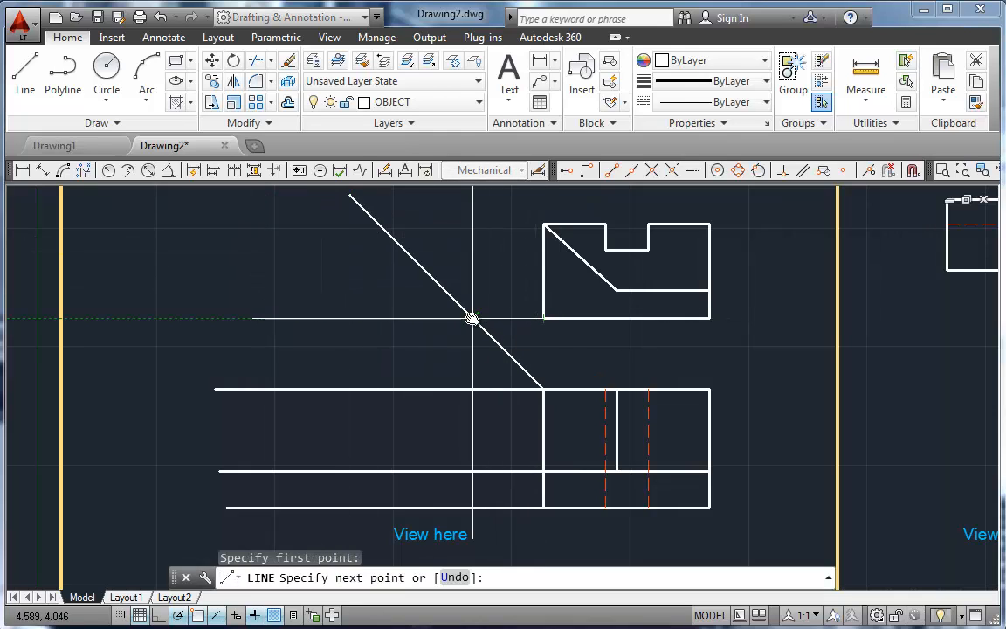
left_click(473, 510)
key("Return")
key("Return")
left_click(543, 225)
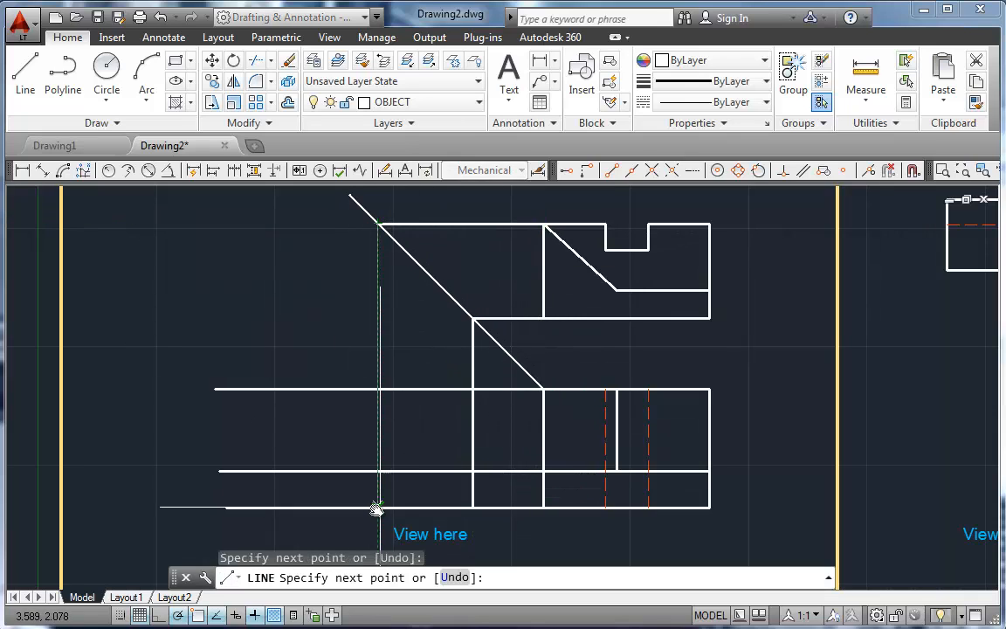
key("Return")
key("Return")
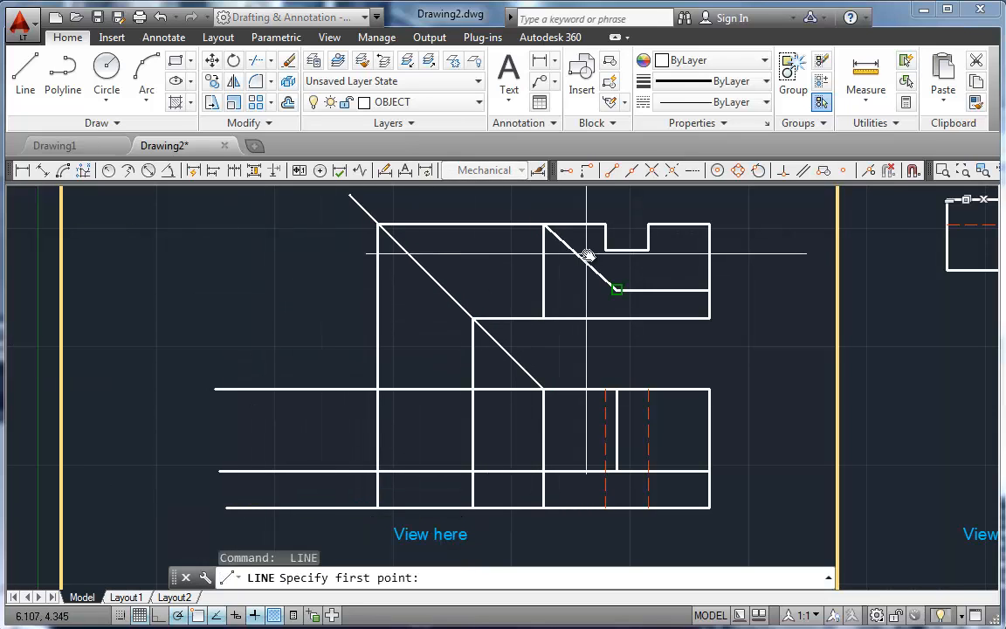
Step: Project the top view's notch floor and the angled edge's lower end left to the miter line, dropping about 1.0 and 0.5 units
left_click(404, 250)
left_click(404, 344)
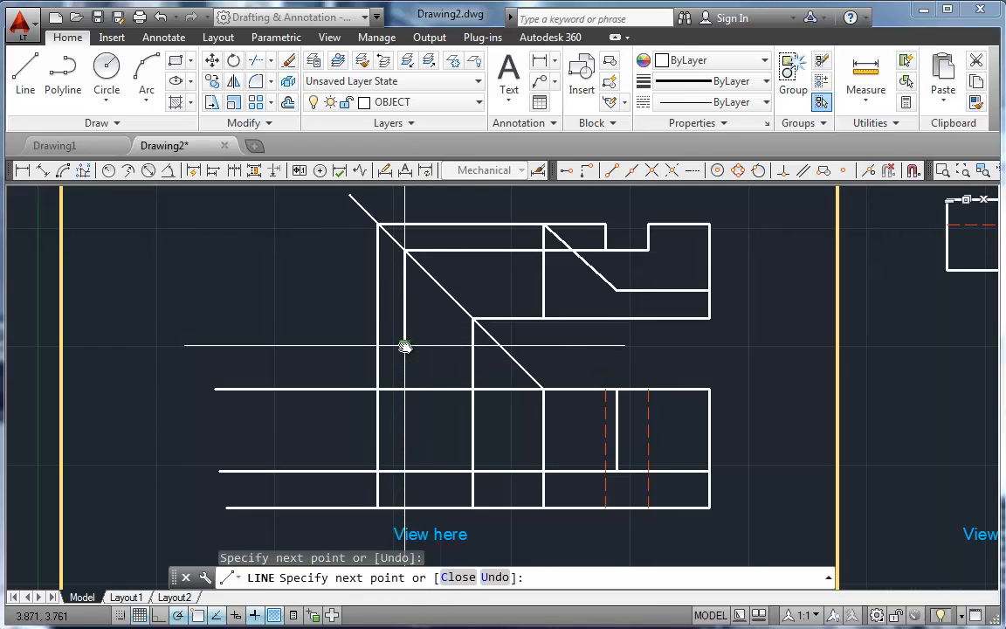
key("Return")
key("Return")
left_click(616, 289)
left_click(445, 289)
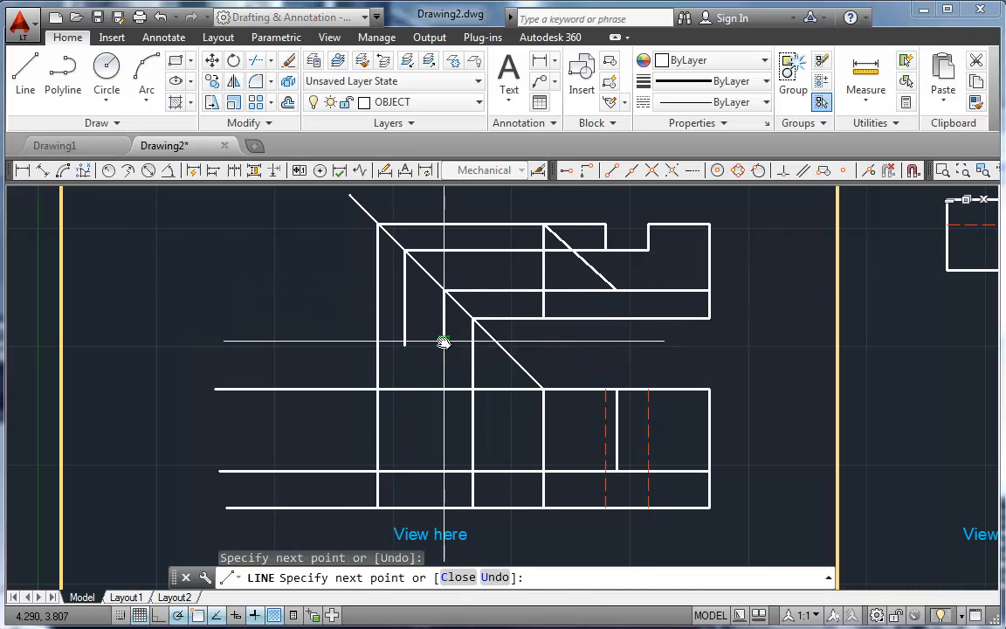
left_click(444, 342)
key("Return")
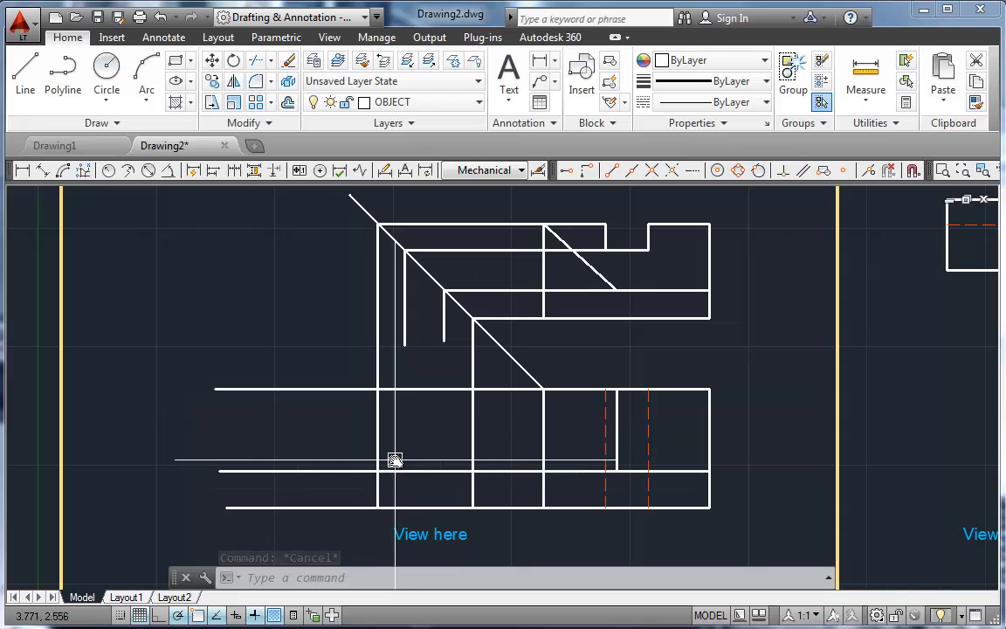
Step: Fillet the outer horizontal and vertical projection lines into sharp corners to form the side view's rectangular outline
type("f")
key("Return")
left_click(393, 508)
left_click(377, 489)
left_click(375, 437)
left_click(409, 391)
key("Return")
left_click(460, 391)
left_click(472, 433)
key("Return")
left_click(470, 451)
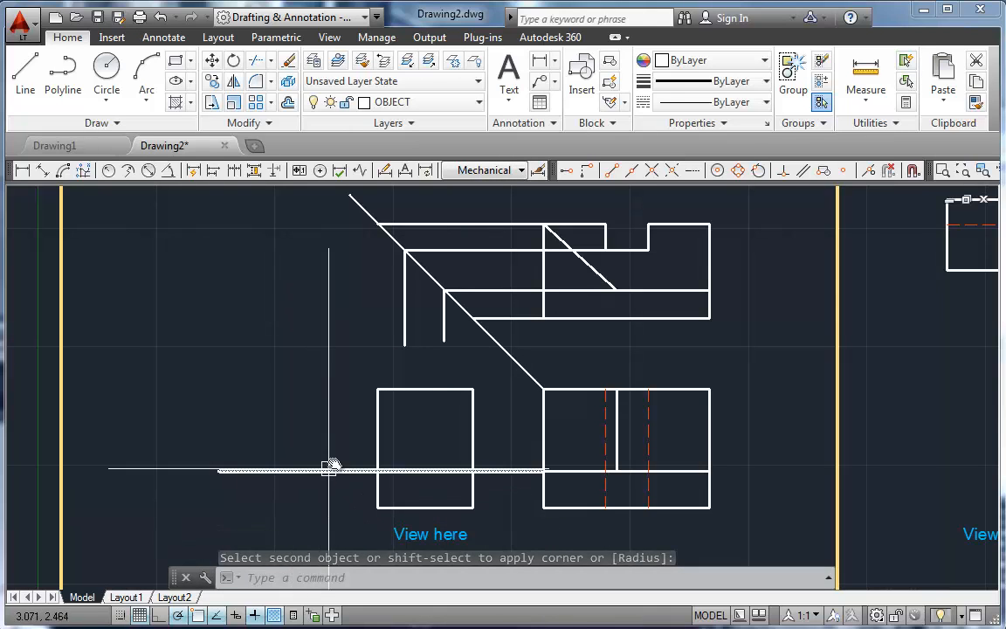
key("Escape")
Step: Delete the four horizontal projection lines between the top view and the miter line
left_click(514, 290)
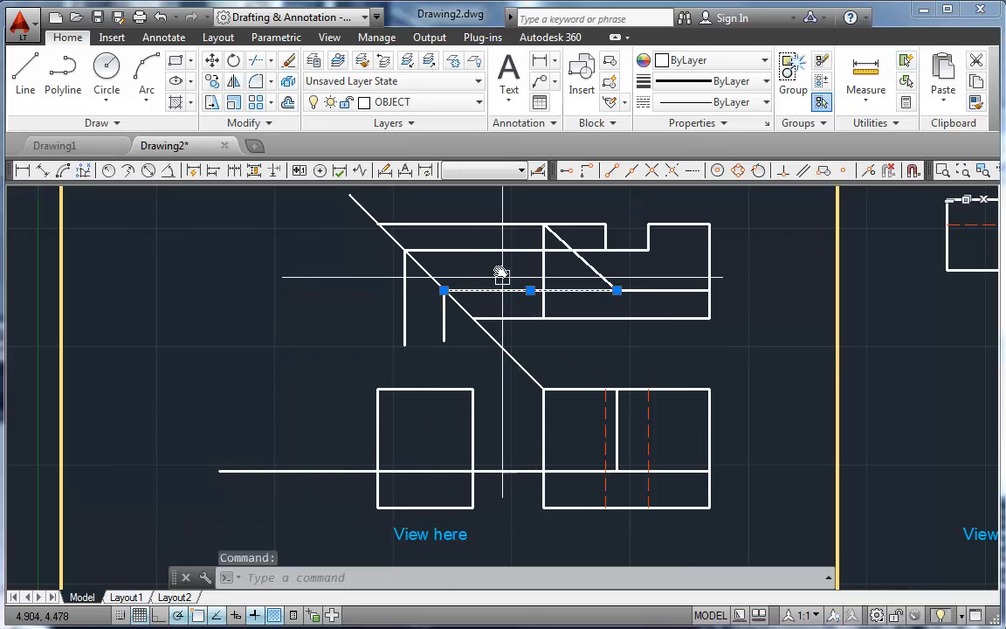
left_click(490, 251)
left_click(479, 225)
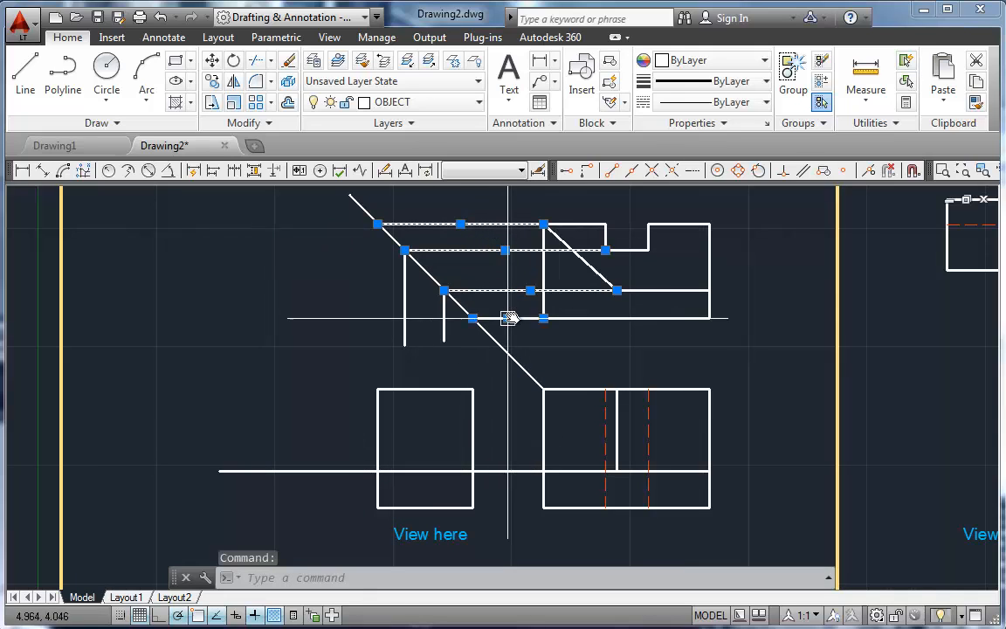
key("Delete")
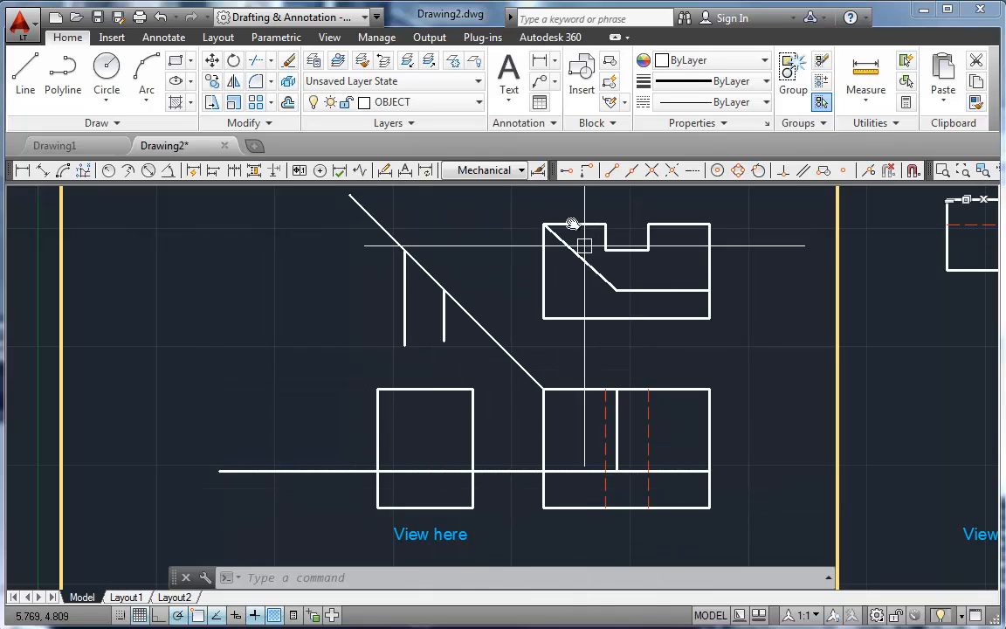
Step: Stretch the notch's vertical projection line so it spans from the side view's bottom edge to its top edge
left_click(406, 321)
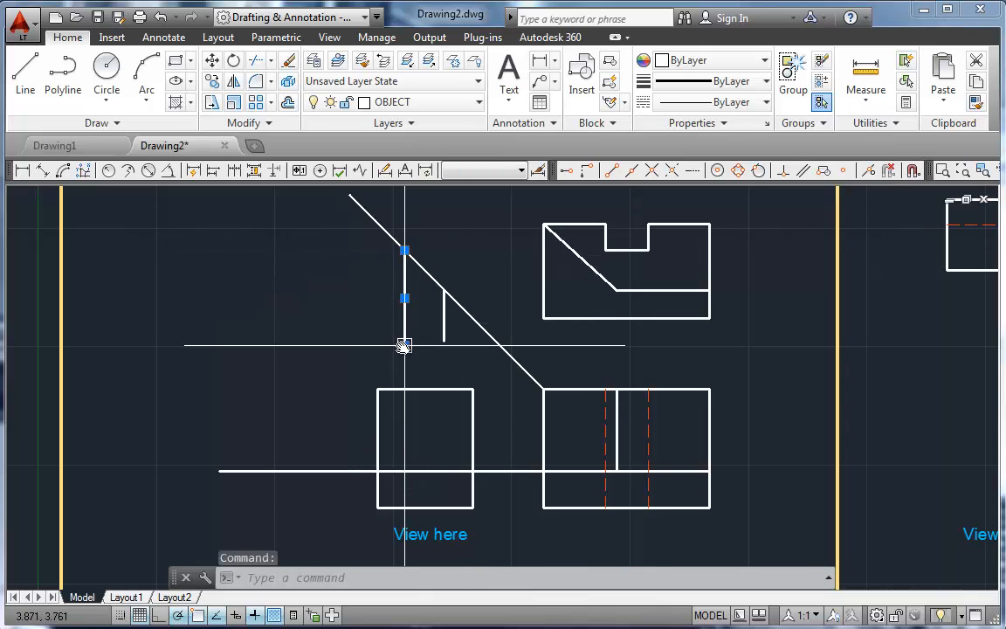
left_click(404, 345)
left_click(405, 507)
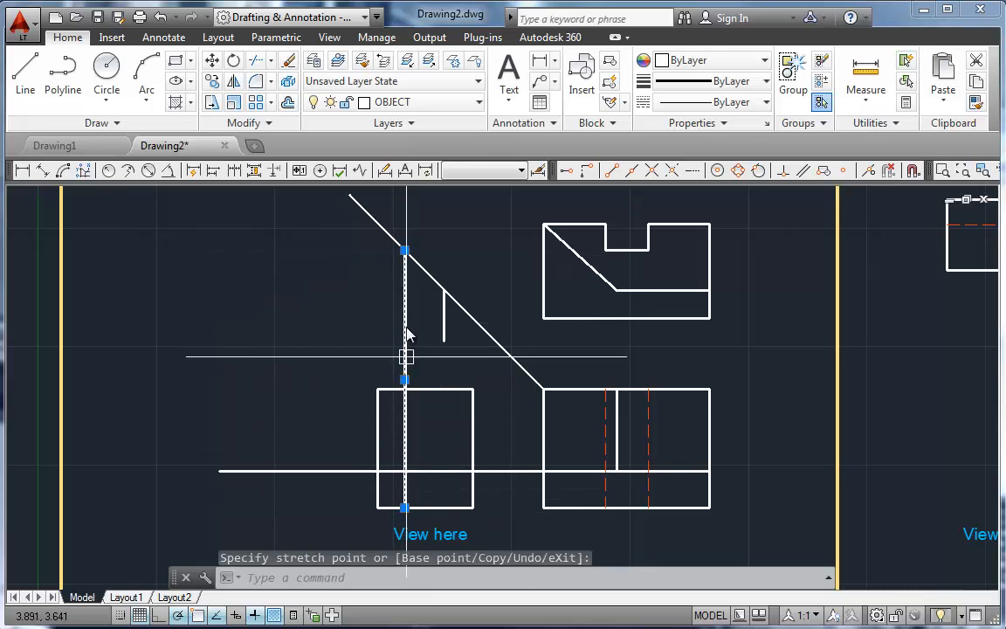
left_click(404, 251)
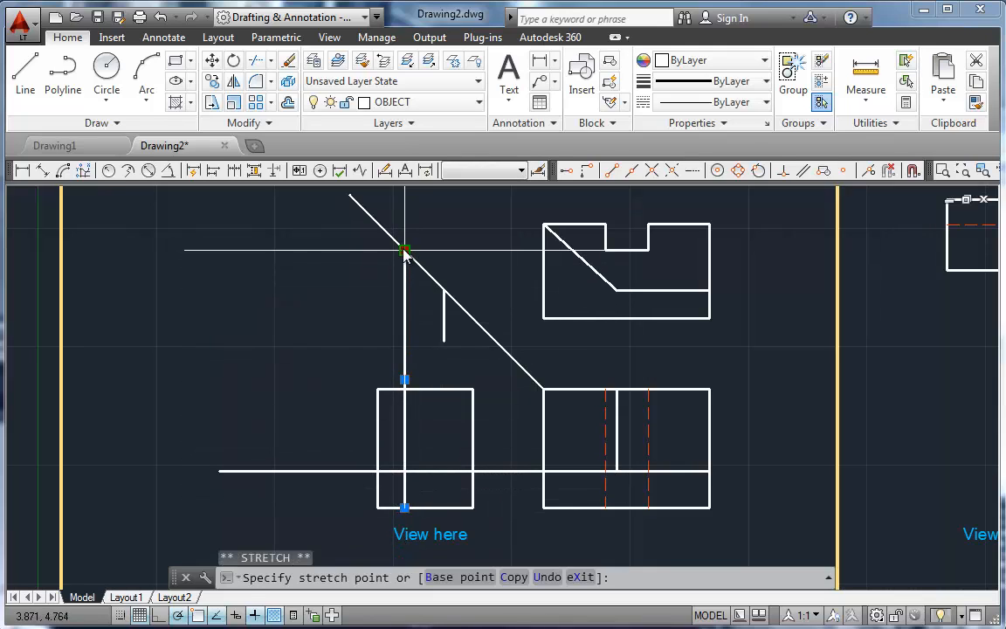
left_click(404, 390)
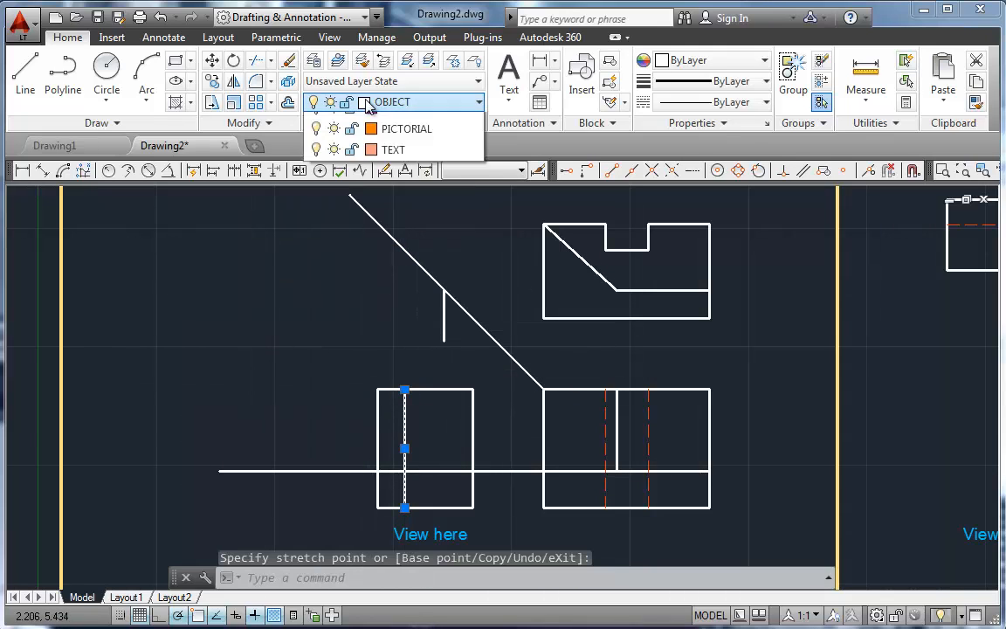
Step: Move the full-height notch line inside the side view to the HIDDEN layer
left_click(368, 104)
left_click(349, 332)
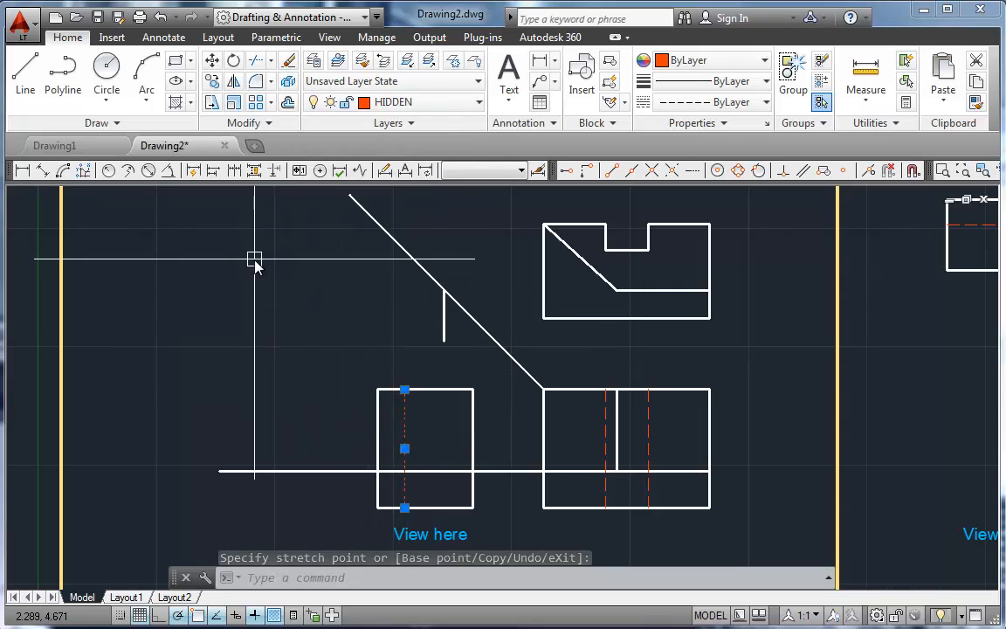
key("Escape")
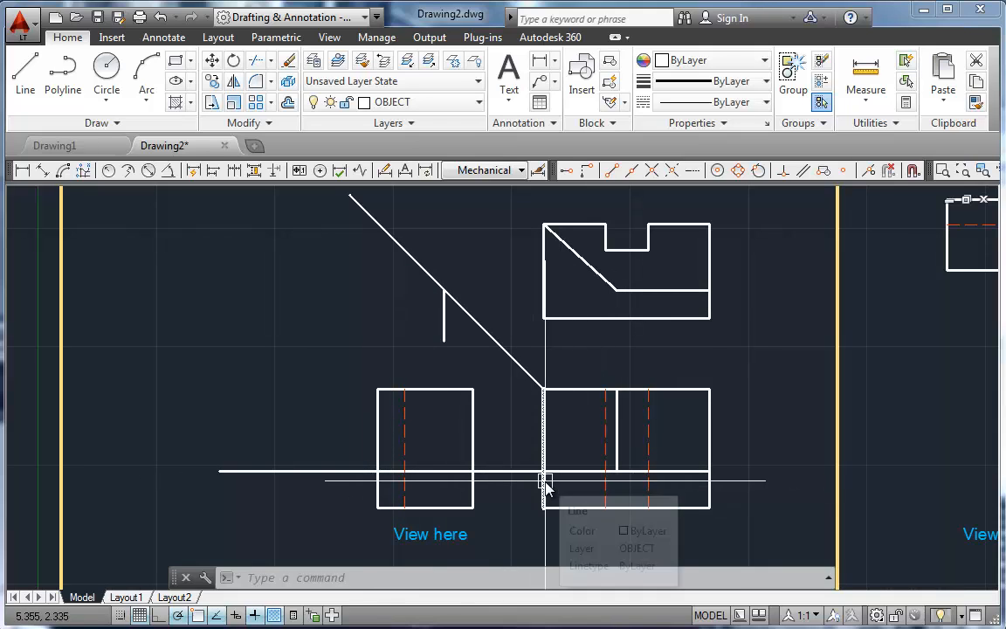
Step: Using the side view's left and right edges as cutting edges, trim the interior horizontal line on both sides of the view
type("tr")
key("Return")
left_click(473, 430)
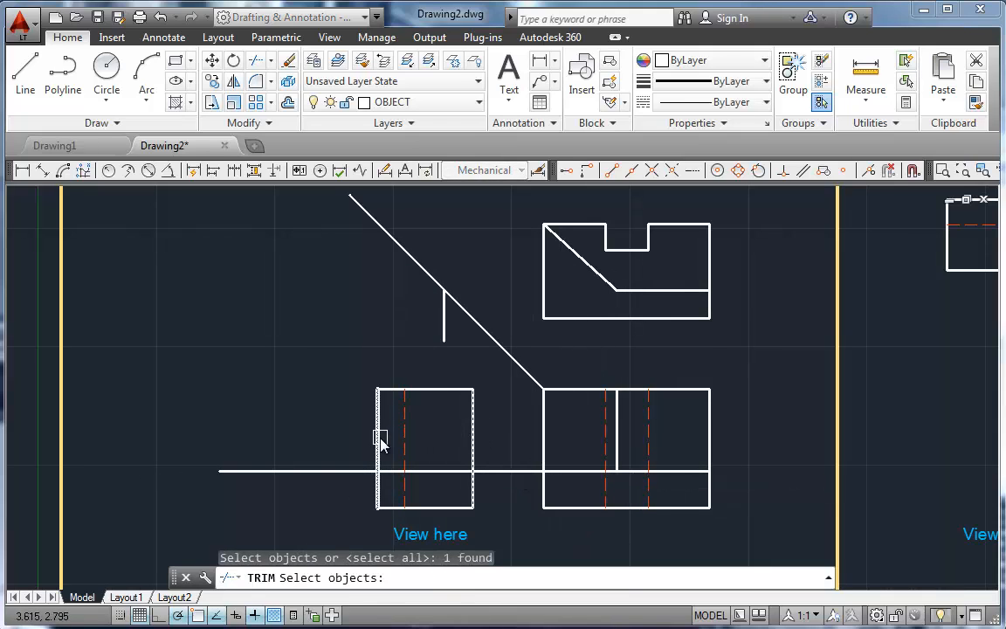
key("Return")
left_click(321, 472)
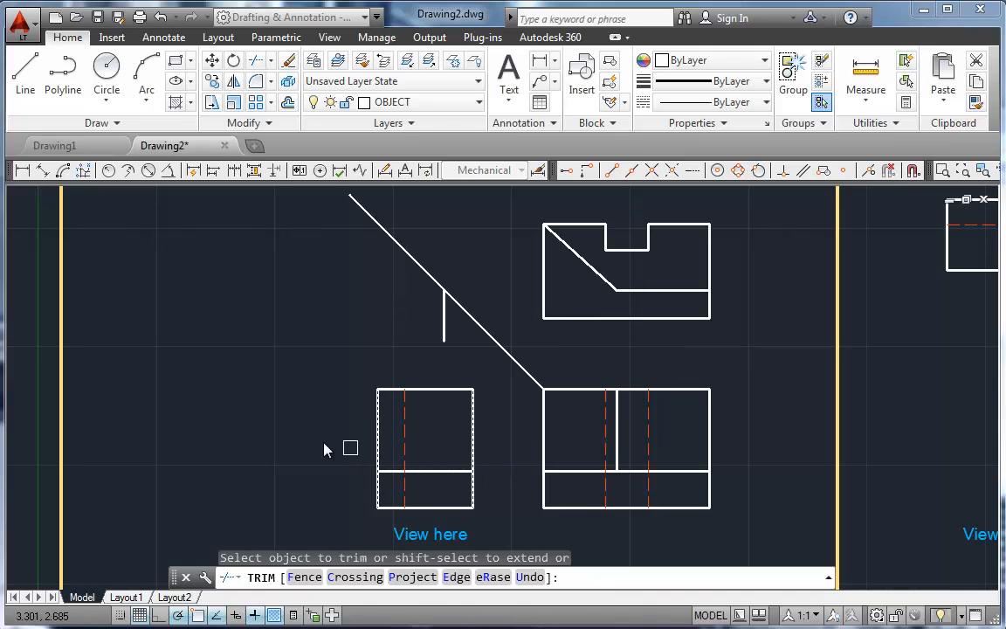
key("Return")
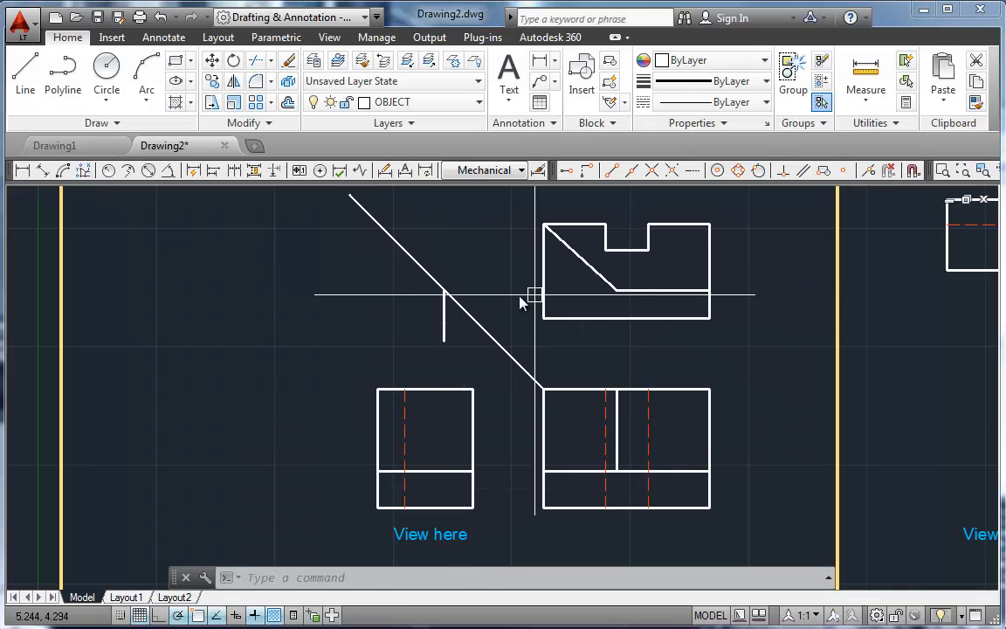
Step: Stretch the vertical projection line below the miter line so it spans from the side view's interior horizontal line to its top edge
left_click(443, 329)
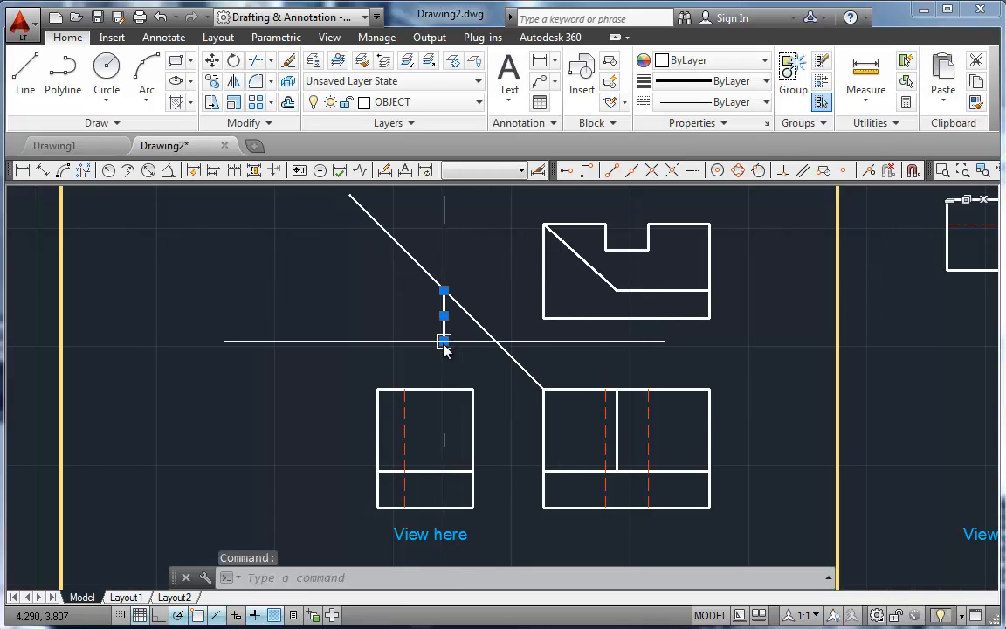
left_click(443, 340)
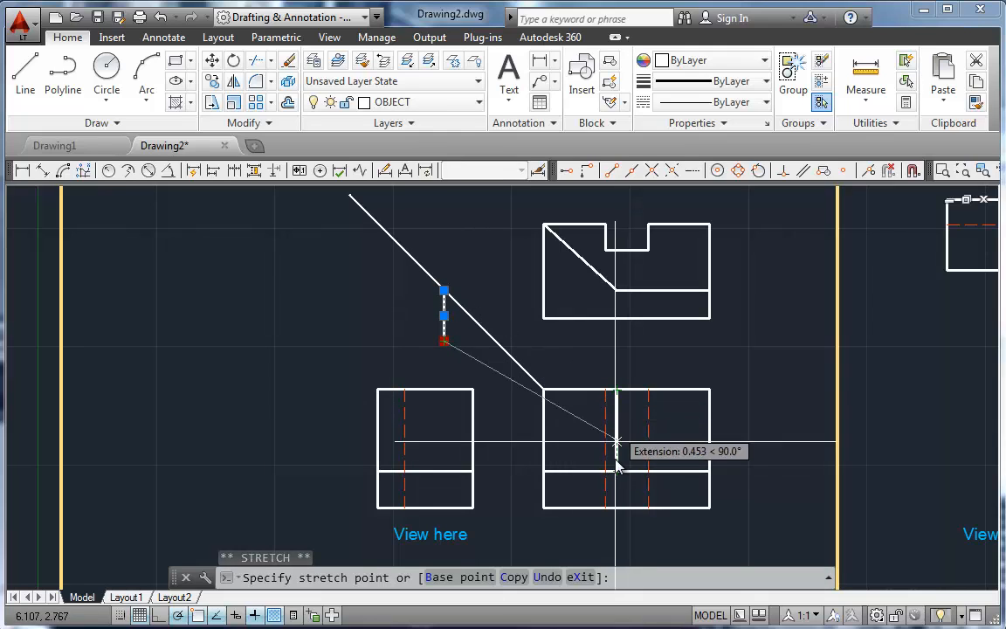
left_click(444, 472)
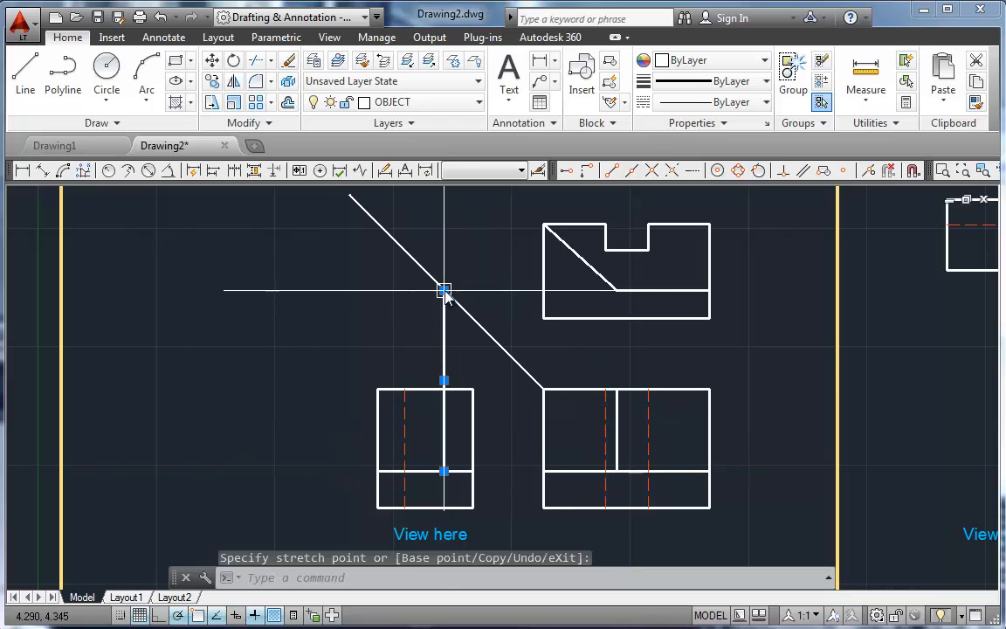
left_click(444, 290)
left_click(443, 389)
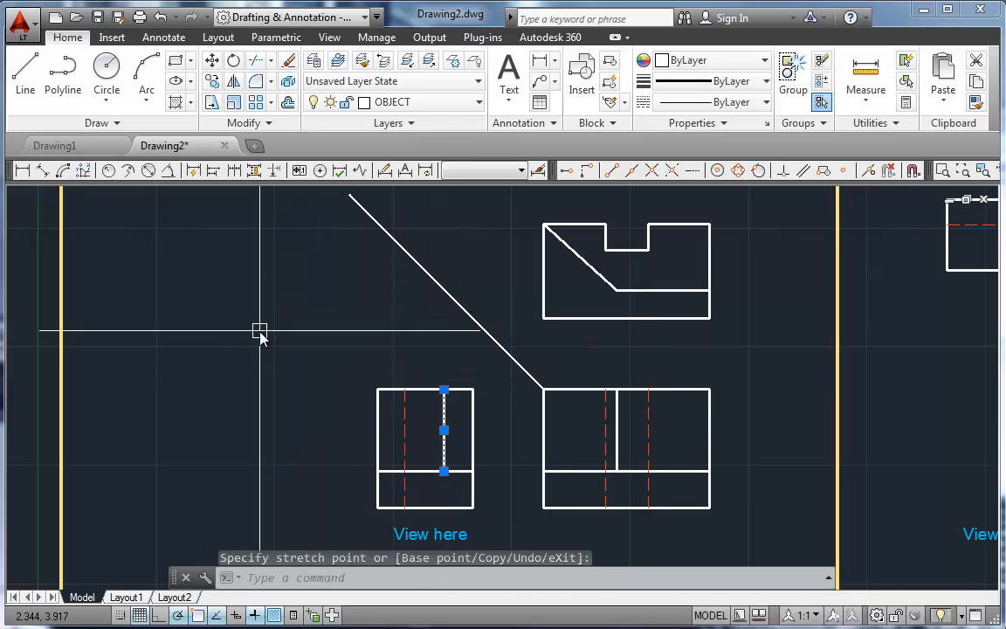
key("Escape")
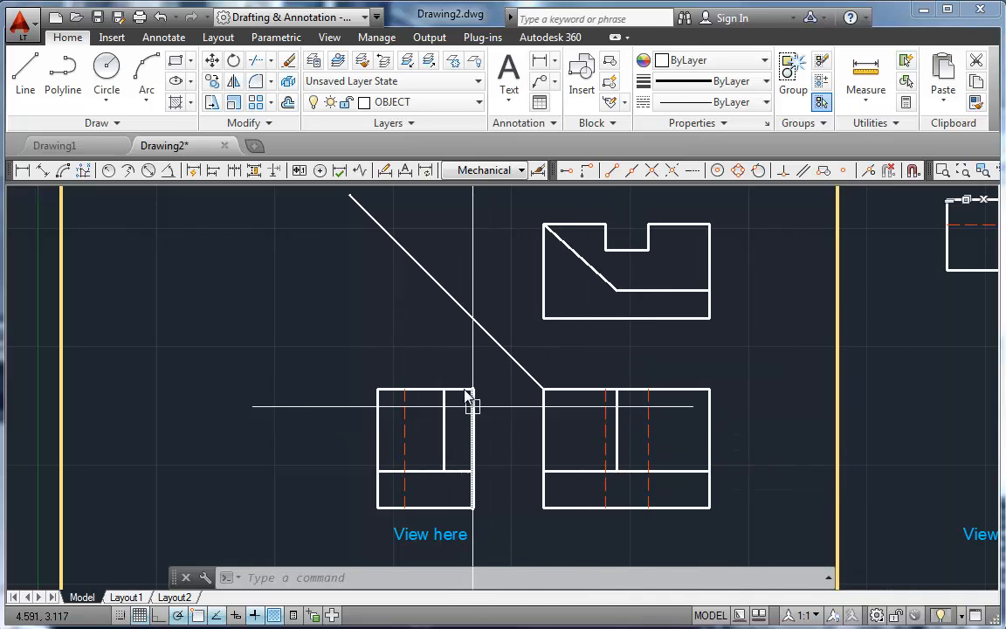
Step: Trim the side view's top and right edges back to the interior lines, removing the upper-right corner
type("tr")
key("Return")
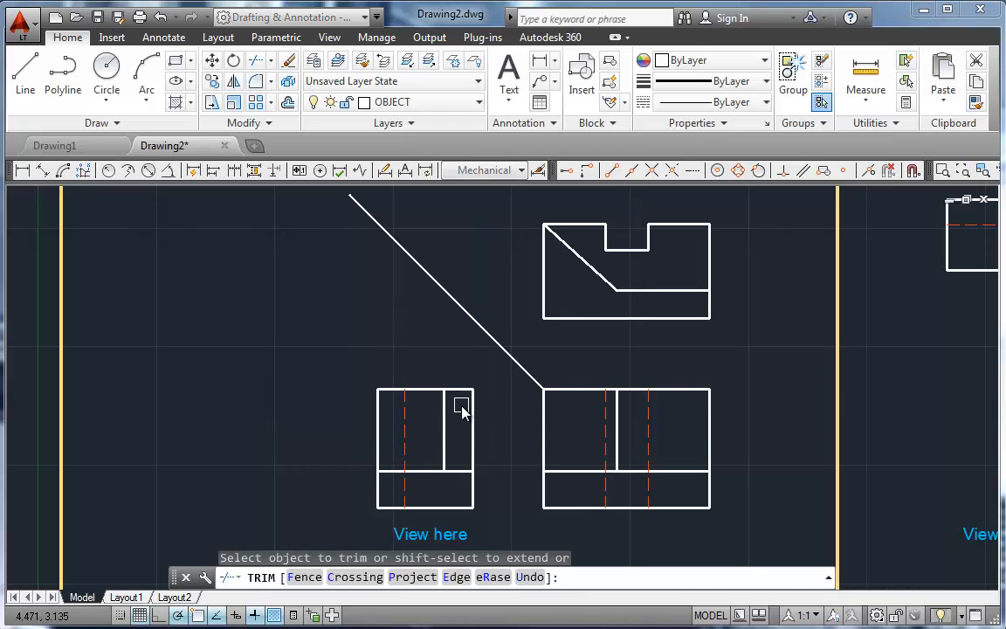
key("Return")
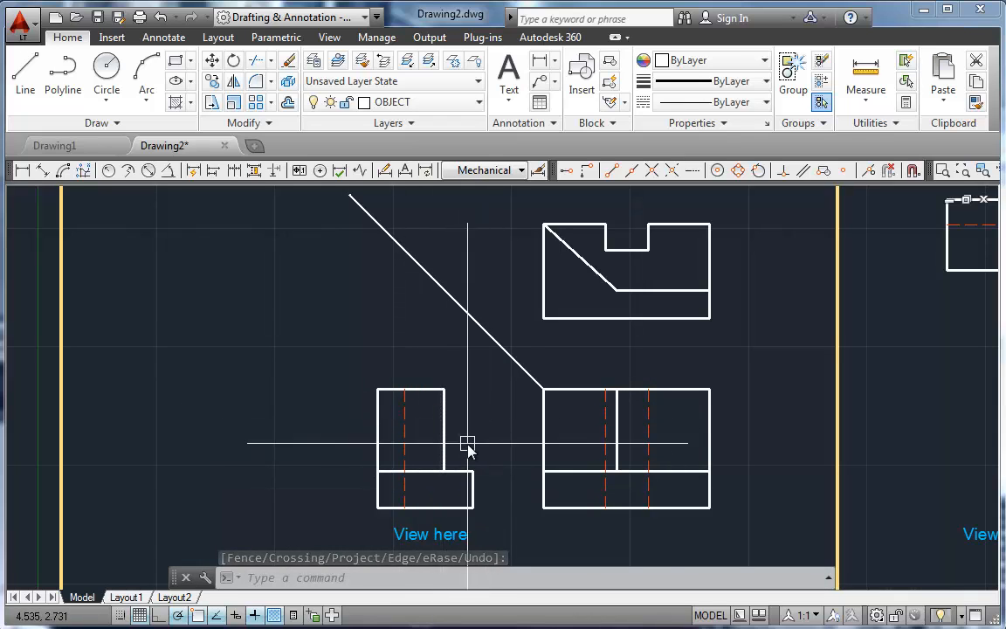
Step: Delete the short interior horizontal line in the right side view of the next problem
mouse_move(753, 418)
middle_mouse_down()
mouse_move(606, 393)
mouse_move(254, 433)
middle_mouse_up()
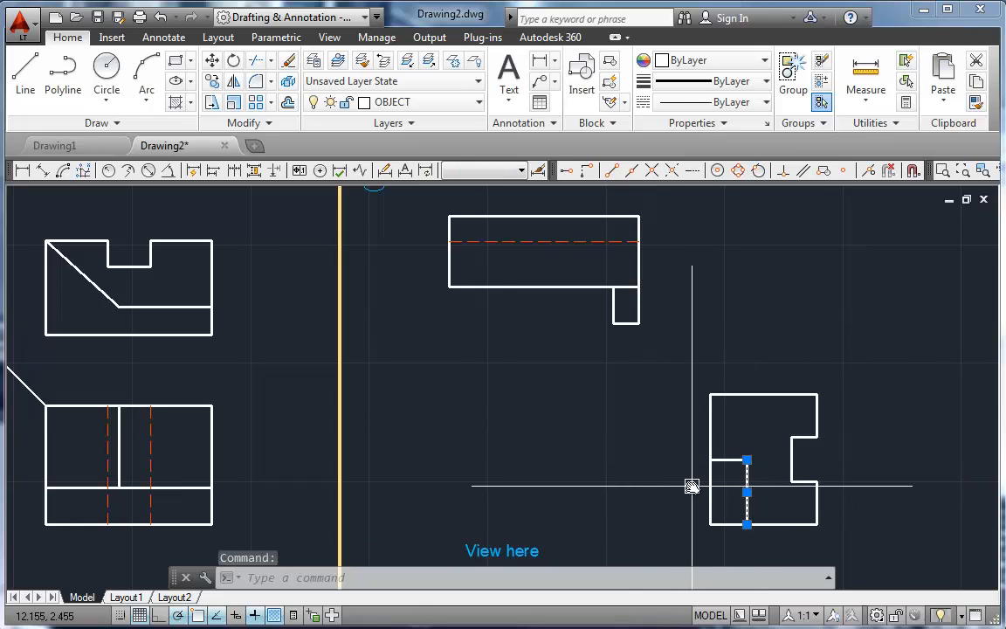
key("Escape")
left_click(733, 460)
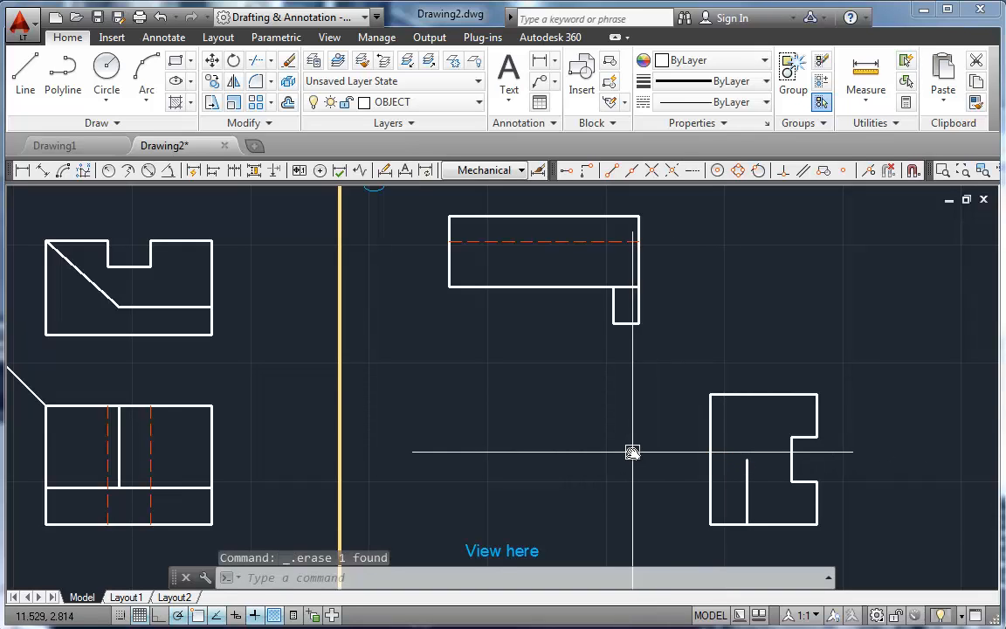
Step: Draw a line from the side view's lower-left corner to the interior vertical line's upper endpoint, continuing straight up to the top edge
type("l")
key("Return")
left_click(711, 524)
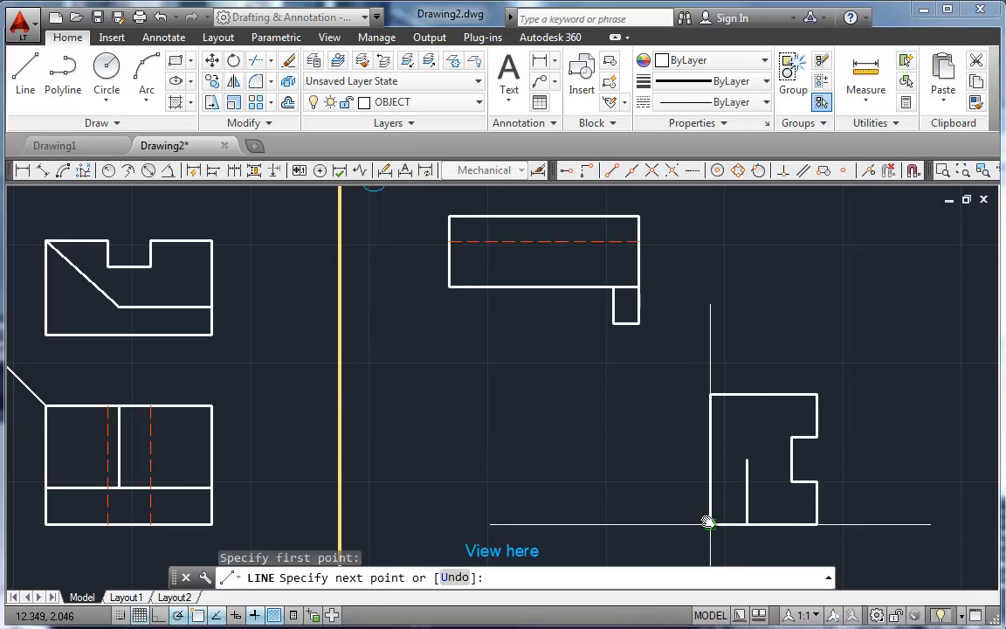
left_click(745, 460)
left_click(746, 396)
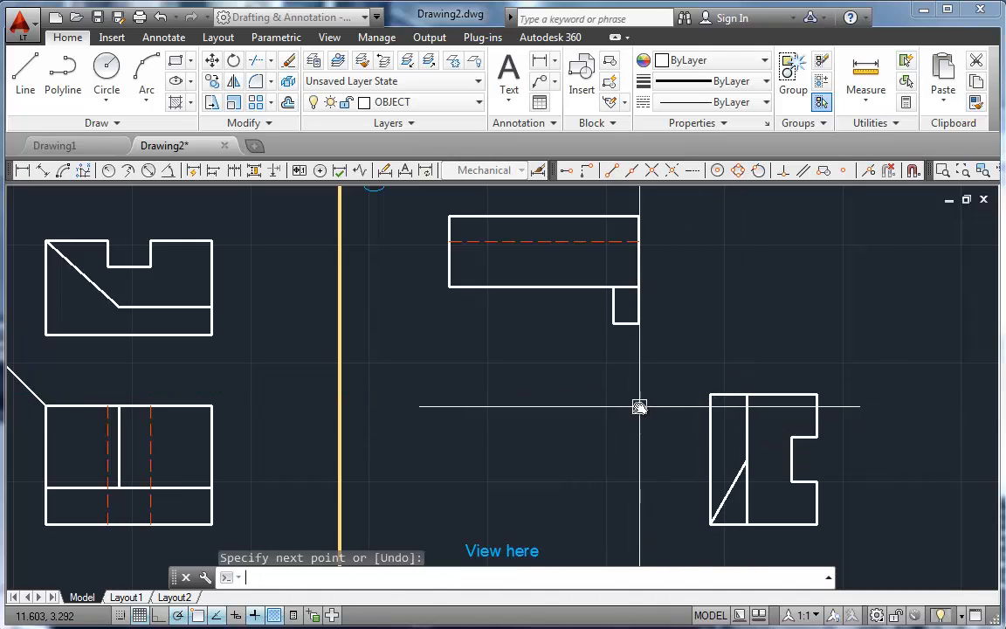
Step: Trim the side view's top edge back to the new vertical line and delete the old left edge
type("tr")
key("Return")
left_click(718, 395)
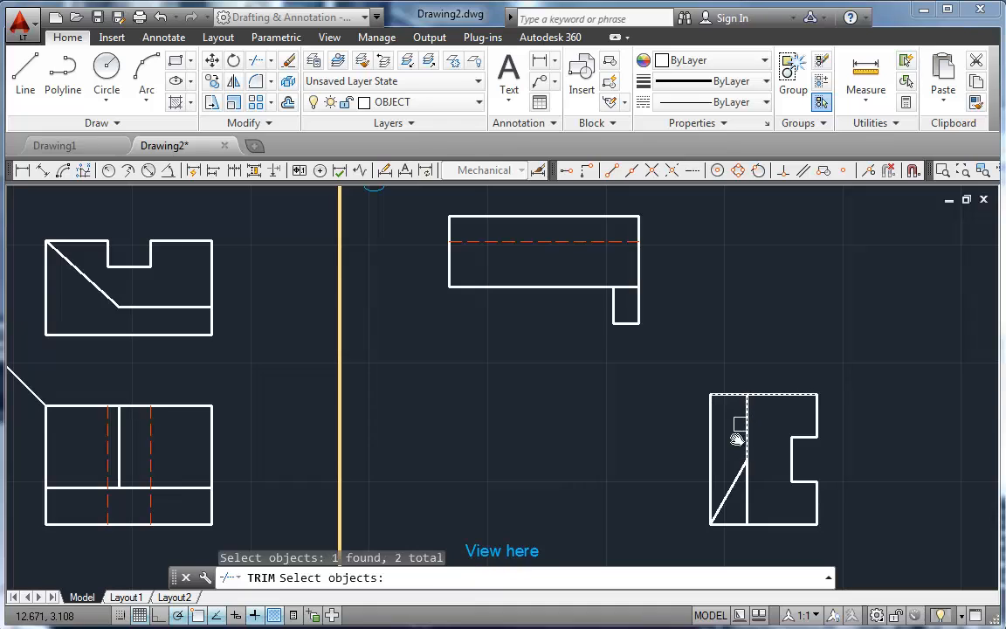
key("Return")
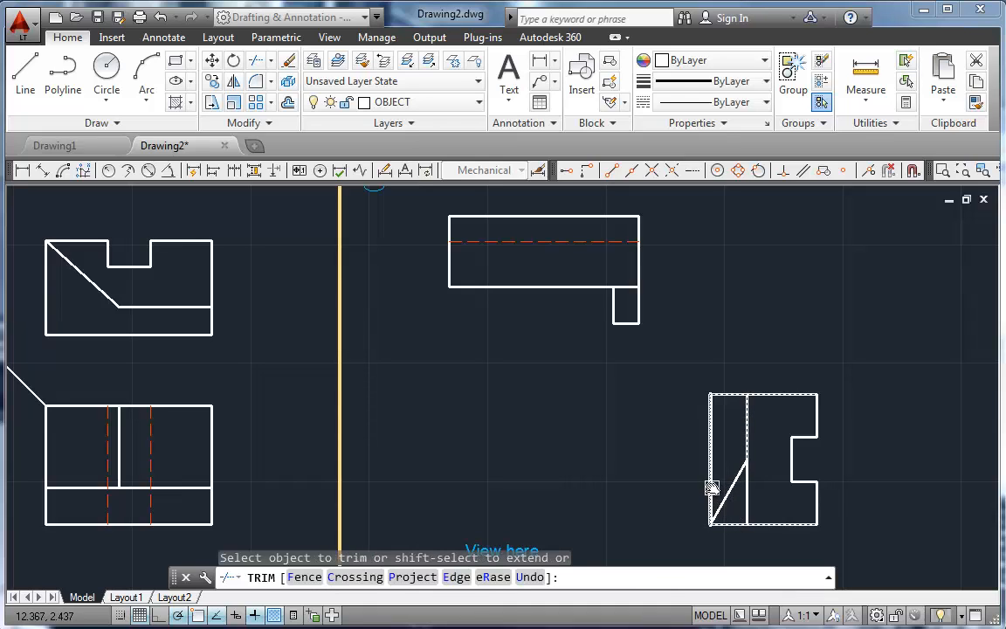
key("Escape")
left_click(711, 432)
key("Delete")
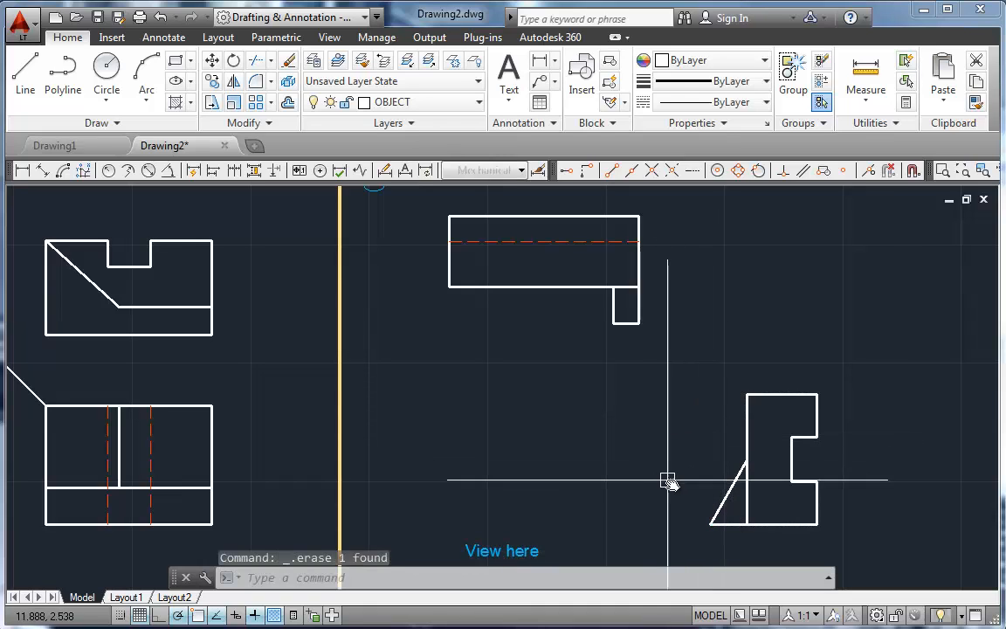
Step: Move the lower vertical line behind the slanted edge in the right side view to the HIDDEN layer
left_click(746, 494)
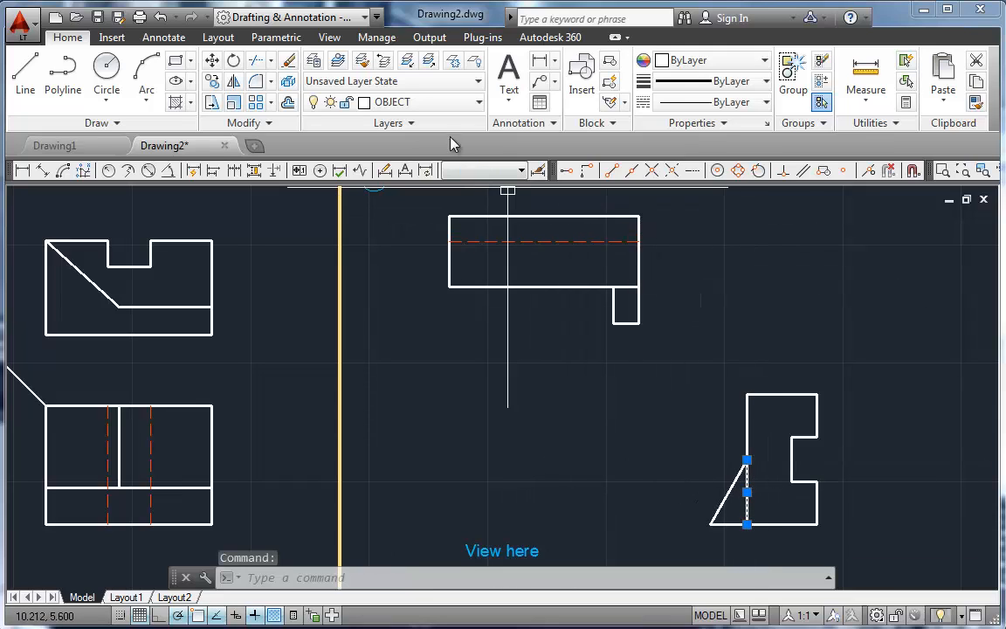
left_click(441, 107)
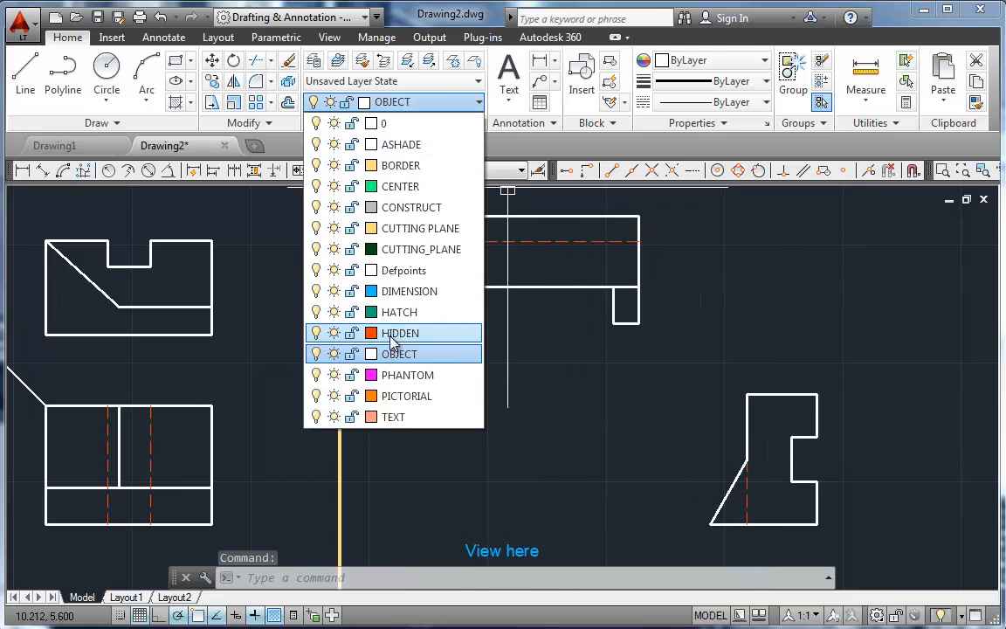
left_click(336, 336)
key("Escape")
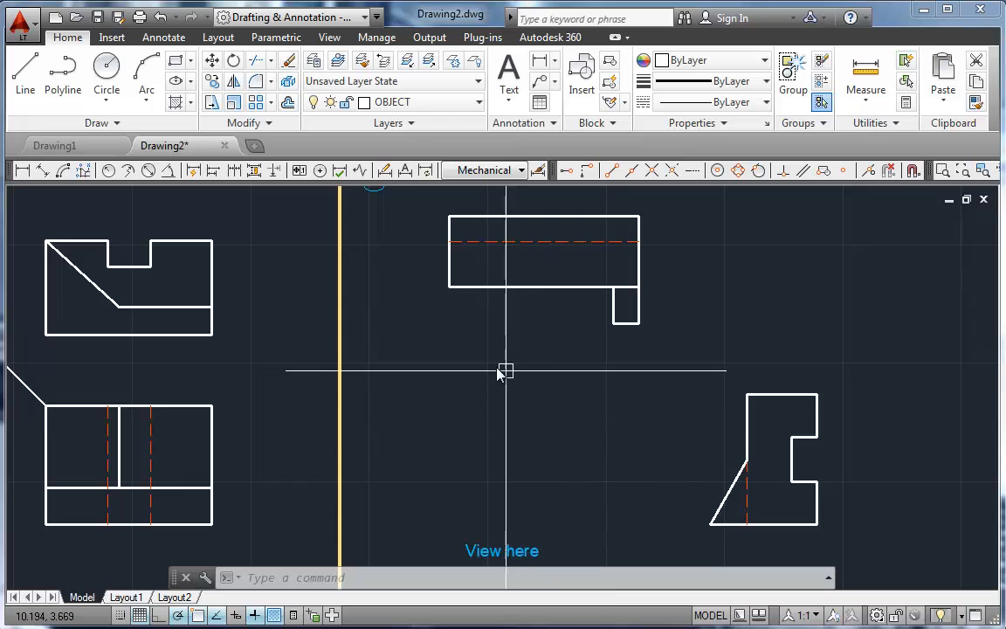
Step: Draw horizontal projection lines from the side view's lower-left and upper-left corners across the empty front view area
type("l")
key("Return")
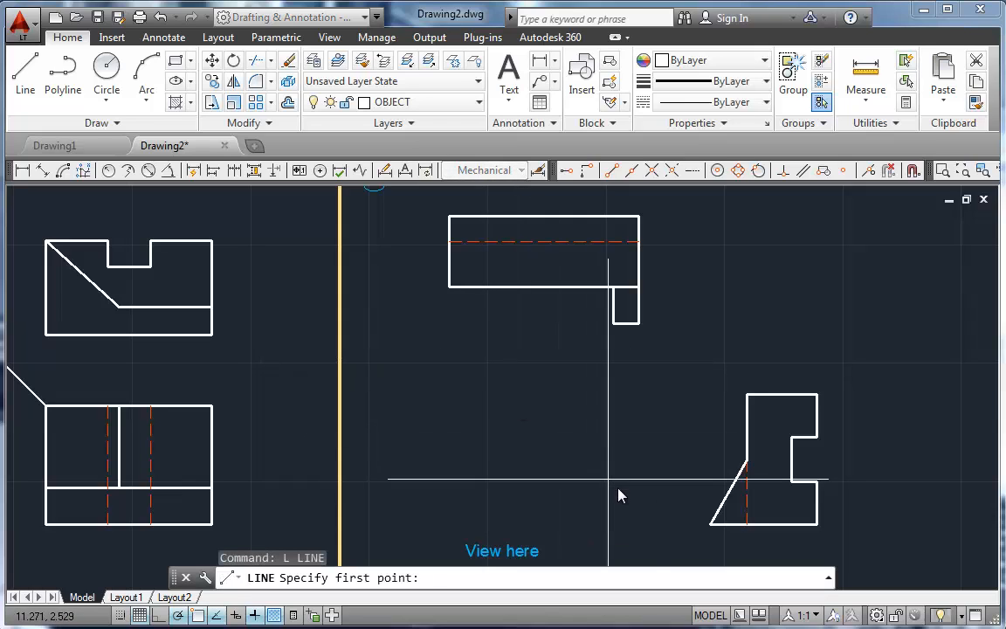
left_click(416, 524)
key("Escape")
key("Return")
left_click(747, 396)
left_click(392, 396)
key("Return")
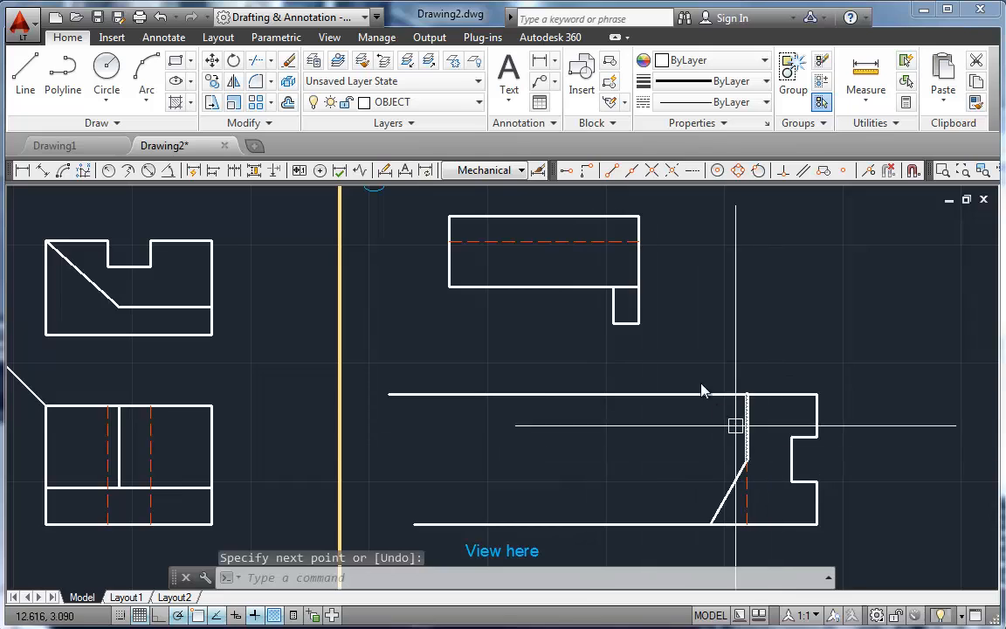
Step: Draw vertical projection lines from the top view's left and right edges down to the lower horizontal projection line
key("Return")
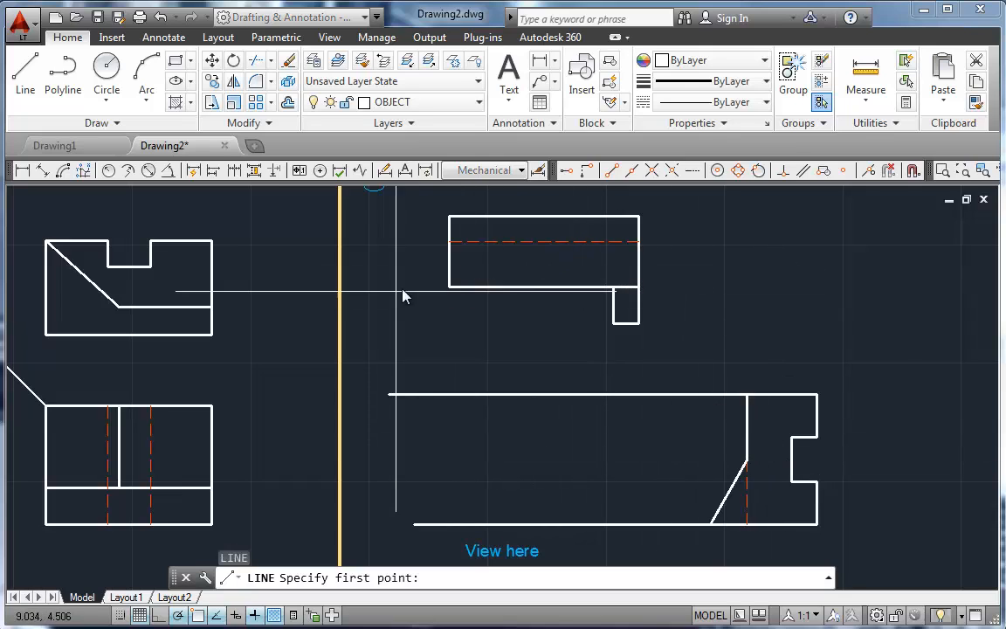
left_click(448, 286)
left_click(448, 524)
key("Return")
key("Return")
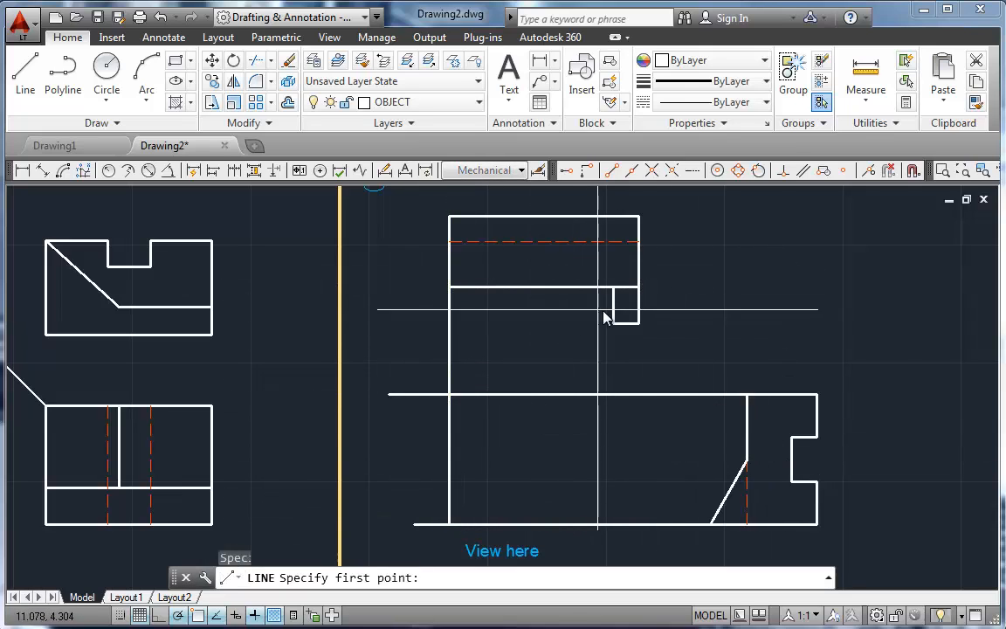
left_click(639, 524)
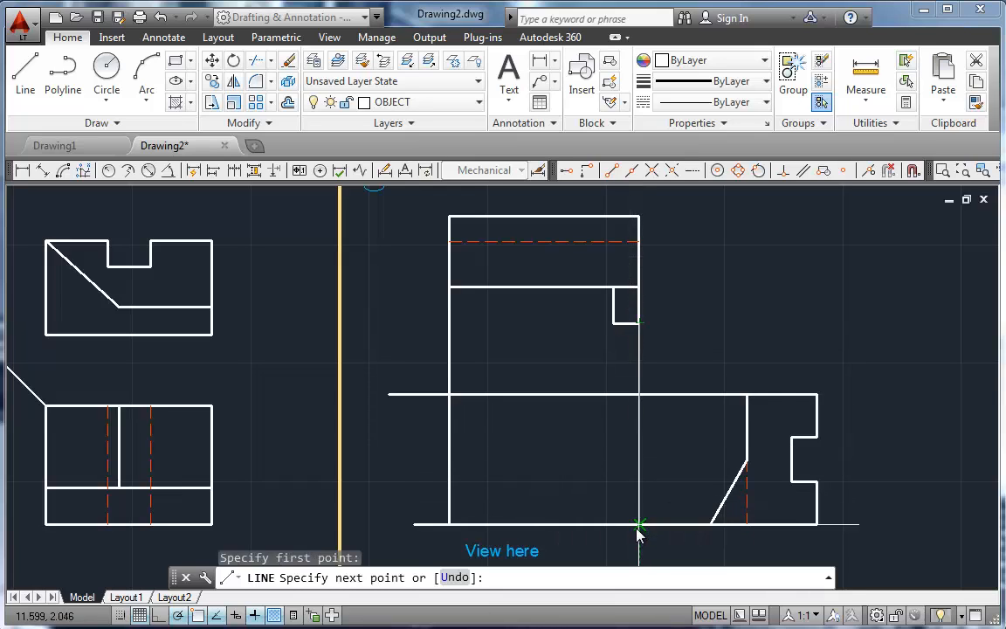
key("Return")
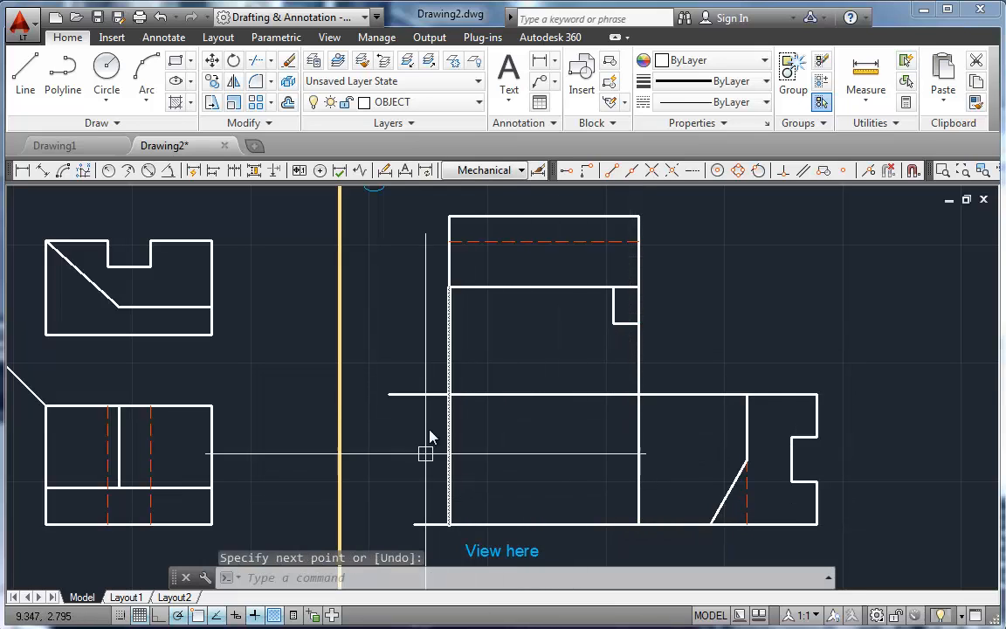
Step: Fillet the intersecting projection lines at the front view's corners into a closed rectangular outline
type("f")
key("Return")
left_click(448, 453)
left_click(489, 395)
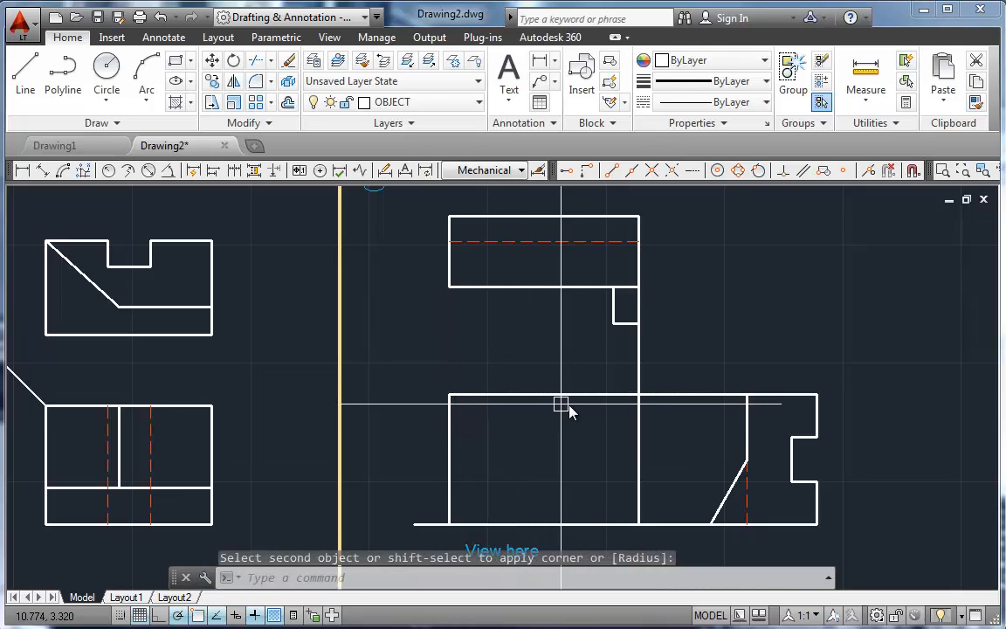
left_click(635, 420)
key("Return")
left_click(637, 467)
left_click(597, 525)
key("Return")
left_click(491, 525)
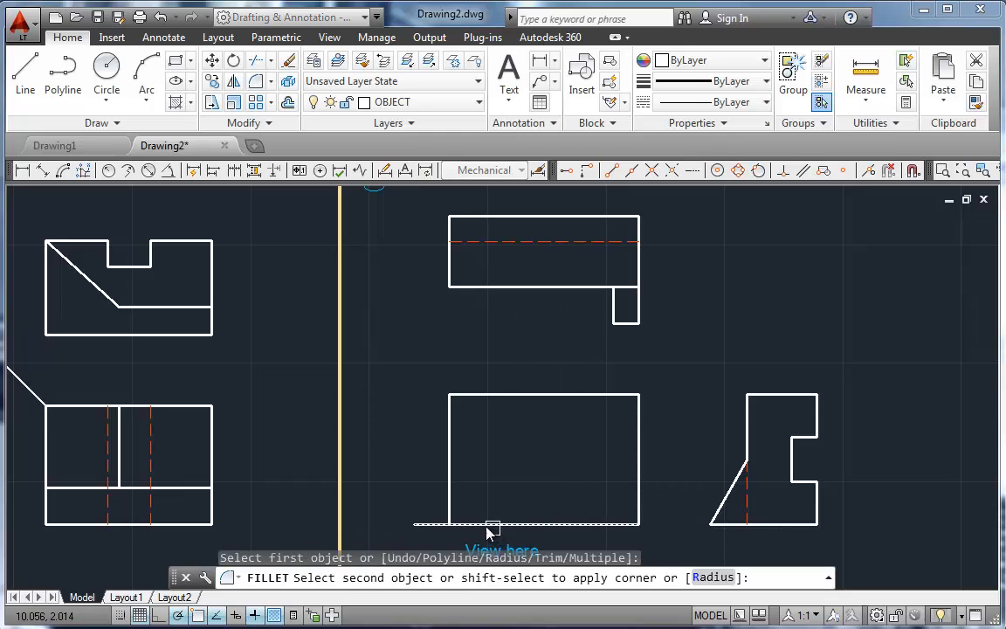
left_click(450, 486)
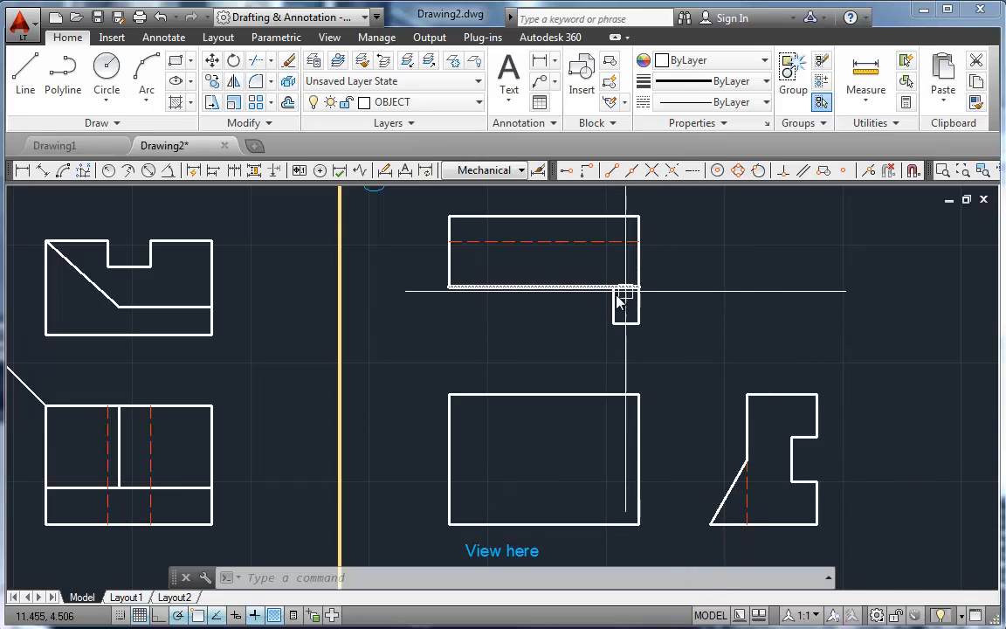
Step: Project the top view tab's left edge down into the front view and the side view's upper slant endpoint across to meet it
type("l")
key("Return")
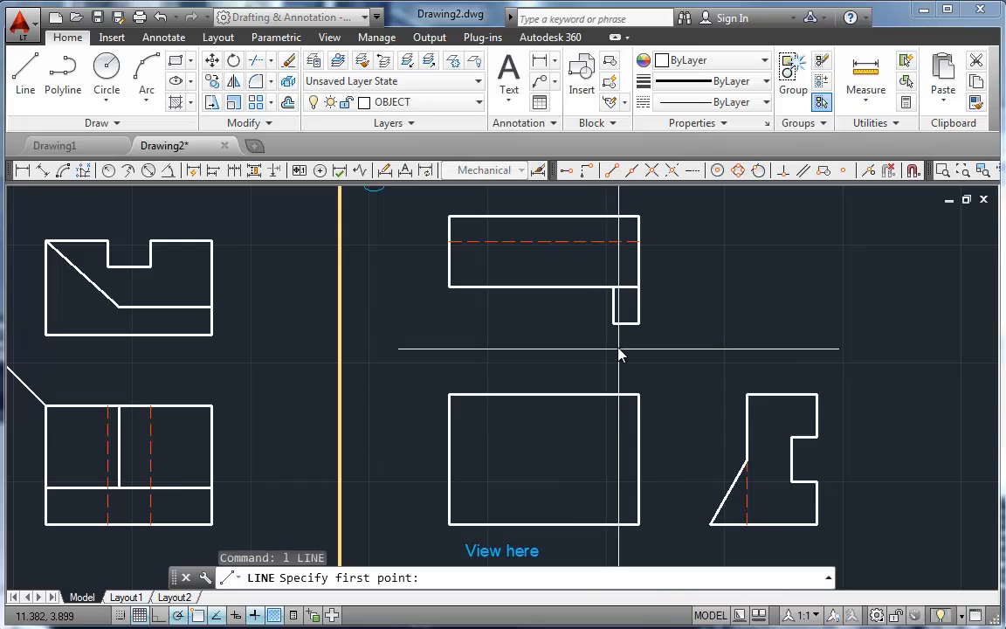
left_click(613, 323)
left_click(614, 483)
key("Return")
key("Return")
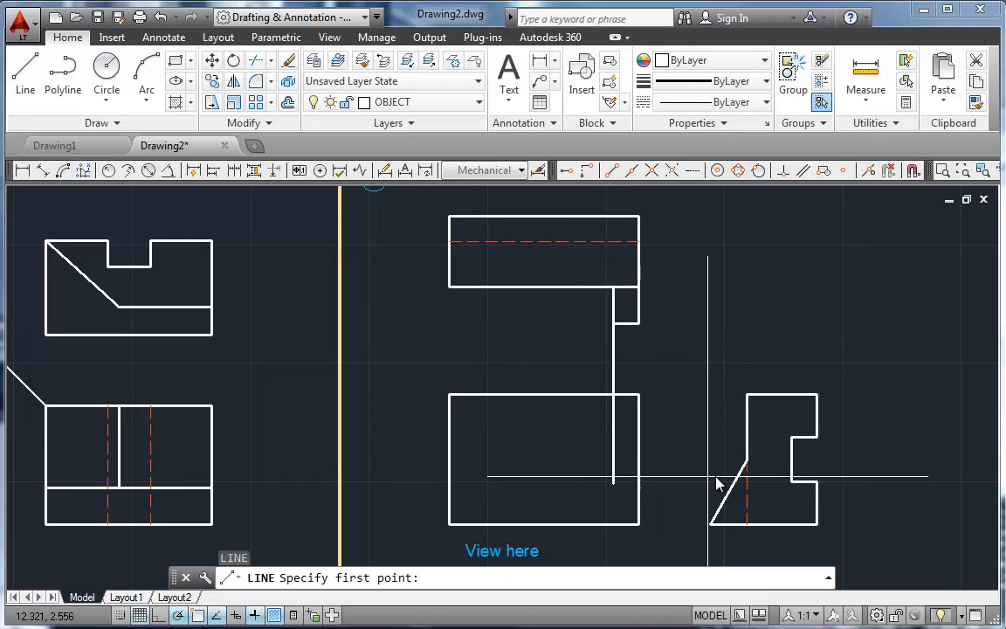
left_click(750, 472)
left_click(620, 463)
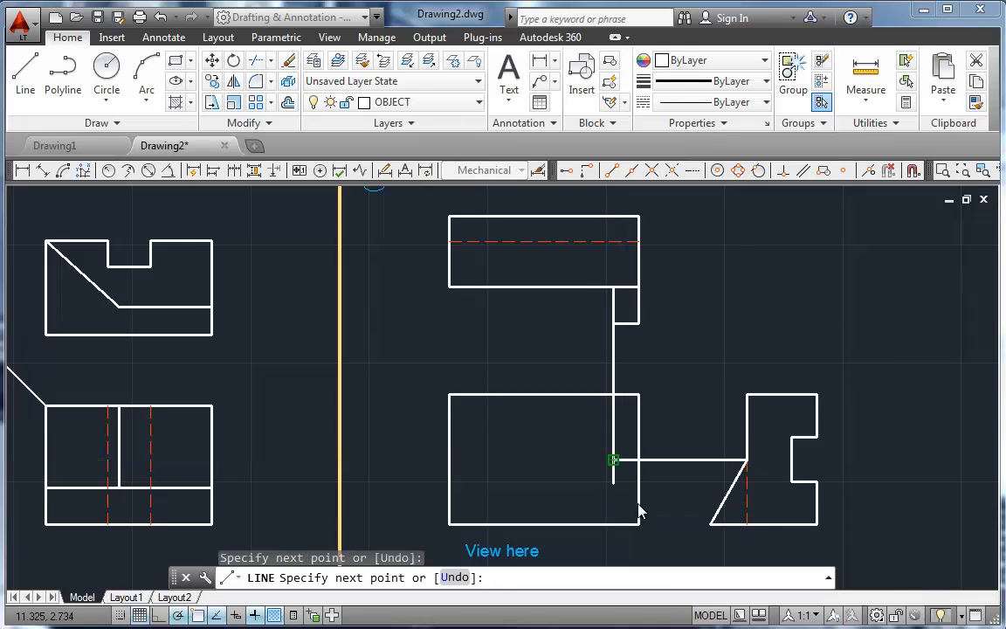
key("Return")
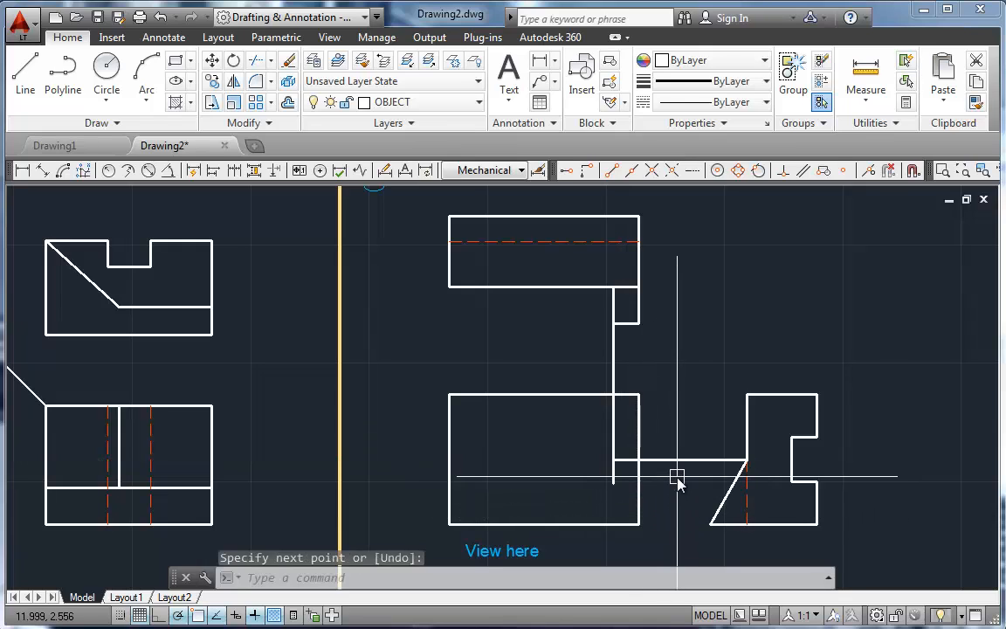
Step: Using the horizontal projection line and the front view's right edge as cutting edges, trim both projection lines outside the tab area
type("tr")
key("Return")
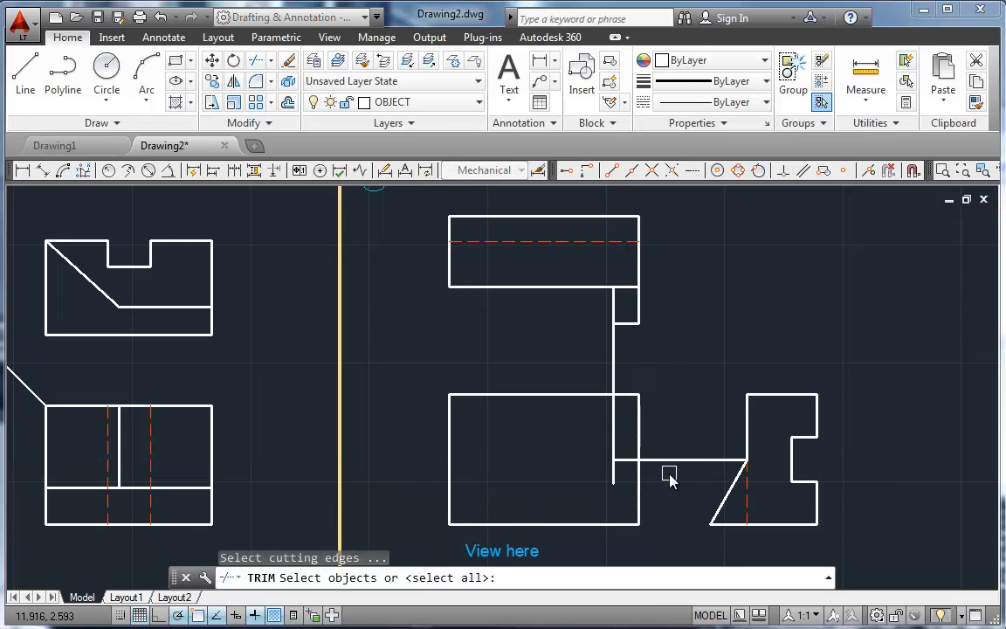
left_click(663, 460)
left_click(646, 446)
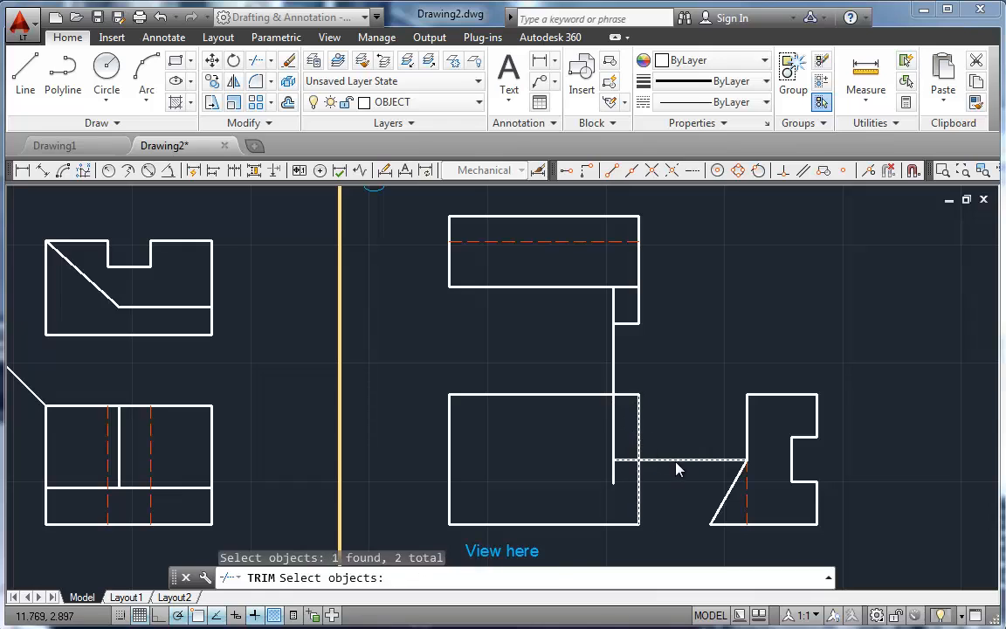
key("Return")
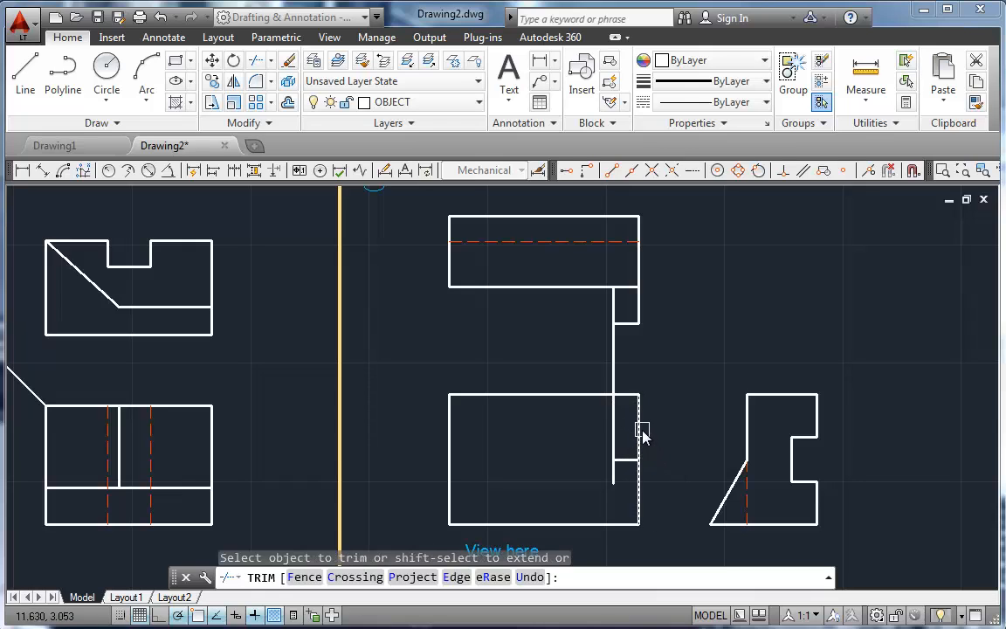
left_click(613, 432)
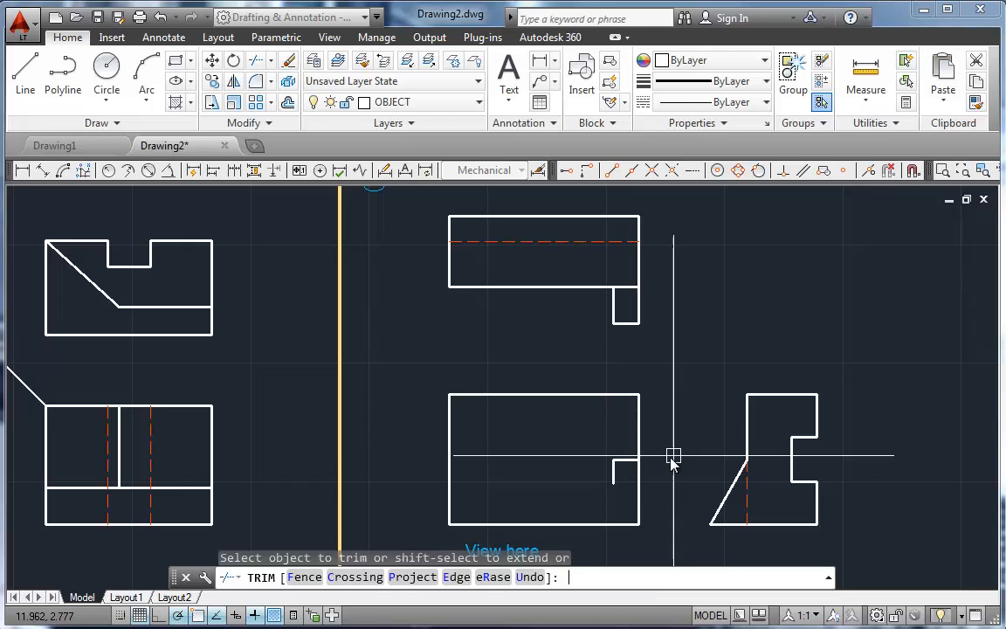
key("Return")
Step: Stretch the lower end of the tab's left edge down to the front view's bottom edge
left_click(613, 476)
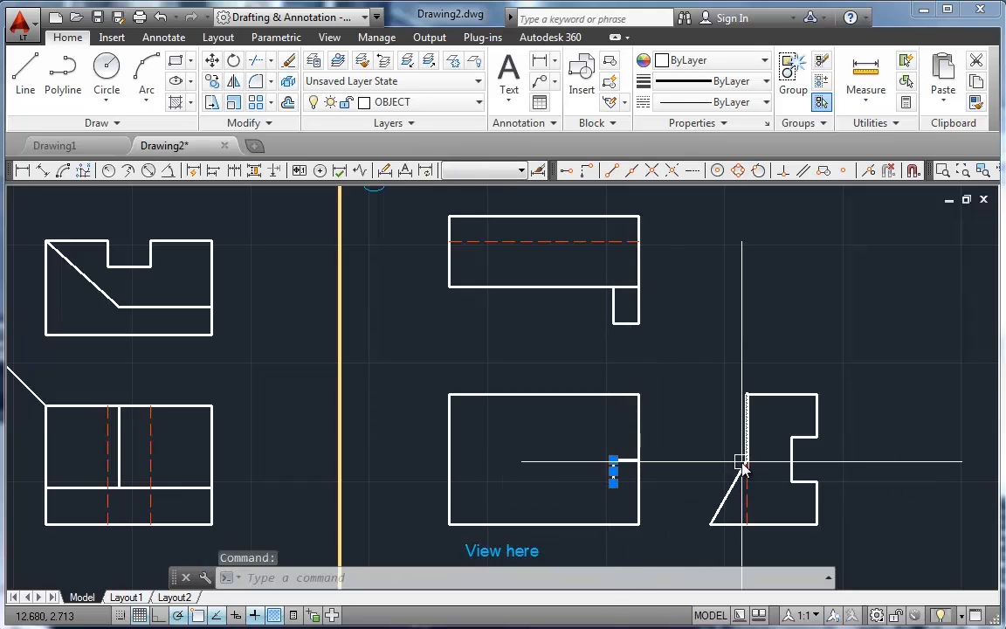
left_click(613, 483)
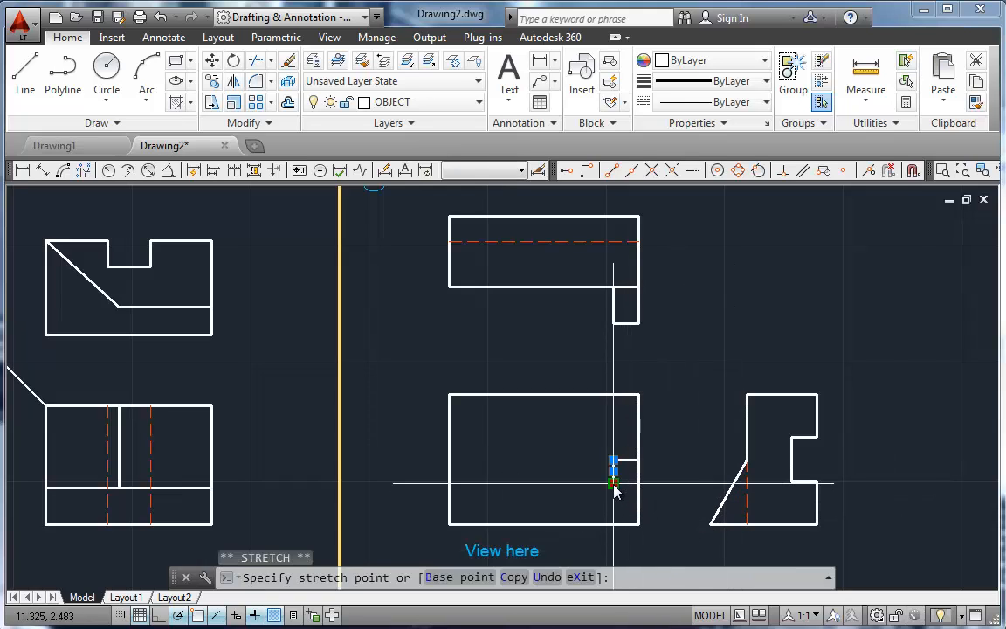
left_click(614, 524)
key("Escape")
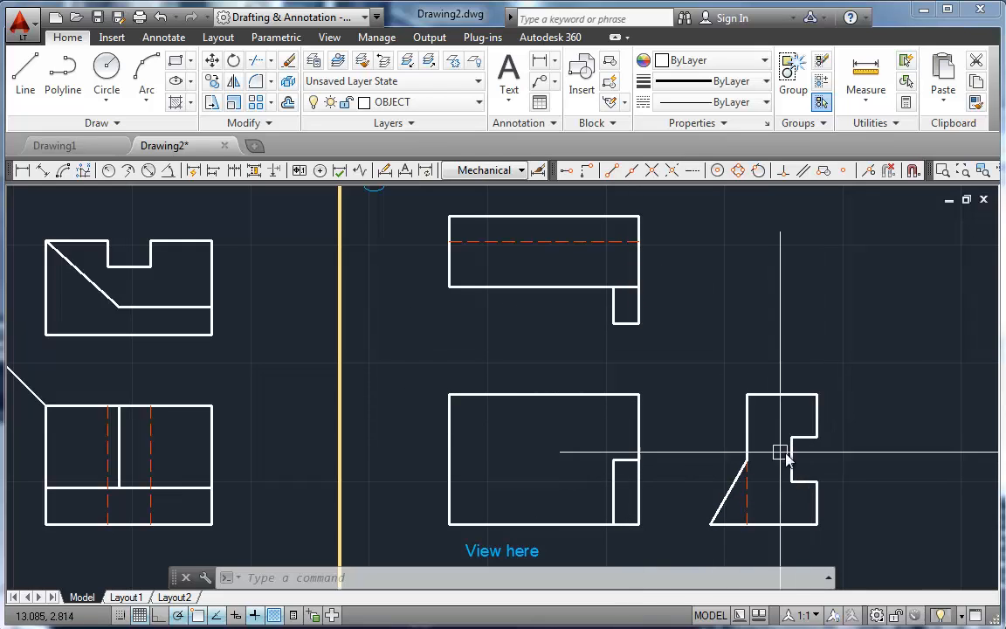
Step: Draw two horizontal projection lines from the side view notch's inner corners across to the front view's left edge
type("l")
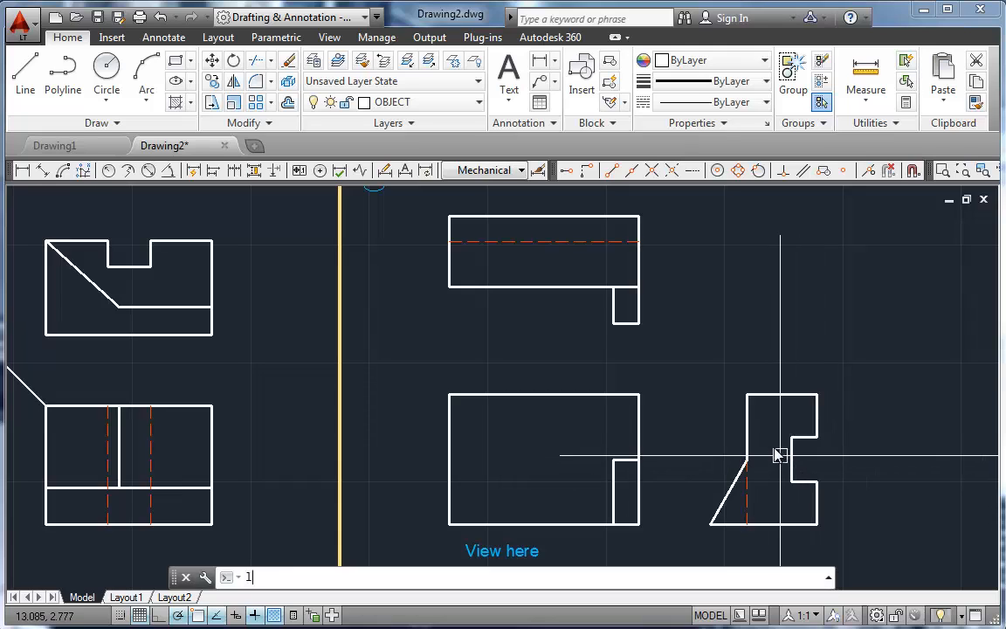
key("Return")
left_click(789, 438)
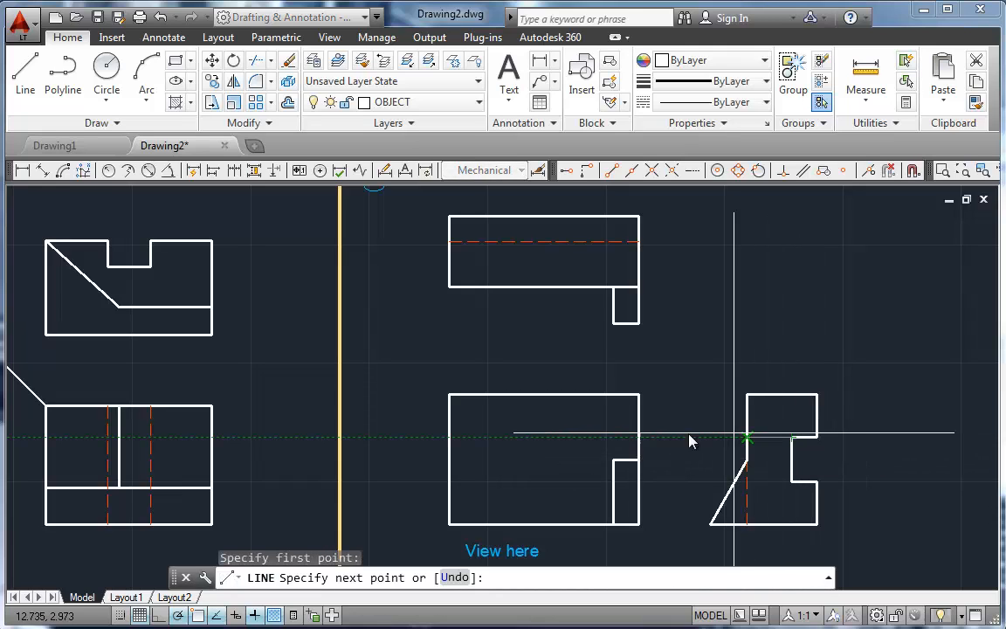
left_click(449, 437)
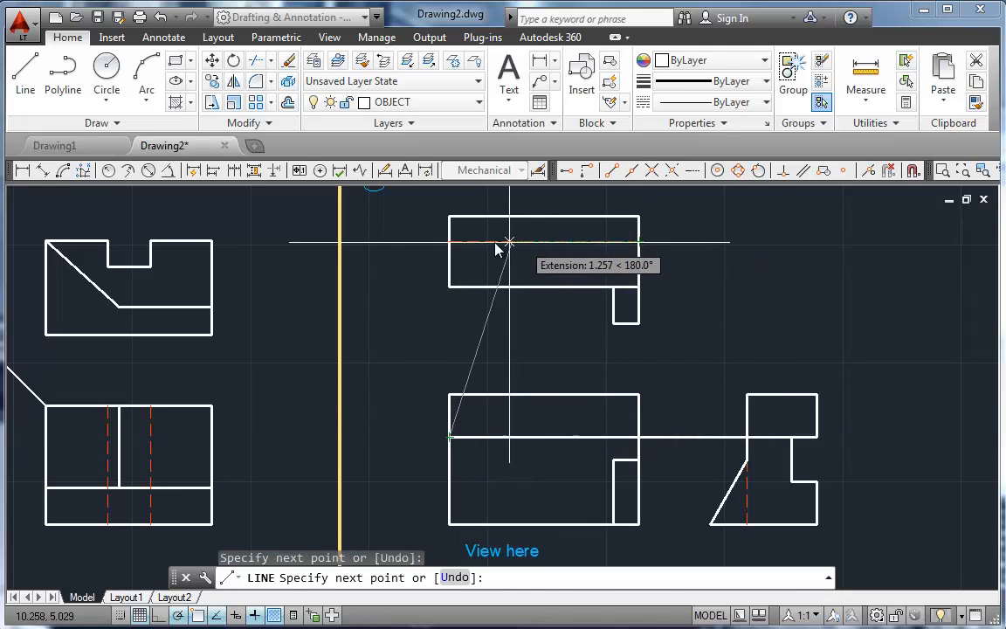
key("Return")
key("Return")
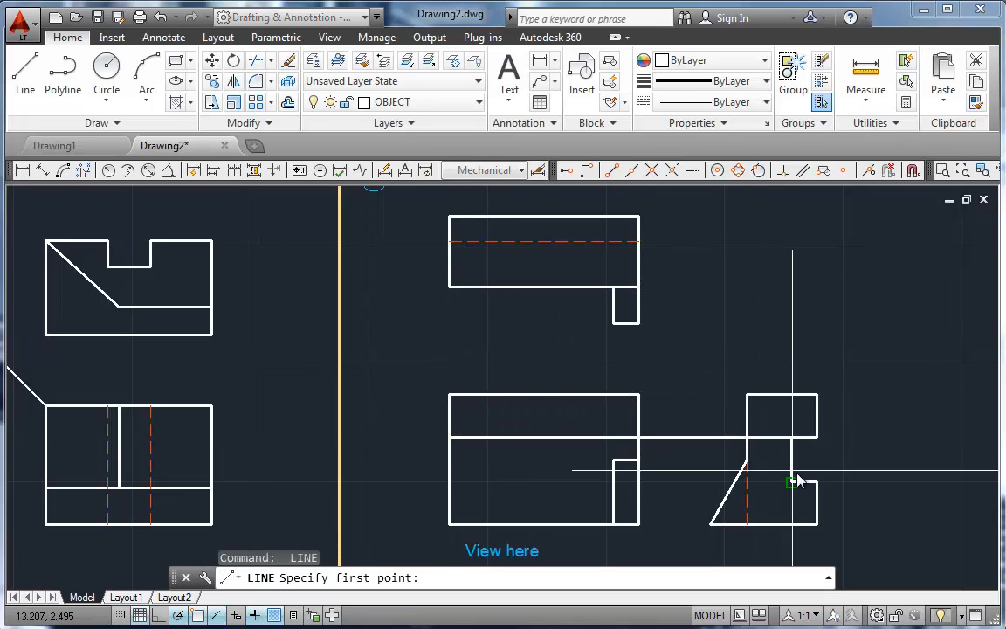
left_click(790, 482)
left_click(449, 481)
key("Return")
key("Return")
Step: Move the two notch projection lines to the HIDDEN layer
left_click(534, 481)
left_click(515, 436)
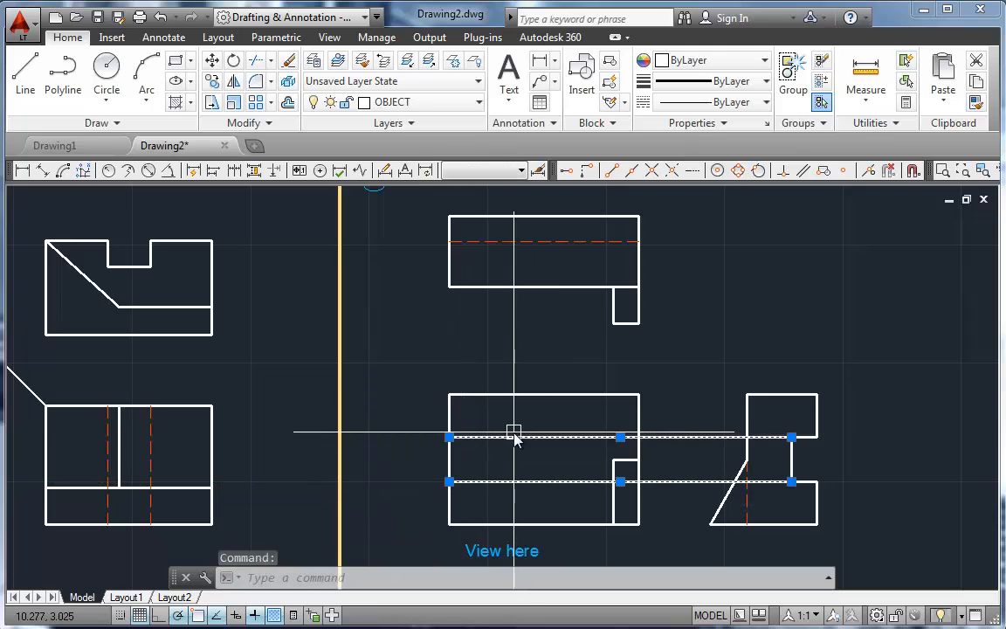
left_click(426, 104)
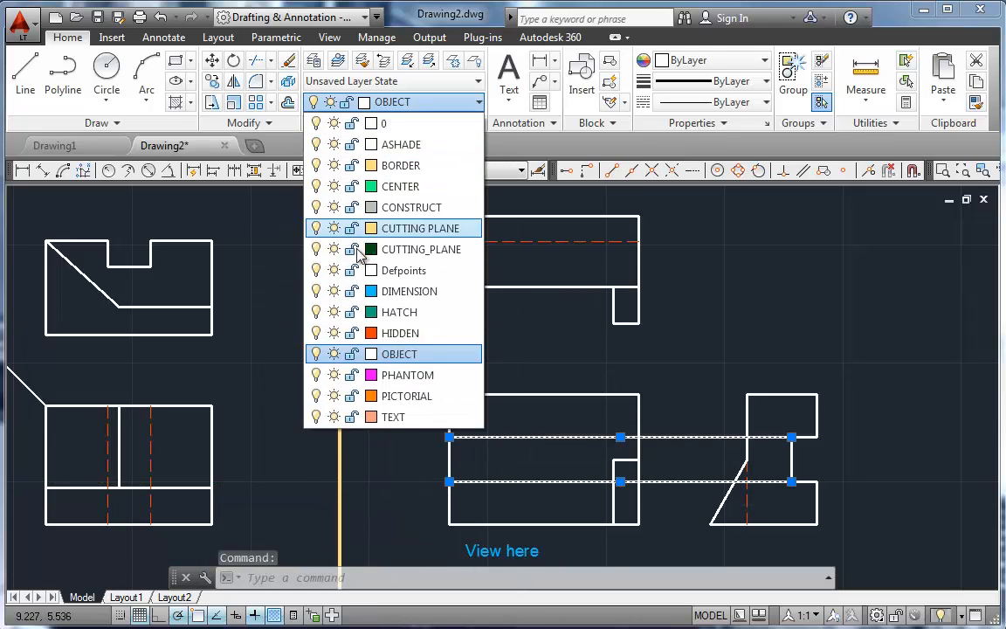
left_click(395, 333)
key("Escape")
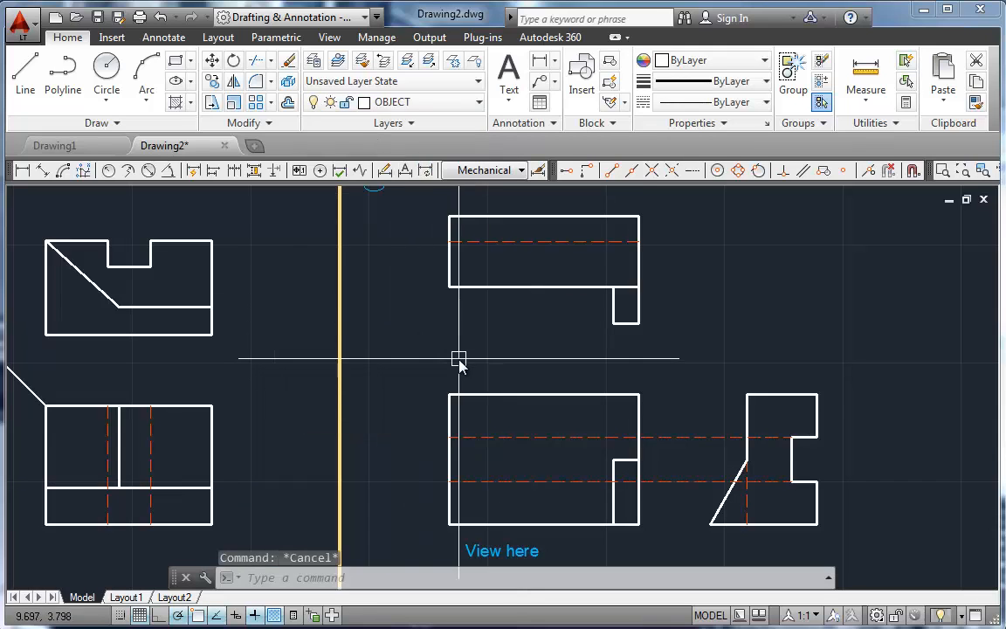
Step: Trim both hidden notch lines beyond the front view's right edge, using that edge as the cutting edge
type("tr")
key("Return")
left_click(640, 417)
key("Return")
left_click(673, 437)
left_click(674, 481)
key("Return")
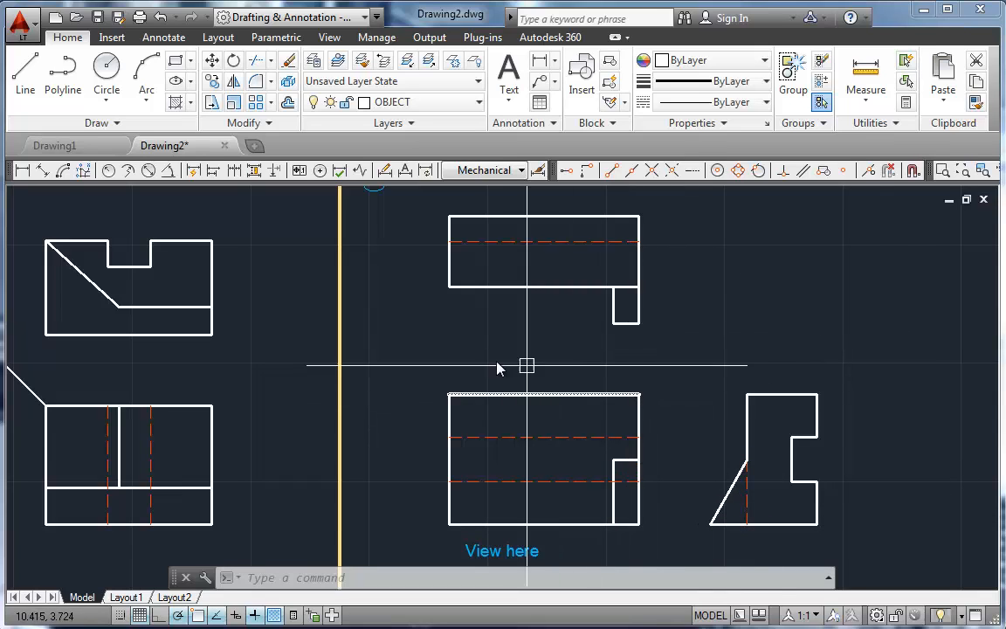
Step: Close Drawing2.dwg without saving the changes
scroll(507, 370, "down", 4)
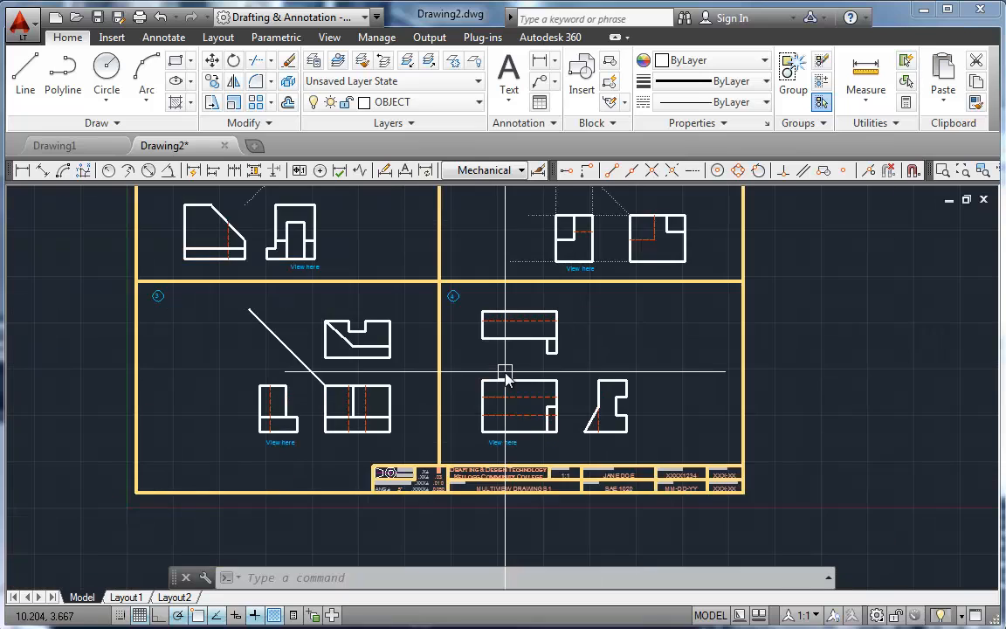
scroll(594, 520, "up", 4)
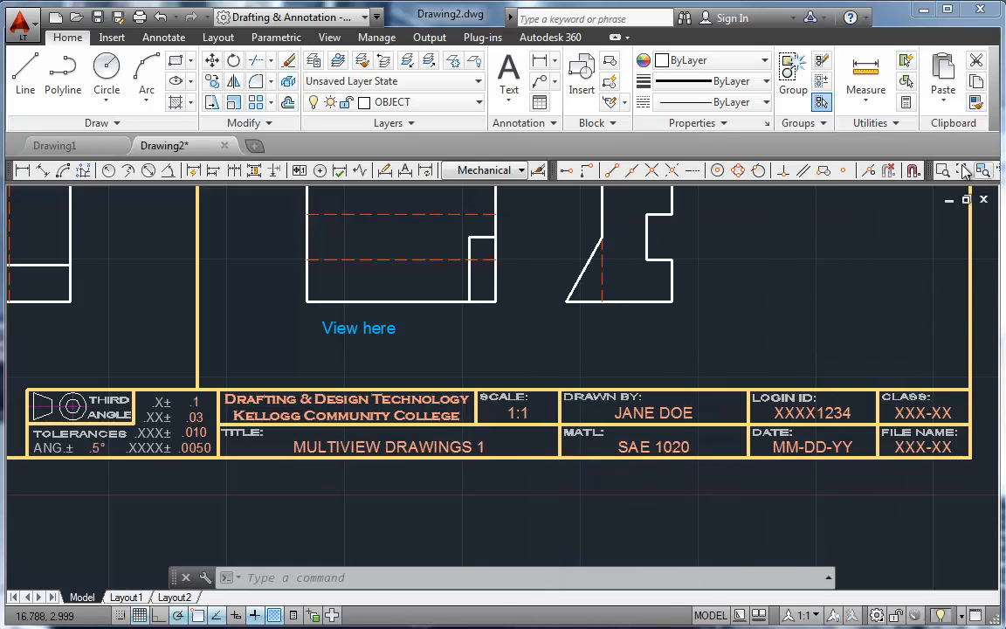
left_click(983, 200)
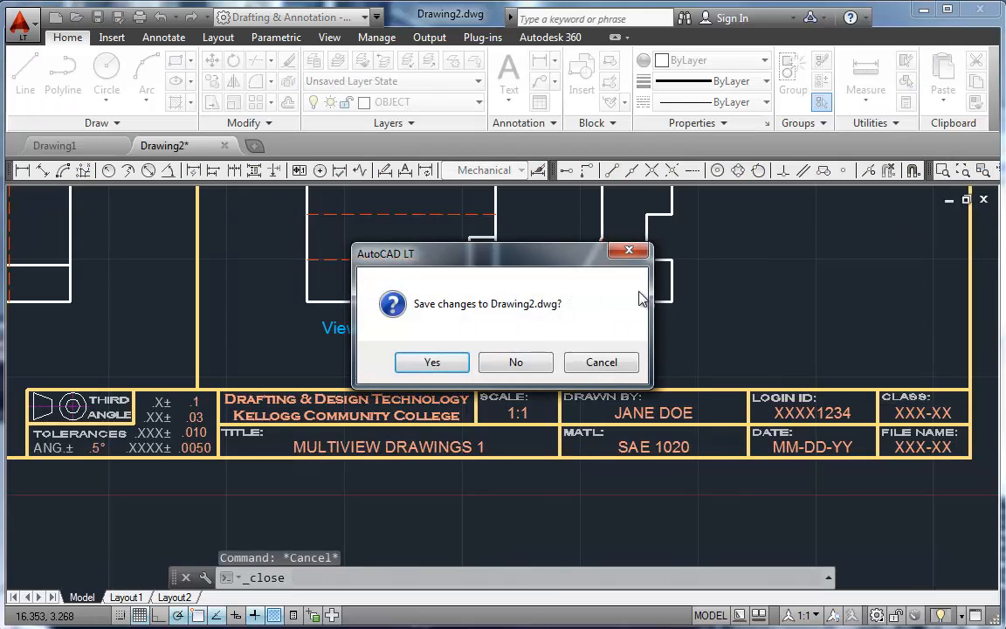
left_click(516, 361)
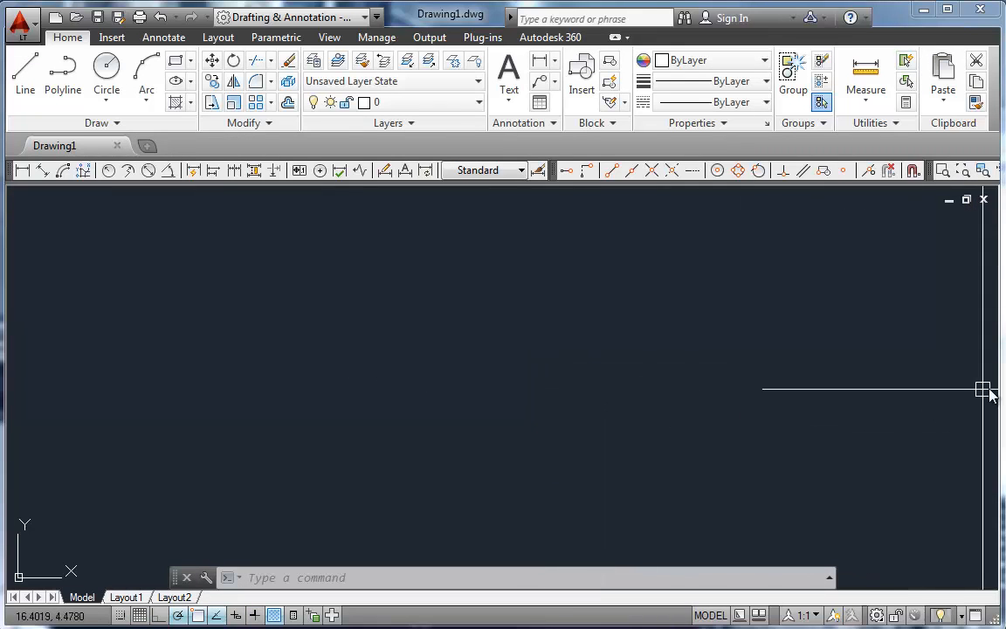
Step: Narrow the program window to expose the reference PDF and start a new drawing from the 01-Inch_Laser.dwt template
left_click_drag(995, 387, 642, 401)
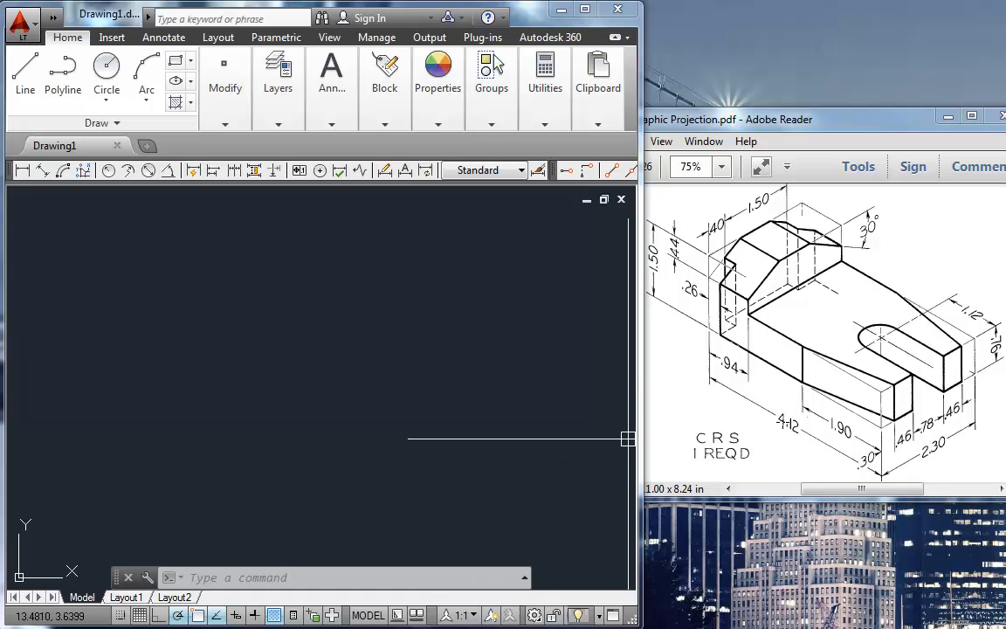
left_click(53, 17)
left_click(57, 40)
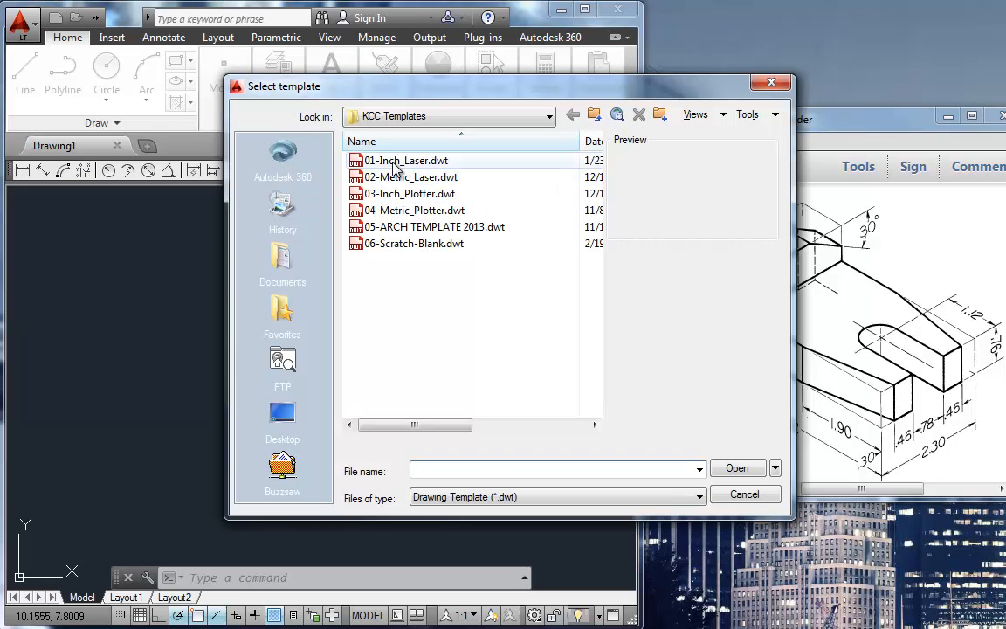
double_click(389, 161)
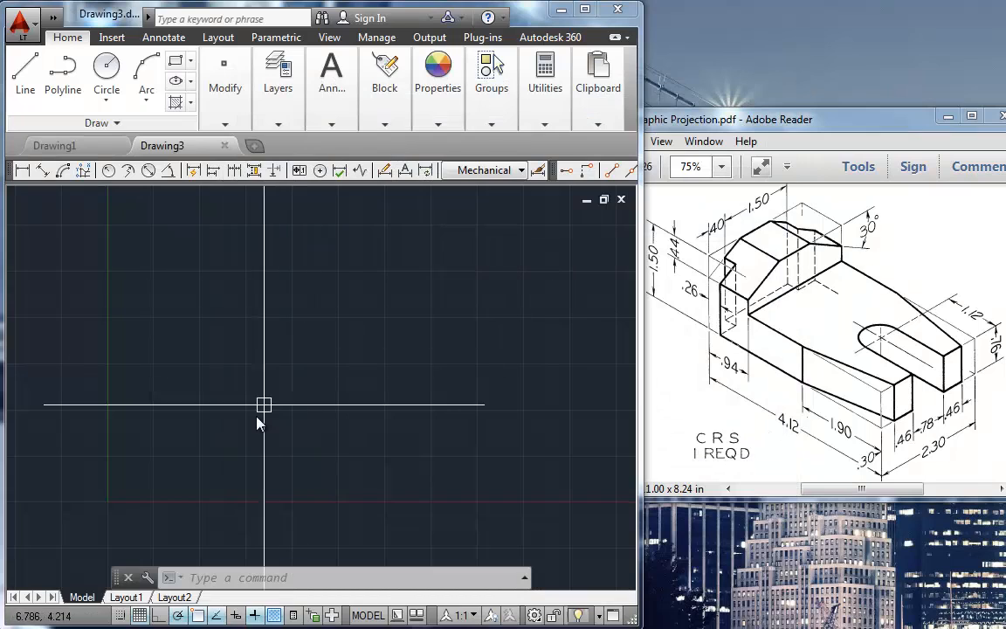
Step: Draw a horizontal base line about 18.4 units long just above the drawing's X axis
left_click(25, 72)
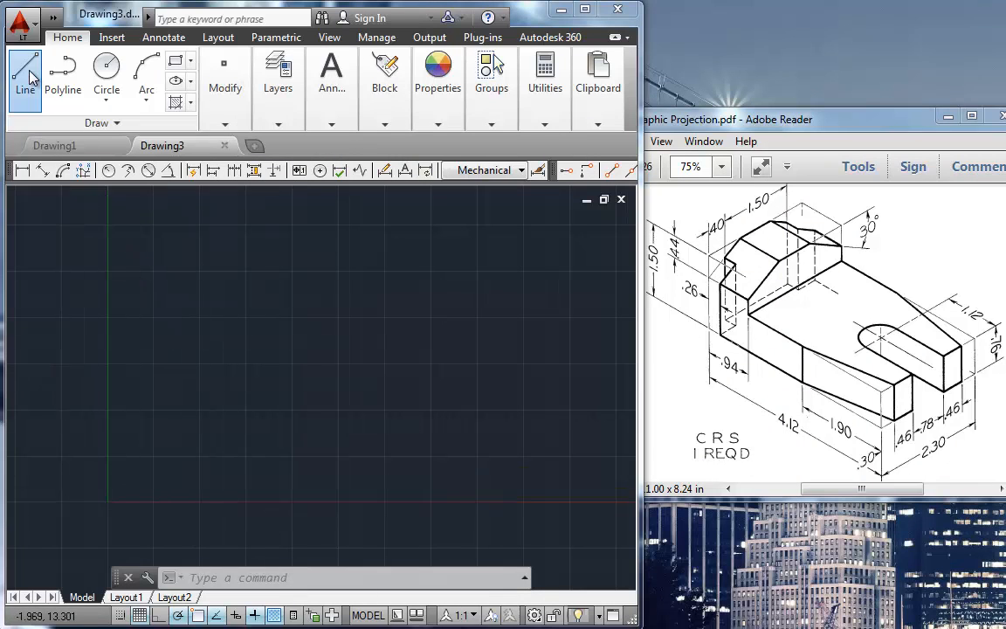
left_click(138, 489)
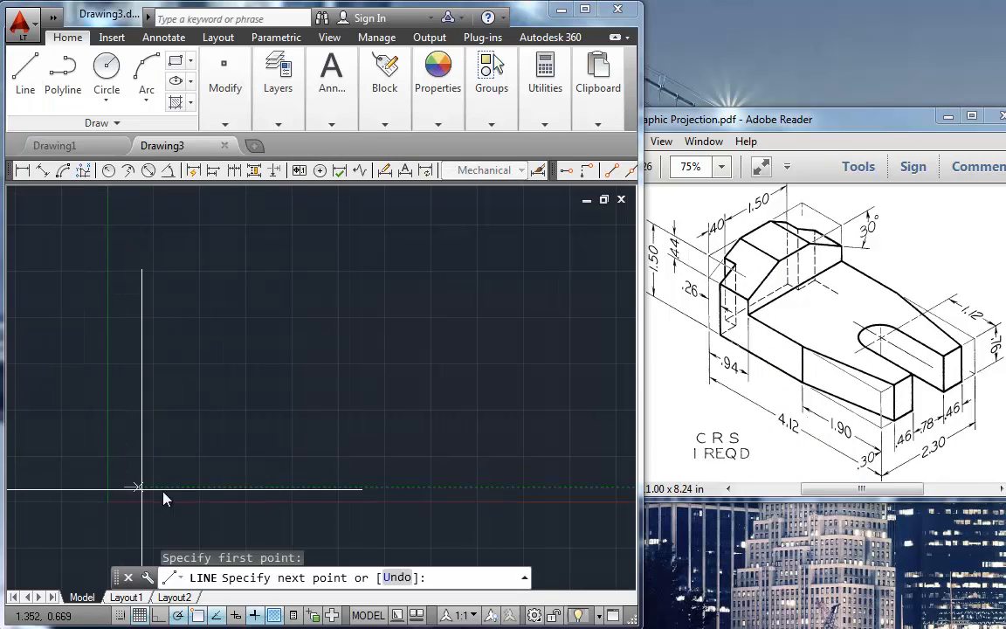
left_click(549, 487)
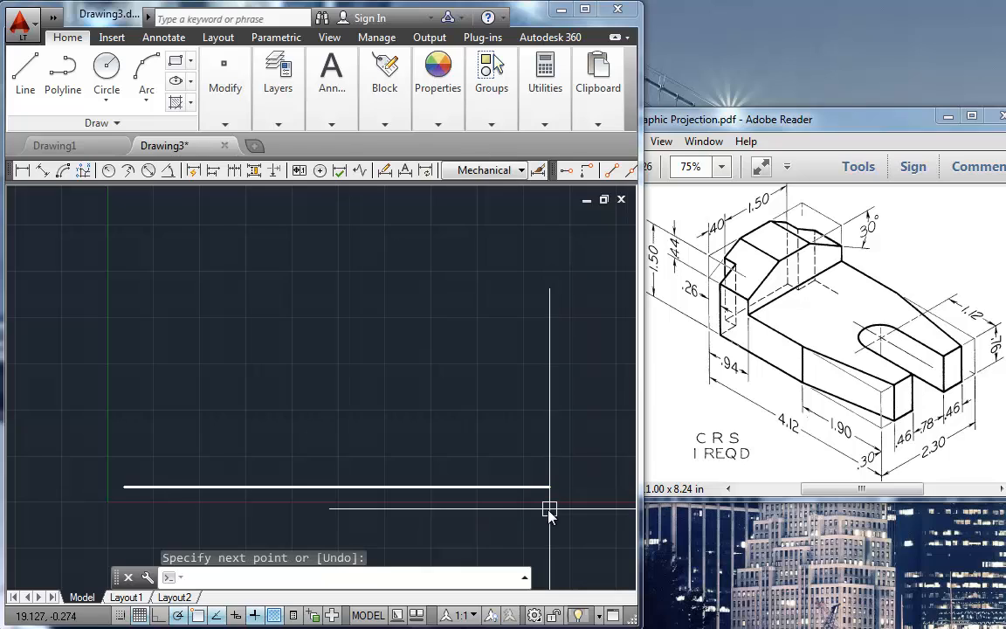
Step: Draw a 1.50 vertical line straight up from the base line's left end
type("1")
key("Return")
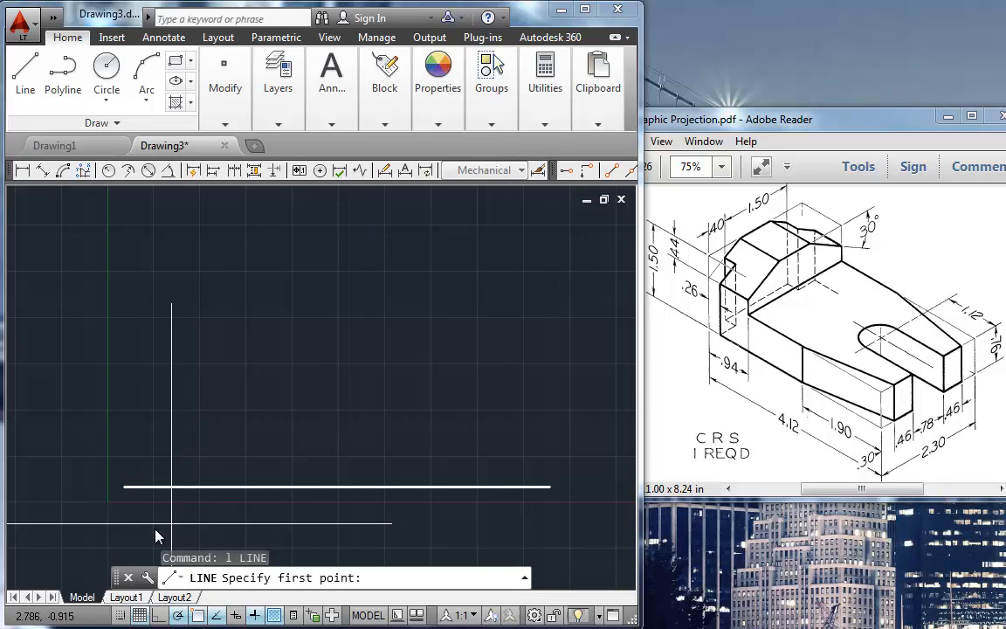
left_click(125, 487)
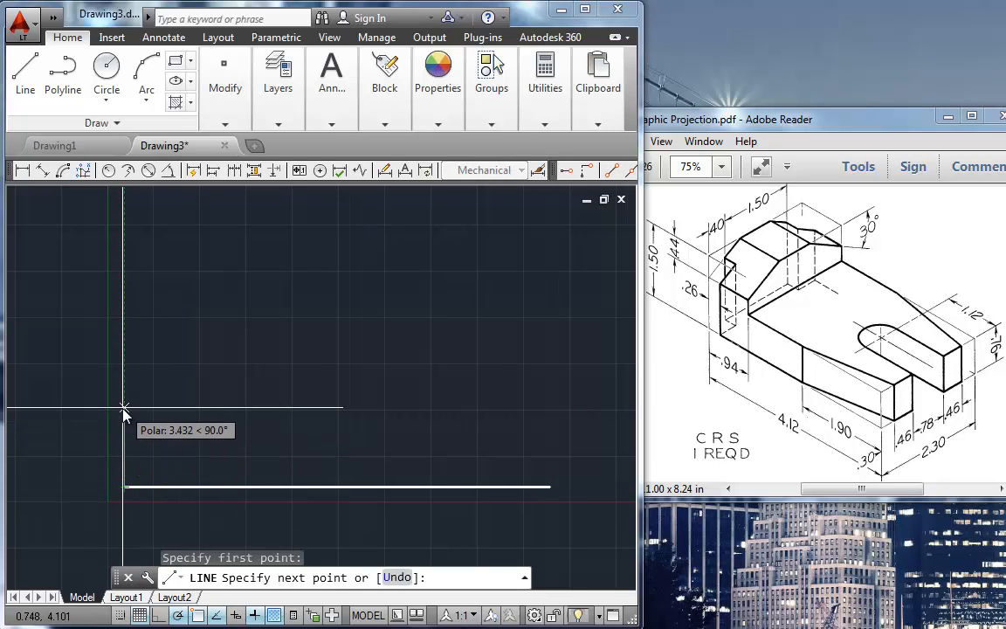
type(".5")
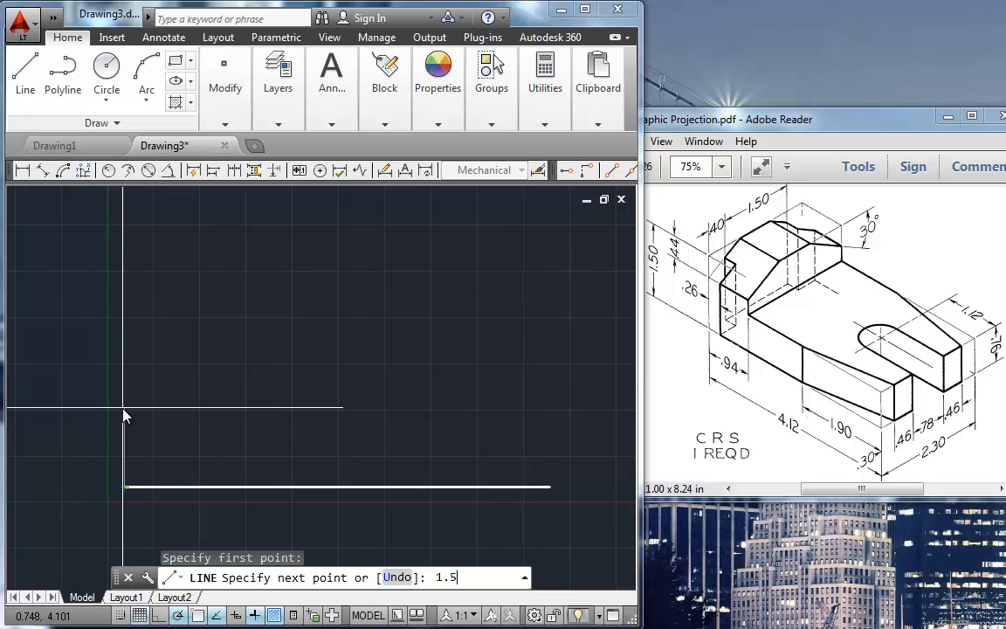
key("Return")
key("Return")
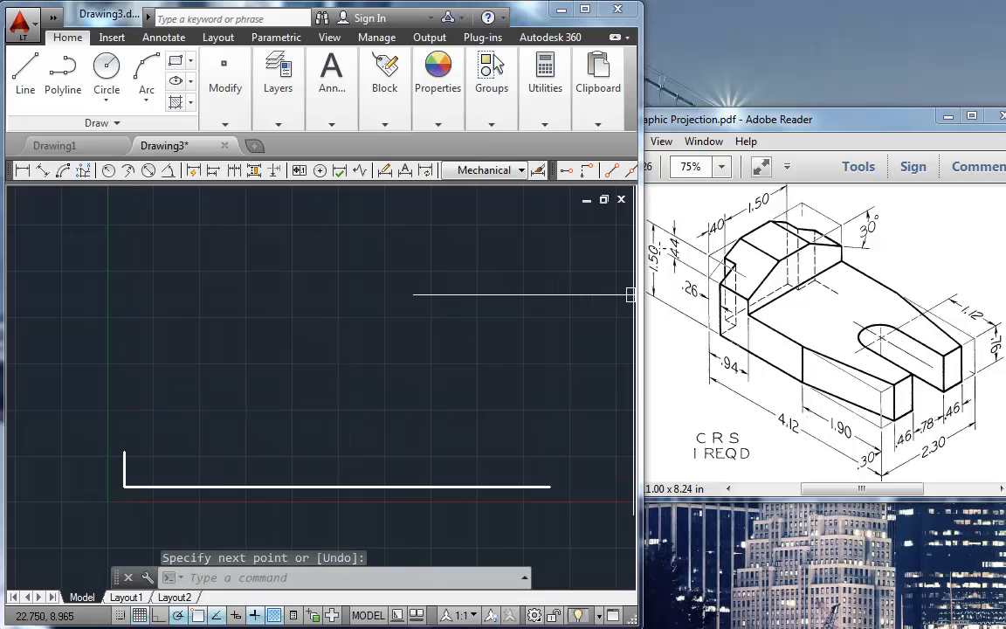
Step: Draw the 4.12 top edge from the vertical line's upper end and a right edge straight down to the base line
mouse_move(240, 447)
middle_mouse_down()
mouse_move(314, 409)
mouse_move(239, 419)
middle_mouse_up()
key("Escape")
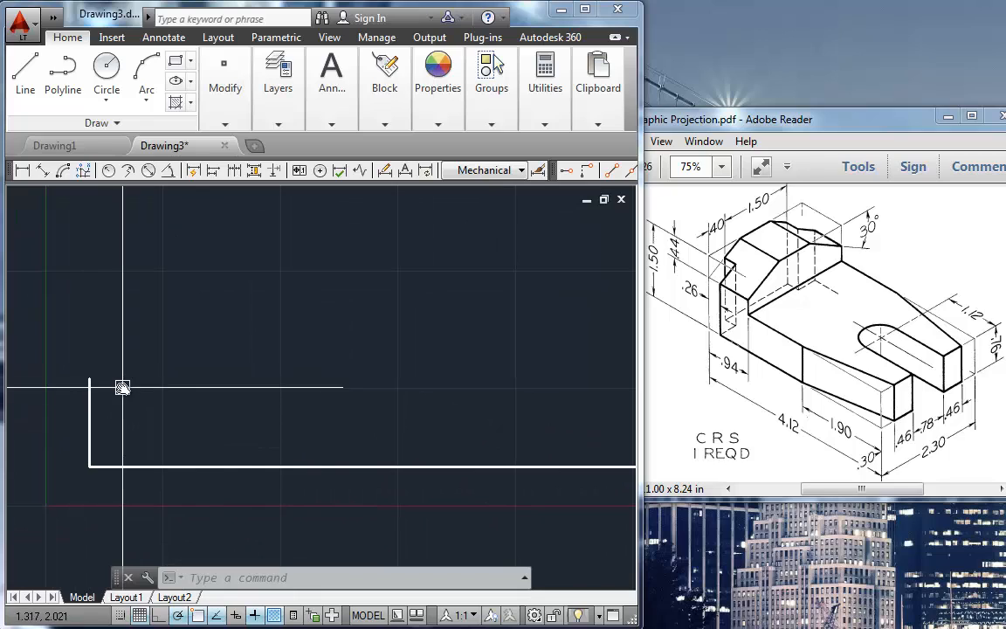
type("l")
key("Return")
left_click(89, 380)
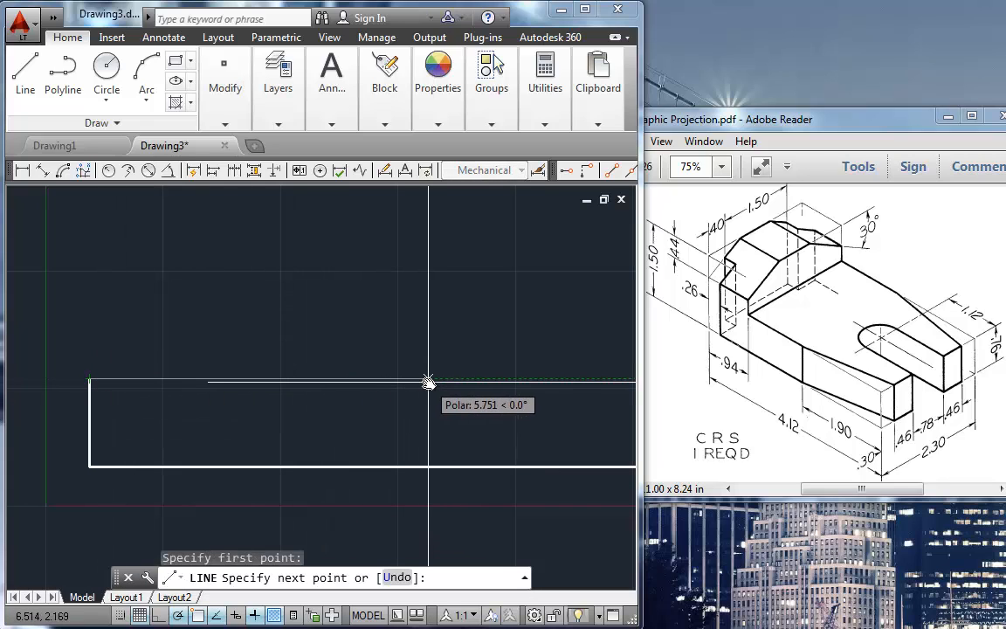
type("4.12")
key("Return")
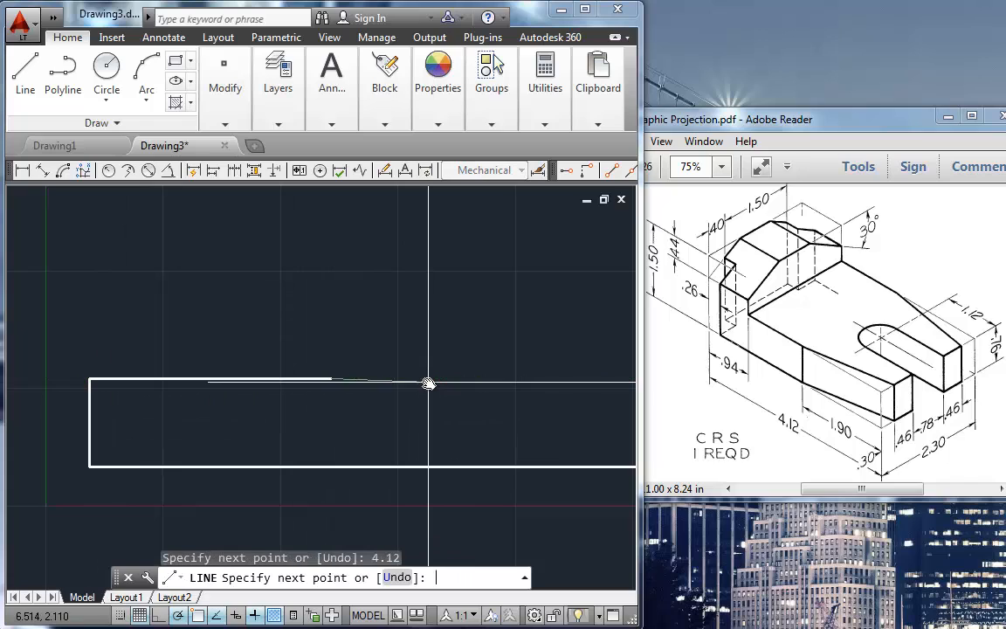
left_click(331, 461)
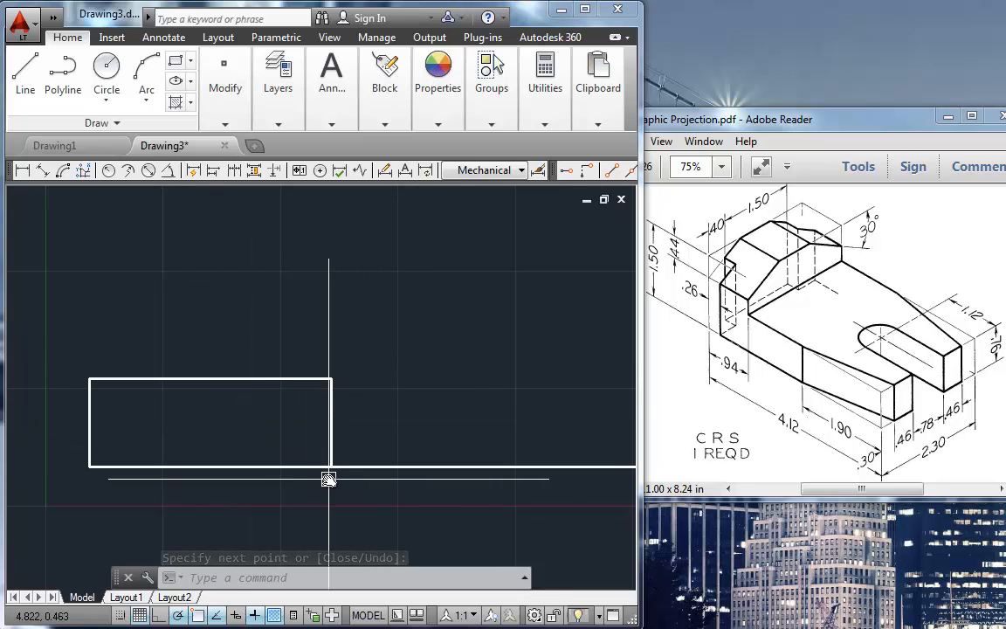
Step: Trim the part of the base line that extends past the rectangle's right edge
type("tr")
key("Return")
key("Return")
left_click(413, 466)
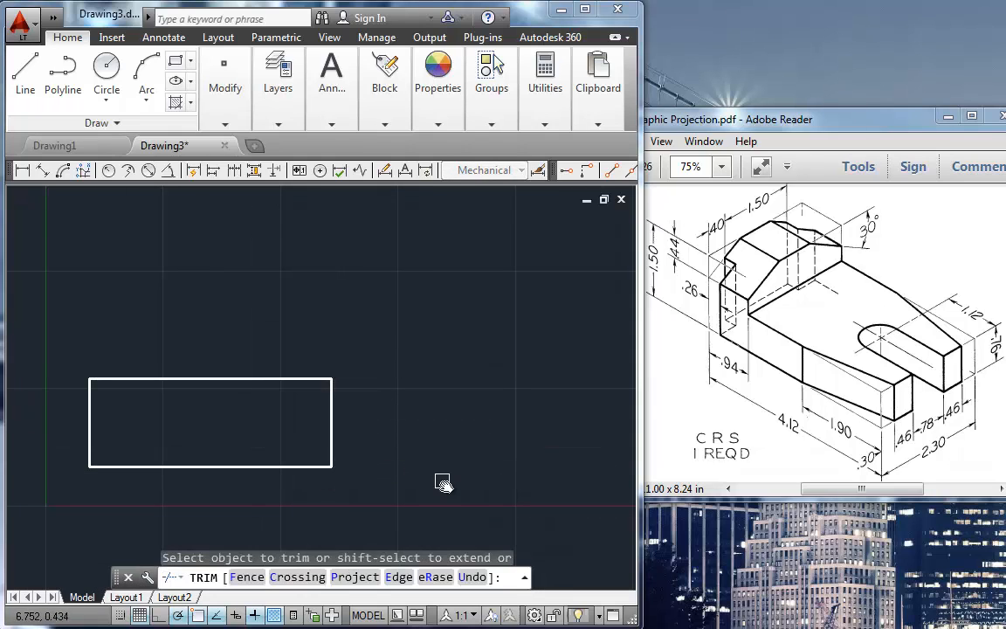
key("Return")
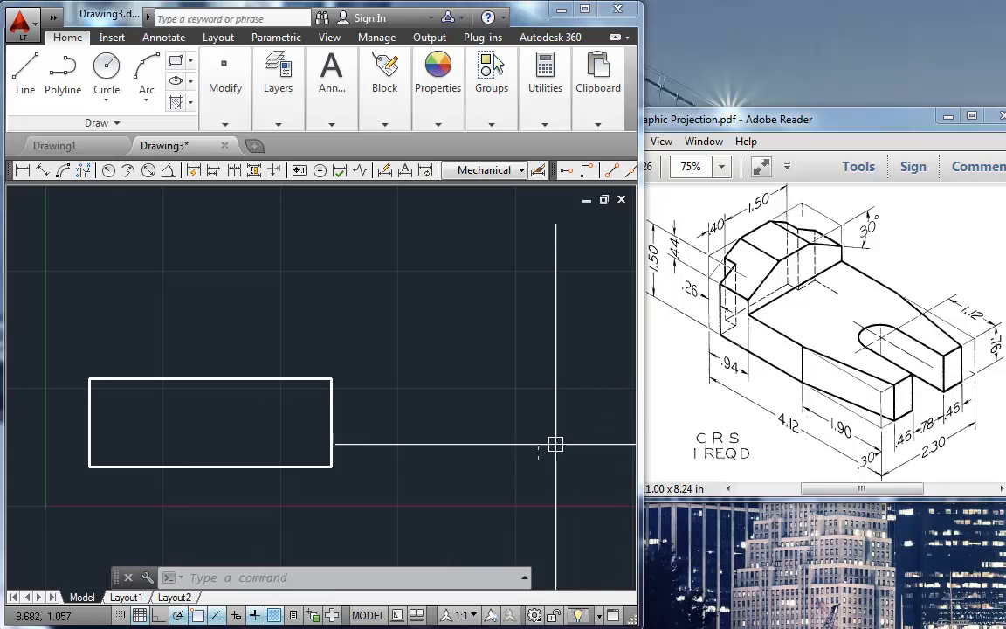
Step: Offset the rectangle's bottom edge upward by .76
type("o")
key("Return")
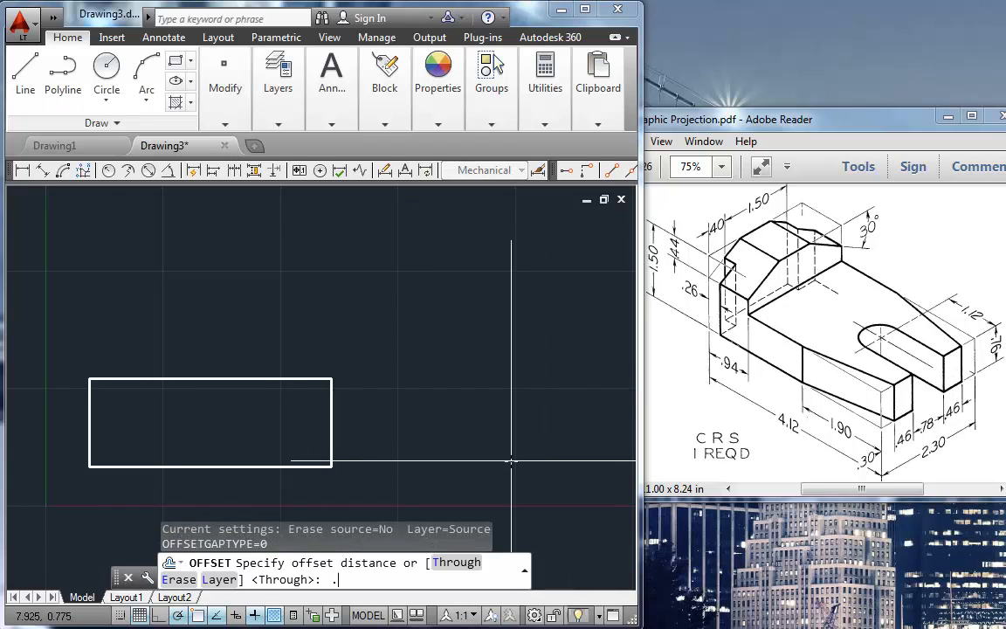
type(".76")
key("Return")
left_click(274, 466)
left_click(247, 400)
key("Return")
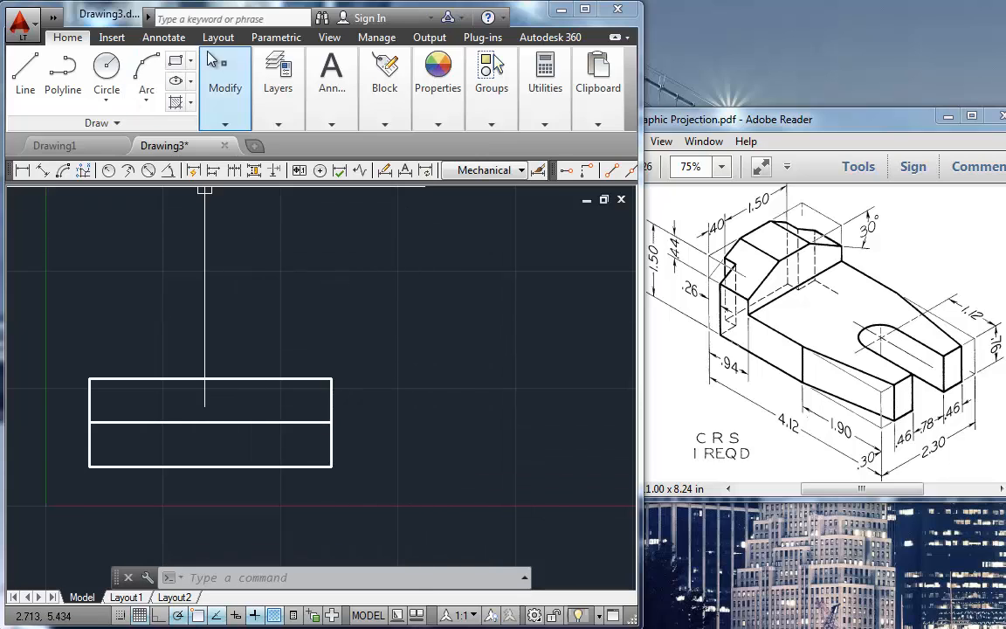
Step: Offset the rectangle's left edge .94 to the right
left_click(598, 100)
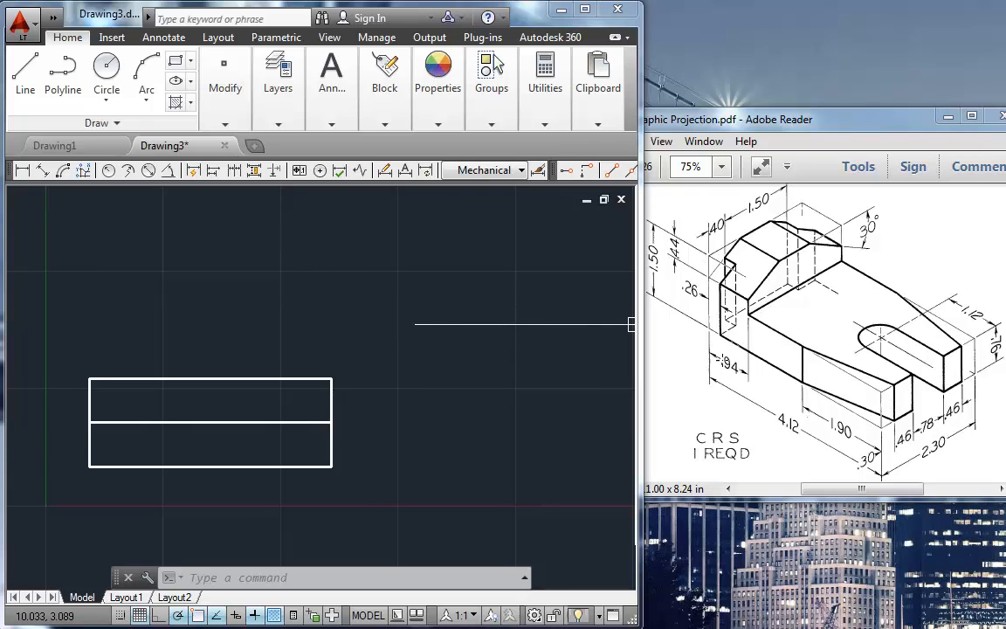
type("o")
key("Return")
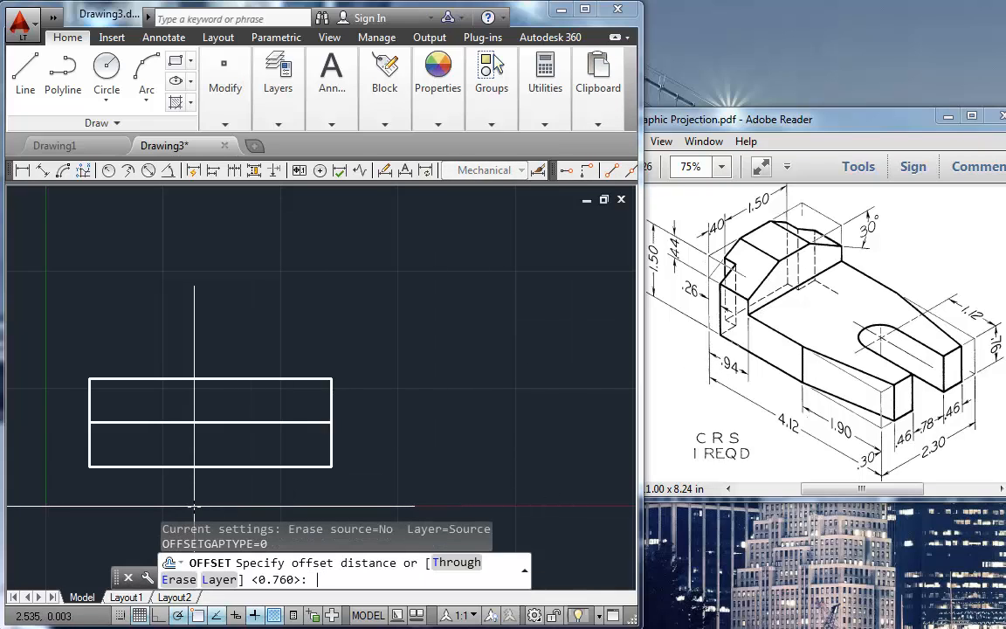
type(".94")
key("Return")
left_click(90, 454)
left_click(133, 432)
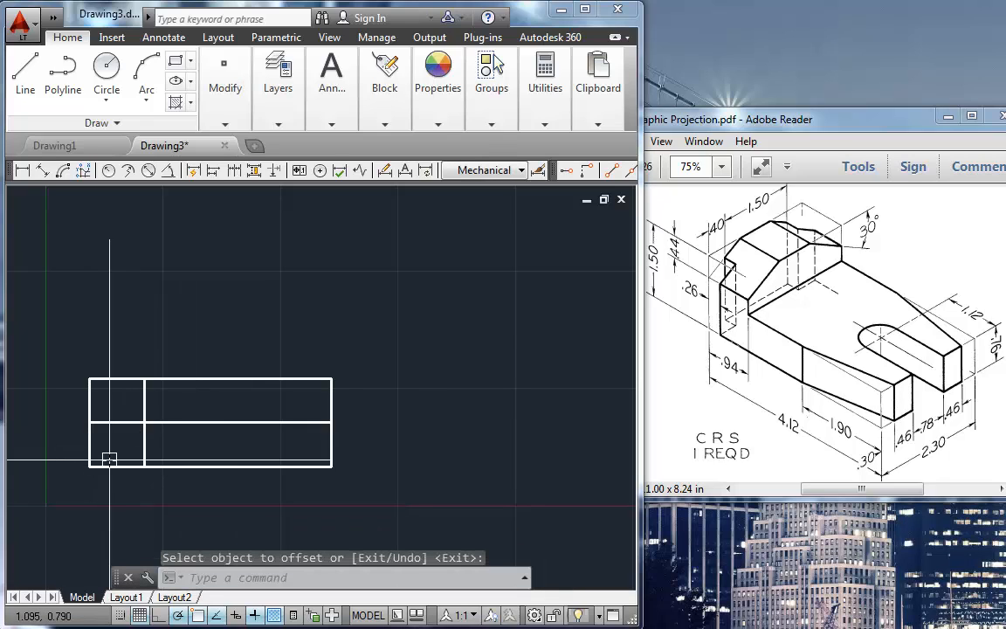
Step: Fillet the offset vertical line and the .76-high line with the top and right edges at zero radius to form an L-shaped outline
key("Return")
type("f")
key("Return")
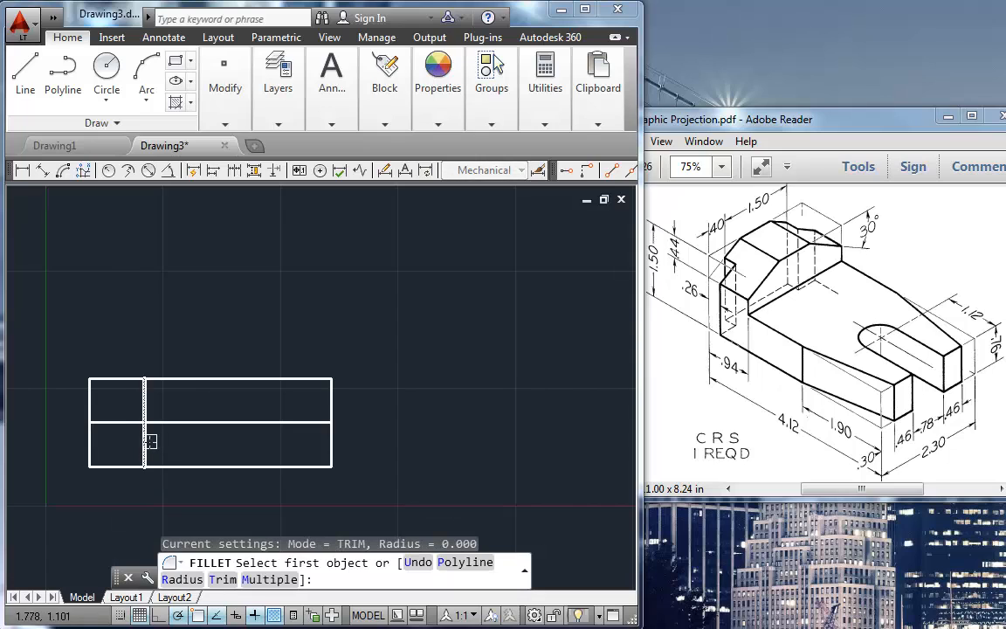
left_click(168, 427)
left_click(144, 407)
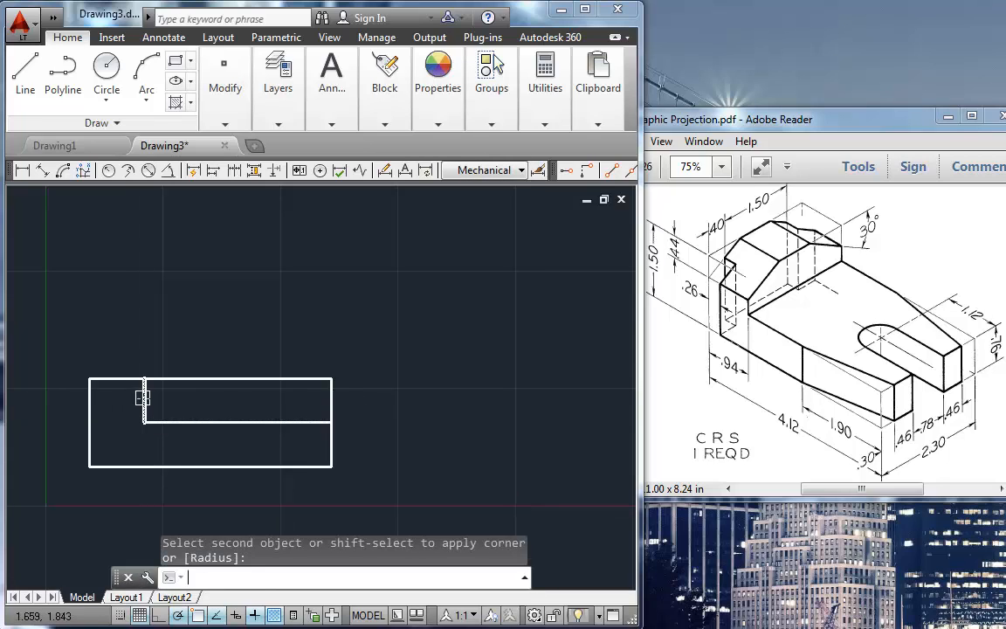
left_click(127, 377)
key("Return")
left_click(327, 432)
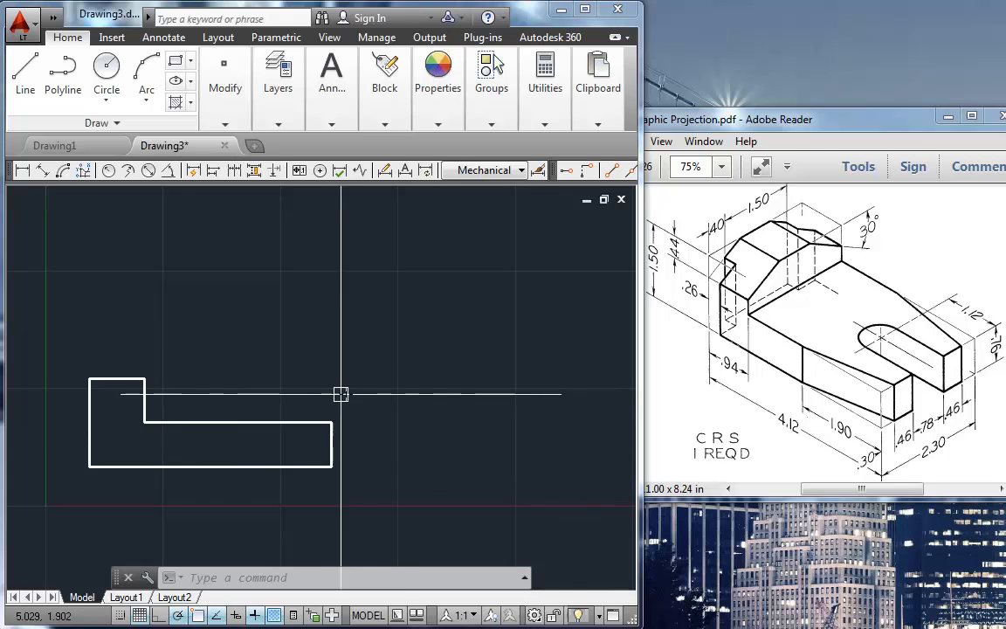
Step: Offset the L-shaped outline's right edge 1.9 to the left
type("o")
key("Return")
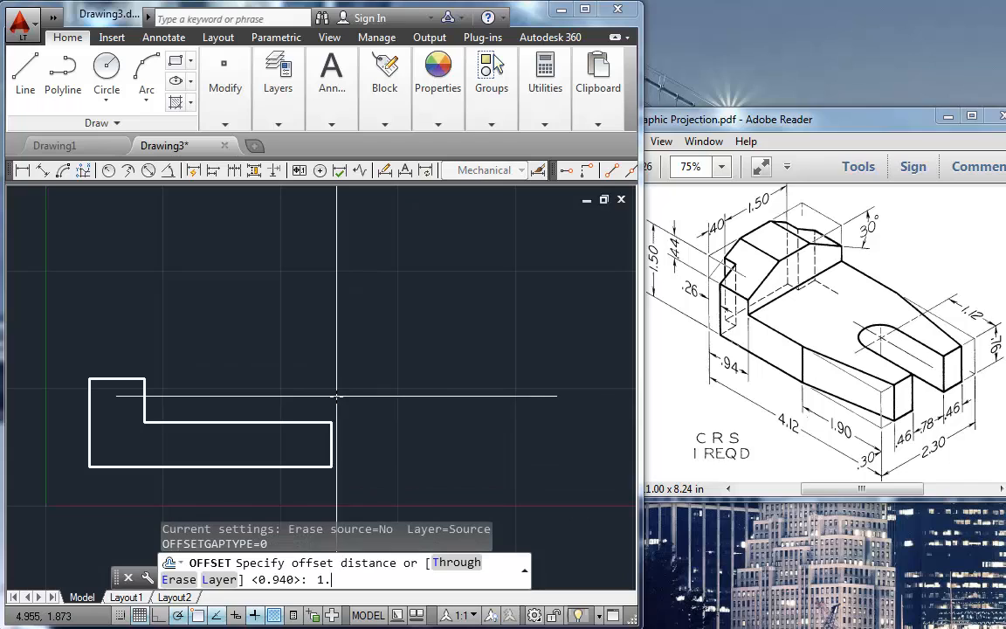
type("1.9")
key("Return")
left_click(331, 428)
left_click(235, 447)
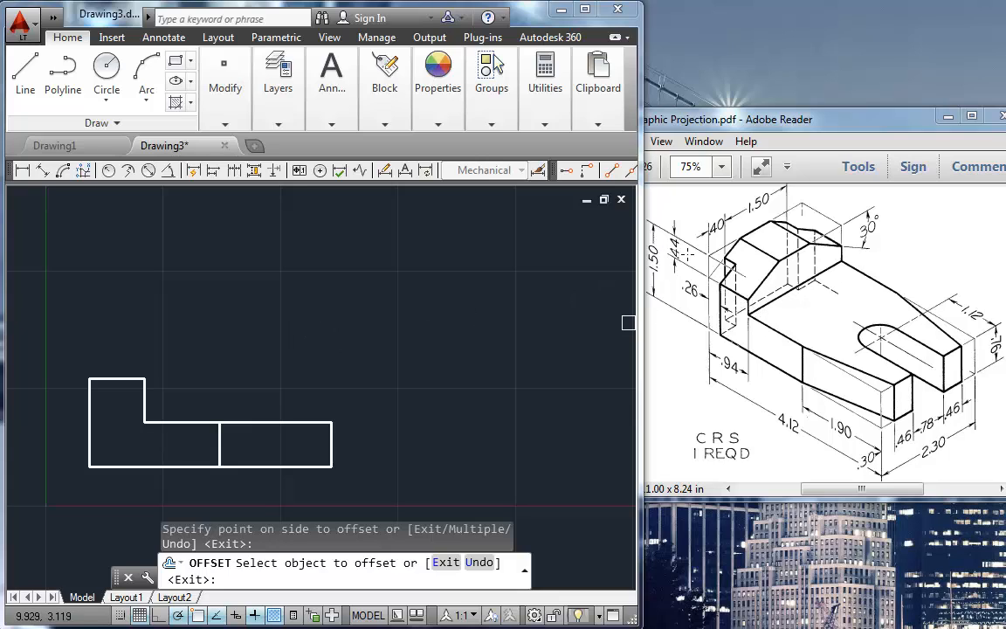
type("o")
key("Return")
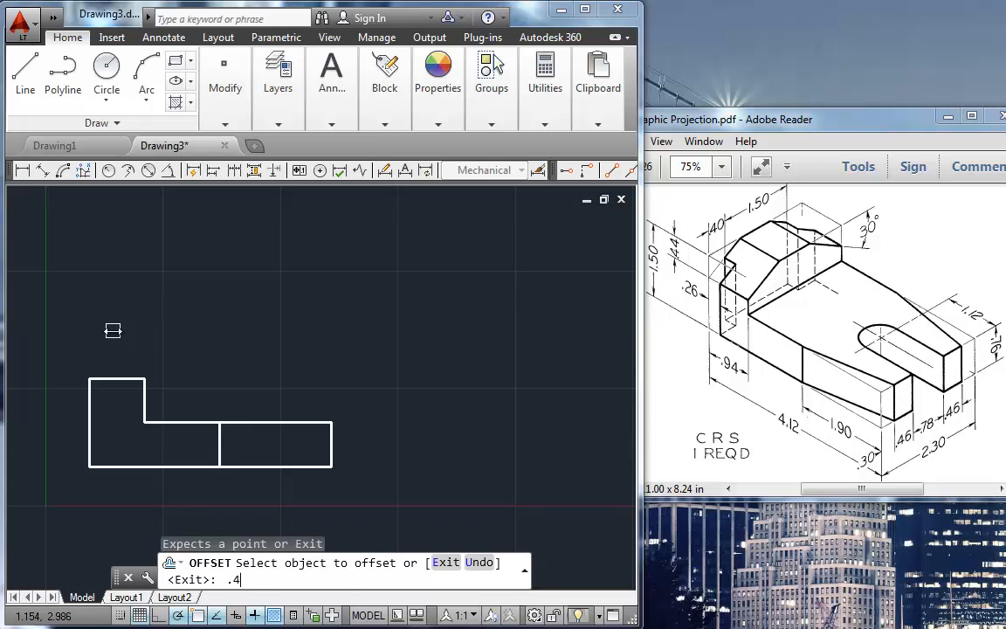
left_click(108, 379)
left_click(125, 486)
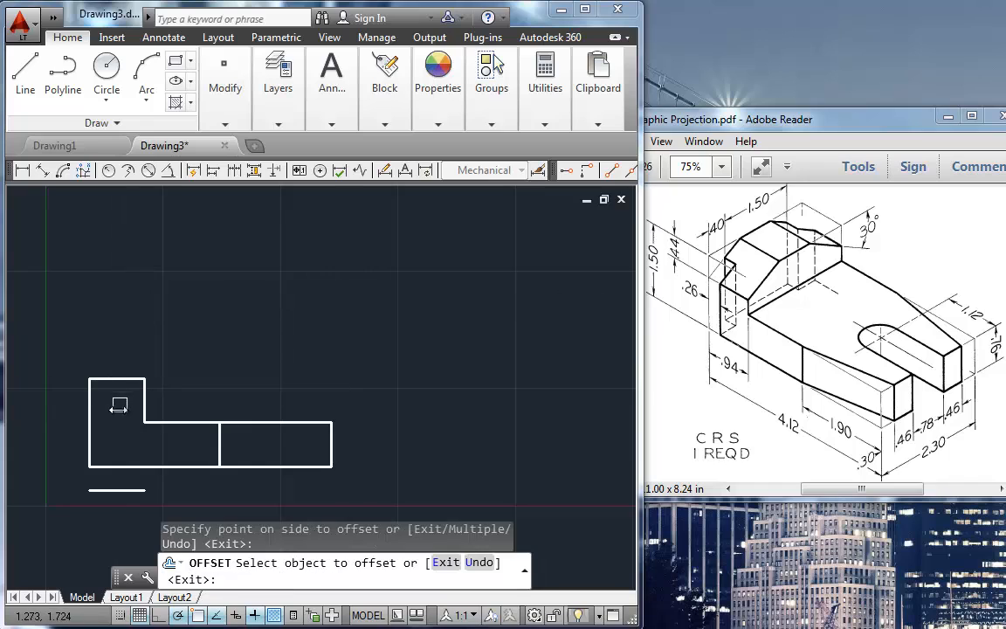
key("Return")
left_click(127, 489)
key("Delete")
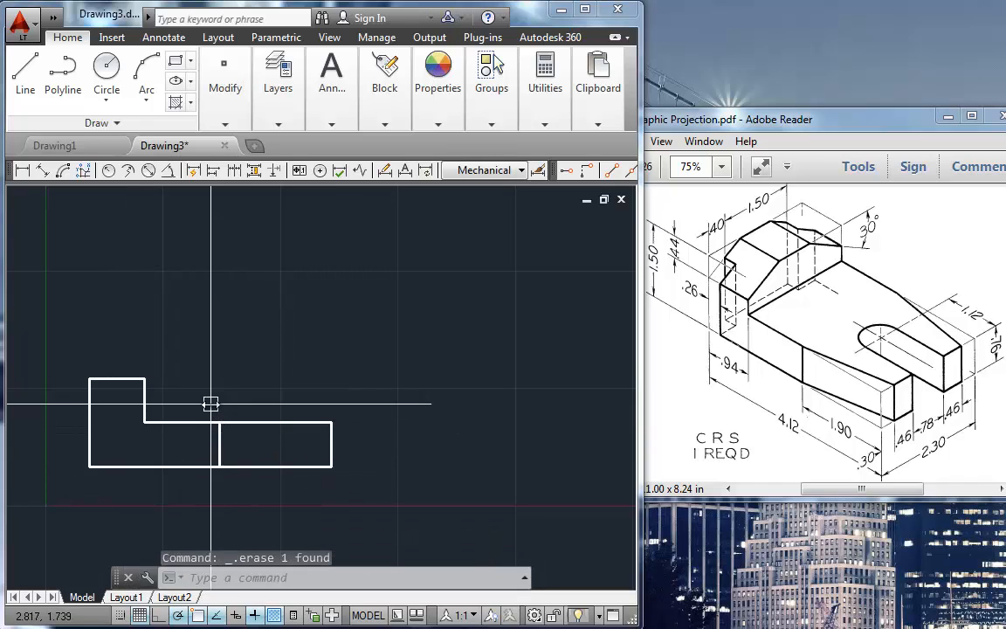
Step: Offset the top edge of the L-shaped outline's raised block downward by .44
type("o")
key("Return")
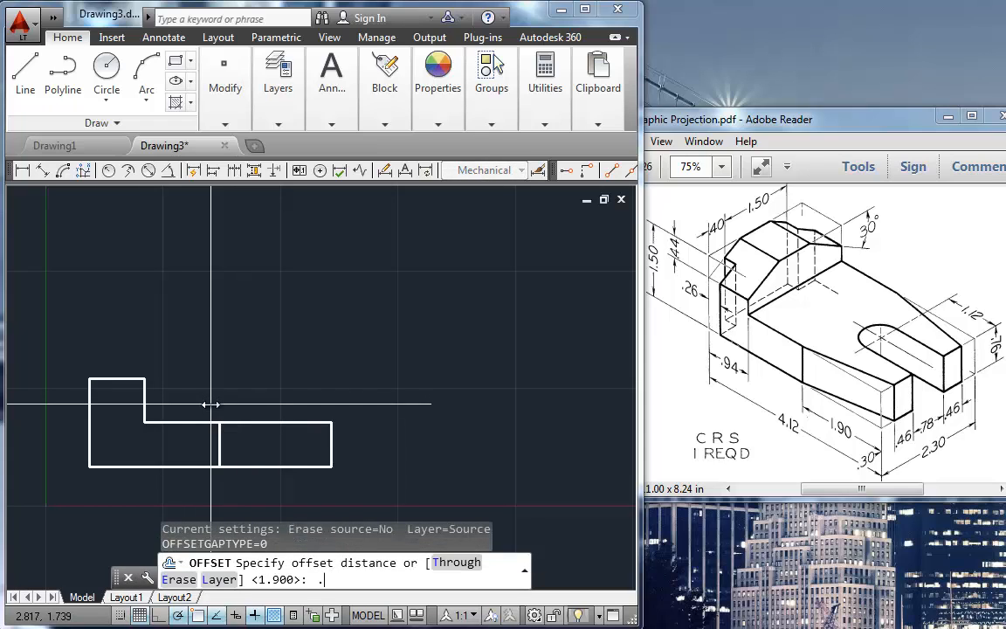
key("Return")
left_click(126, 381)
left_click(103, 407)
key("Return")
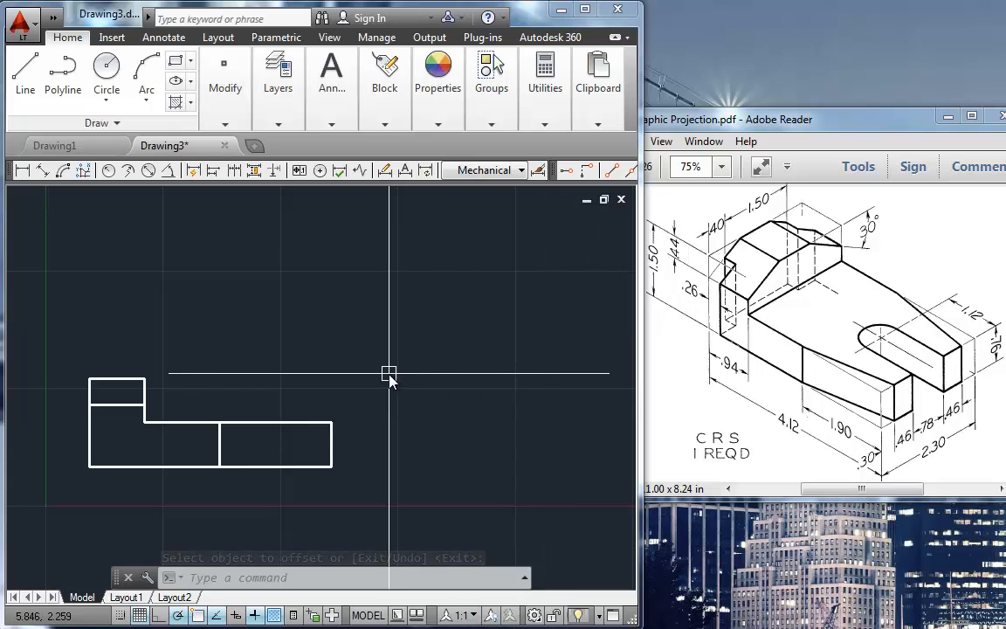
Step: Offset the outline's left edge .26 to the right
type("o")
key("Return")
type(".26")
key("Return")
left_click(90, 444)
left_click(110, 445)
key("Return")
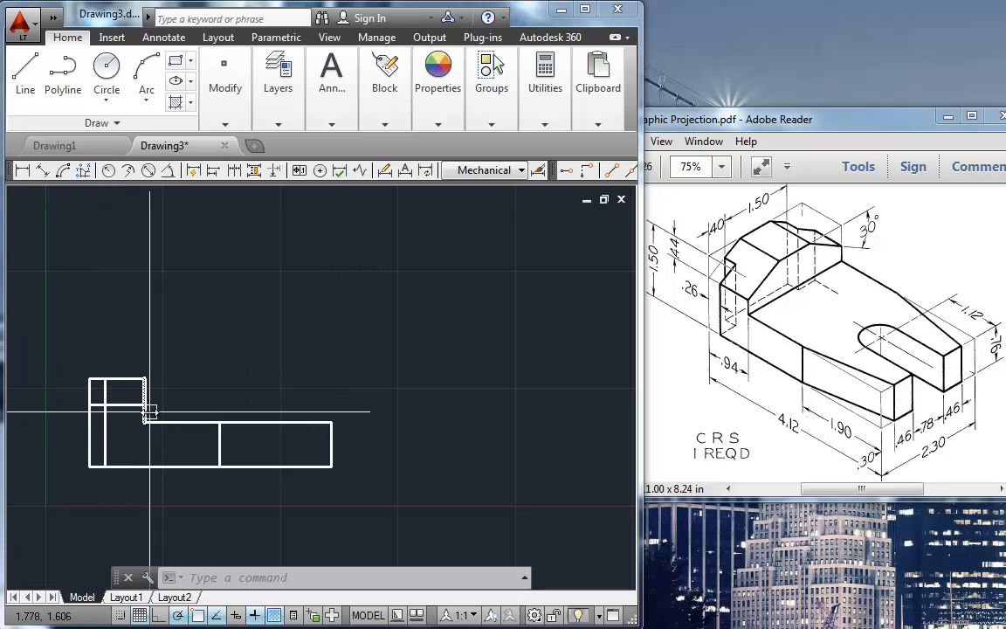
Step: Shorten the horizontal line inside the raised block so its left end meets the .26 offset vertical line
scroll(114, 406, "up", 4)
left_click(70, 407)
left_click(50, 406)
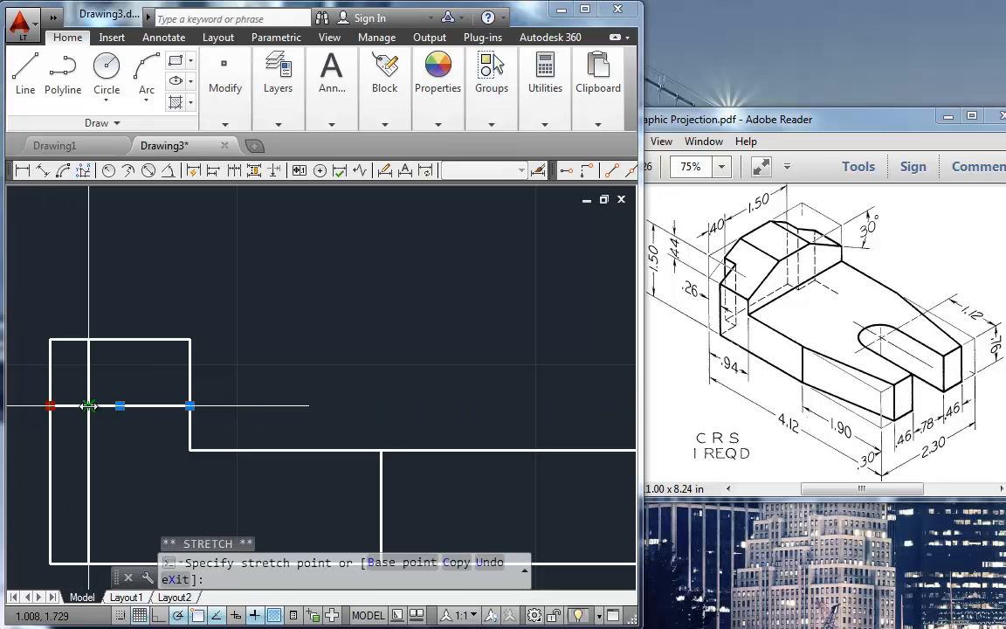
left_click(88, 406)
key("Escape")
key("Escape")
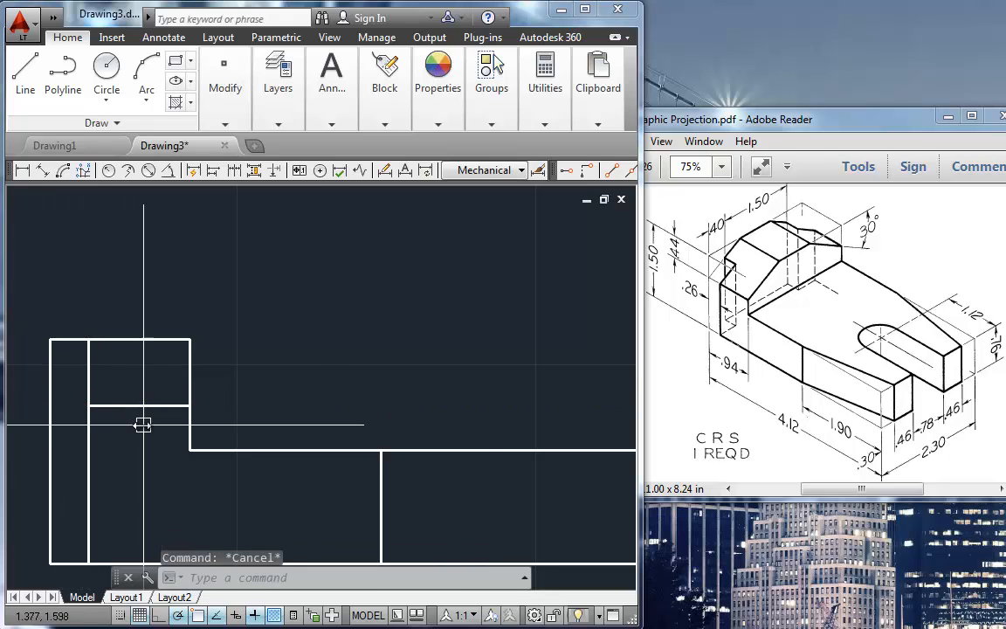
Step: Shorten the .26 offset vertical line by pulling its upper end about 0.11 below the top edge
left_click(92, 376)
left_click(89, 339)
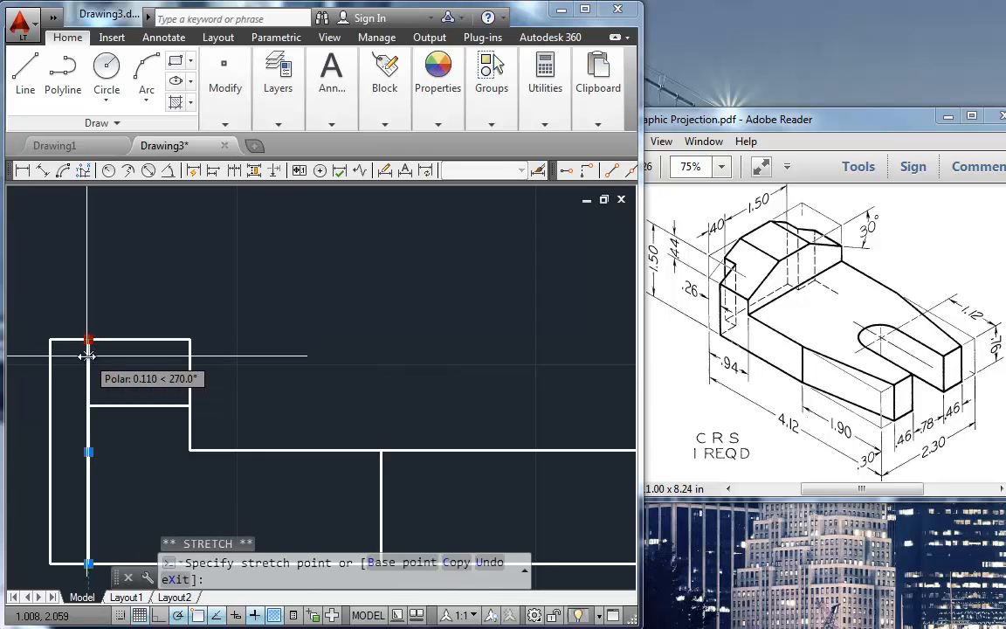
left_click(88, 355)
key("Escape")
key("Escape")
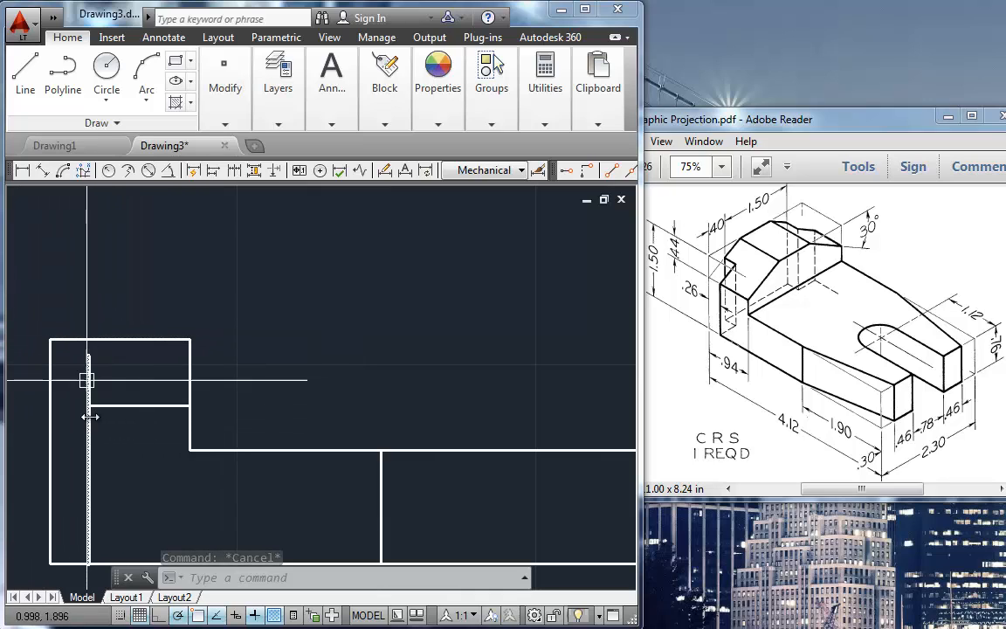
mouse_move(86, 352)
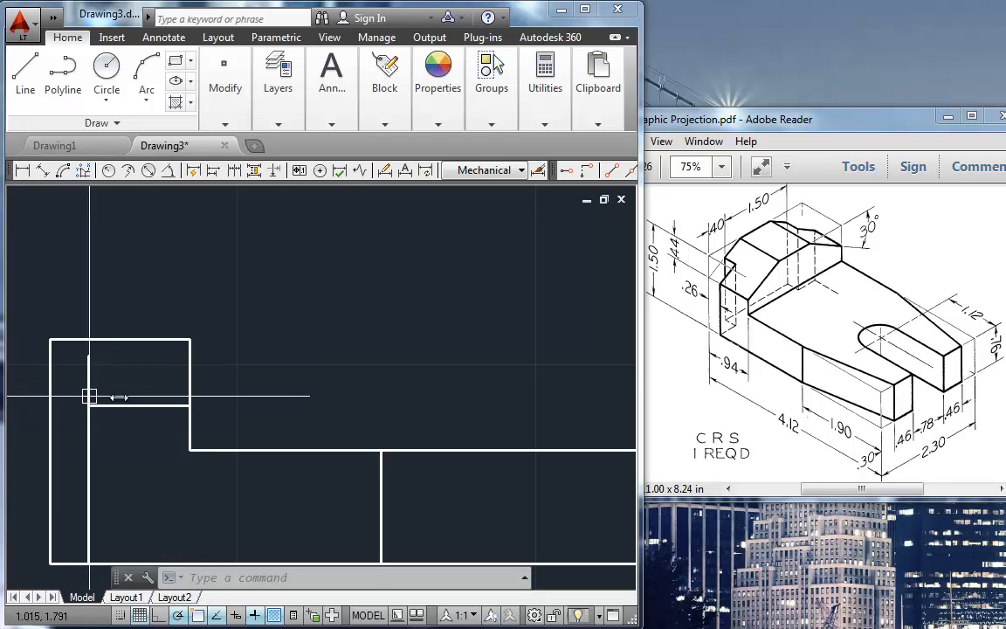
scroll(179, 428, "down", 4)
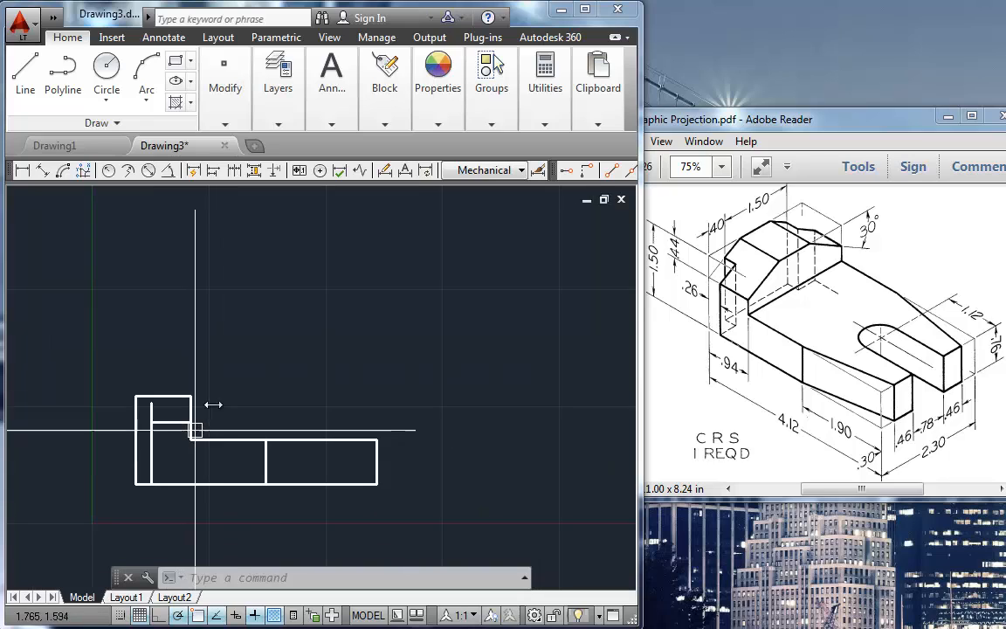
scroll(234, 372, "down", 2)
middle_click_drag(234, 373, 300, 416)
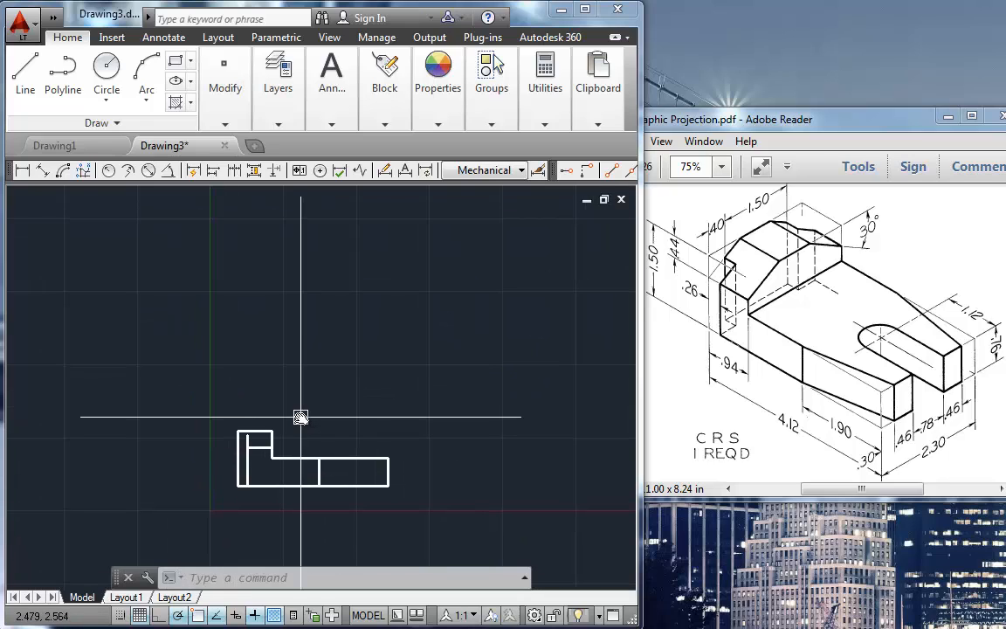
scroll(300, 415, "up", 2)
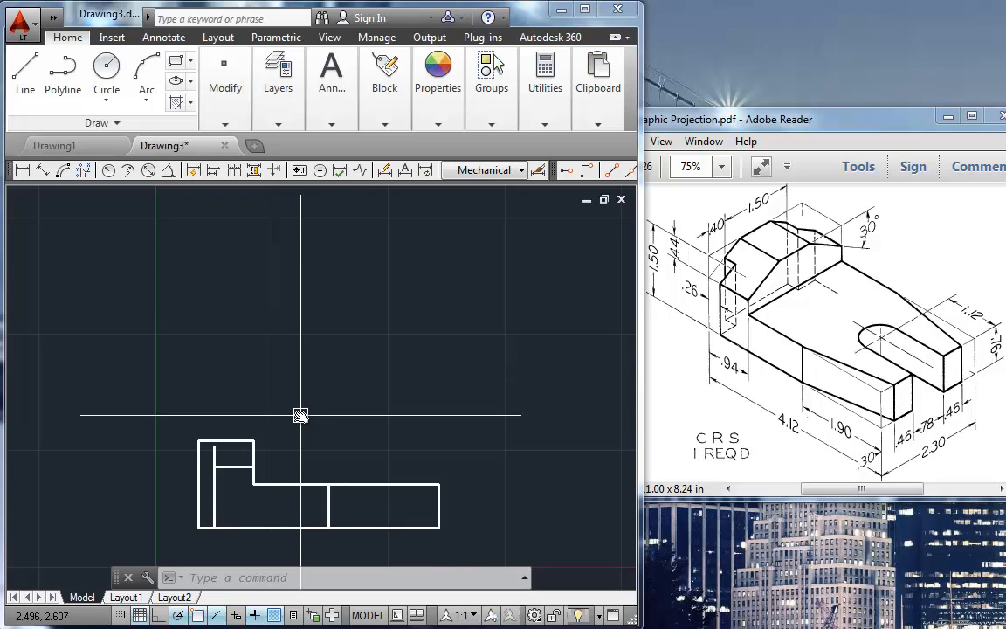
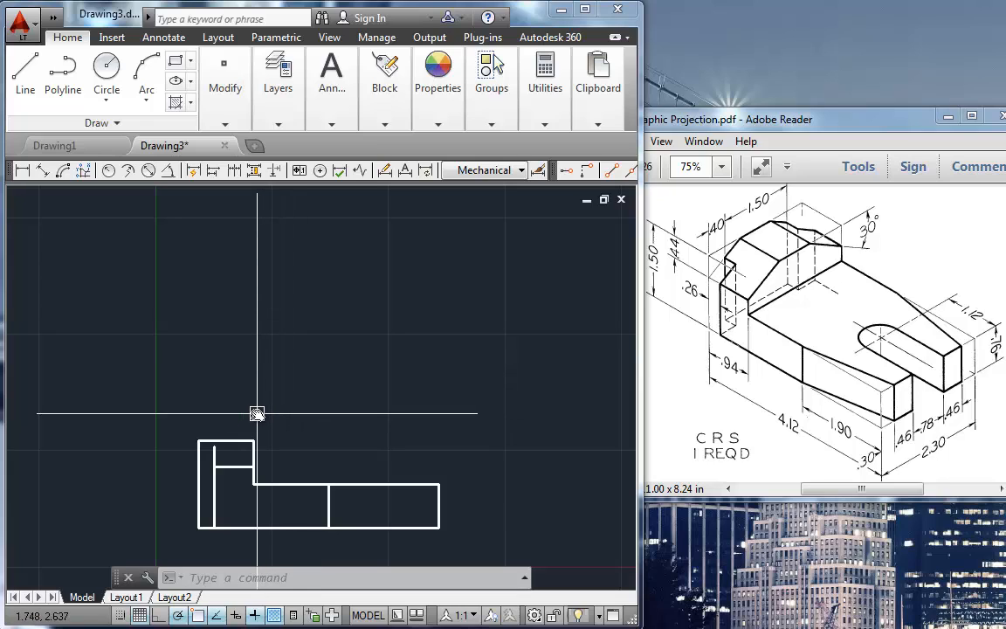
Step: Offset the top edge of the front view's raised block upward by 2
type("OFFSET")
key("Return")
type("2")
key("Return")
left_click(225, 440)
left_click(218, 393)
middle_click_drag(211, 364, 212, 437)
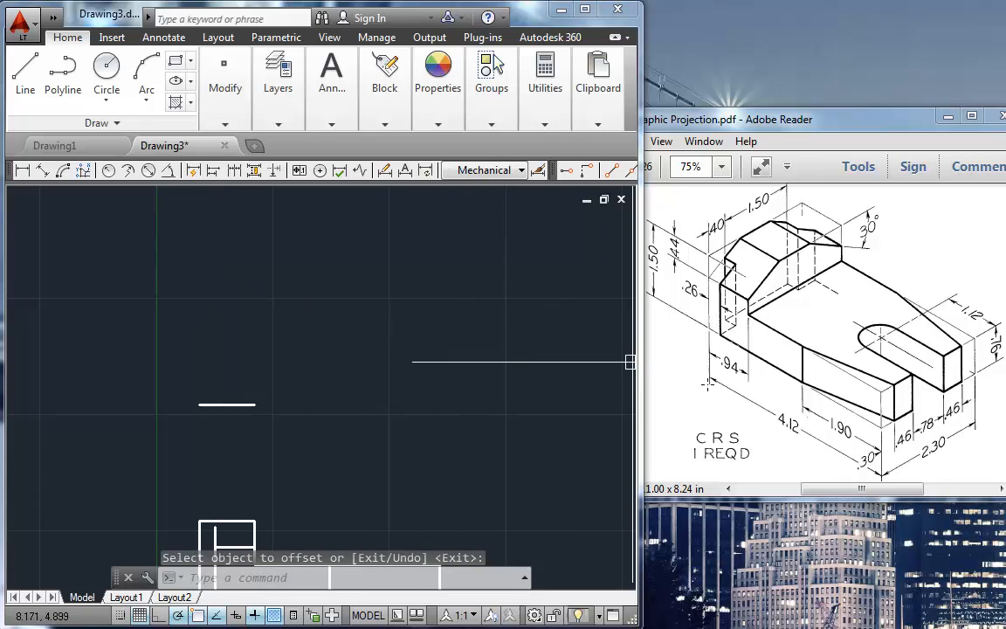
Step: Offset the new line above the front view upward by 2.3 to set the top view's depth
key("Return")
key("Return")
type("2.3")
key("Return")
left_click(223, 404)
left_click(188, 308)
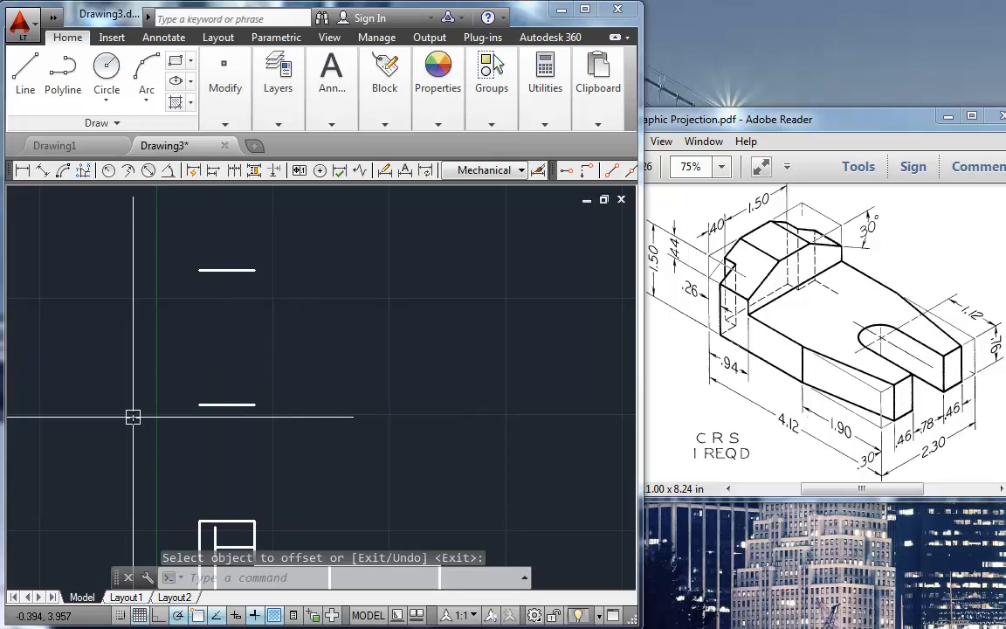
Step: Draw a vertical line joining the left ends of the two offset lines above the front view
key("Escape")
type("l")
key("Return")
left_click(199, 270)
left_click(199, 405)
key("Escape")
scroll(157, 424, "down", 2)
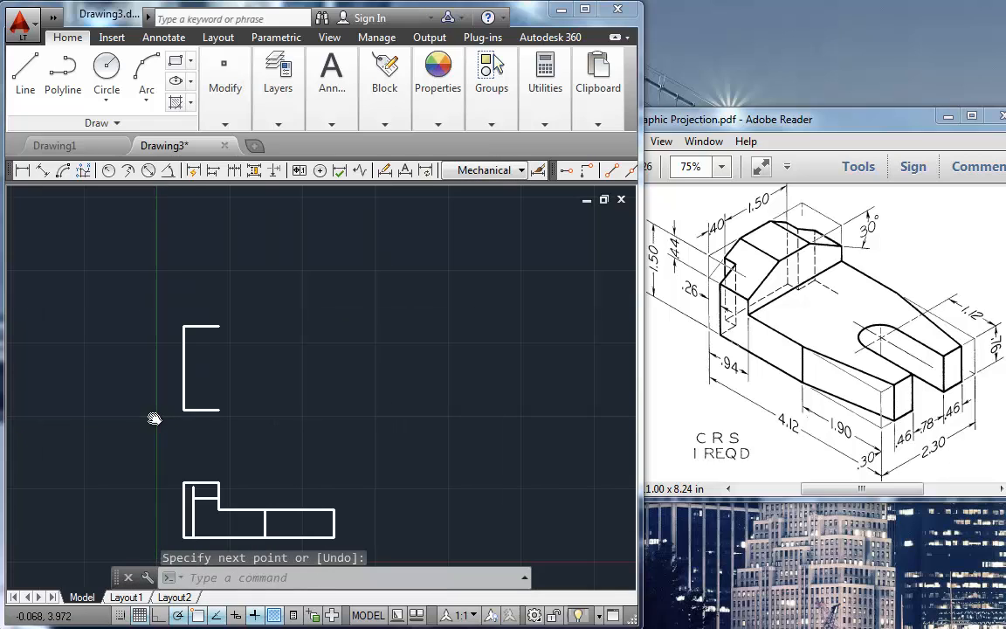
Step: Draw a vertical projection line from the front view's right end up past the upper line of the top view
middle_click_drag(154, 419, 114, 412)
type("l")
key("Return")
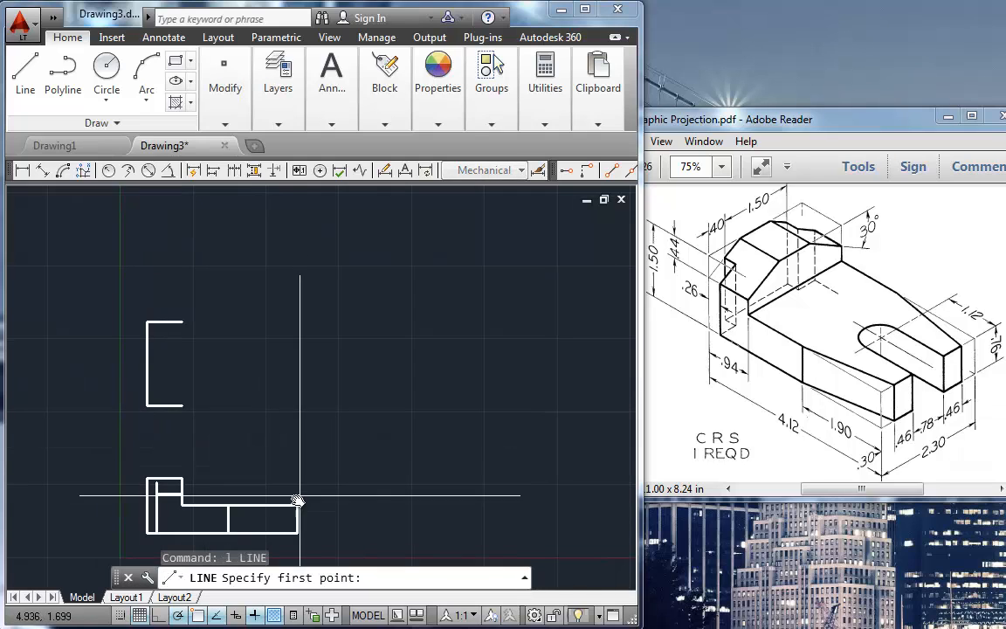
left_click(300, 498)
left_click(297, 291)
key("Escape")
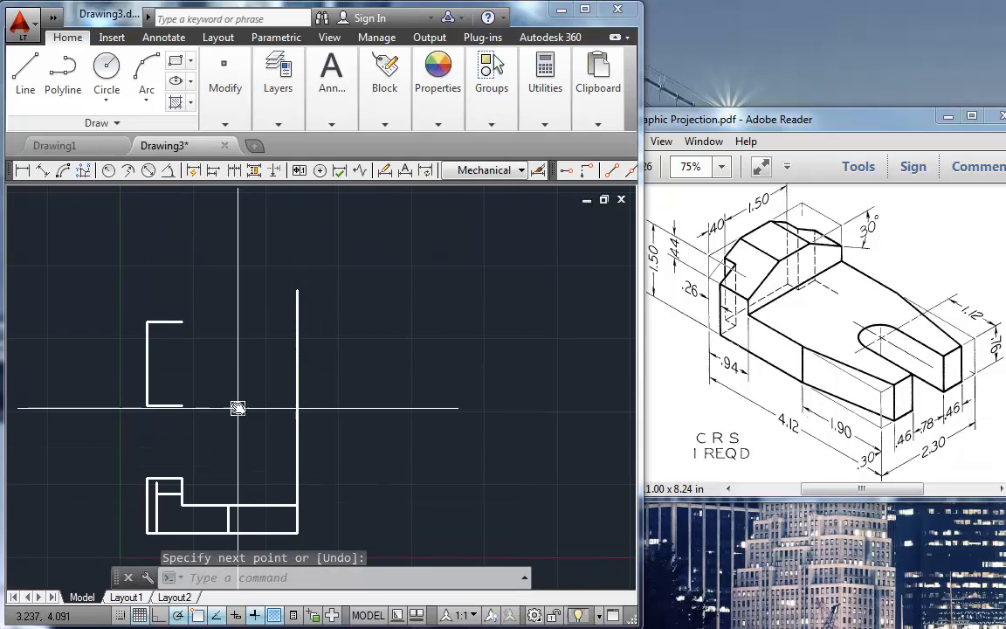
Step: Fillet the top view's two horizontal edges with the right projection line to close the rectangle with sharp corners
type("f")
key("Return")
left_click(173, 322)
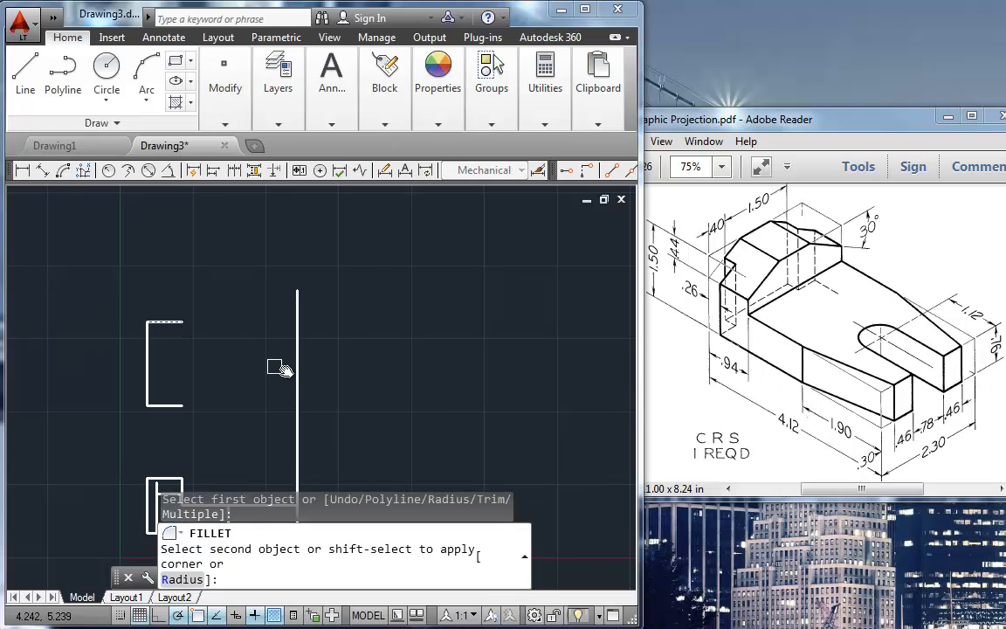
left_click(296, 377)
key("Return")
left_click(292, 358)
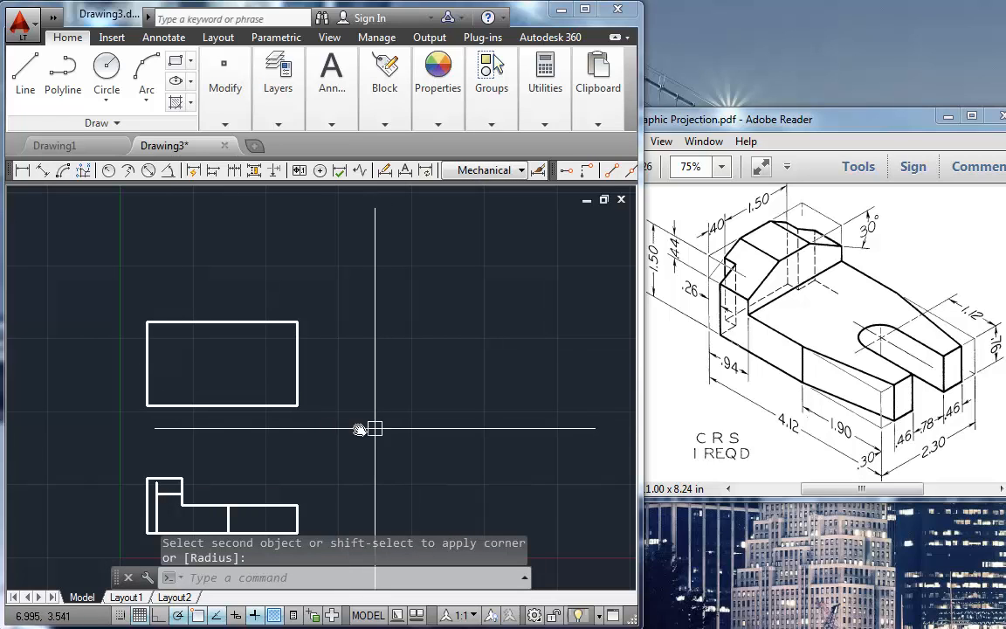
Step: Draw a vertical projection line from the bottom of the front view's inner vertical line up to the rectangle's top edge
type("1")
key("Return")
left_click(228, 531)
left_click(228, 325)
key("Return")
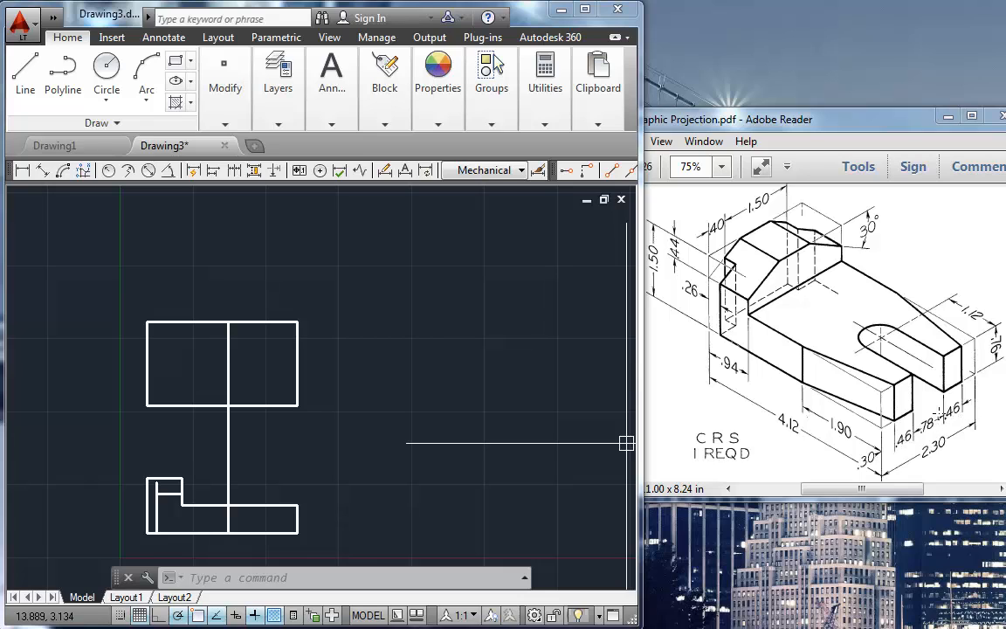
Step: Draw a short horizontal reference line extending outward to the right from the rectangle's lower-right corner
type("1")
key("Return")
left_click(299, 406)
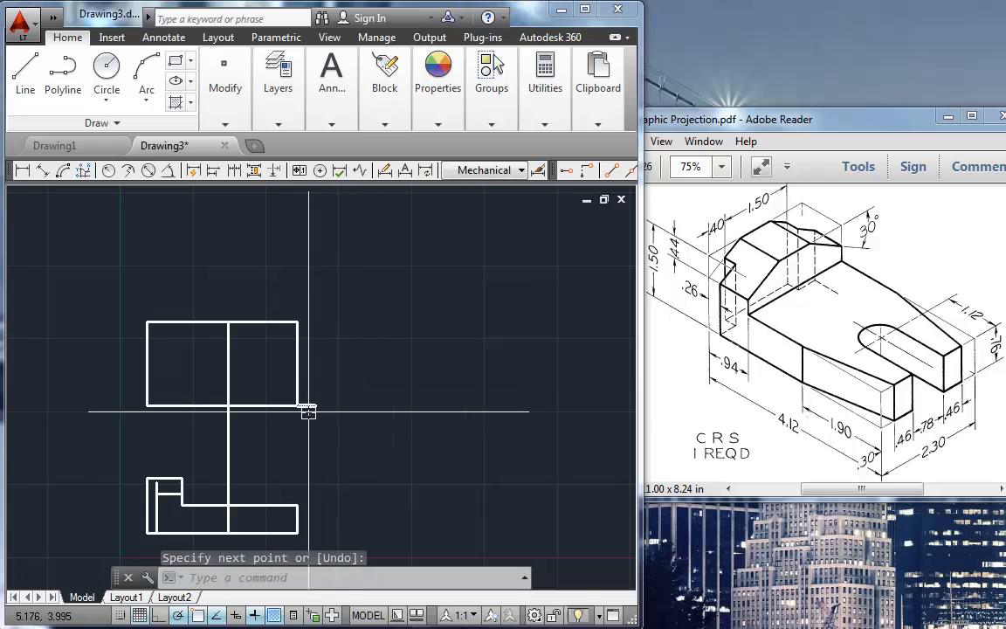
scroll(308, 411, "up", 2)
Step: Offset the short horizontal reference line at the rectangle's lower-right corner upward by .3
type("o")
key("Return")
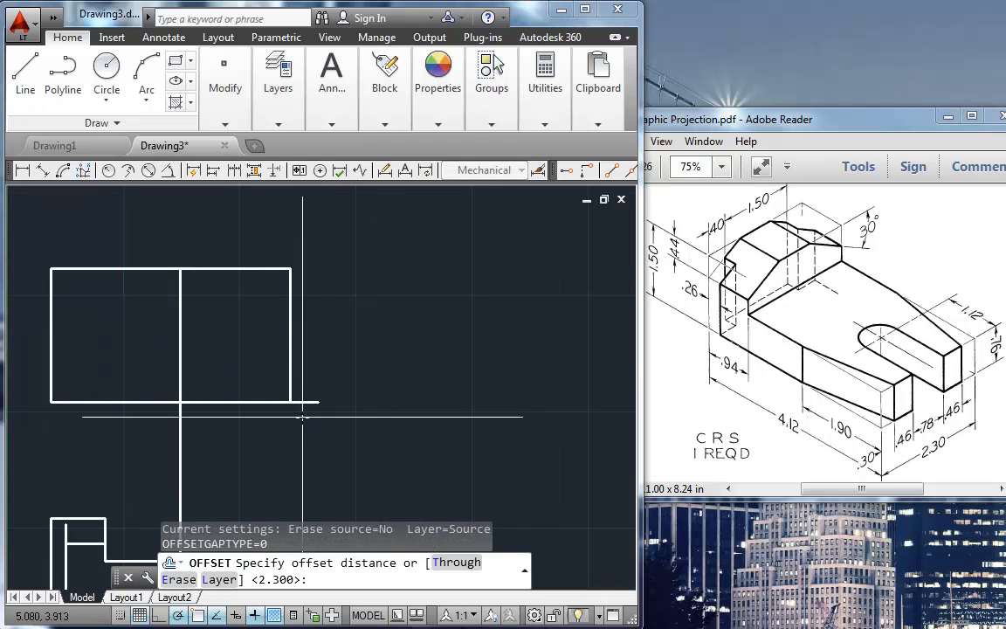
type(".3")
key("Return")
left_click(302, 402)
left_click(310, 393)
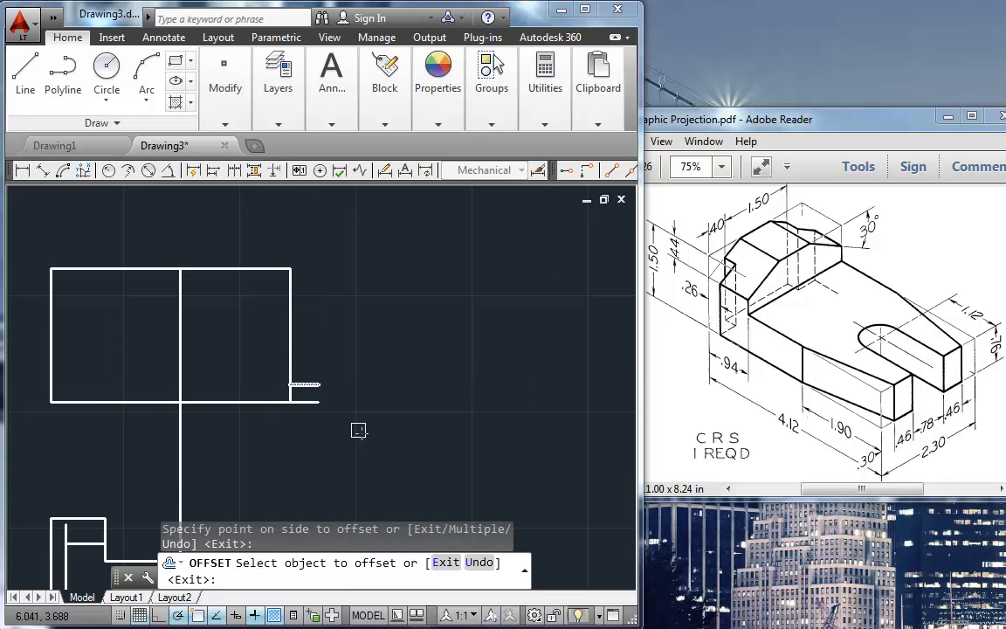
key("Return")
Step: Offset the .3 reference line upward by .46 to mark the slot's lower edge
key("Return")
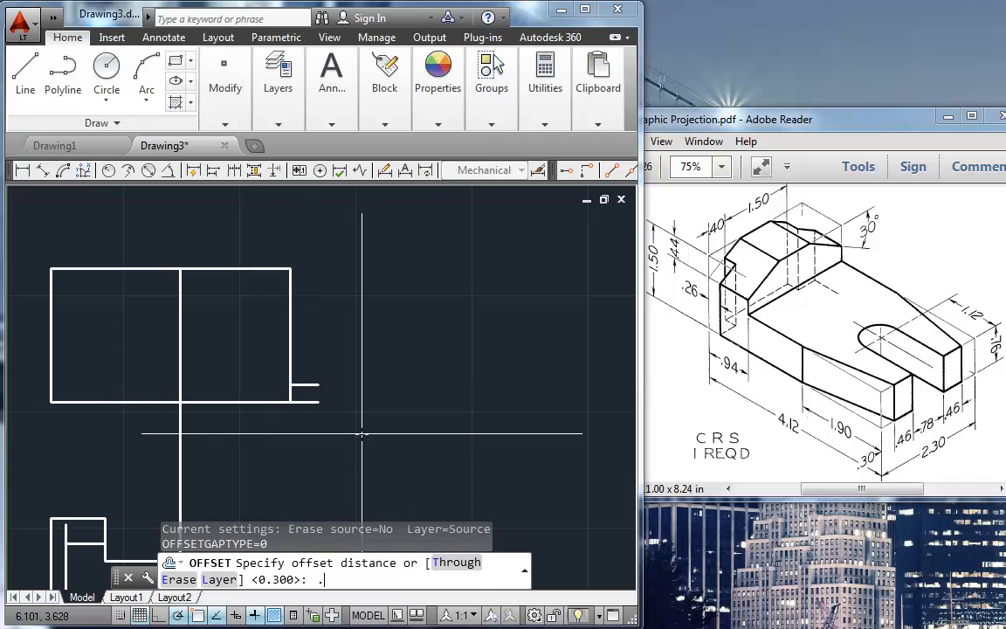
key("Return")
left_click(316, 385)
left_click(314, 366)
key("Return")
Step: Offset the slot's lower reference line upward by .78 to mark the slot's upper edge
key("Return")
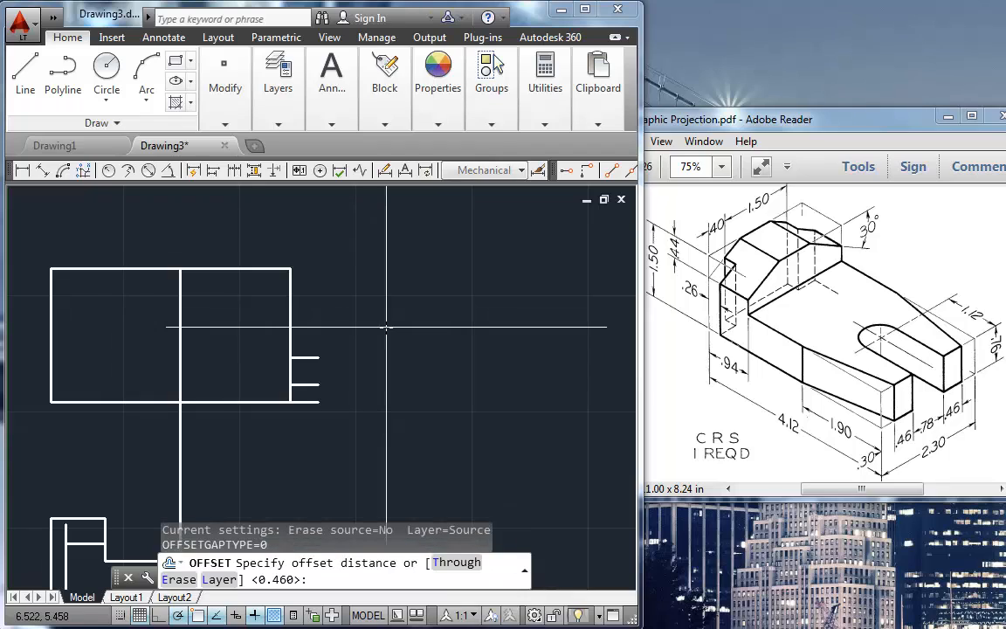
type(".78")
key("Return")
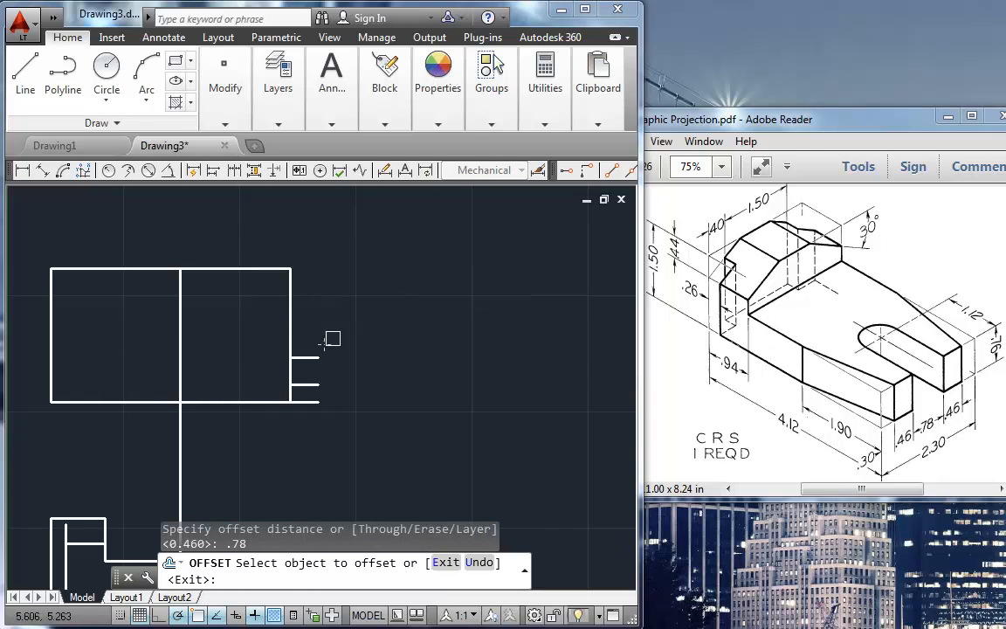
left_click(312, 356)
left_click(336, 328)
key("Return")
Step: Offset the slot's upper reference line upward by .46 to mark the end of the upper prong
key("Return")
type(".46")
key("Return")
left_click(314, 312)
left_click(327, 293)
key("Return")
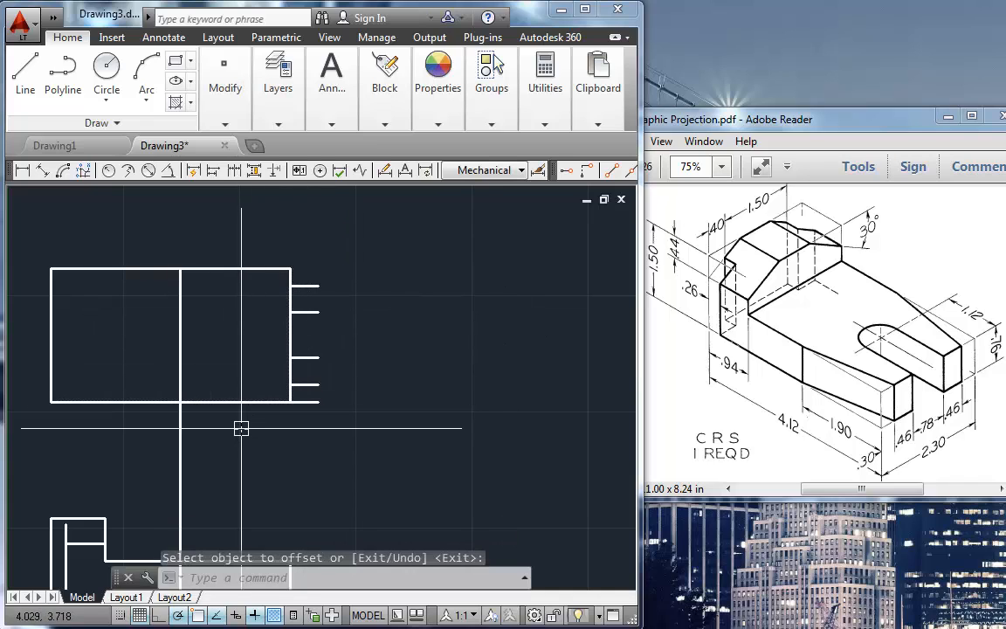
Step: Draw the two tapered edges from the projection line's crossings with the rectangle's long edges to the outer prong marks on the right edge
type("l")
key("Return")
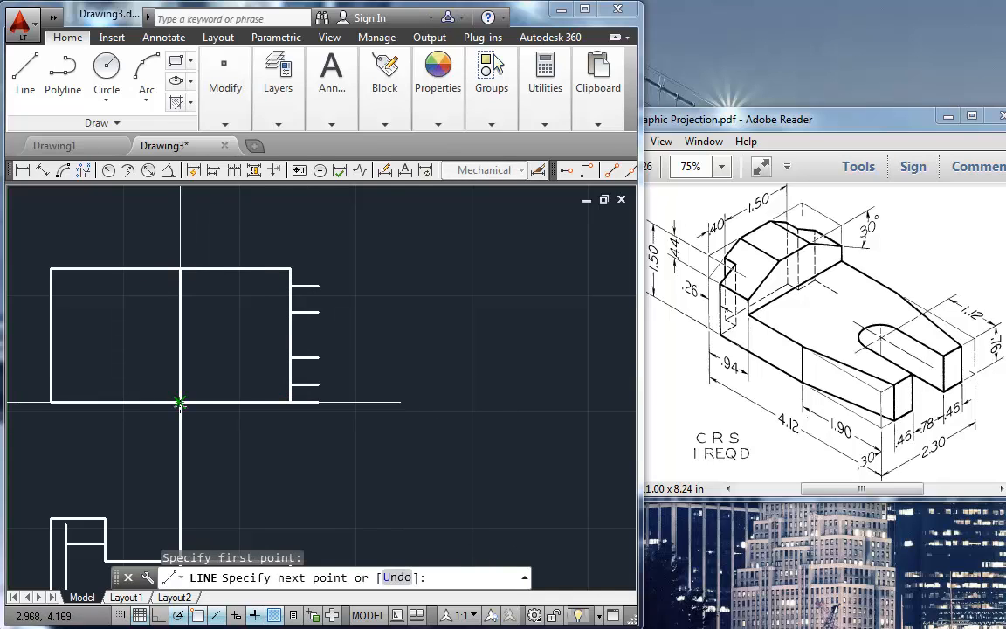
left_click(291, 384)
key("Return")
key("Return")
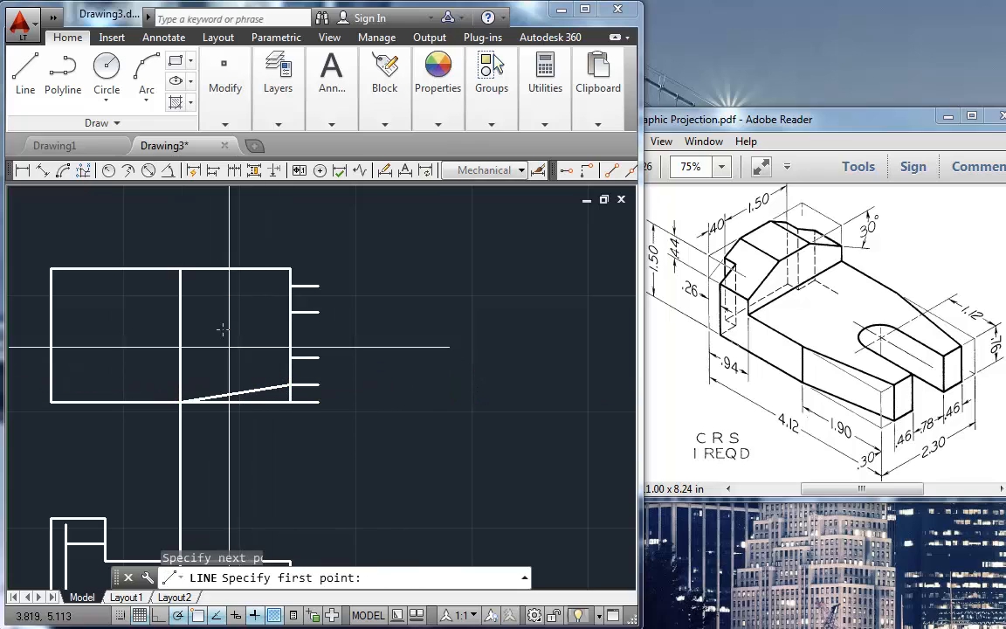
left_click(193, 274)
left_click(284, 285)
key("Return")
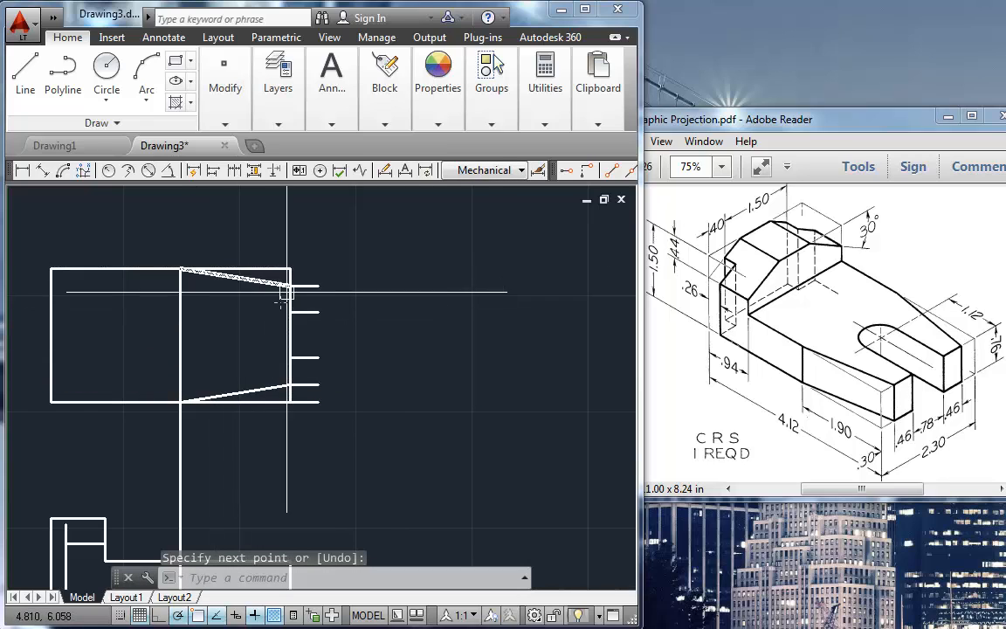
key("Return")
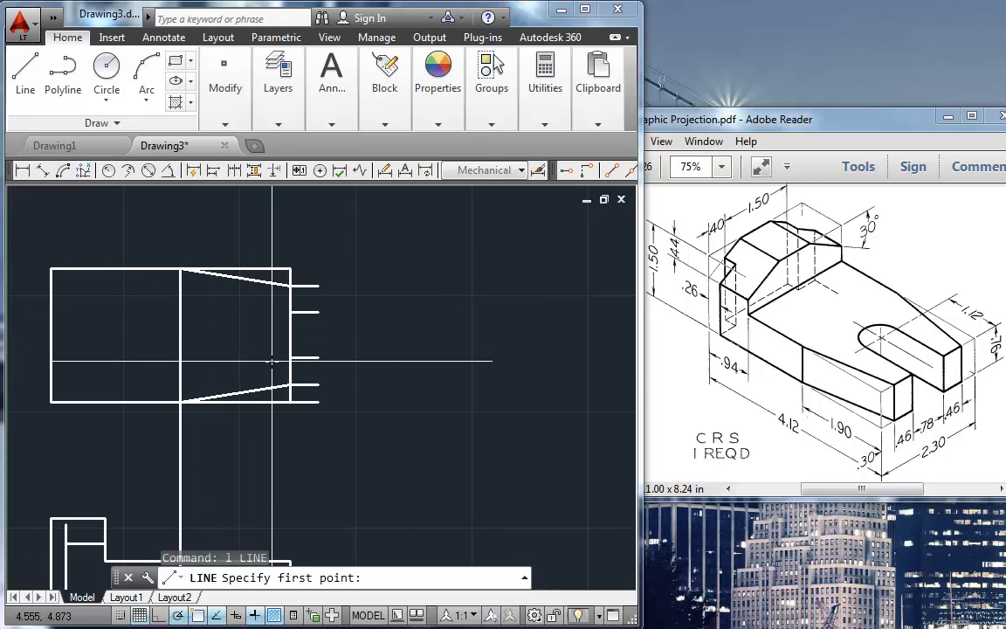
left_click(291, 358)
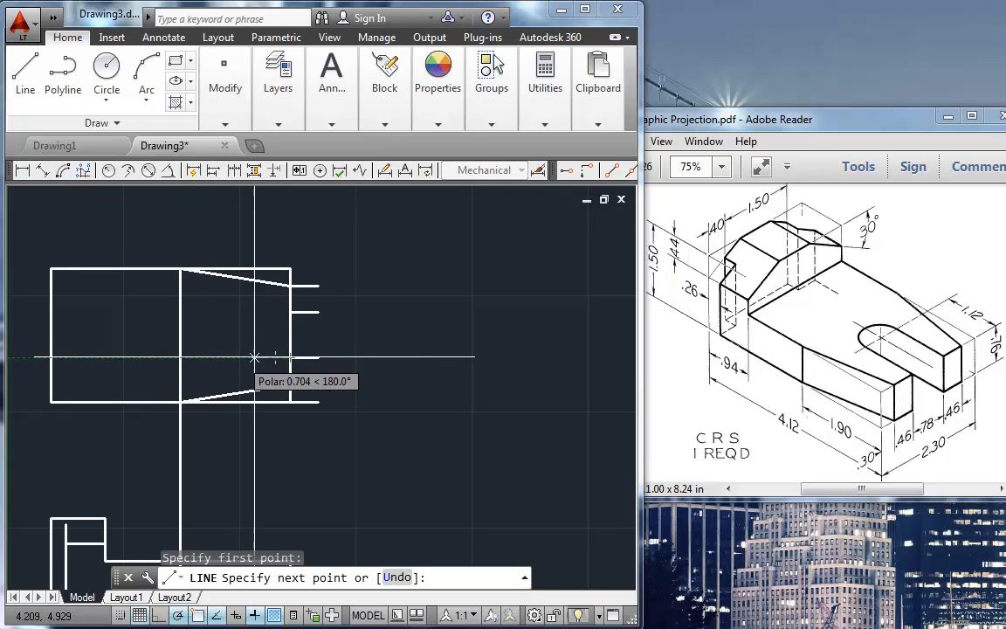
key("Escape")
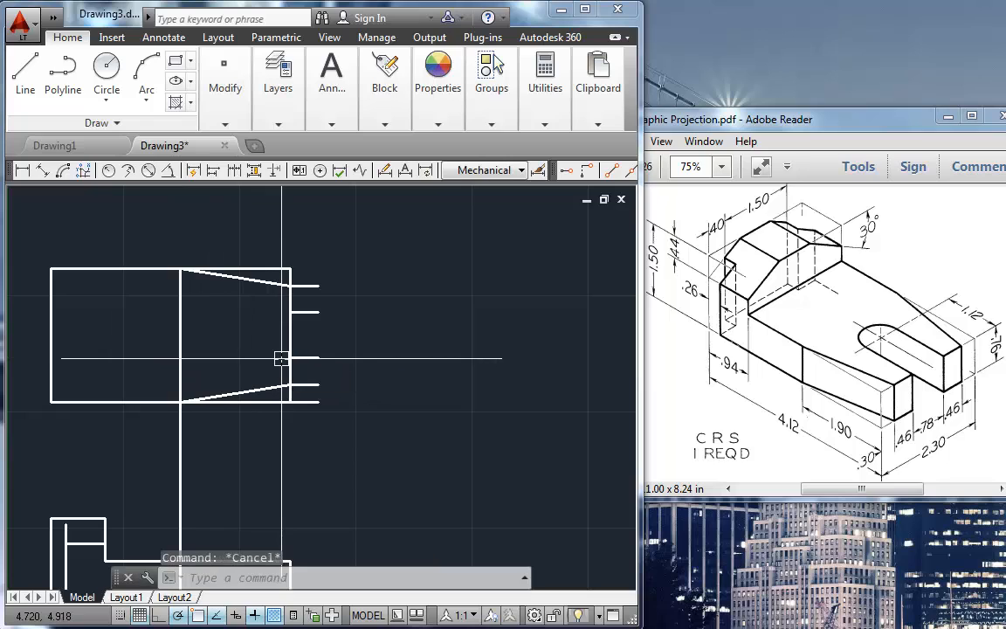
Step: Delete the vertical projection line that crosses the top view and runs down to the front view
left_click(179, 351)
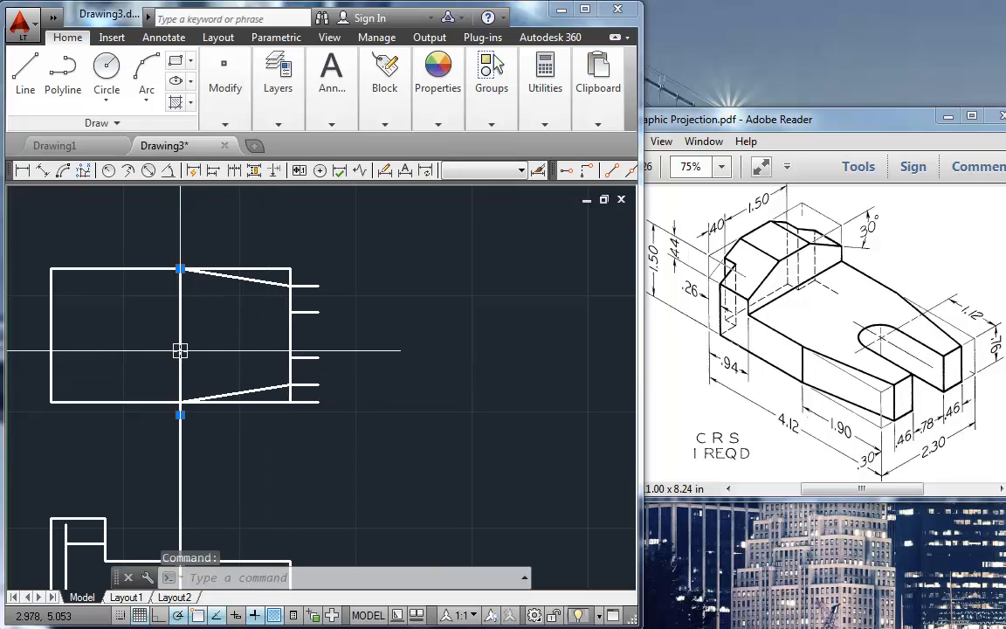
key("Delete")
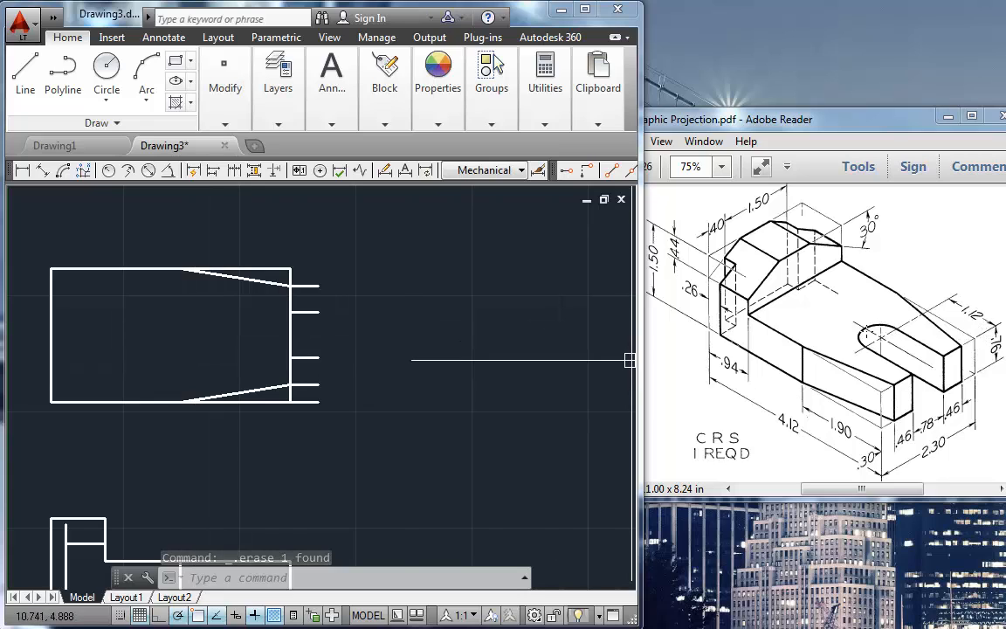
Step: Offset the top view's right edge 1.12 to the left to locate the slot's center
type("o")
key("Return")
type("1.12")
key("Return")
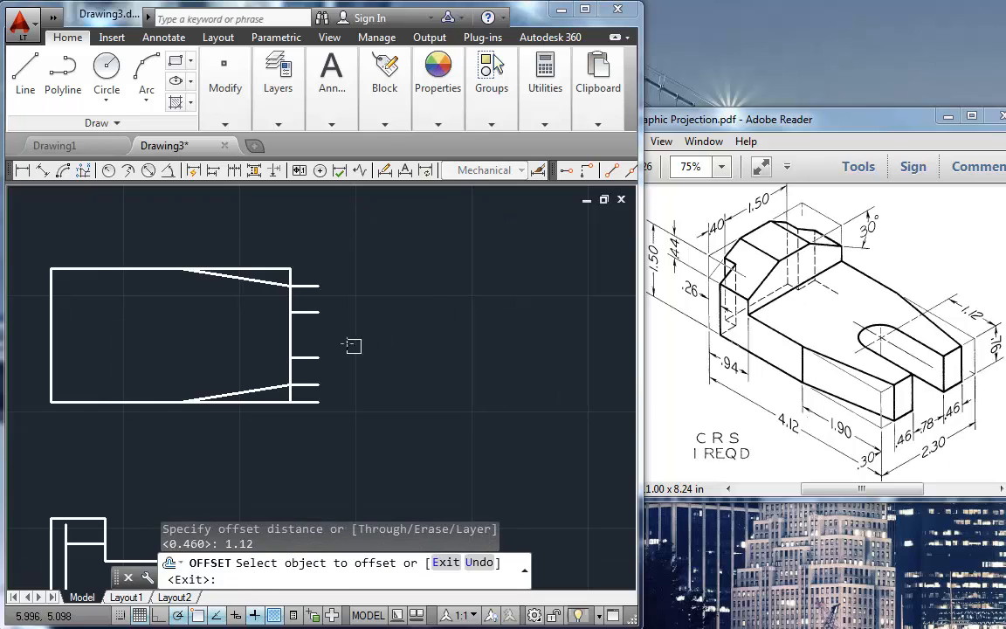
left_click(297, 327)
left_click(169, 359)
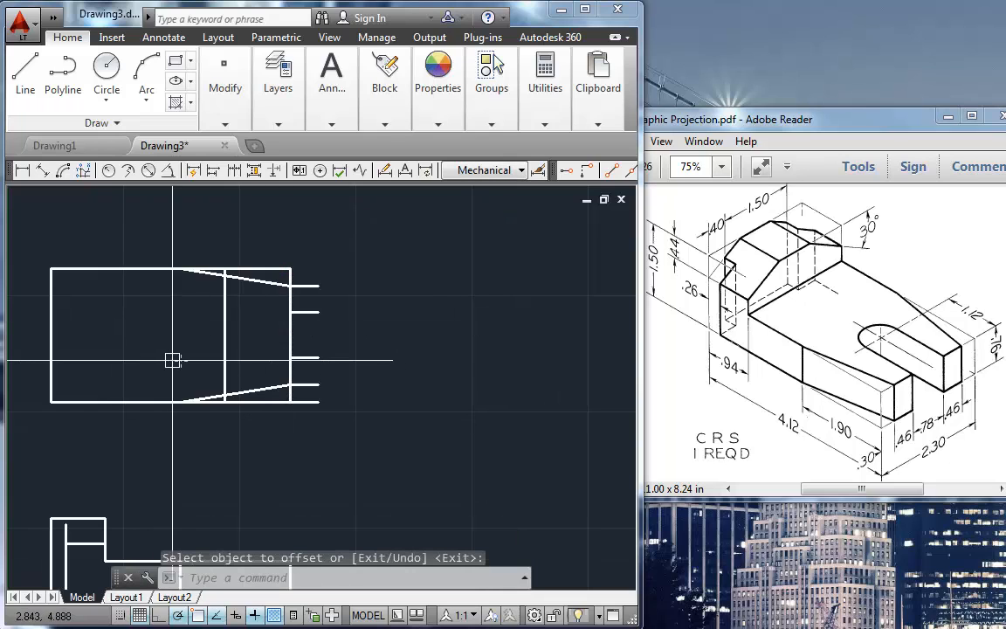
key("Escape")
Step: Stretch the outer ends of the two slot reference lines inward to meet the 1.12 offset vertical line
left_click(310, 357)
left_click(319, 357)
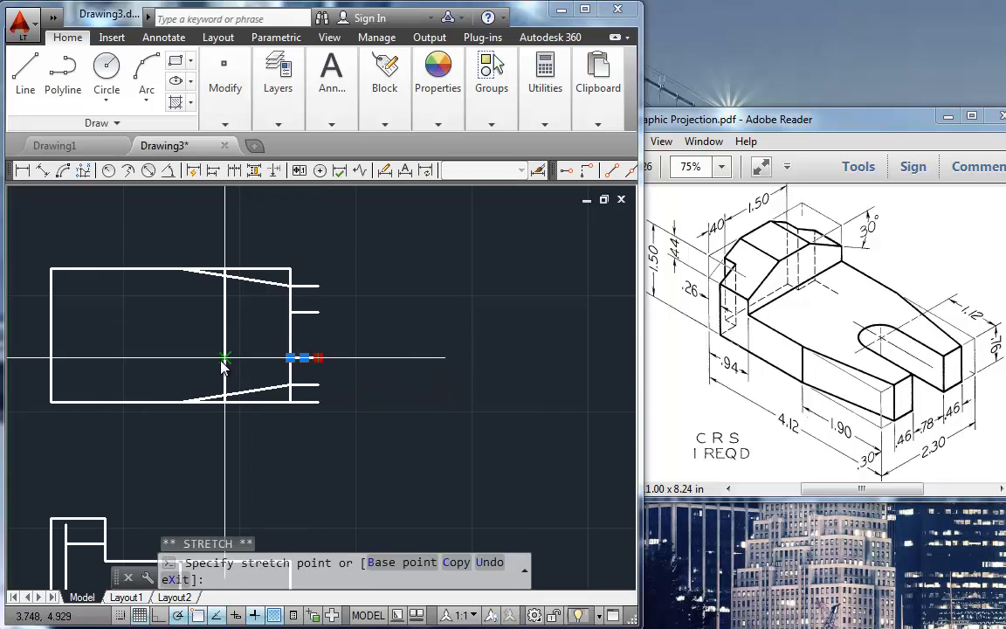
left_click(225, 357)
left_click(305, 311)
left_click(319, 312)
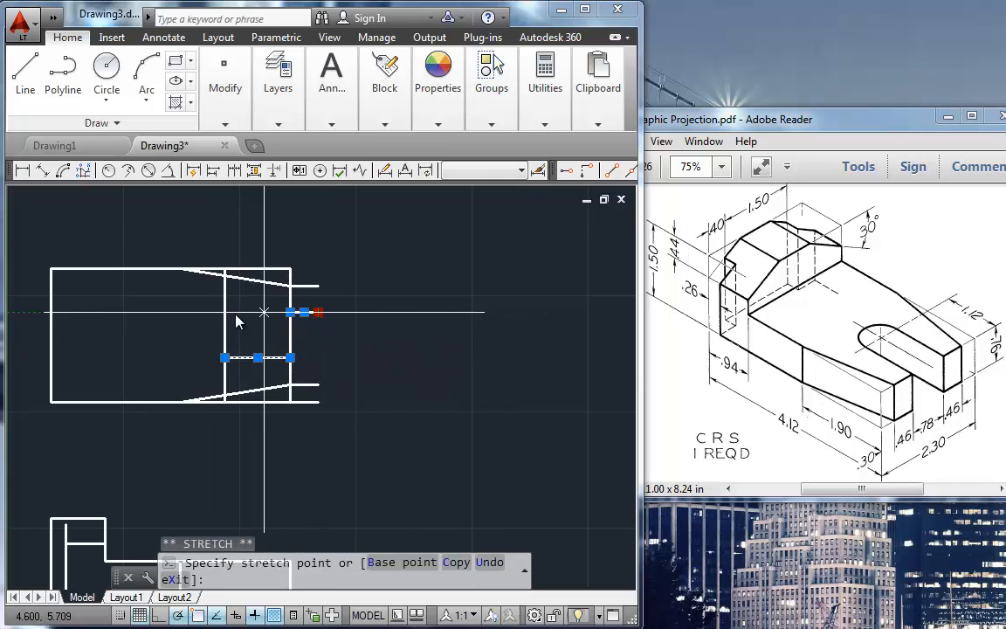
left_click(223, 313)
Step: Draw a circle centered on the midpoint of the 1.12 offset line, with its radius reaching the upper slot line's end
type("o")
key("Return")
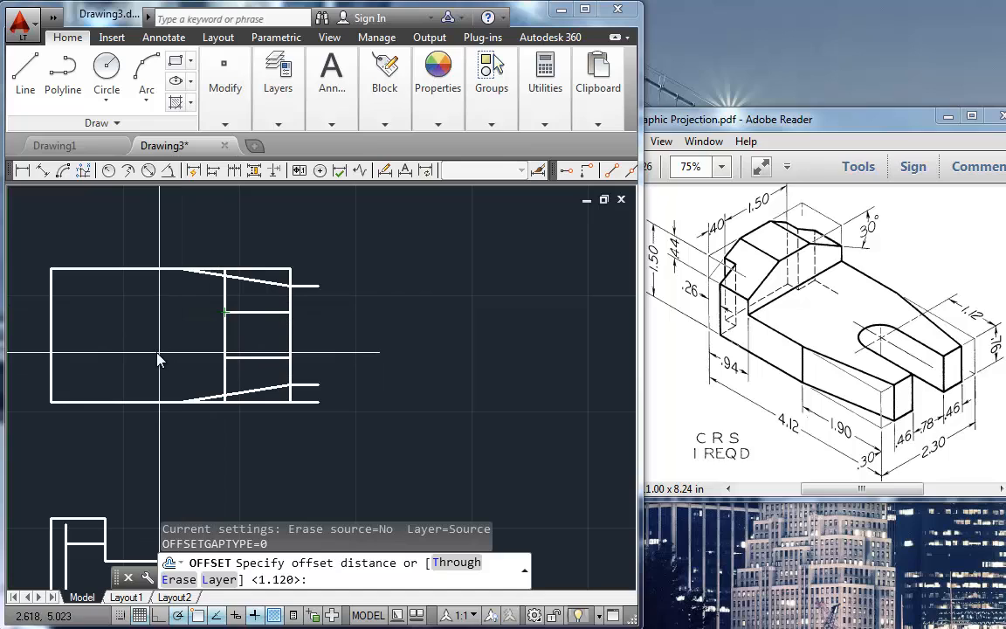
left_click(108, 76)
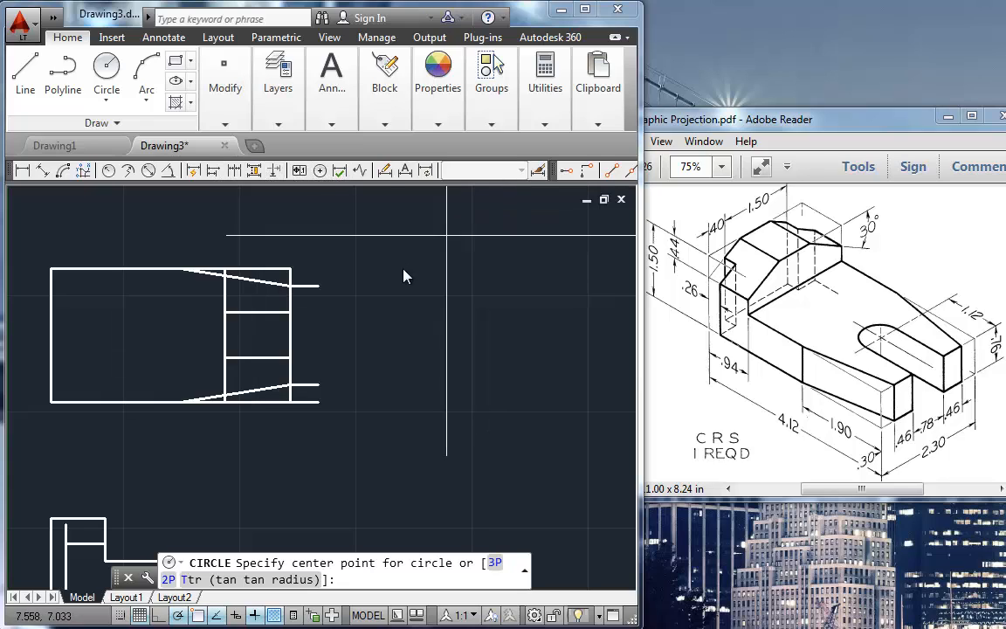
type("mid")
key("Return")
left_click(223, 335)
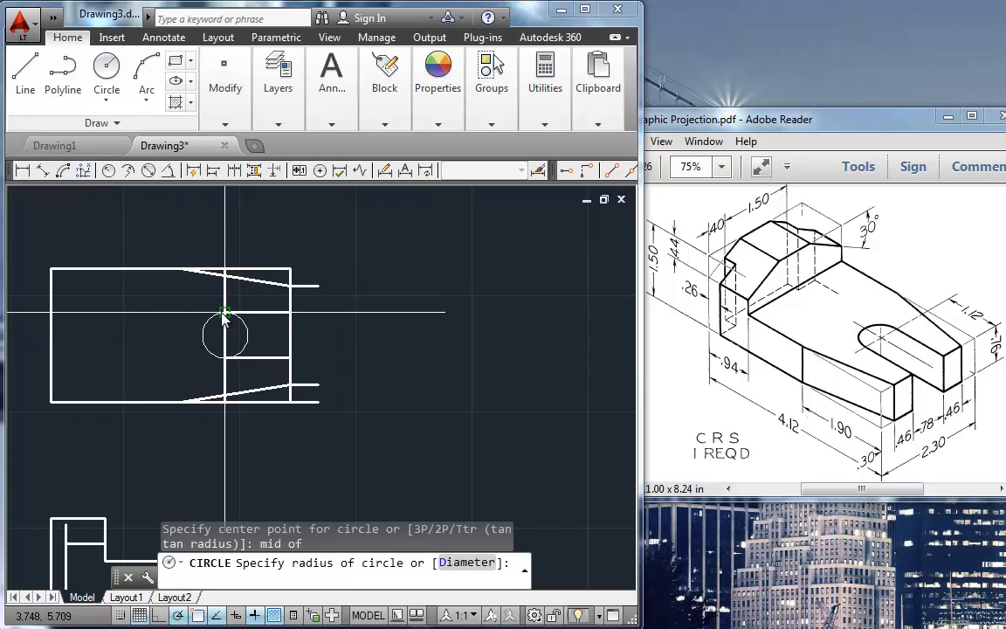
left_click(225, 312)
key("Return")
key("Escape")
Step: Regenerate the drawing and inspect where the circle meets the lower slot line
scroll(121, 373, "up", 10)
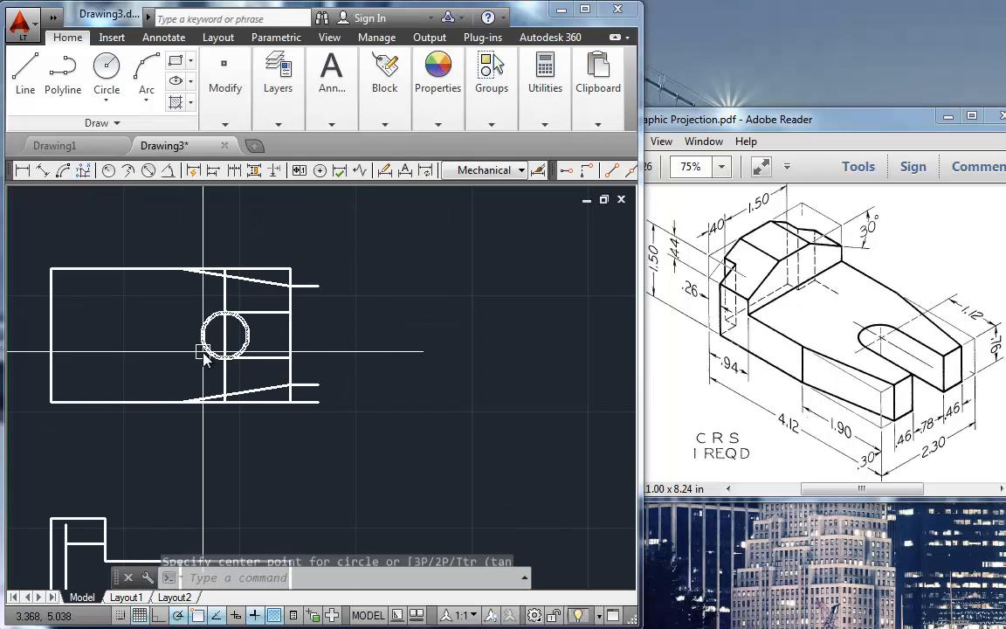
scroll(246, 462, "up", 2)
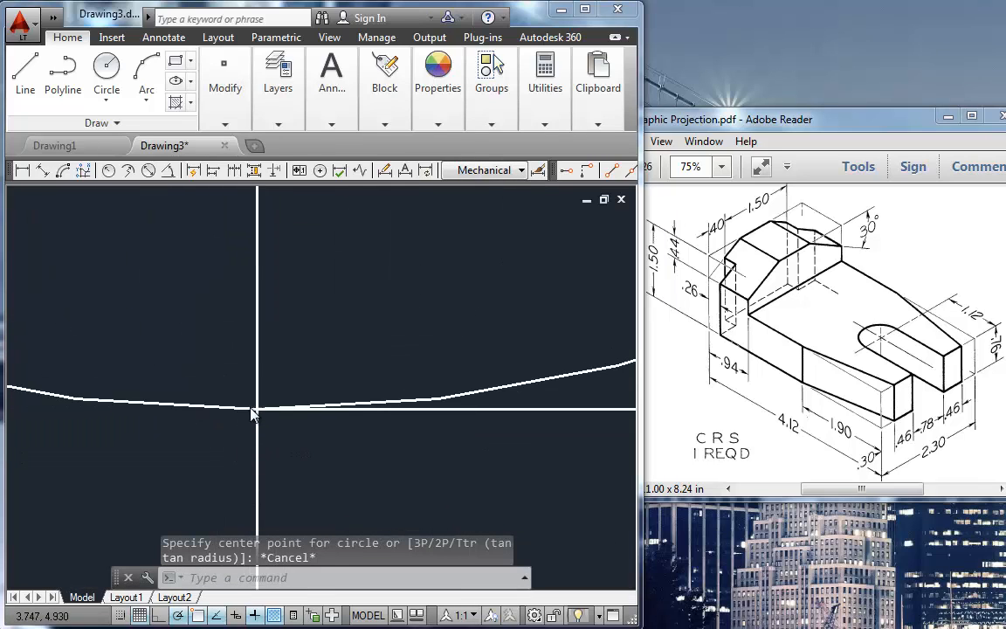
scroll(250, 408, "down", 2)
type("re")
key("Return")
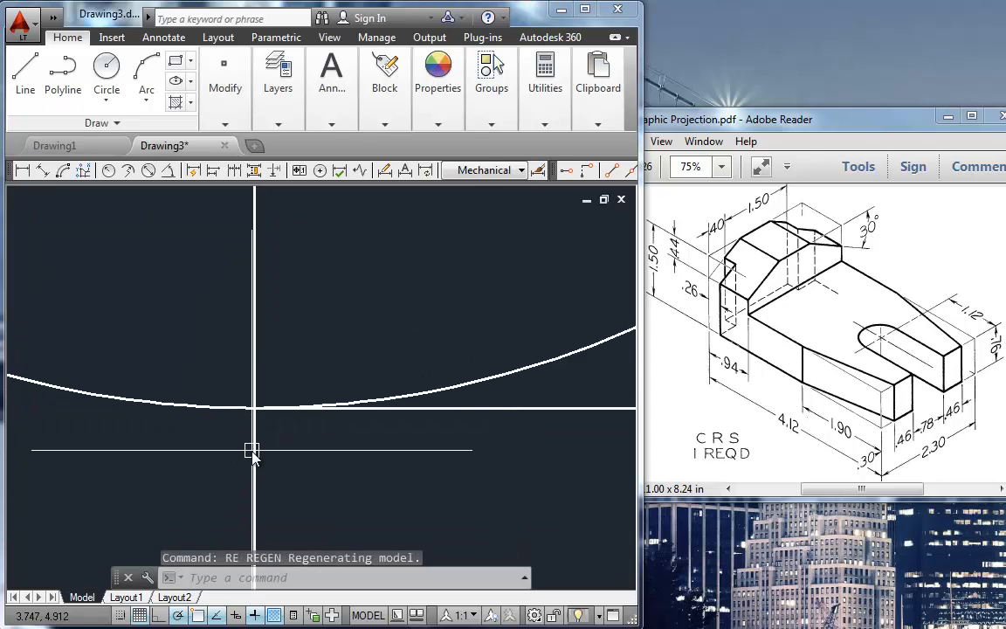
scroll(254, 451, "down", 10)
scroll(259, 455, "up", 5)
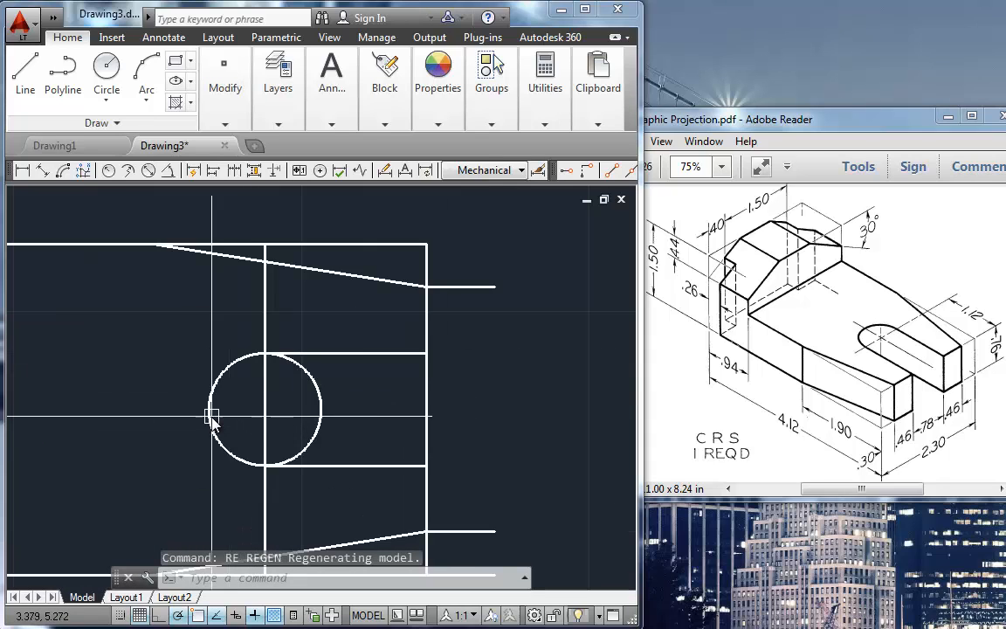
Step: Erase the three short reference lines extending beyond the top view's right edge
scroll(265, 385, "down", 3)
left_click(489, 281)
left_click(421, 507)
key("Delete")
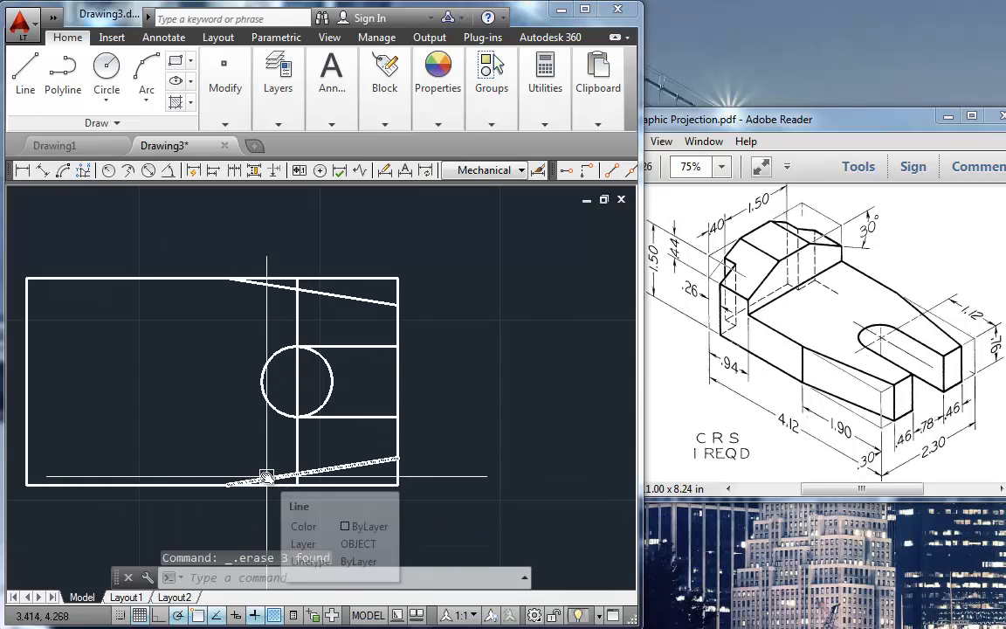
Step: Fillet the top view's straight edges into the two tapered lines, removing the overhanging segments at the outer corners
type("f")
key("Return")
left_click(205, 481)
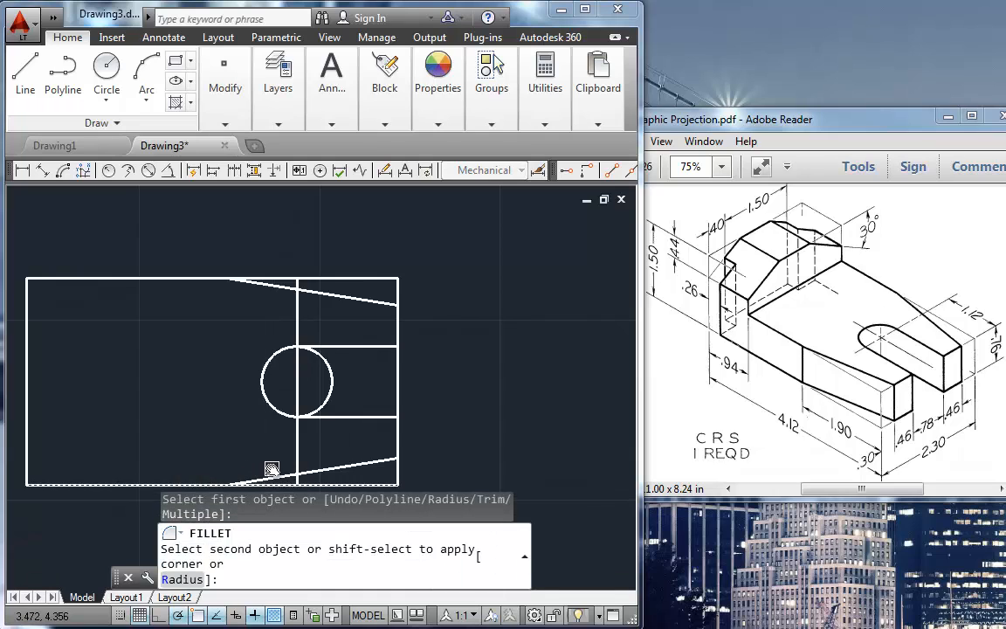
left_click(397, 435)
key("Return")
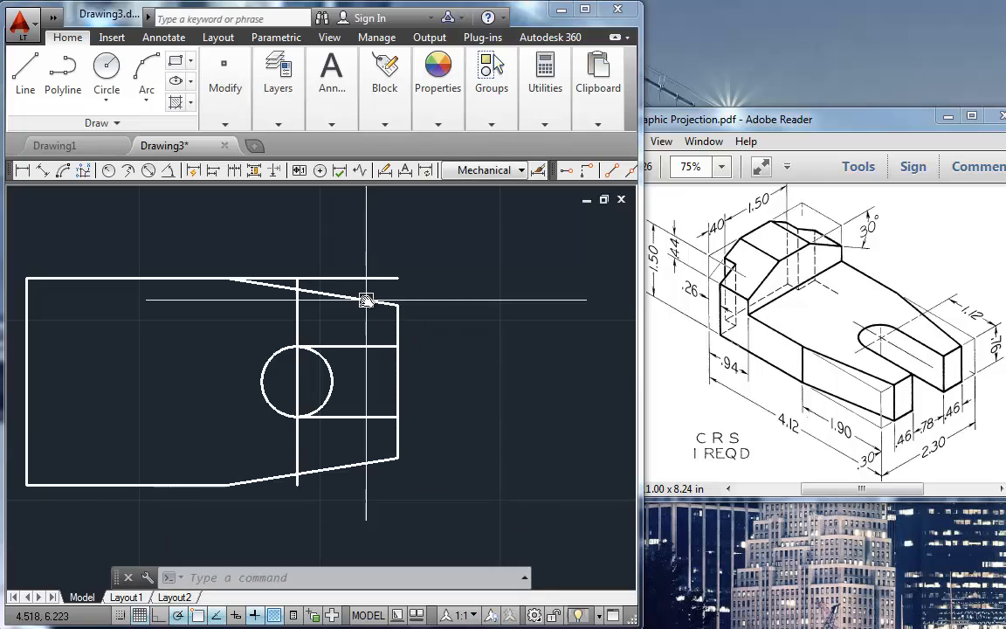
left_click(332, 294)
left_click(154, 279)
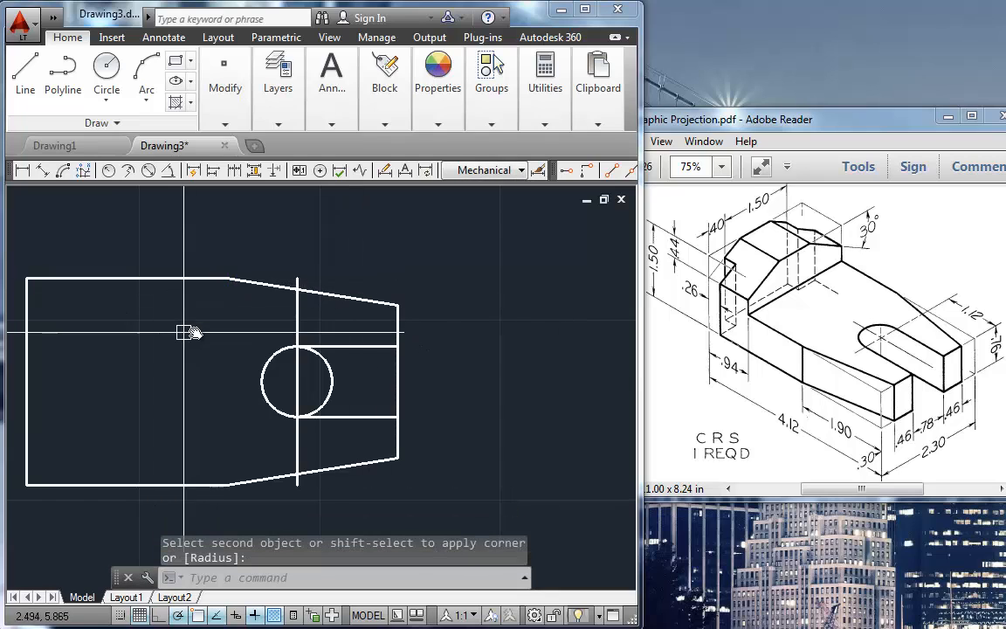
Step: Erase the 1.12 offset vertical line and trim the circle down to the half that closes the slot's inner end
left_click(296, 442)
key("Delete")
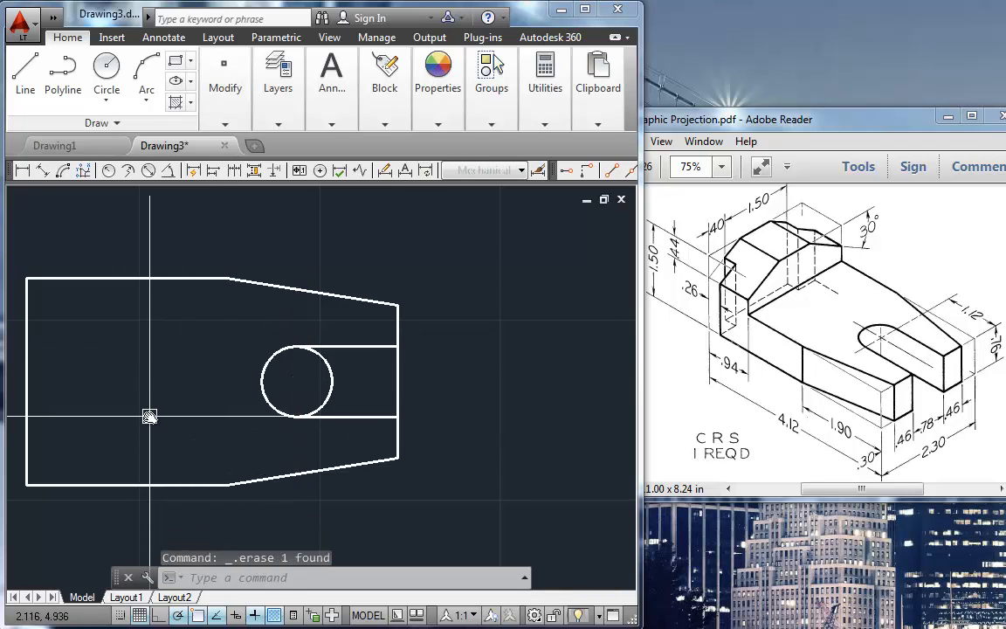
type("tr")
key("Return")
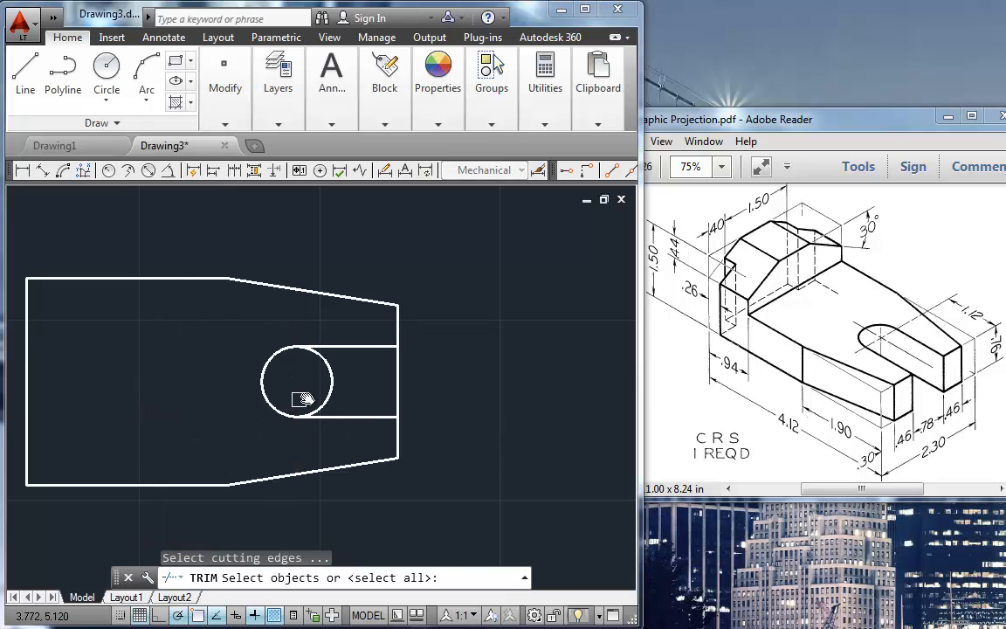
left_click(332, 392)
key("Escape")
key("Return")
key("Return")
key("Escape")
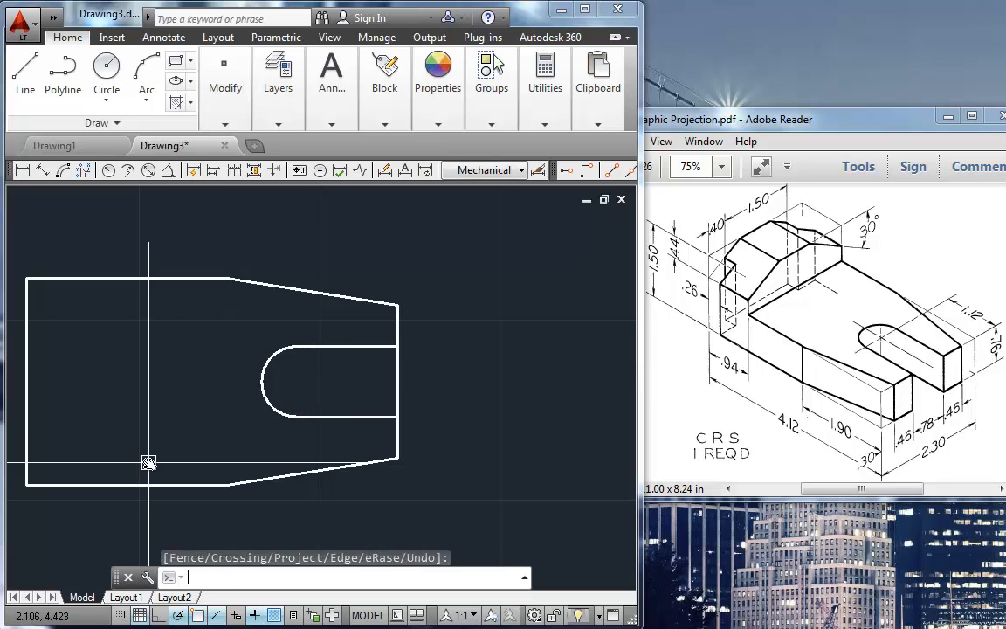
Step: Trim the top view's right edge between the two slot lines to open the slot
key("Return")
key("Return")
left_click(396, 393)
left_click(320, 388)
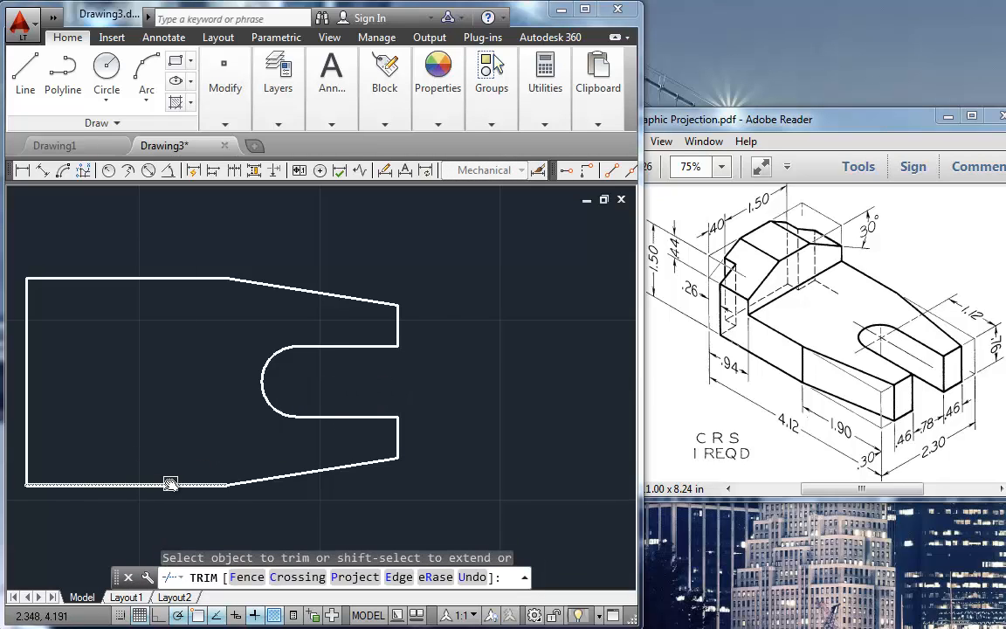
scroll(173, 474, "down", 2)
middle_click_drag(170, 474, 299, 359)
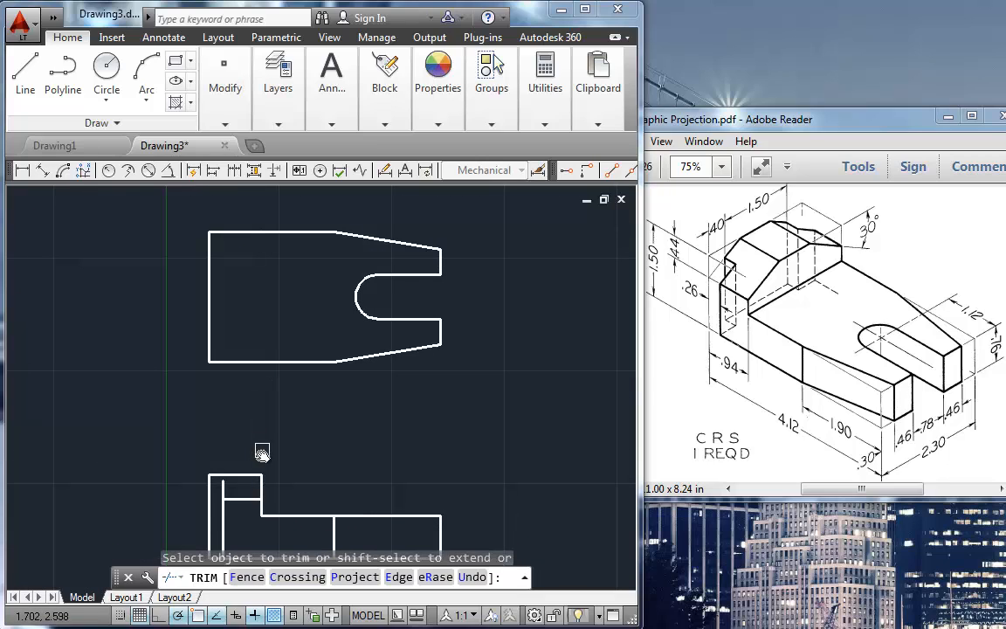
key("Escape")
Step: Draw a vertical line from the front view's raised-block upper right corner up to the top view's upper edge
type("l")
key("Return")
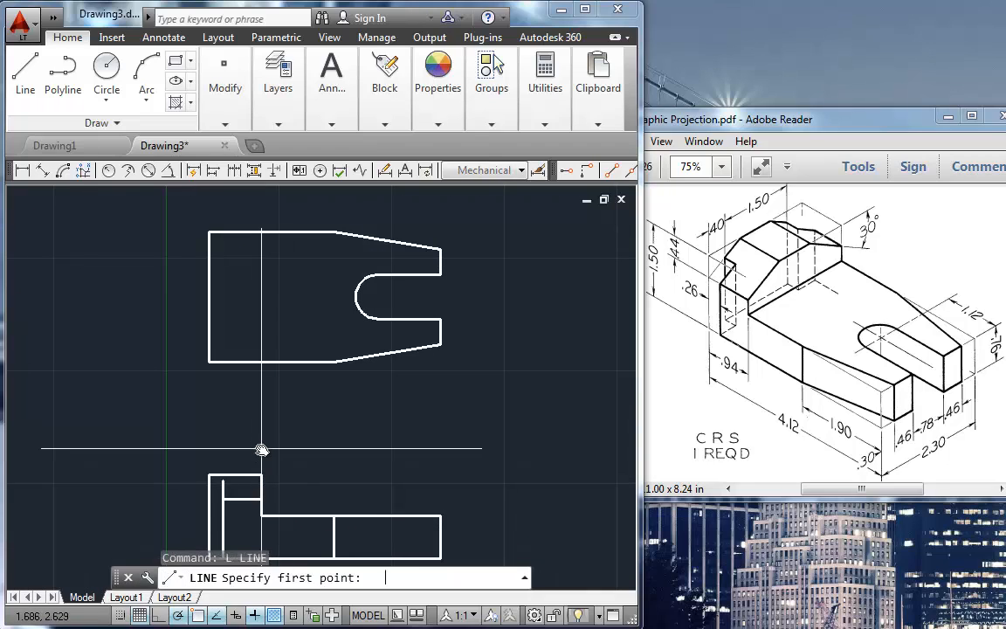
left_click(262, 474)
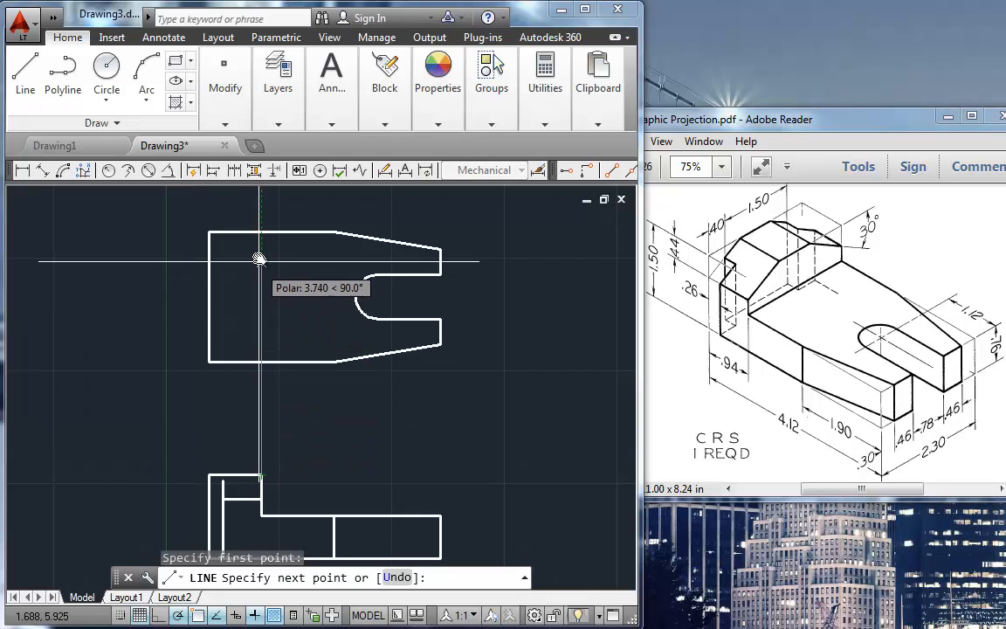
left_click(261, 233)
key("Return")
key("Return")
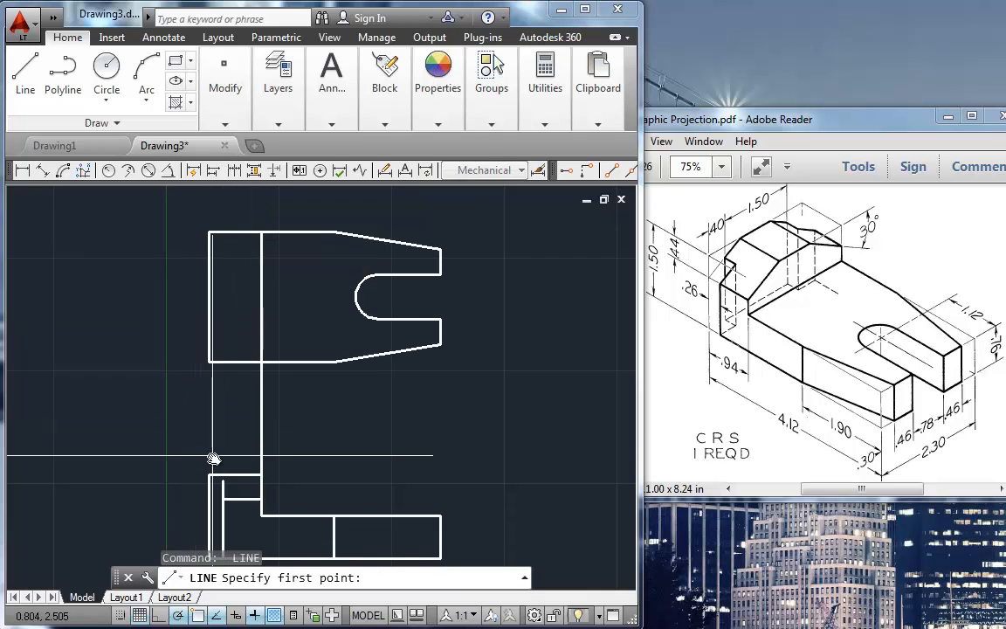
Step: Draw a vertical line from the upper end of the front view's inner vertical line up past the top view's upper edge
left_click(223, 478)
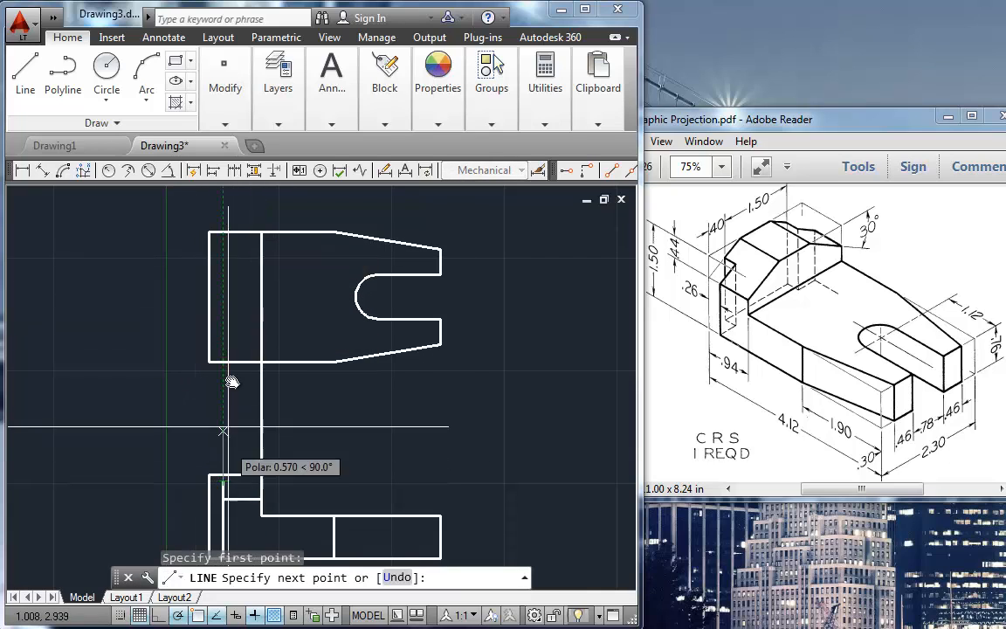
left_click(224, 203)
key("Return")
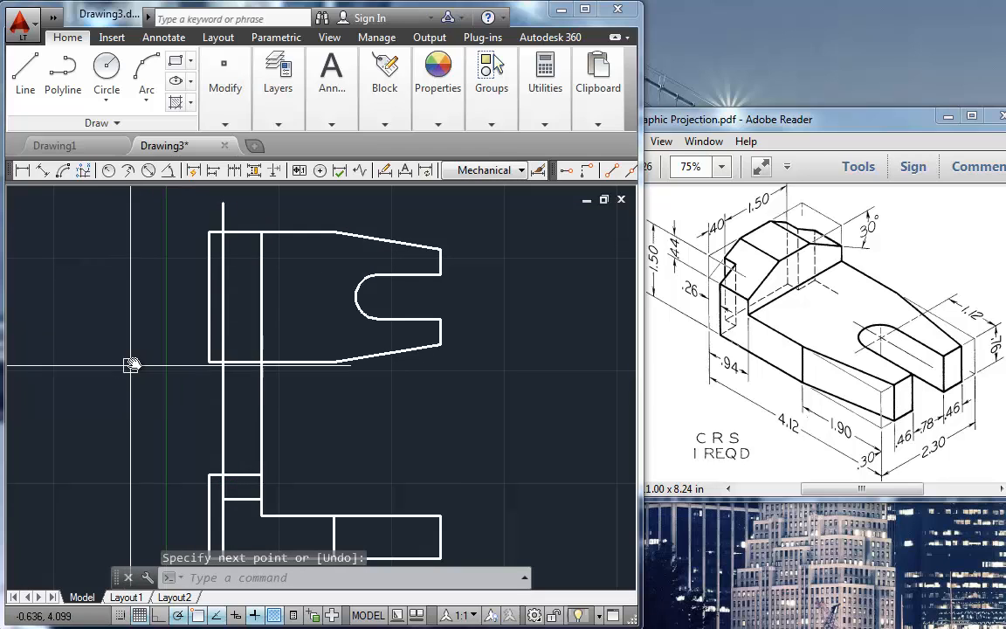
Step: Offset the top view's upper and lower straight edges inward by 0.4
middle_click_drag(135, 359, 141, 402)
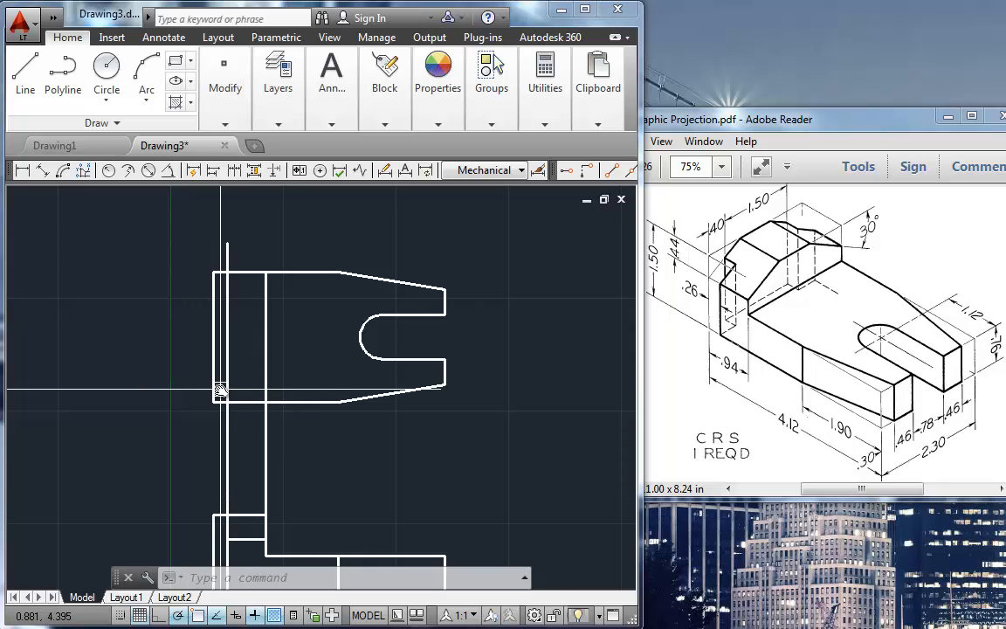
type("o")
key("Return")
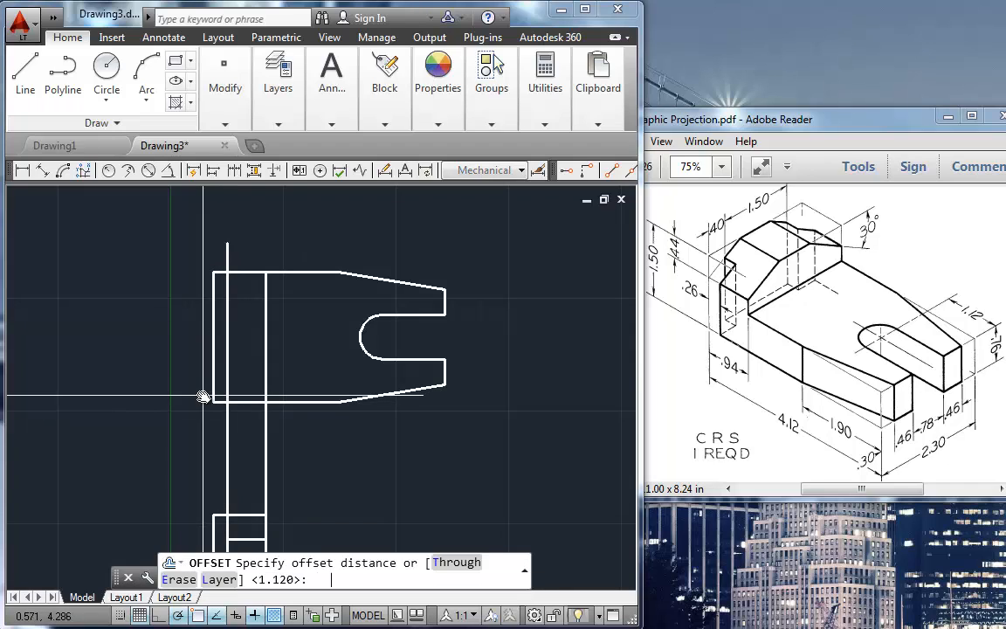
type(".4")
key("Return")
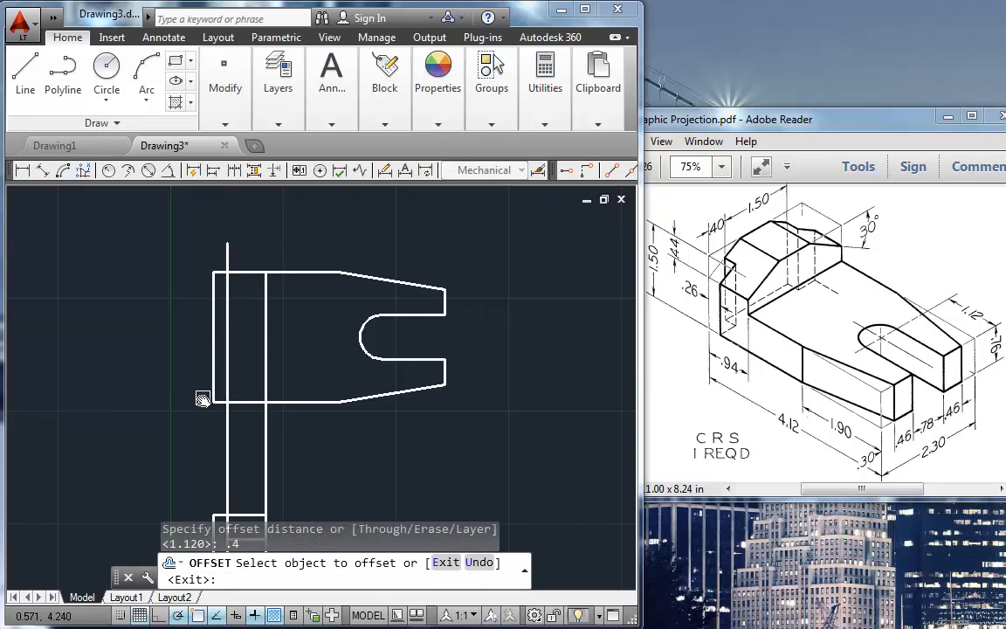
left_click(251, 405)
left_click(247, 276)
left_click(238, 351)
key("Return")
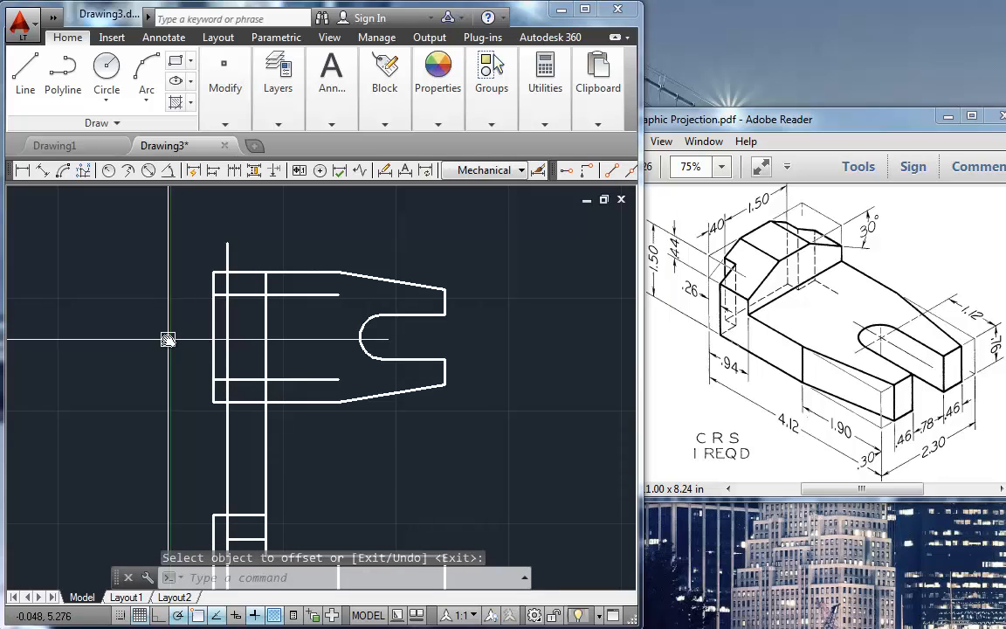
Step: Fillet the top view's lower and upper edges to the projected notch line so they meet in square corners
type("f")
key("Return")
left_click(249, 402)
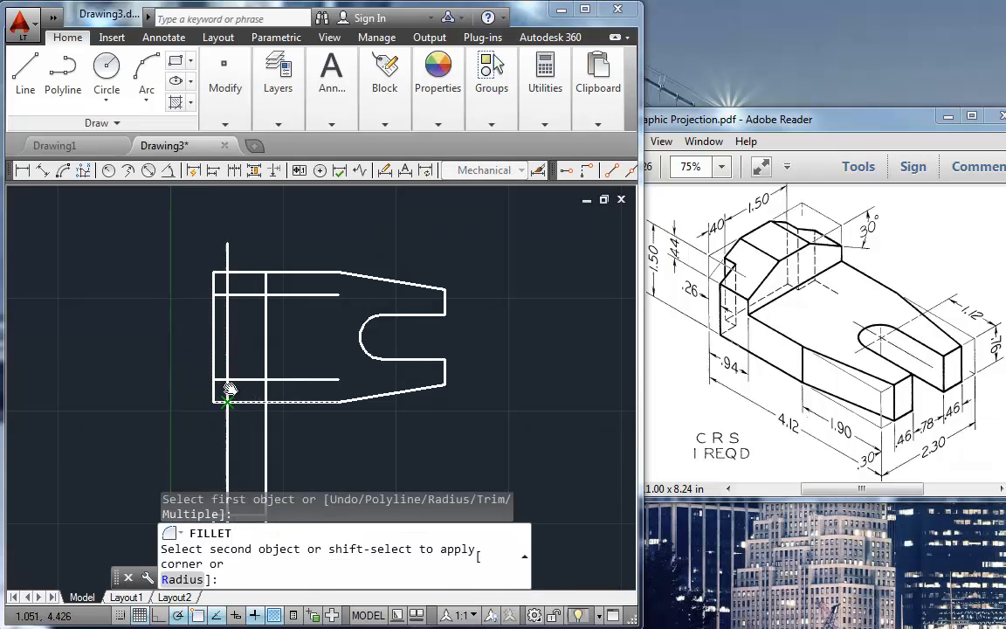
left_click(229, 388)
key("Return")
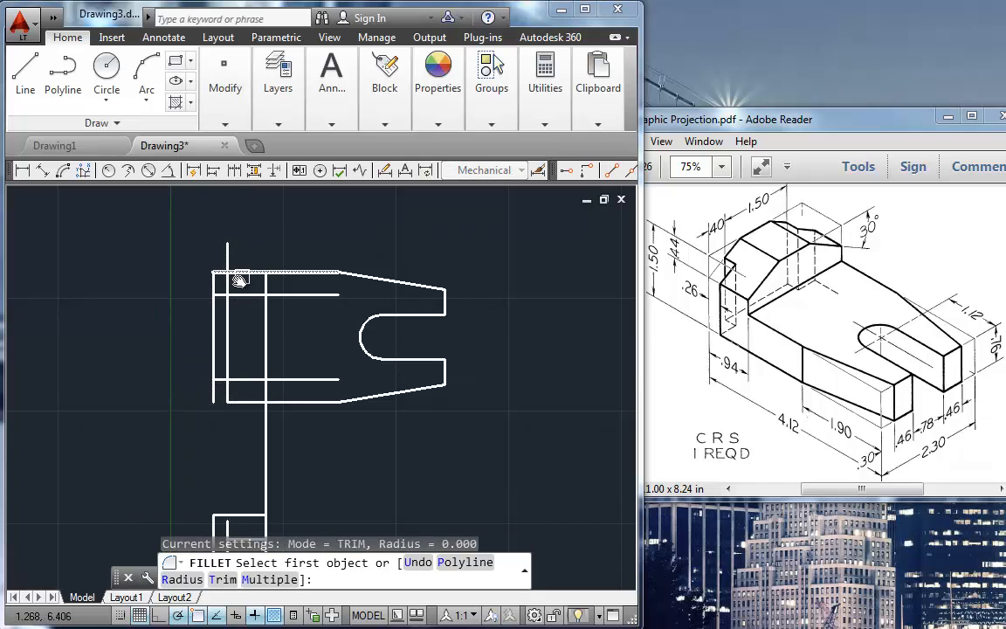
left_click(243, 274)
left_click(227, 281)
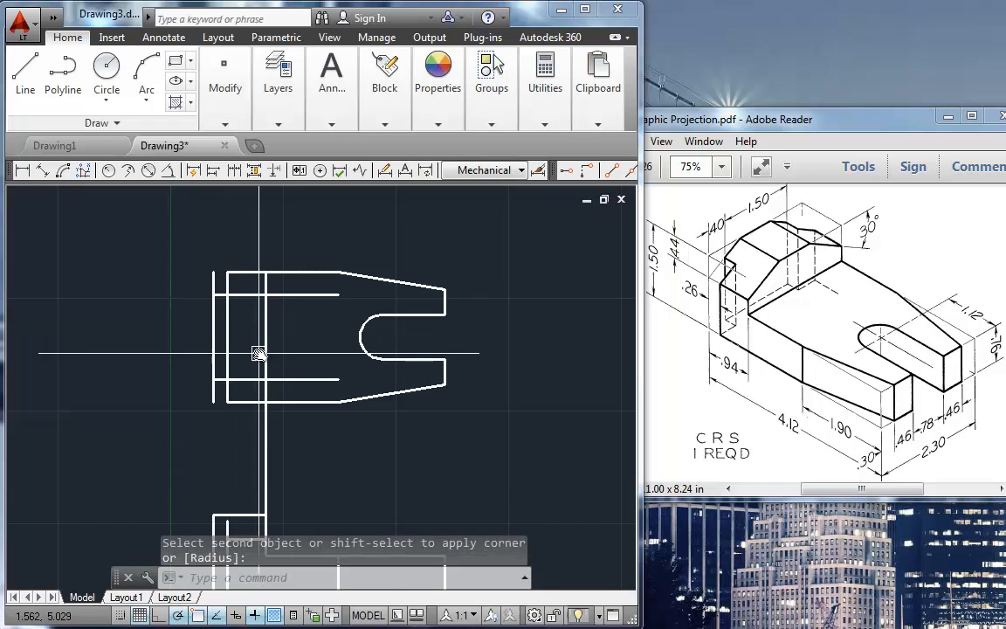
key("Escape")
Step: Trim the left edge, notch line and offset lines to form the two corner notches at the top view's left end
type("tr")
key("Return")
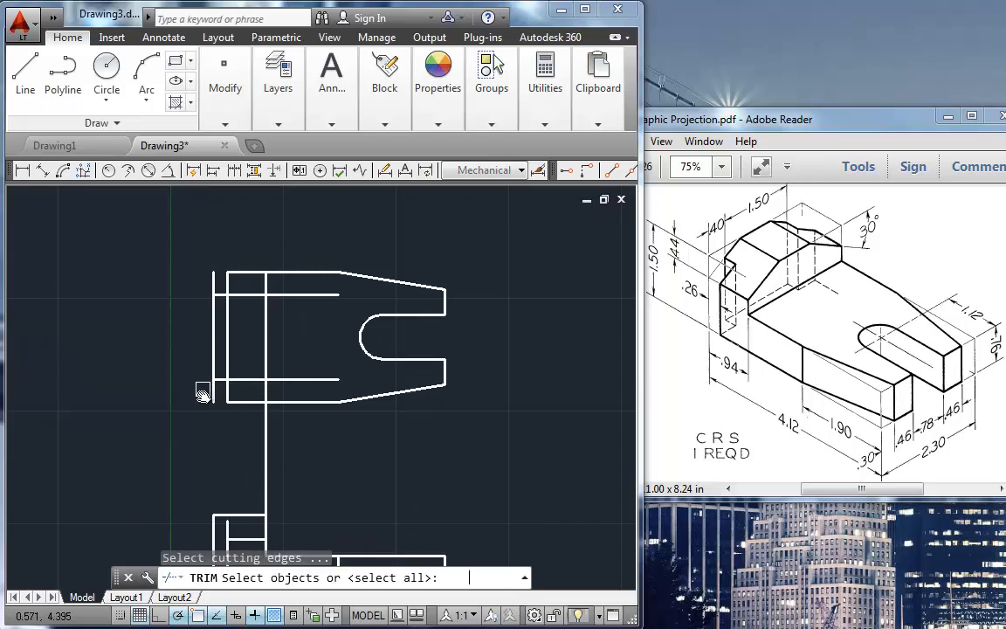
key("Return")
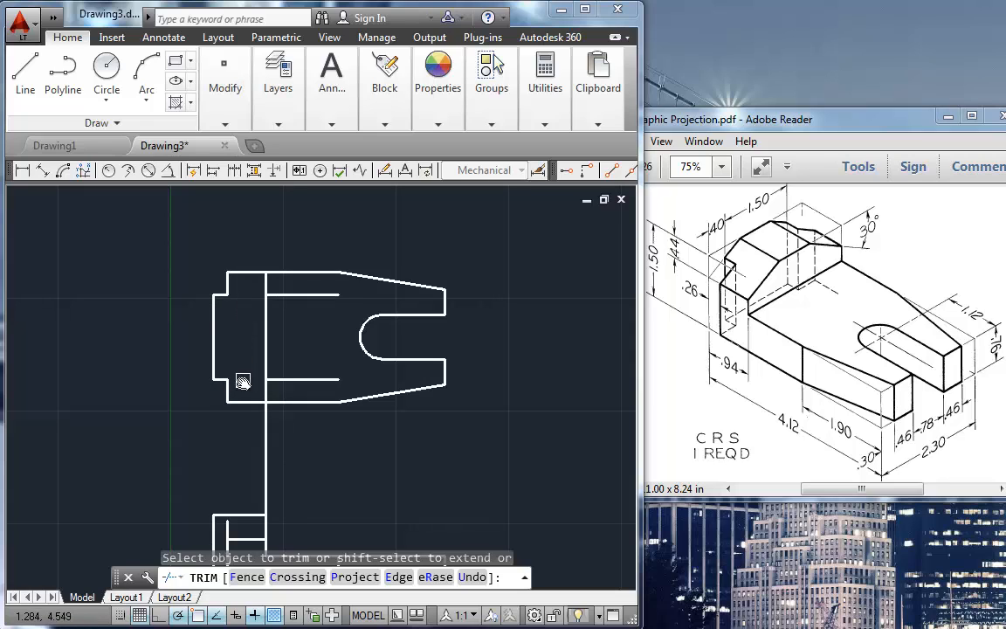
key("Escape")
Step: Erase the two leftover offset line segments inside the top view
left_click(287, 379)
left_click(291, 294)
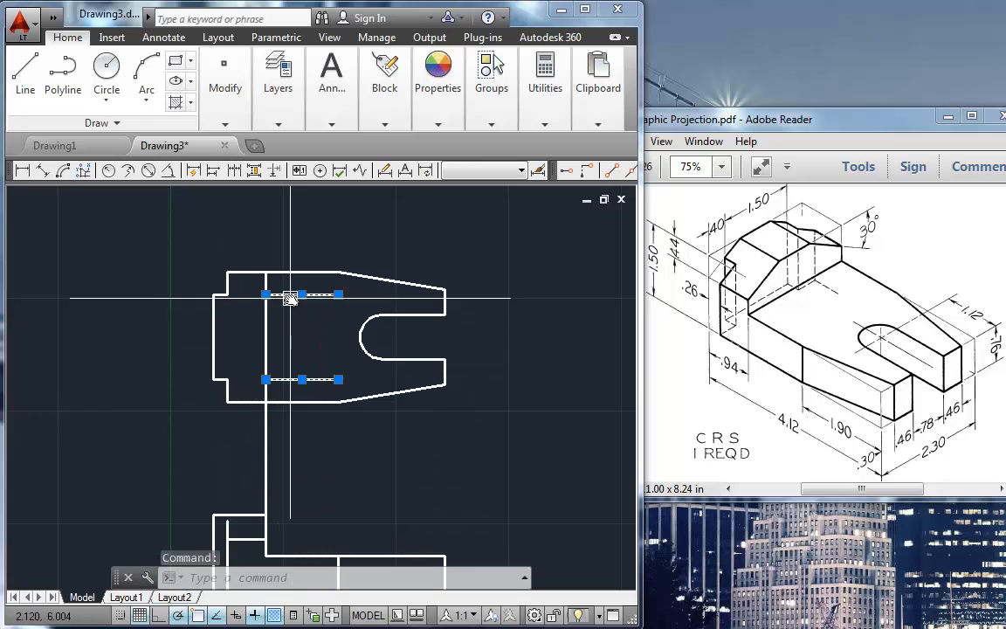
key("Delete")
Step: Trim away the raised block's vertical projection line between the top and front views
type("tr")
key("Return")
key("Return")
key("Return")
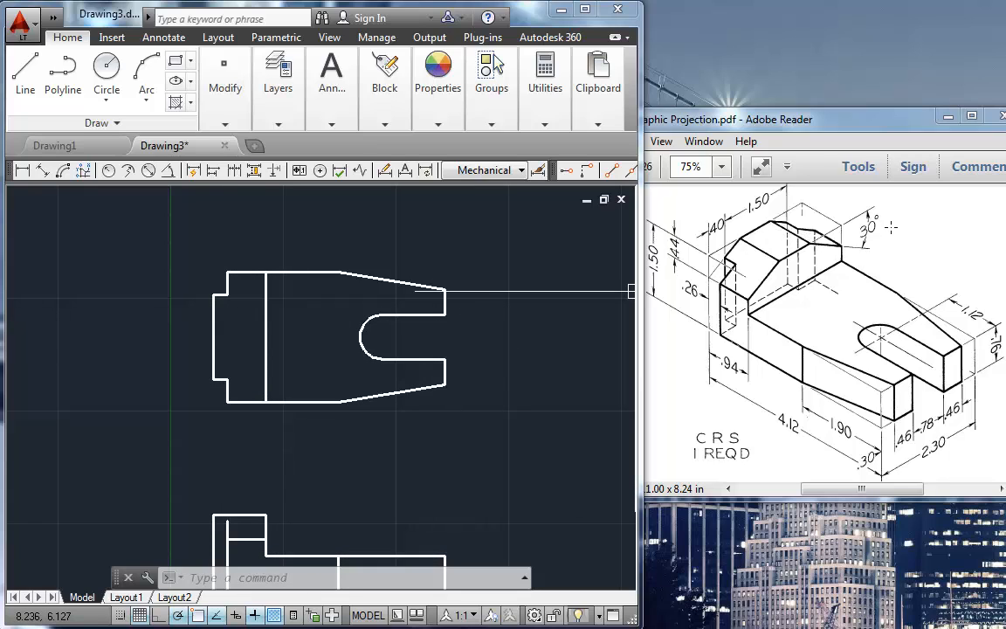
Step: Draw a horizontal guide line about 3.44 long from the front view's raised-block upper right corner past the right edge
scroll(523, 467, "down", 2)
middle_click_drag(523, 467, 368, 408)
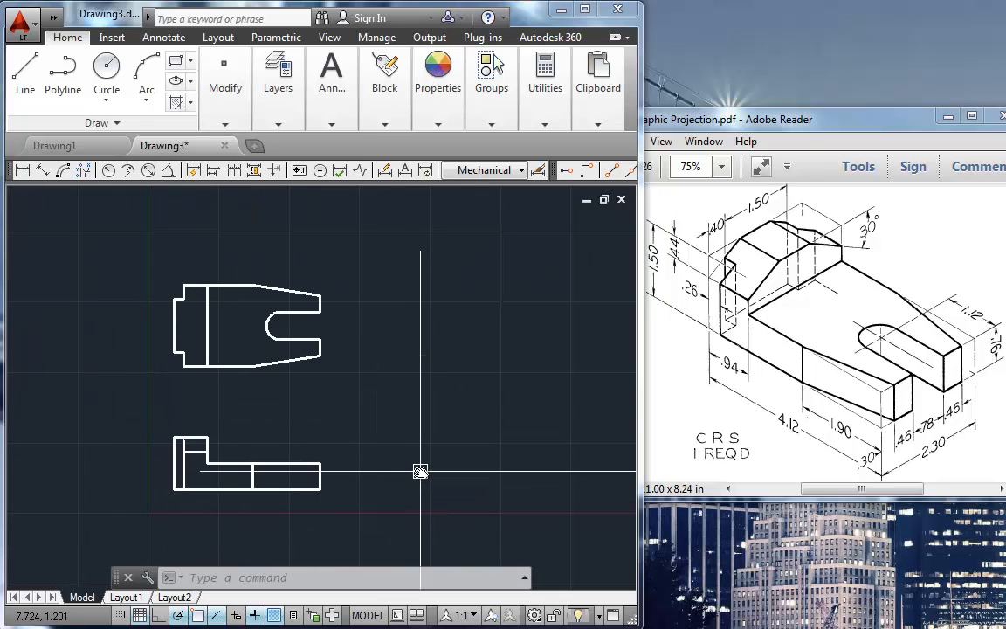
type("1")
key("Return")
left_click(207, 437)
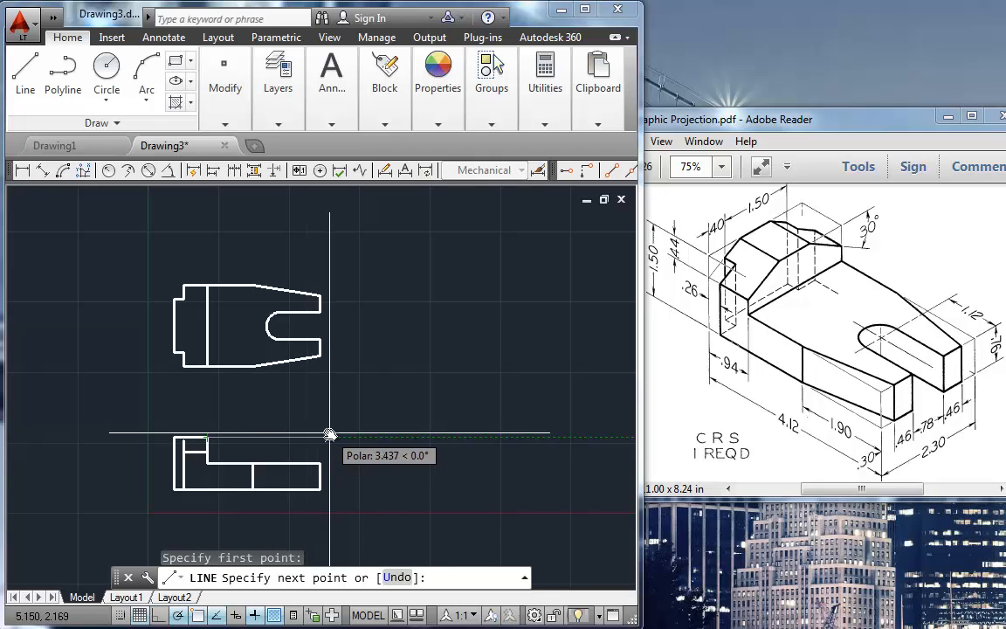
left_click(329, 434)
key("Return")
key("Return")
Step: Draw a line from the front view's right-edge corner up to the guide line, continuing as a long 45° miter line
left_click(319, 463)
left_click(321, 436)
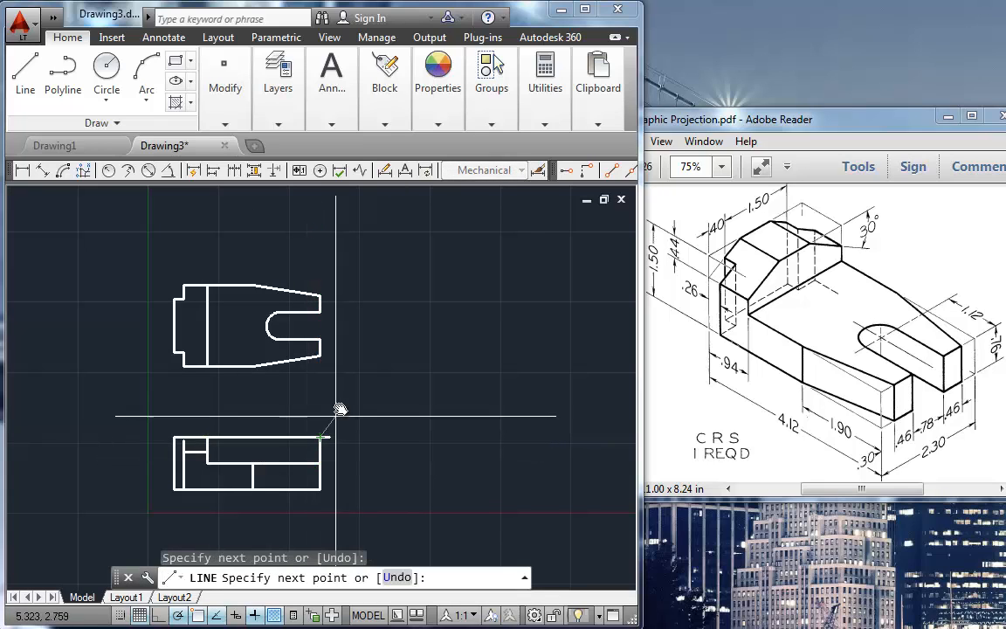
left_click(510, 247)
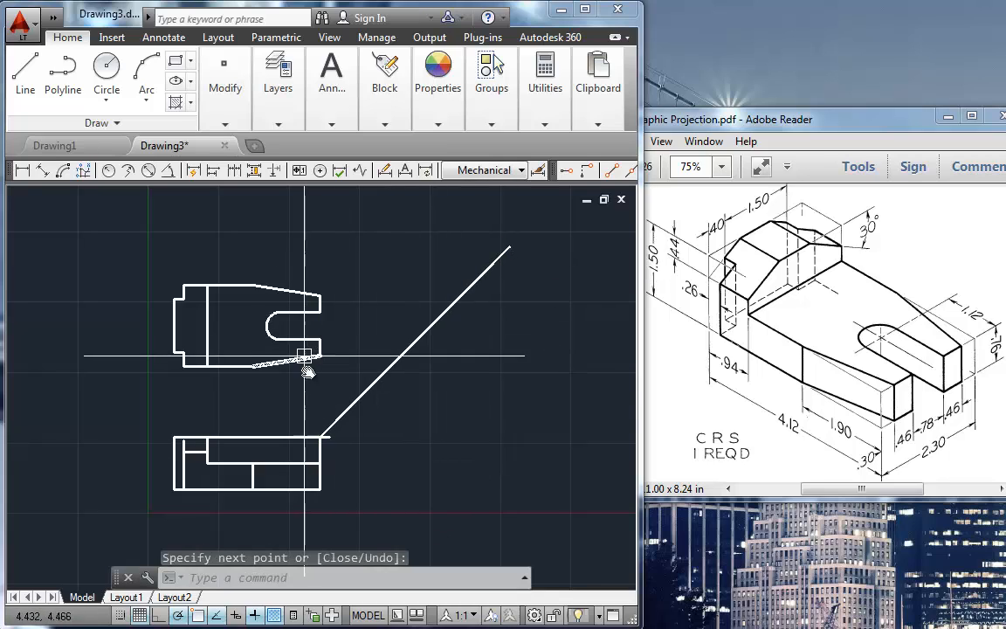
Step: Erase the horizontal guide line and the short vertical line above the front view's right end
left_click(283, 437)
left_click(317, 446)
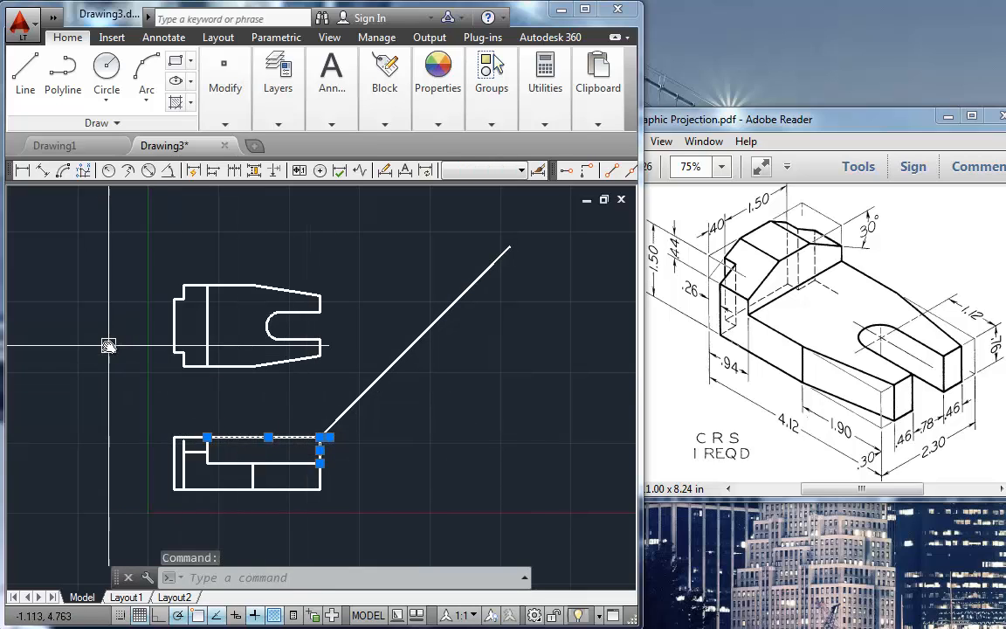
key("Delete")
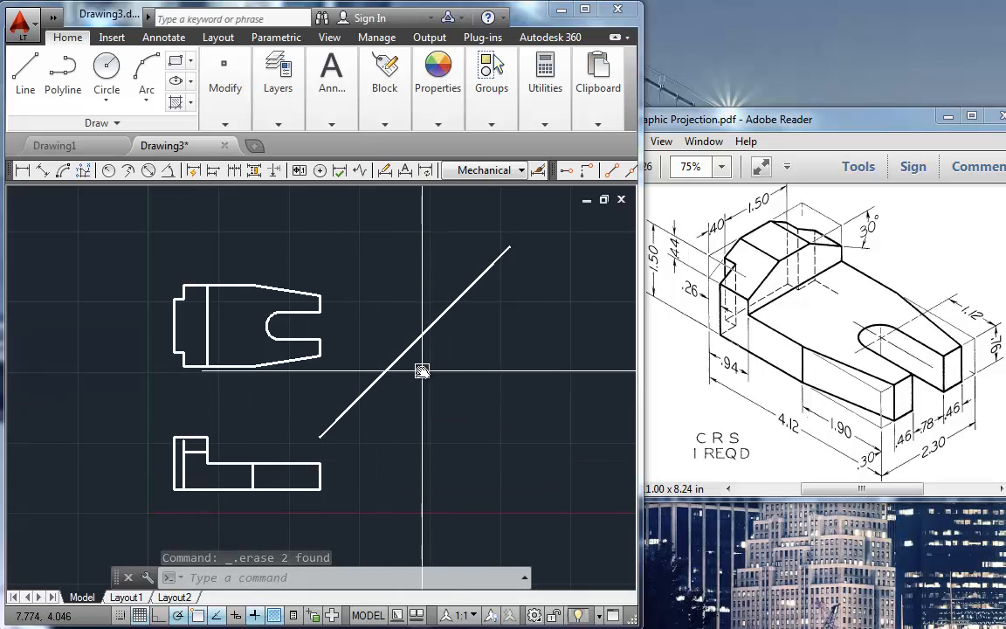
Step: Project the top view's lower edge horizontally to the miter line and straight down past the front view's base level
type("l")
key("Return")
left_click(252, 366)
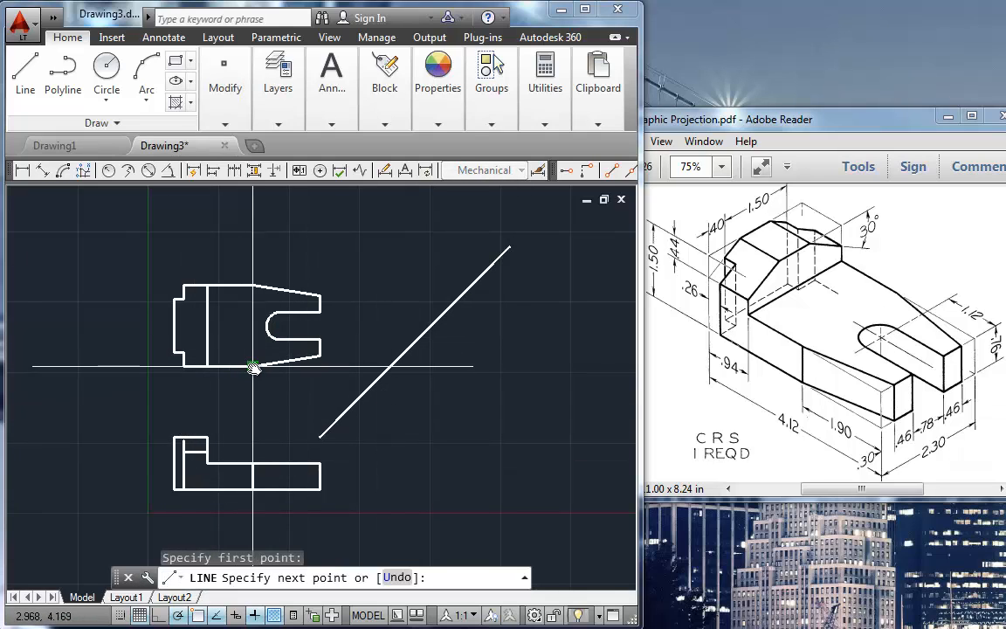
left_click(390, 366)
left_click(389, 519)
key("Return")
key("Return")
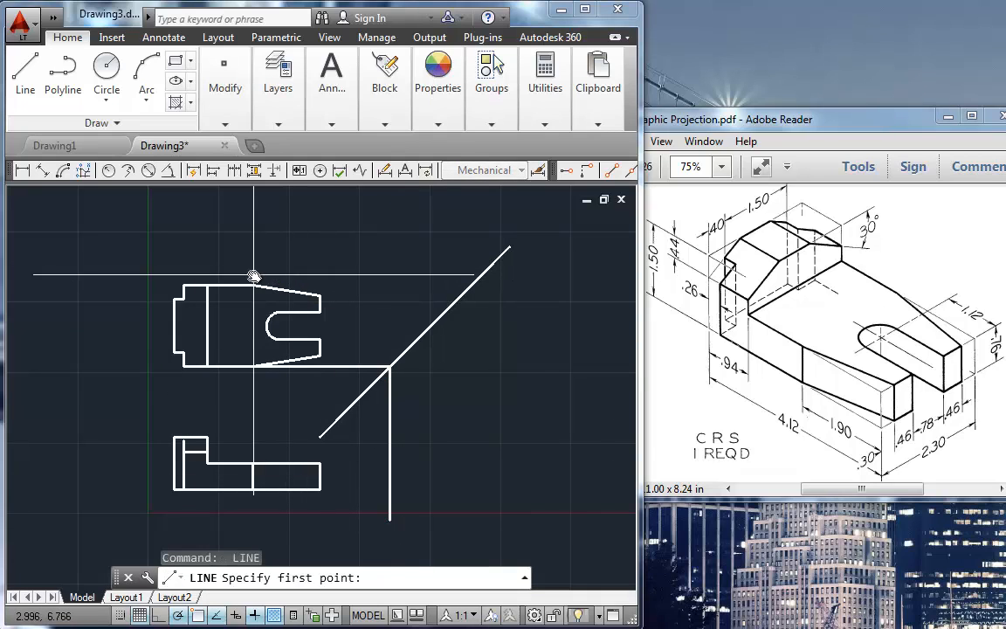
Step: Project the top view's upper edge horizontally to the miter line and straight down past the front view's base level
left_click(472, 284)
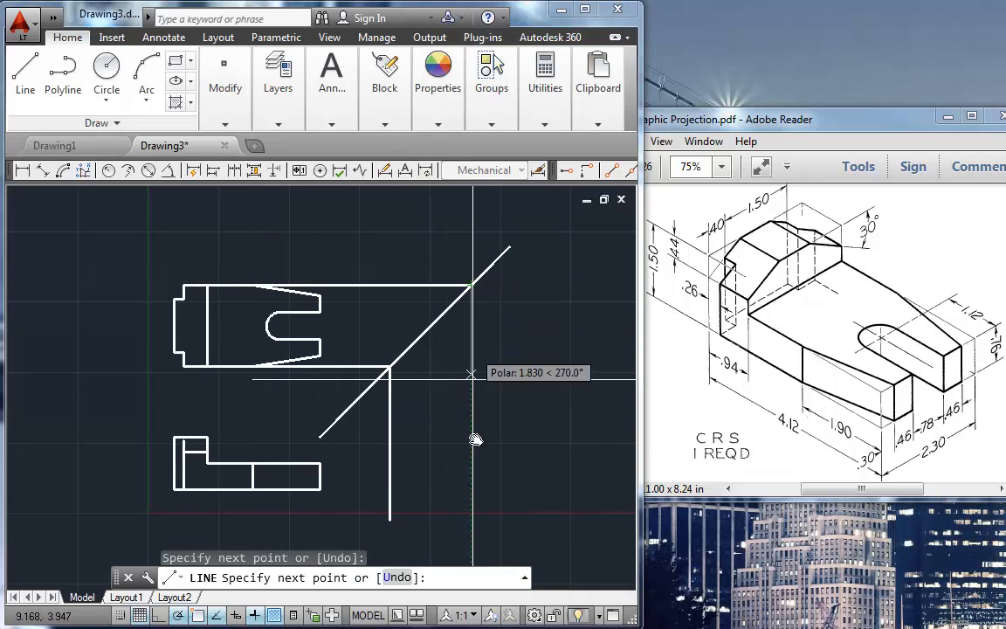
left_click(471, 522)
key("Return")
Step: Project the top view's lower right tapered corner across to the miter line and down past the front view's base level
key("Return")
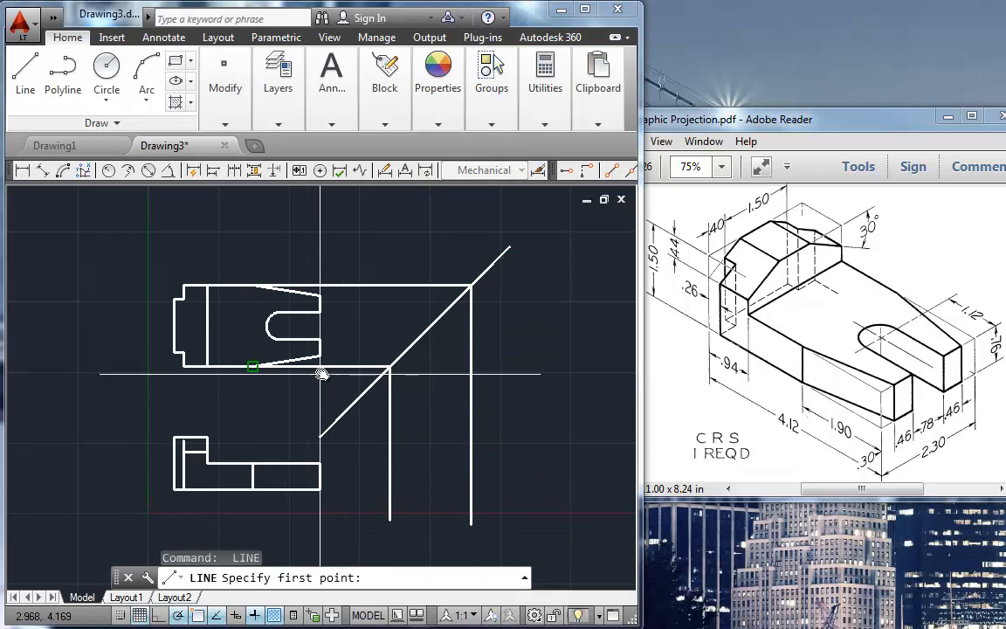
left_click(399, 356)
left_click(402, 537)
Step: Project the lower edge of the top view's slot across to the miter line and down past the front view's base level
key("Return")
key("Return")
left_click(320, 340)
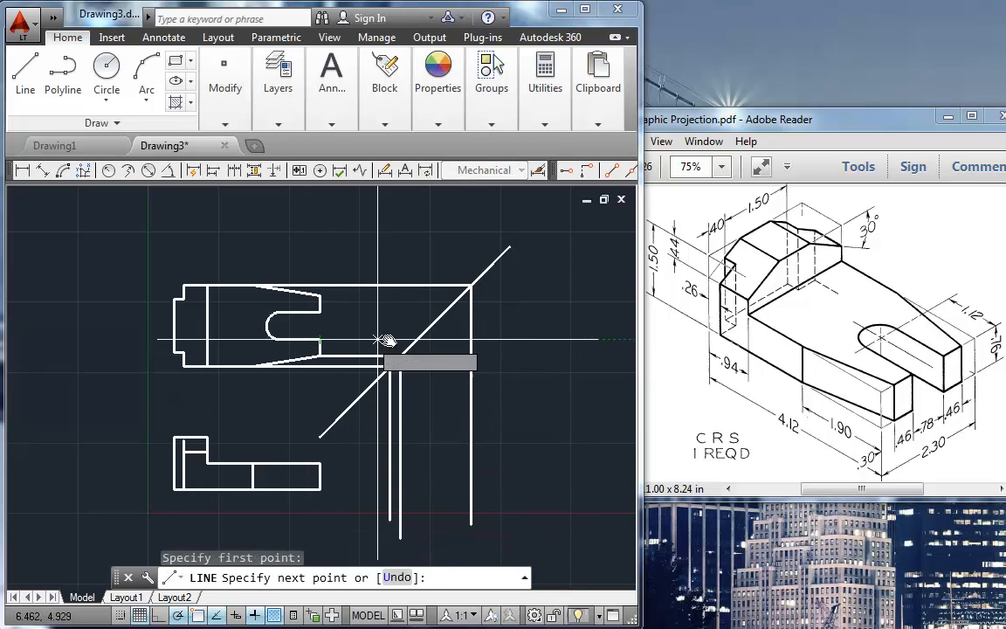
left_click(417, 338)
left_click(417, 534)
key("Return")
key("Return")
Step: Project the upper edge of the top view's slot across to the miter line and down past the front view's base level
left_click(446, 311)
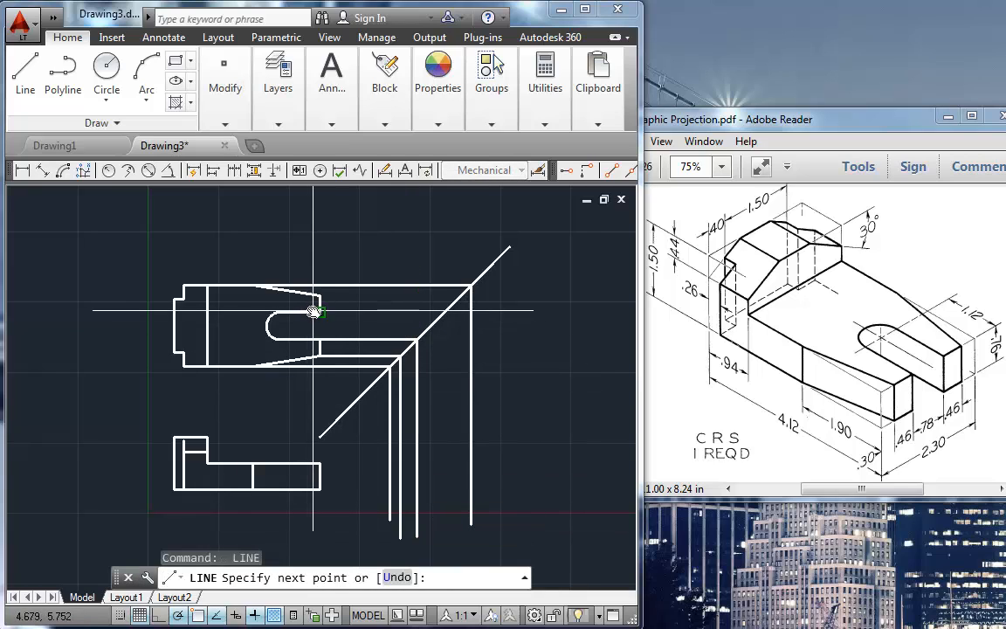
left_click(443, 536)
key("Return")
key("Return")
Step: Project the top view's upper right tapered corner across to the miter line and down past the front view's base level
left_click(456, 301)
left_click(456, 534)
key("Return")
key("Return")
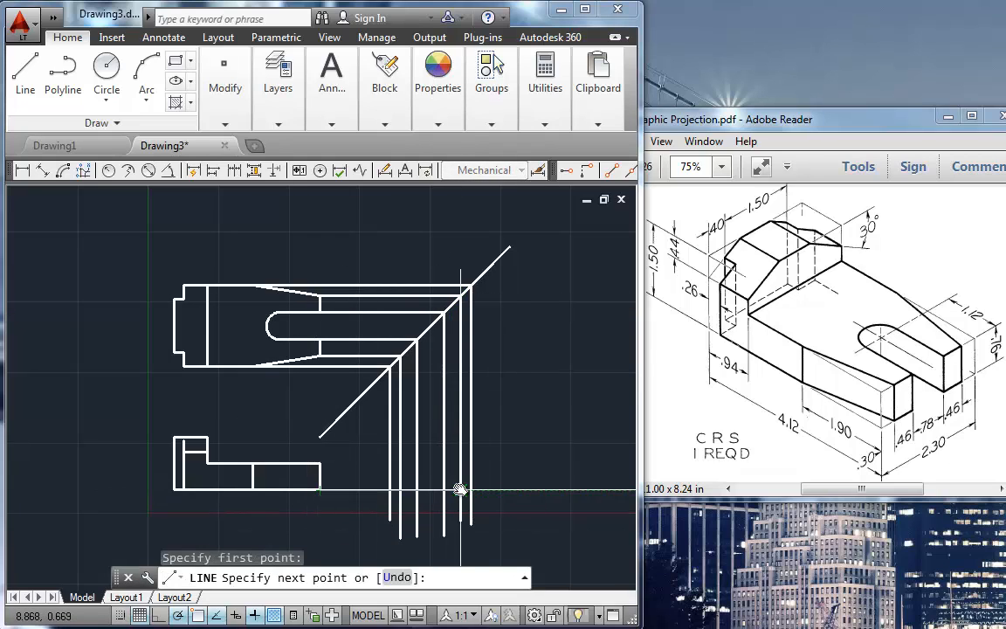
Step: Extend the front view's base and step levels horizontally as lines to the outermost vertical projection line
left_click(472, 524)
key("Return")
key("Return")
left_click(319, 464)
left_click(472, 464)
key("Return")
Step: Draw a horizontal line from the front view's top right corner past the outermost vertical projection line
key("Return")
left_click(207, 436)
left_click(519, 437)
key("Return")
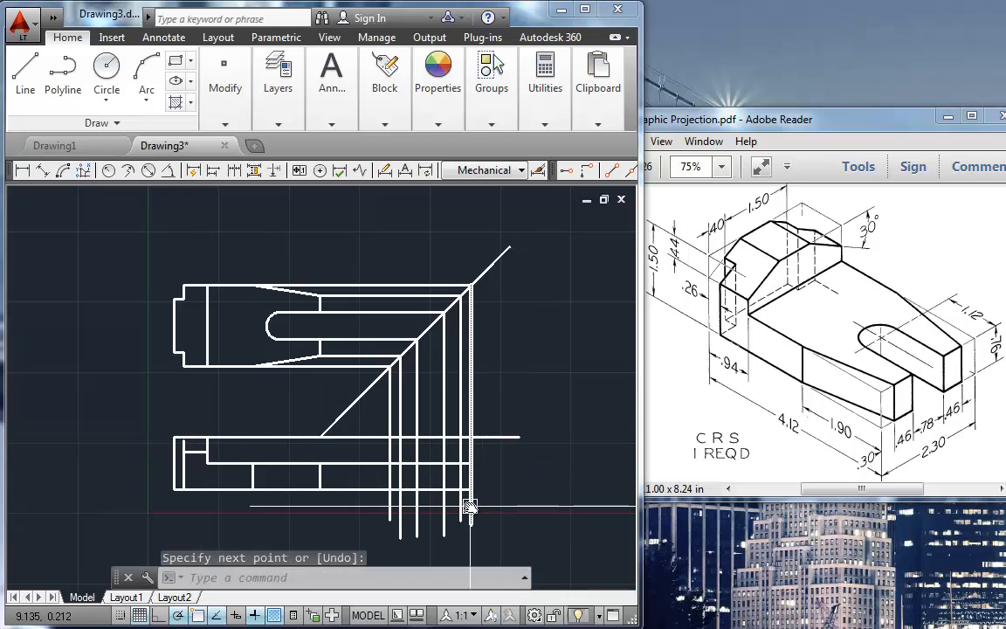
key("Escape")
Step: Trim the six vertical projection lines to between the base and step levels, and erase their remains below the miter line
scroll(439, 493, "up", 2)
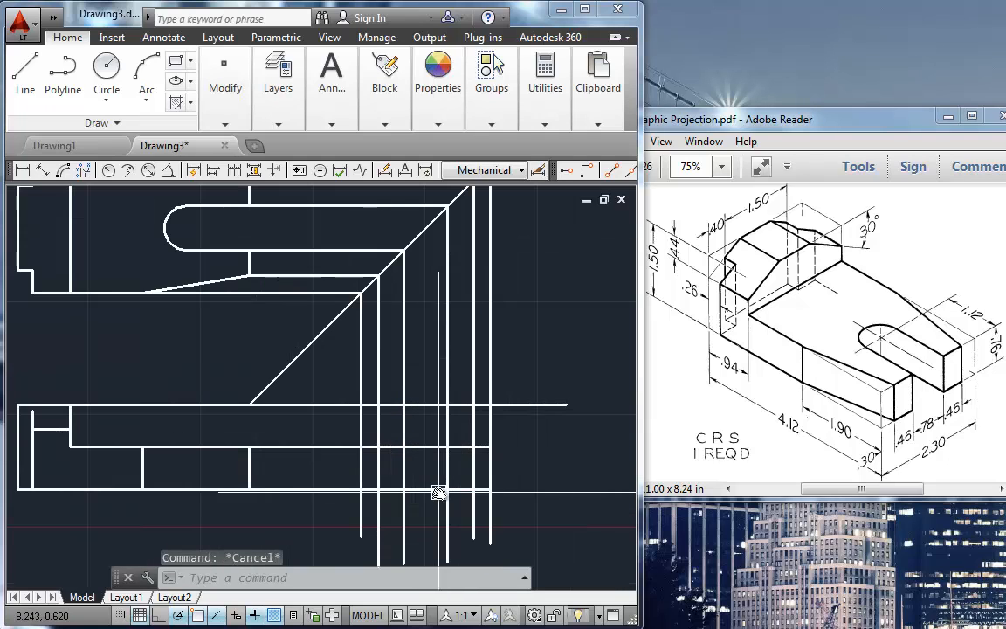
type("tr")
key("Return")
key("Return")
left_click(361, 513)
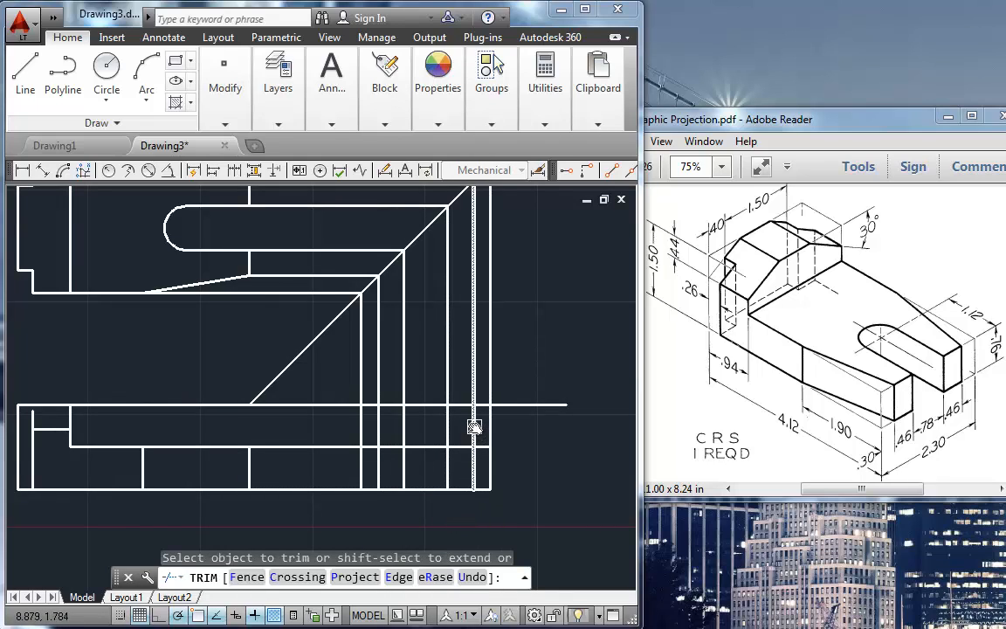
left_click(477, 430)
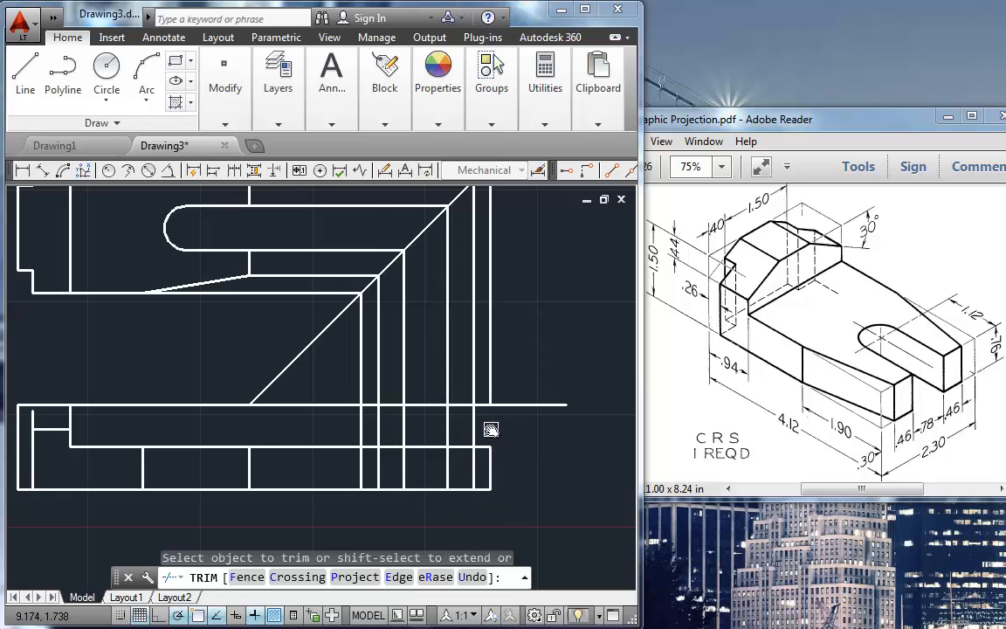
left_click(401, 425)
left_click(370, 423)
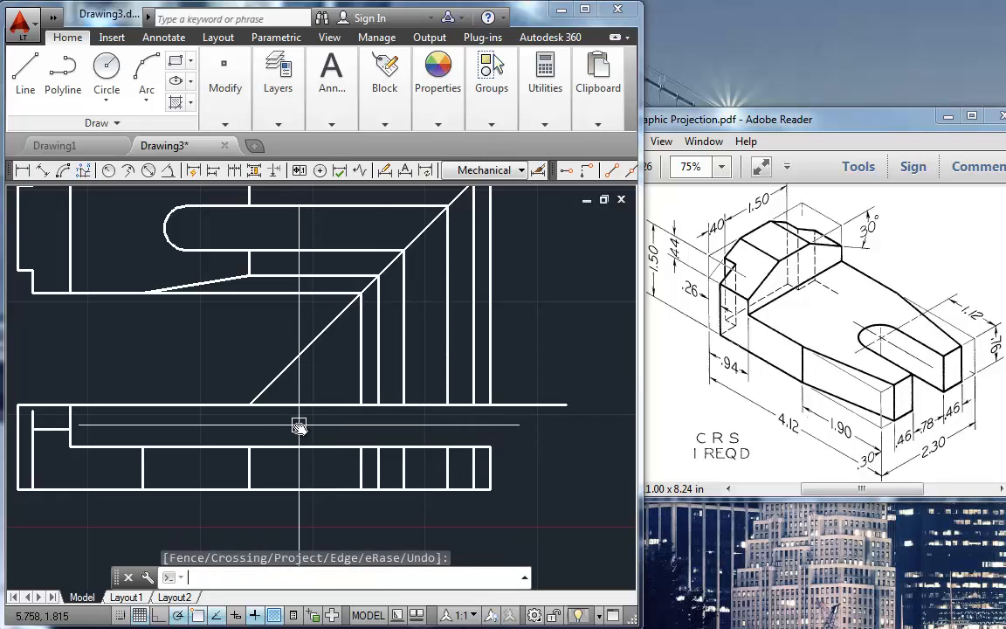
left_click(520, 364)
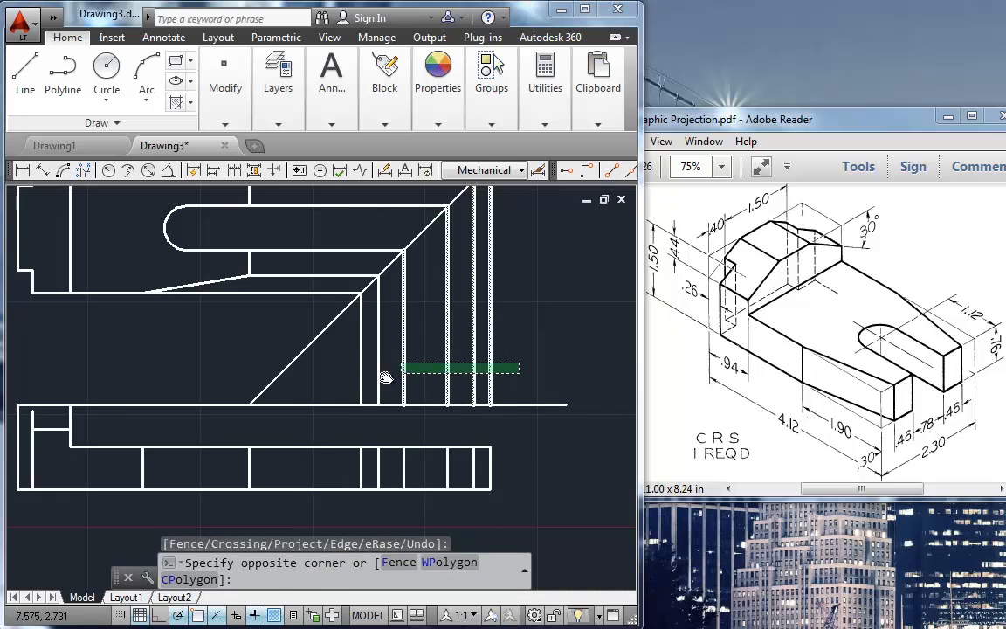
left_click(335, 382)
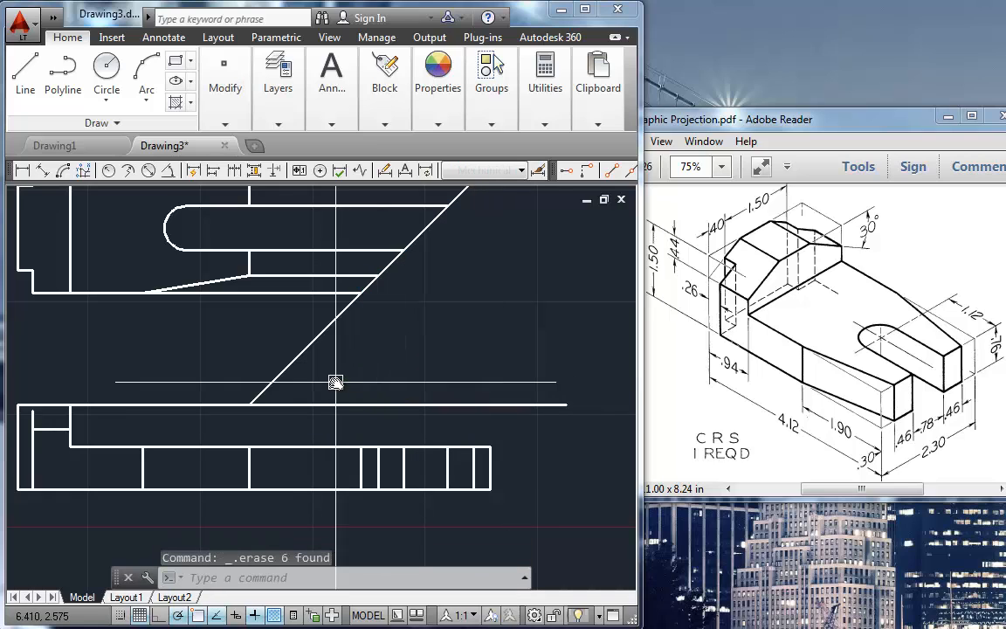
Step: Stretch the side view's left and right outer verticals up to the top-level horizontal line
left_click(359, 469)
left_click(360, 447)
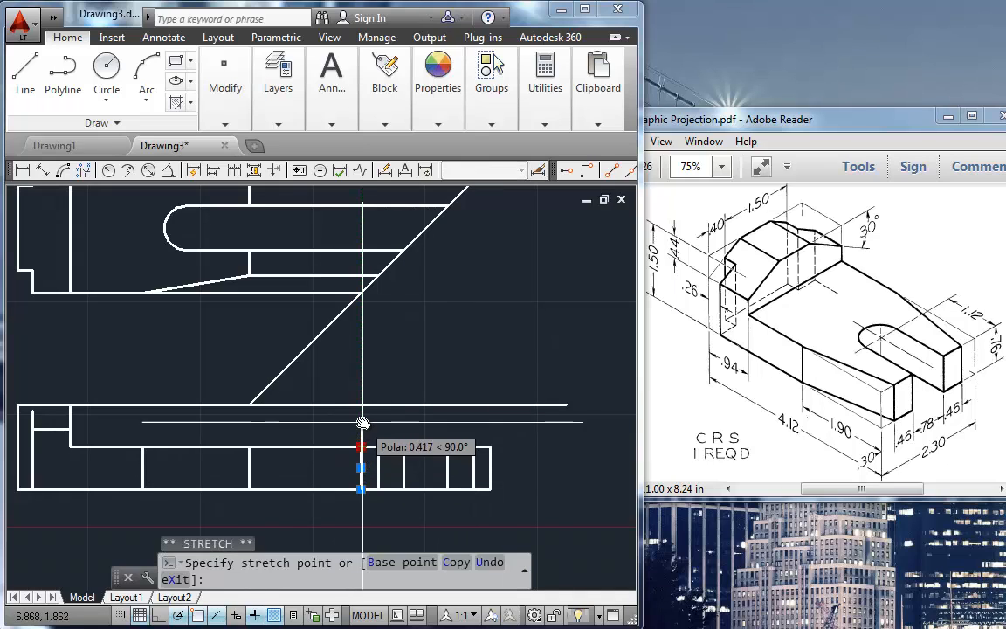
left_click(360, 404)
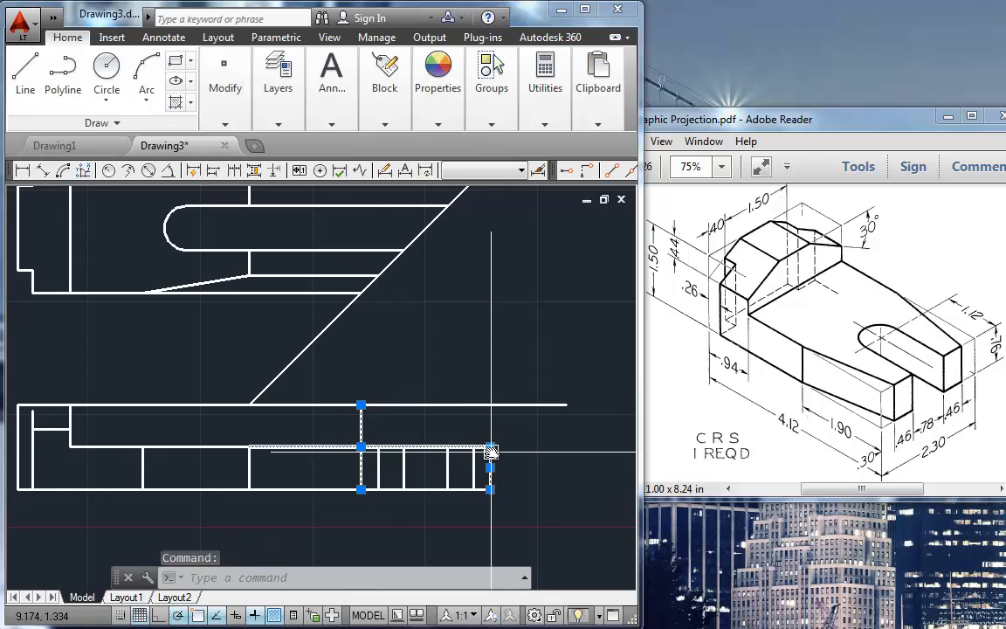
left_click(490, 448)
left_click(490, 405)
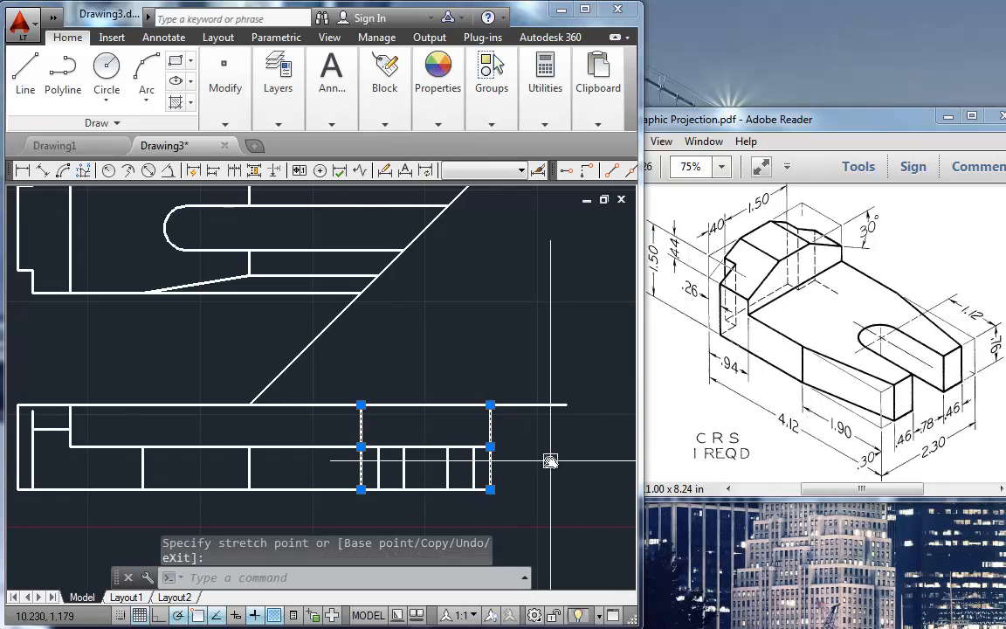
key("Escape")
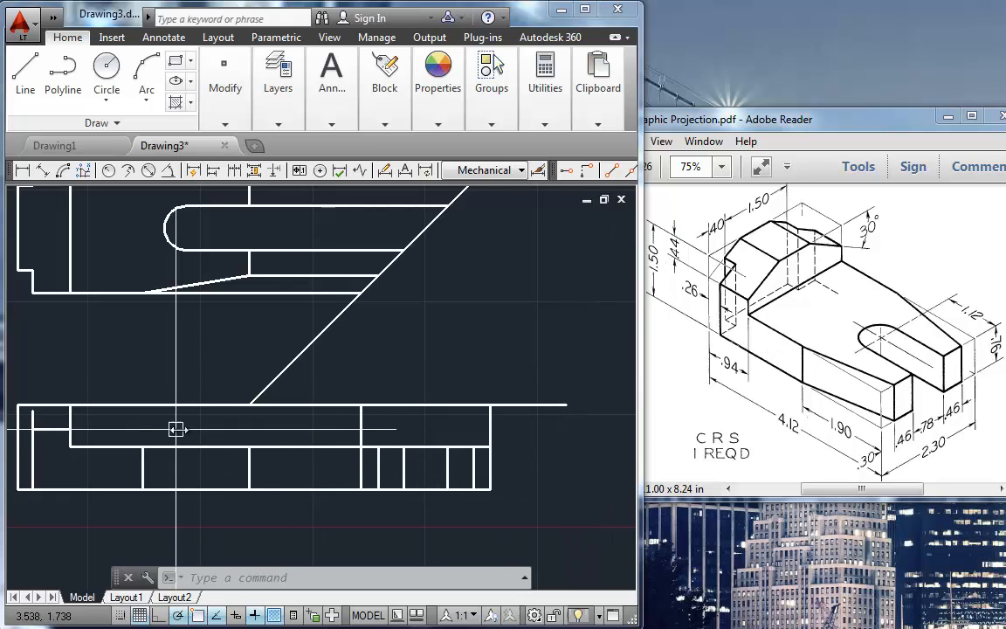
Step: Draw a horizontal line from the short inner edge of the front view's upright to just past the side view
type("l")
key("Return")
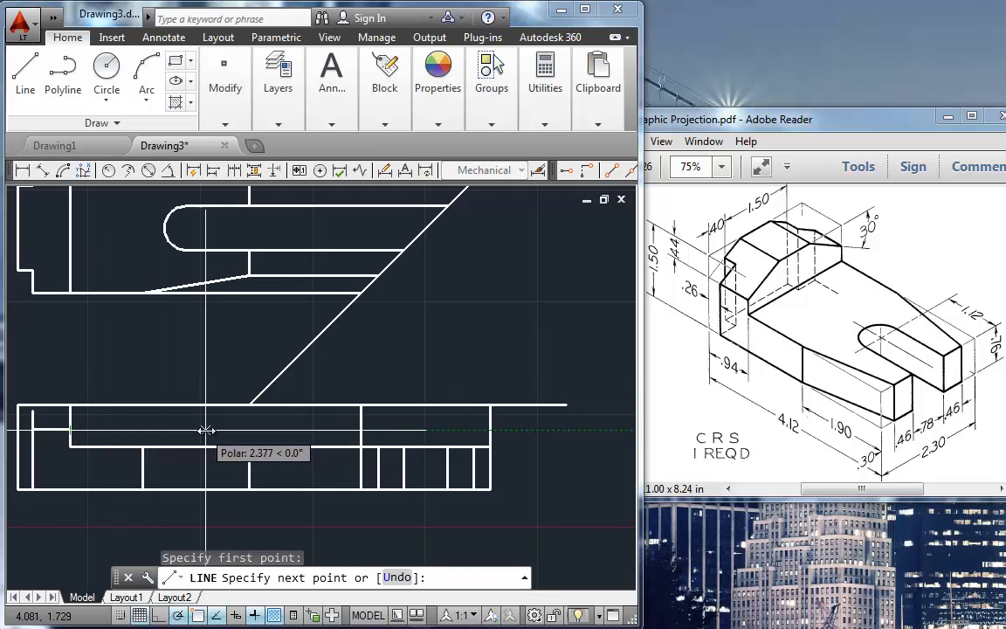
left_click(519, 429)
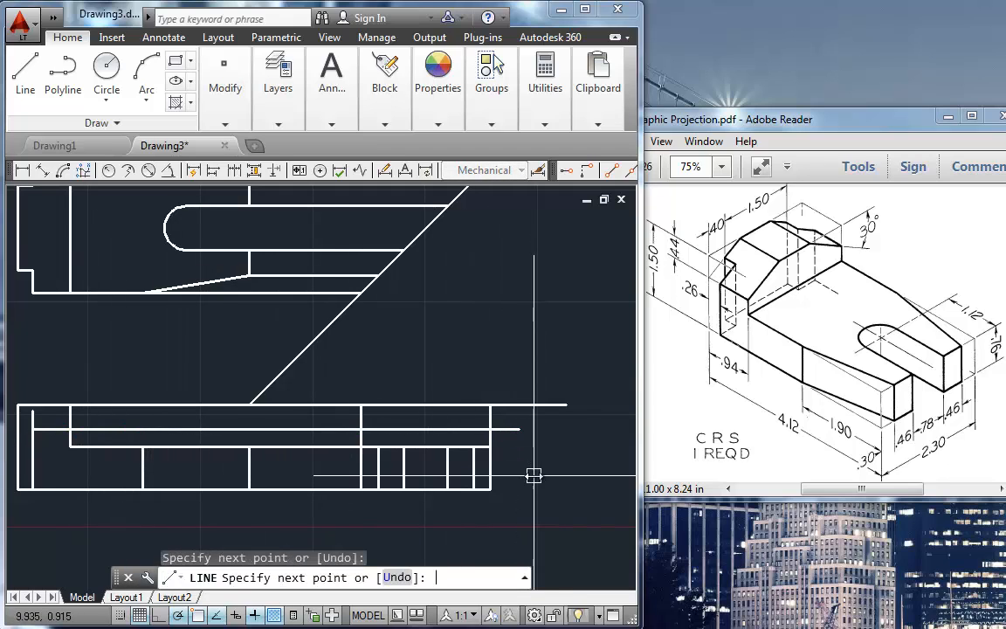
key("Return")
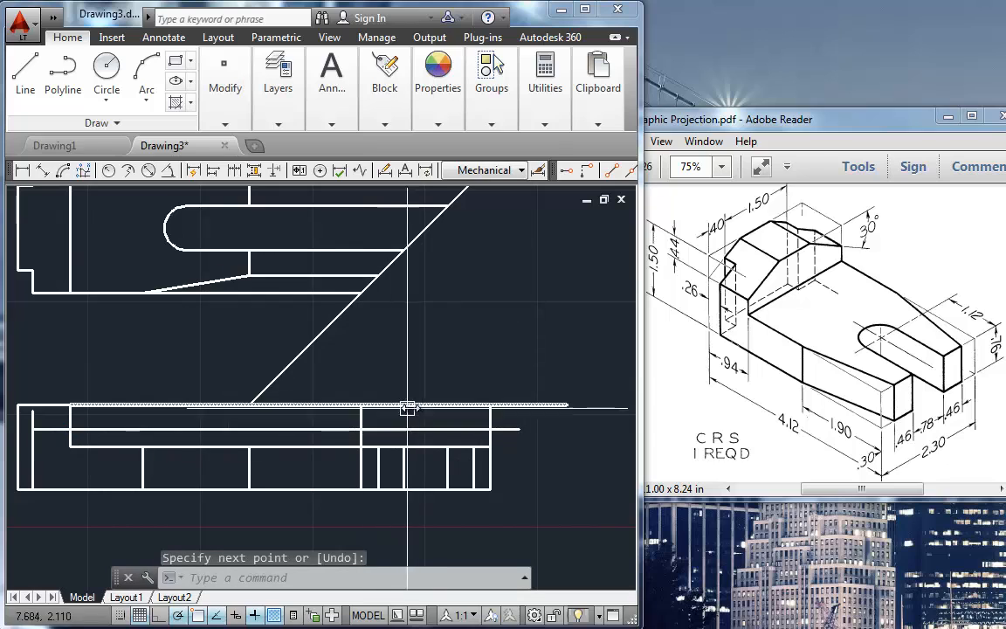
Step: Draw a line at 30° upward from where the side view's left vertical meets the new horizontal guide
type("l")
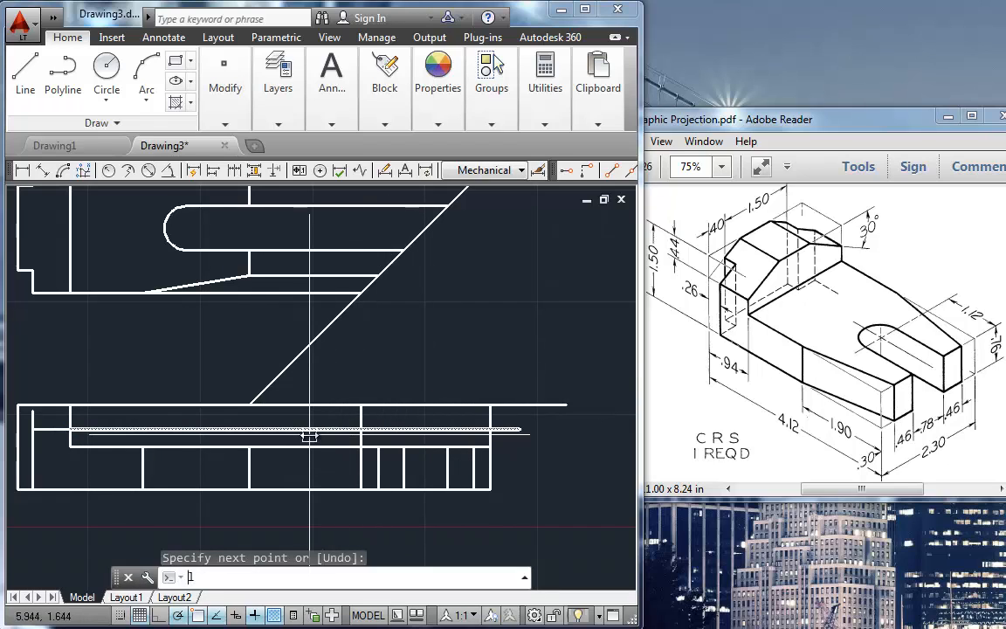
key("Return")
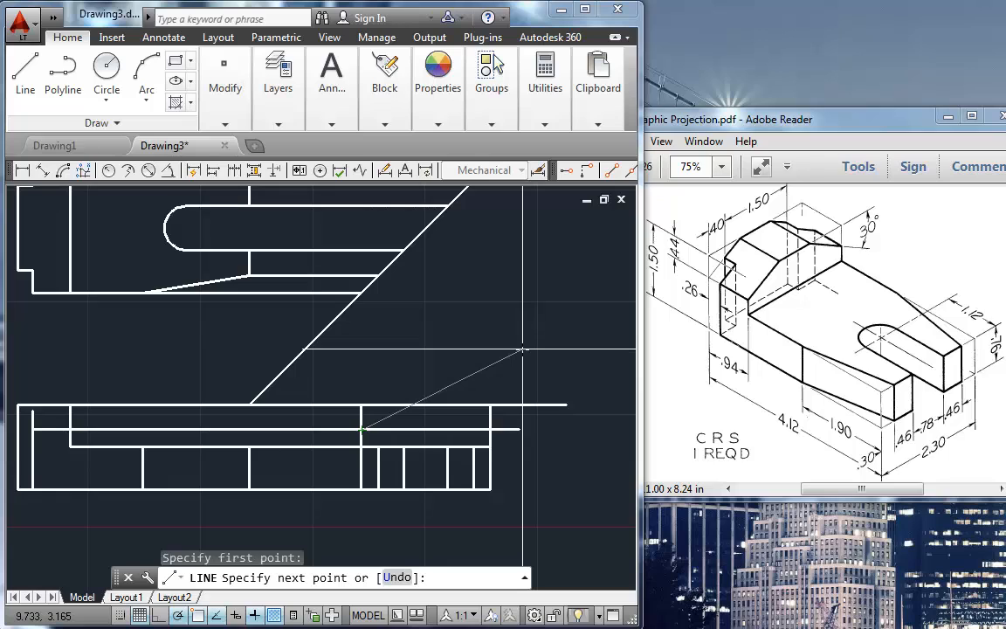
key("Return")
left_click(496, 377)
key("Return")
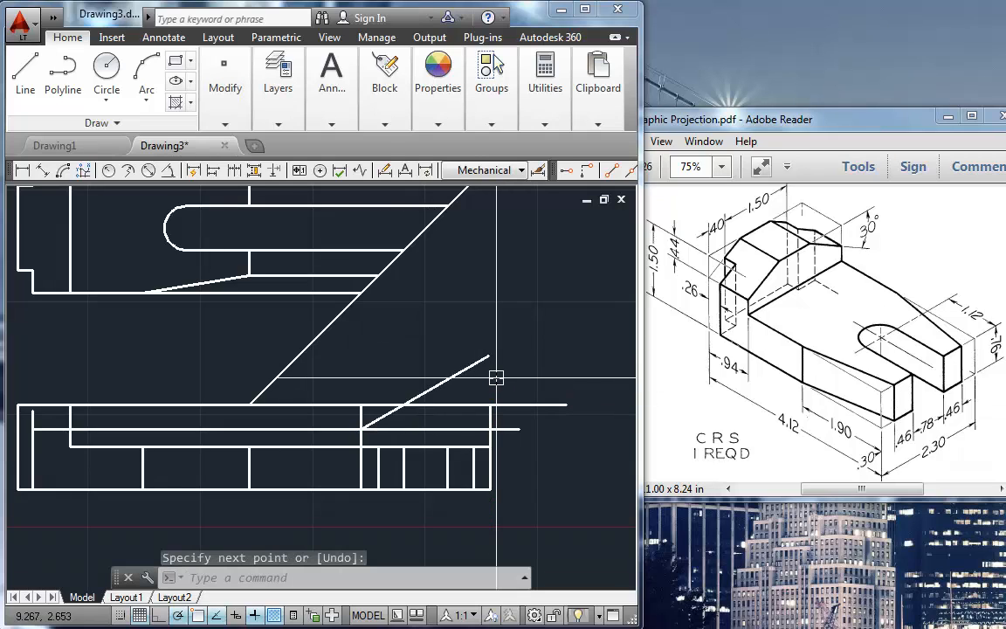
Step: Draw a line at 150° upward from where the side view's right vertical meets the horizontal guide
type("l")
key("Return")
left_click(490, 430)
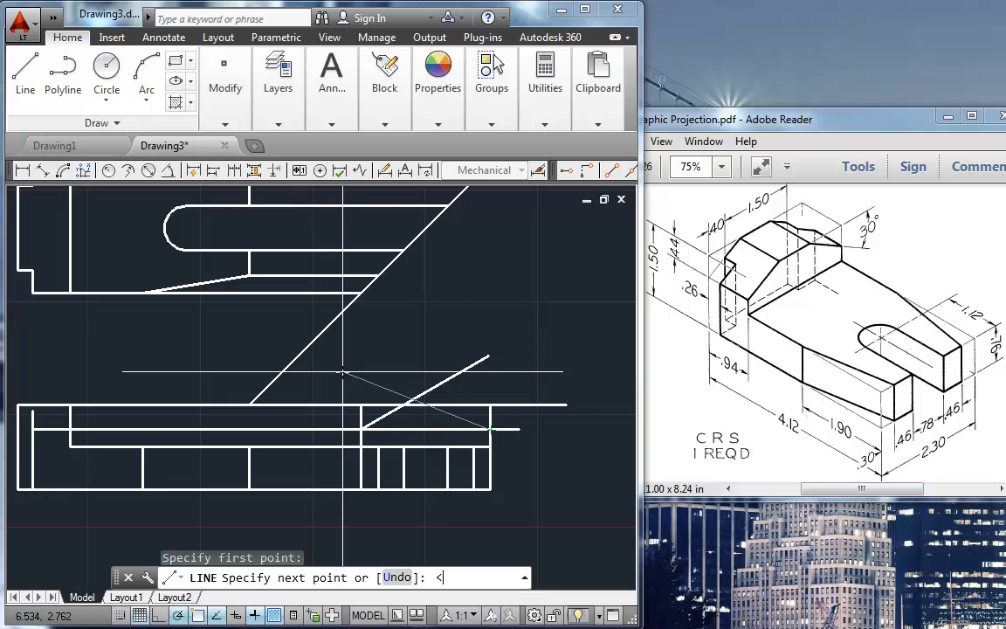
key("Return")
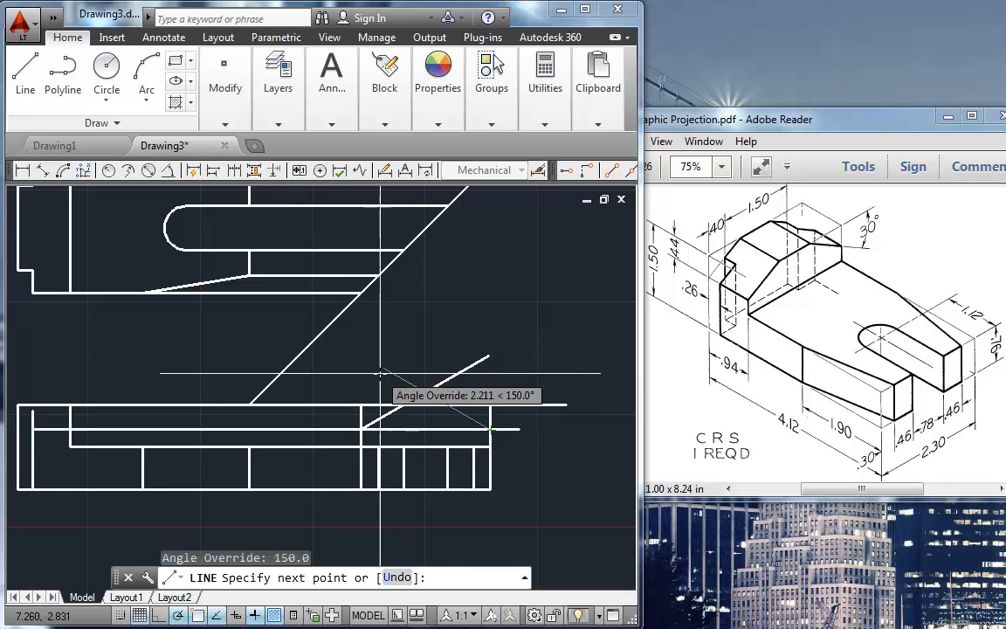
left_click(376, 363)
key("Return")
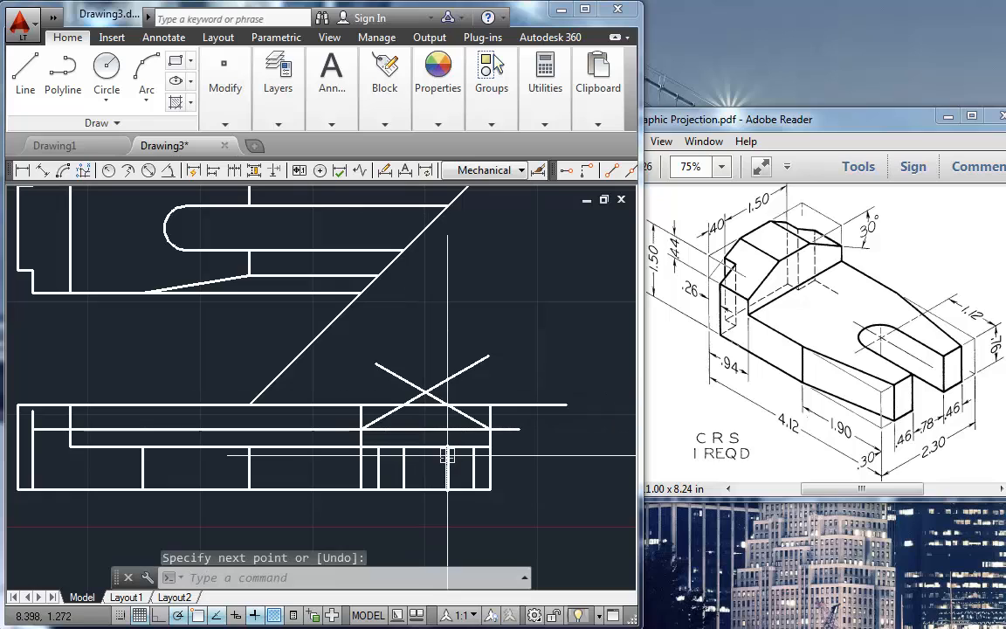
Step: Fillet the side view's left sloped line to the left vertical and to the top line with radius 0
scroll(424, 427, "up", 2)
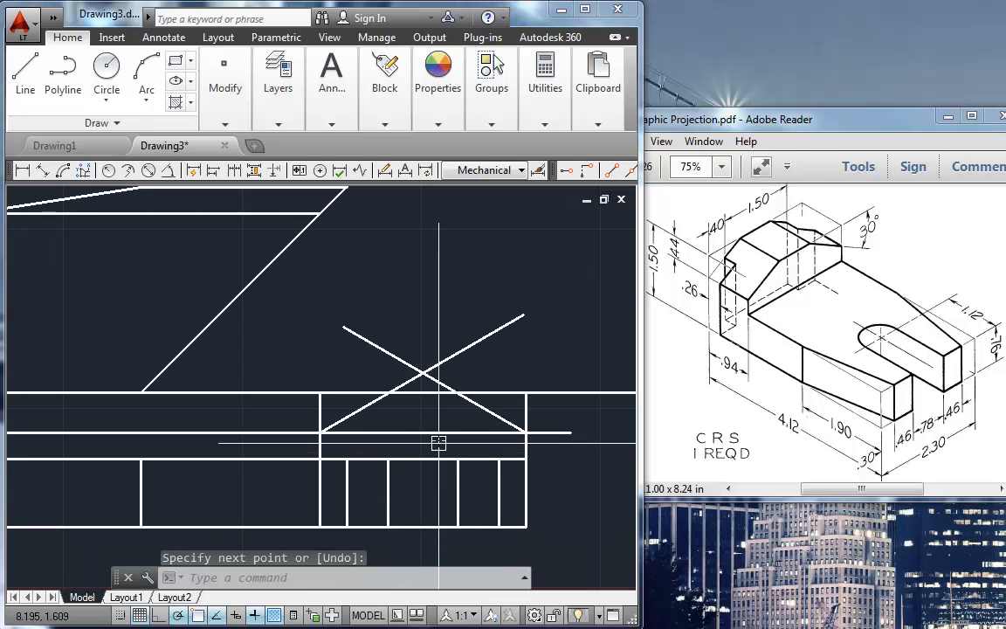
type("f")
key("Return")
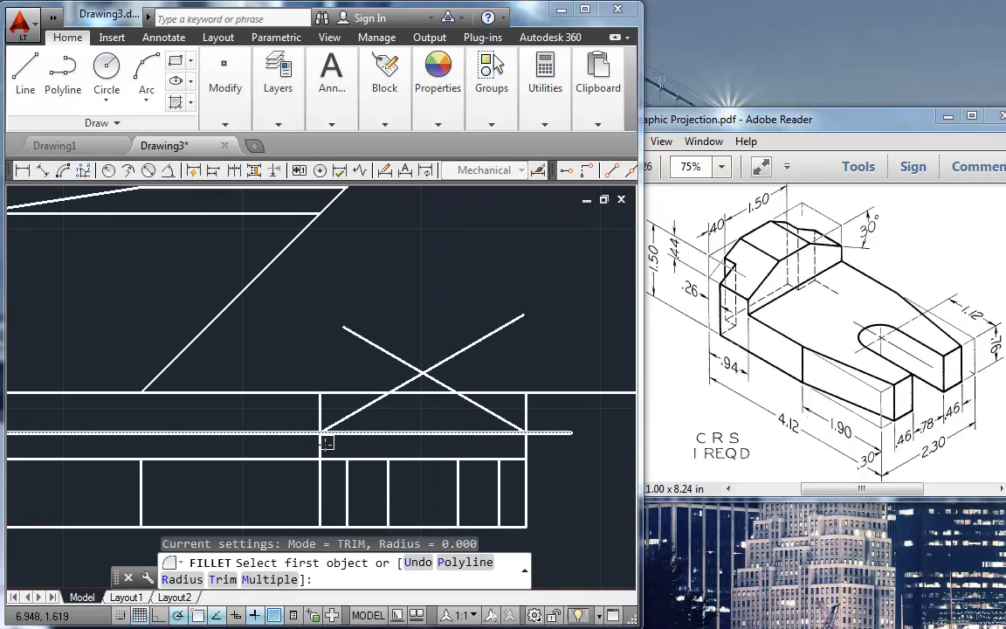
left_click(319, 446)
left_click(353, 414)
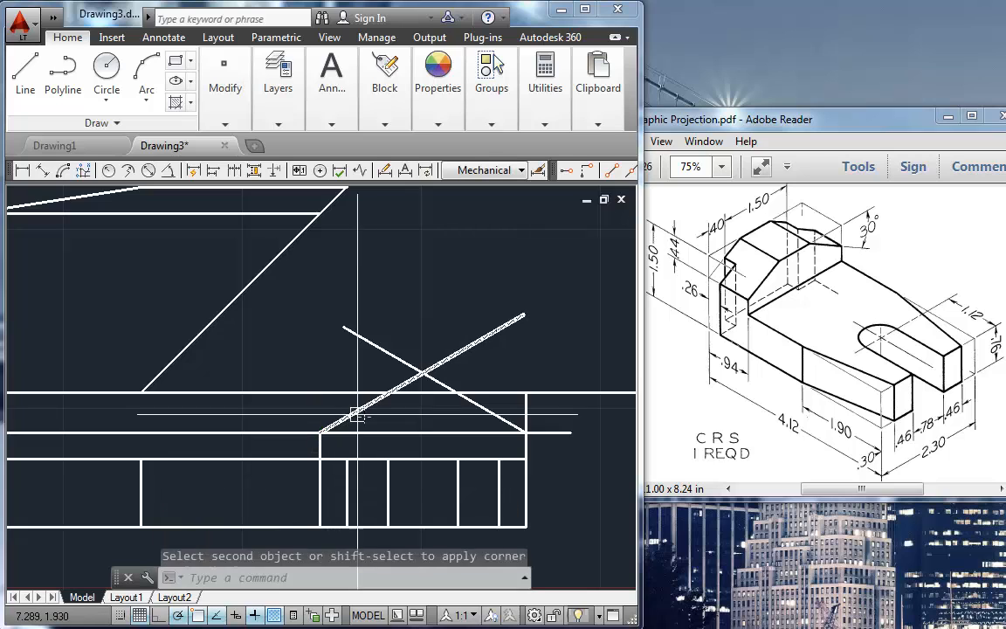
key("Return")
left_click(370, 405)
left_click(417, 393)
Step: Fillet the side view's right sloped line to the top line and to the right vertical with radius 0
key("Return")
left_click(434, 393)
left_click(479, 404)
key("Return")
left_click(484, 409)
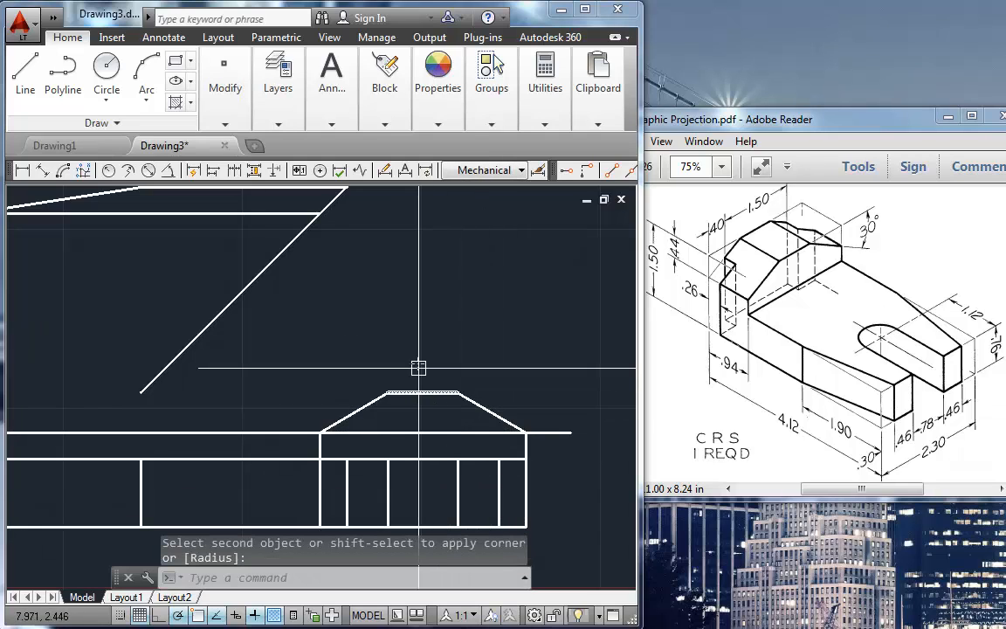
Step: Erase the horizontal guide line running from the front view's upright across the side view
scroll(393, 365, "down", 2)
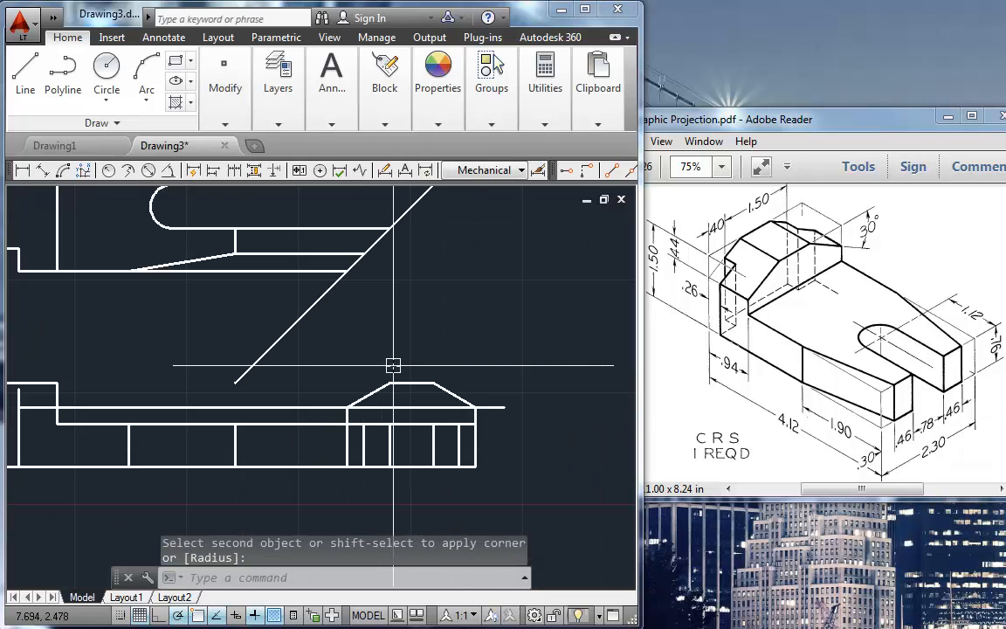
key("Escape")
left_click(313, 409)
key("Delete")
Step: Trim away the base-level and step-level lines connecting the front view to the side view
middle_click_drag(338, 355, 410, 357)
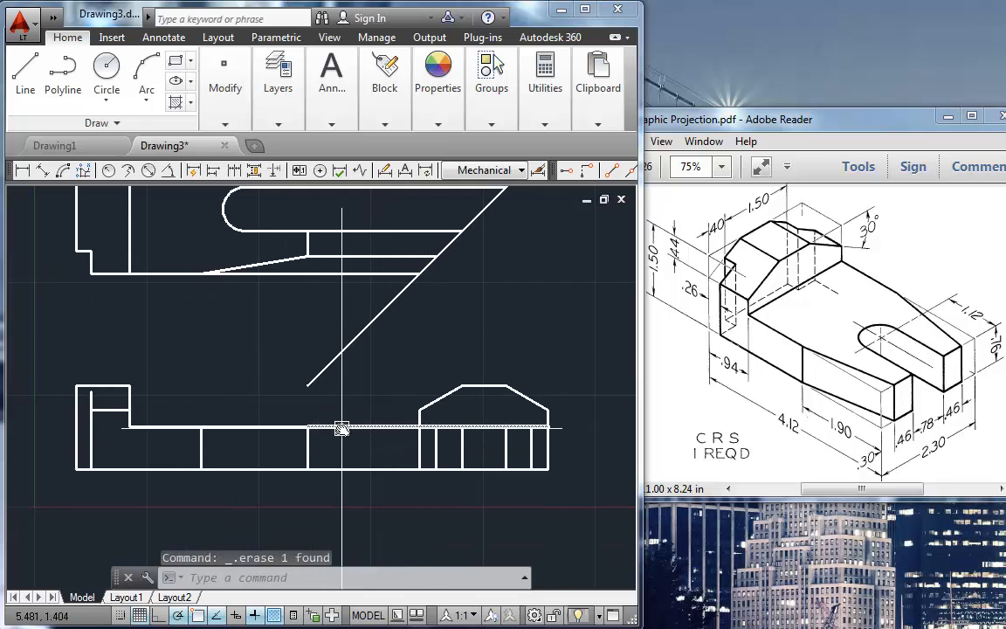
type("tr")
key("Return")
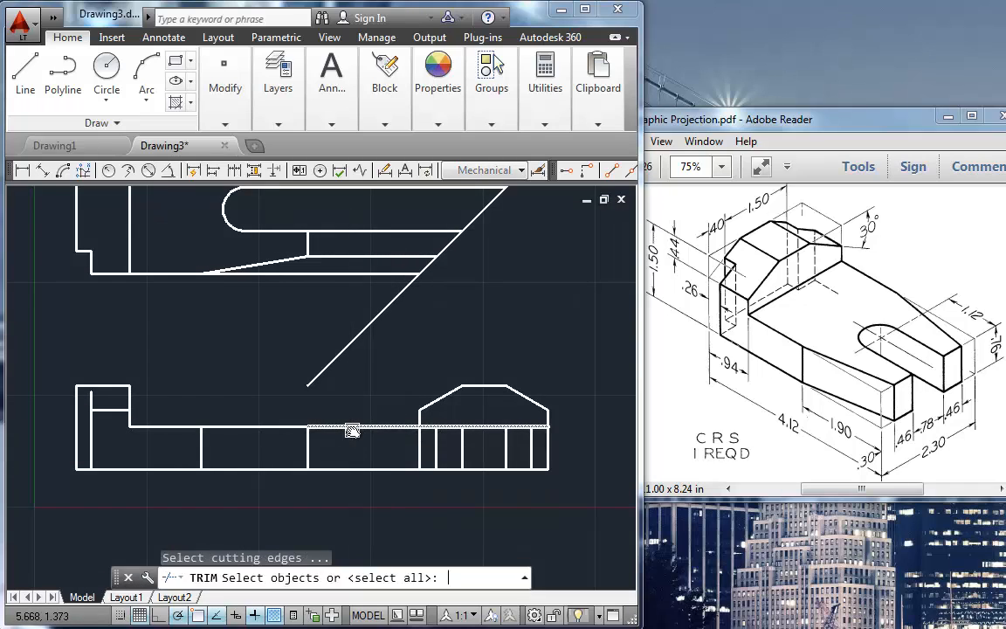
key("Return")
left_click(353, 429)
key("Return")
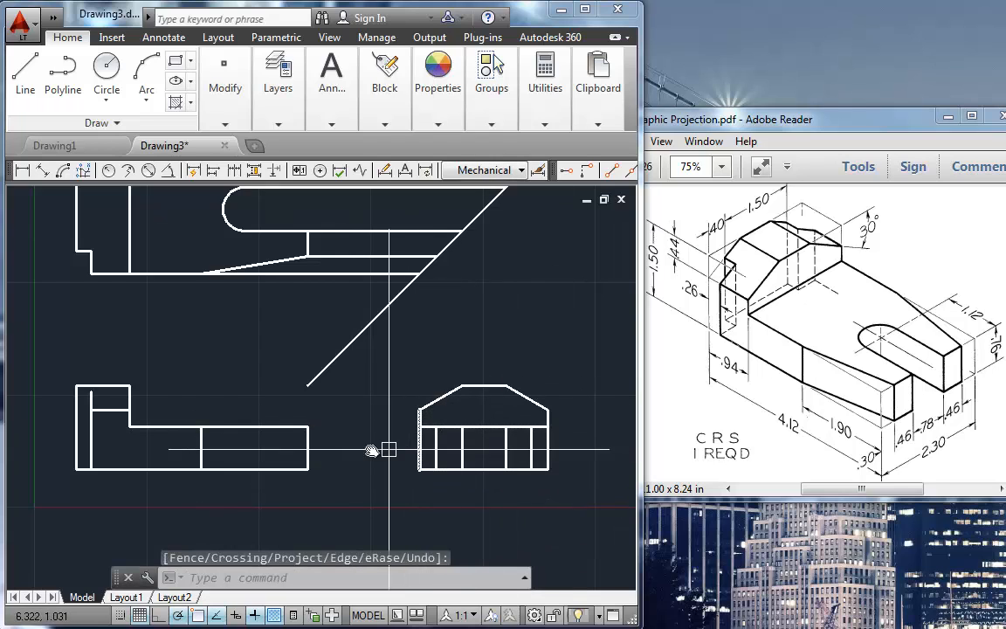
Step: Erase the six horizontal projection lines between the top view and the miter line
middle_click_drag(385, 436, 377, 476)
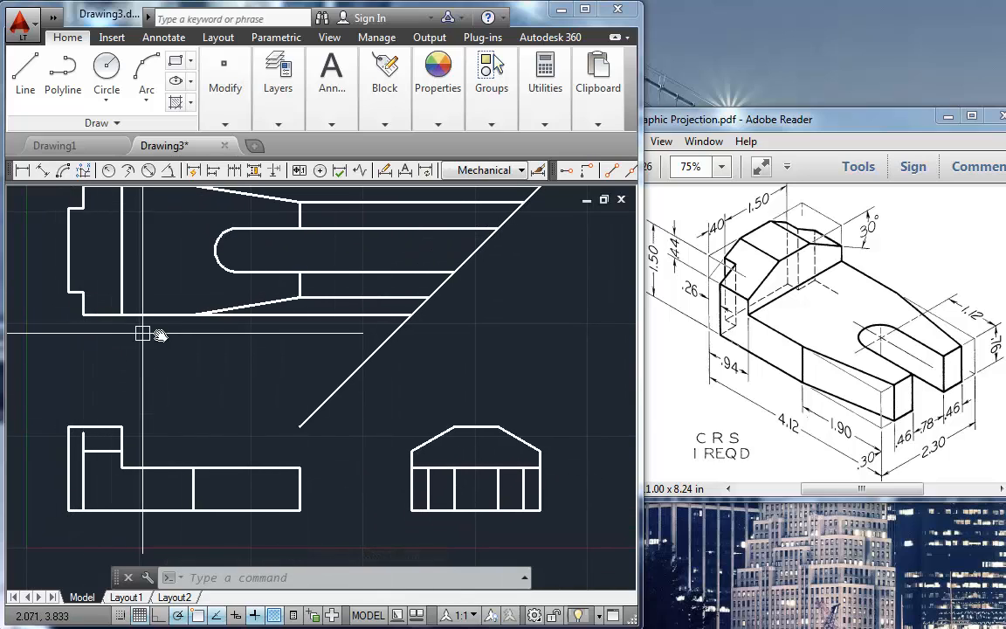
middle_click_drag(296, 308, 292, 341)
left_click(353, 197)
left_click(319, 370)
key("Delete")
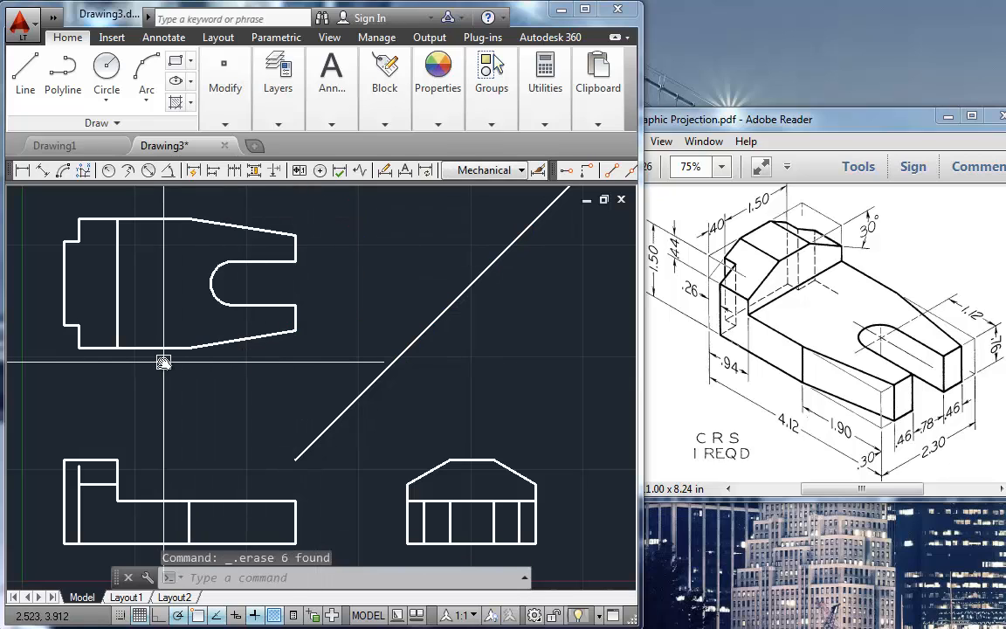
Step: Project the top view's lower left notch corner across to the miter line and down to the side view's base
key("Return")
left_click(78, 325)
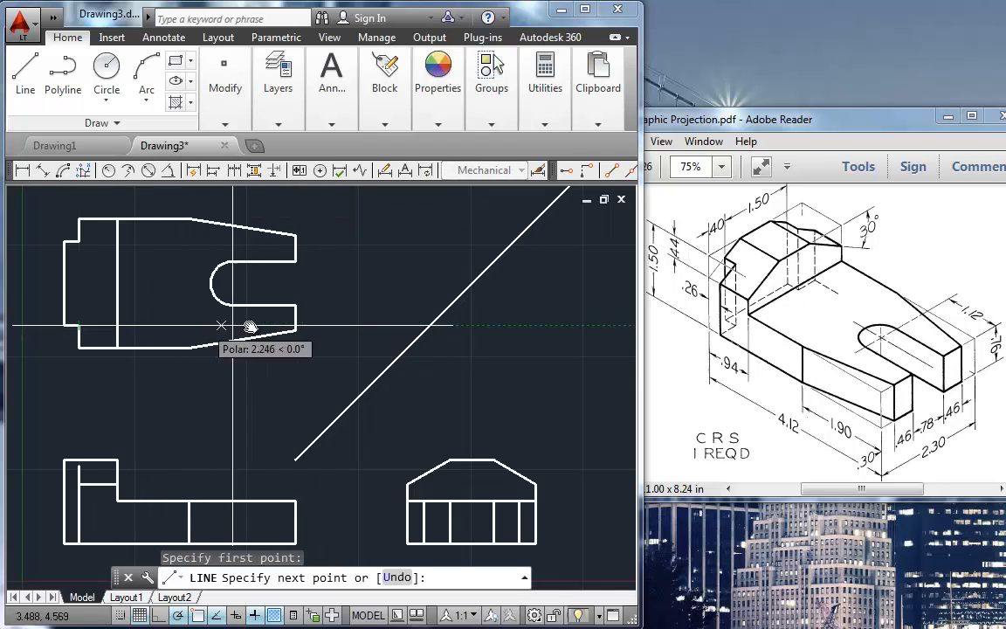
left_click(430, 325)
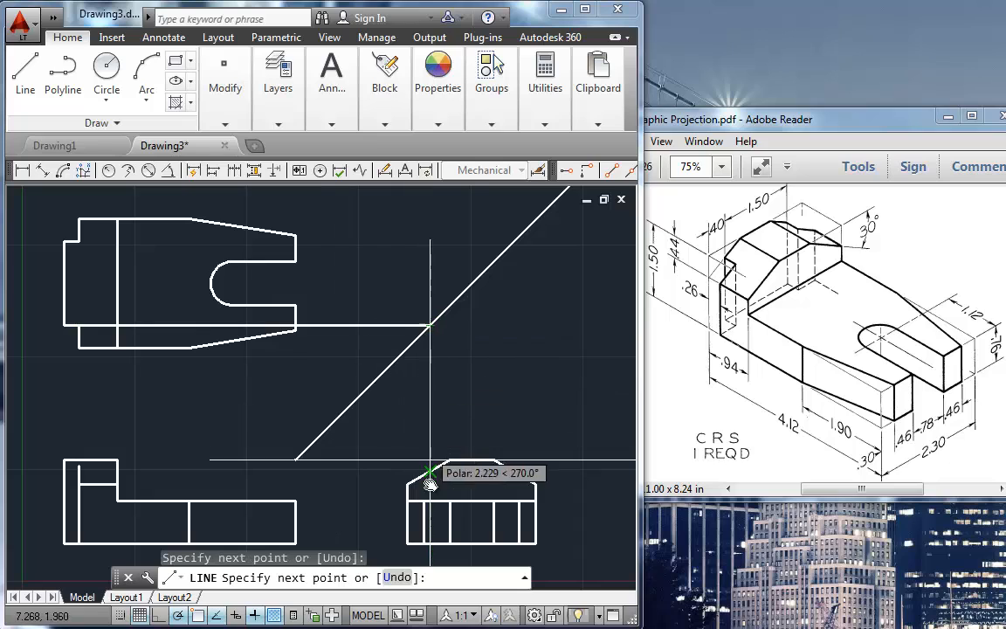
left_click(429, 544)
key("Return")
key("Return")
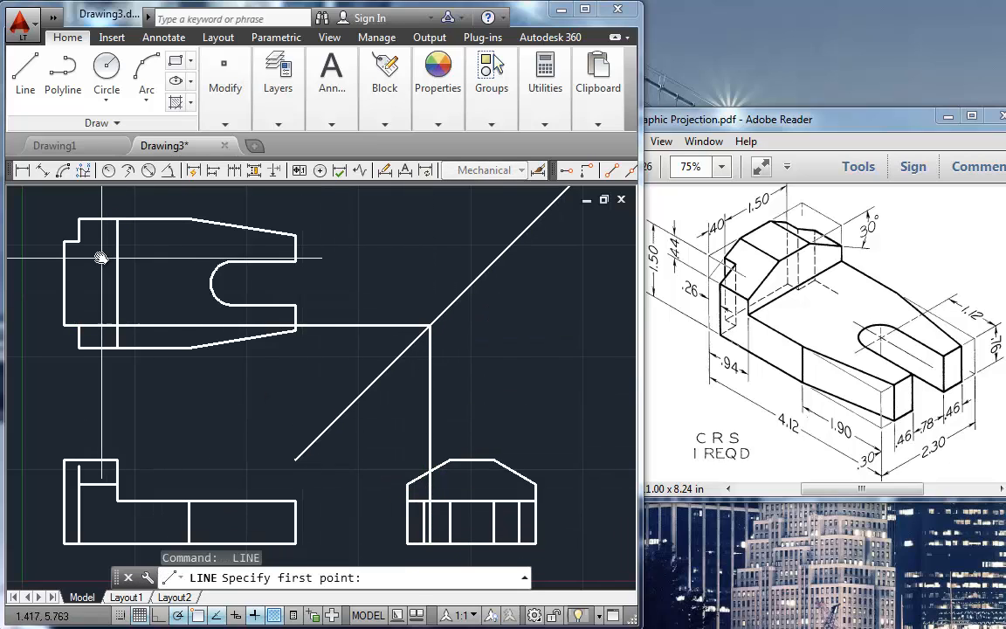
Step: Project the top view's upper left notch corner across to the miter line and down to the side view's base
left_click(84, 242)
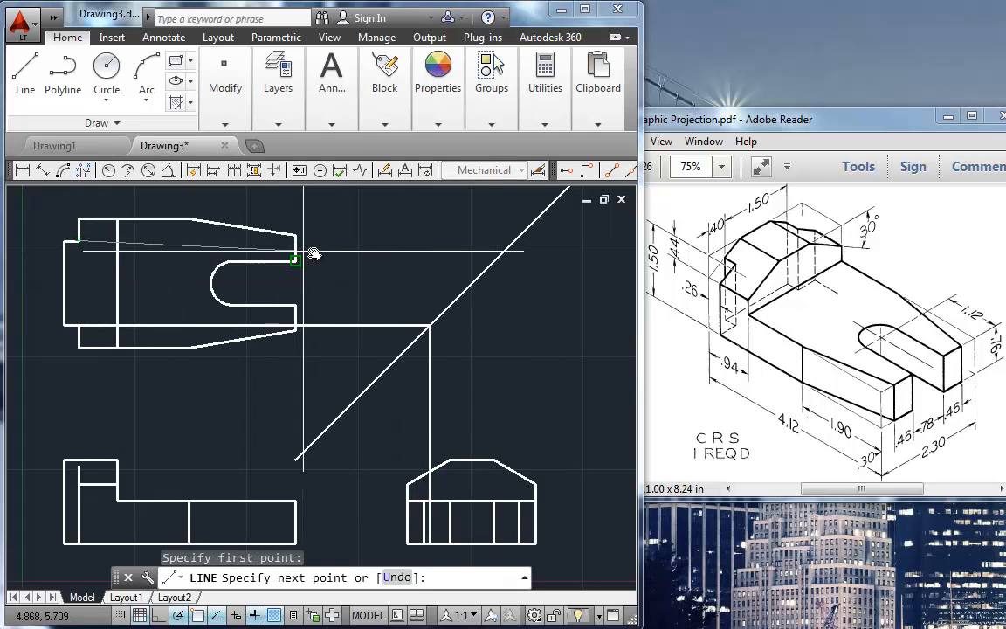
left_click(514, 244)
left_click(513, 543)
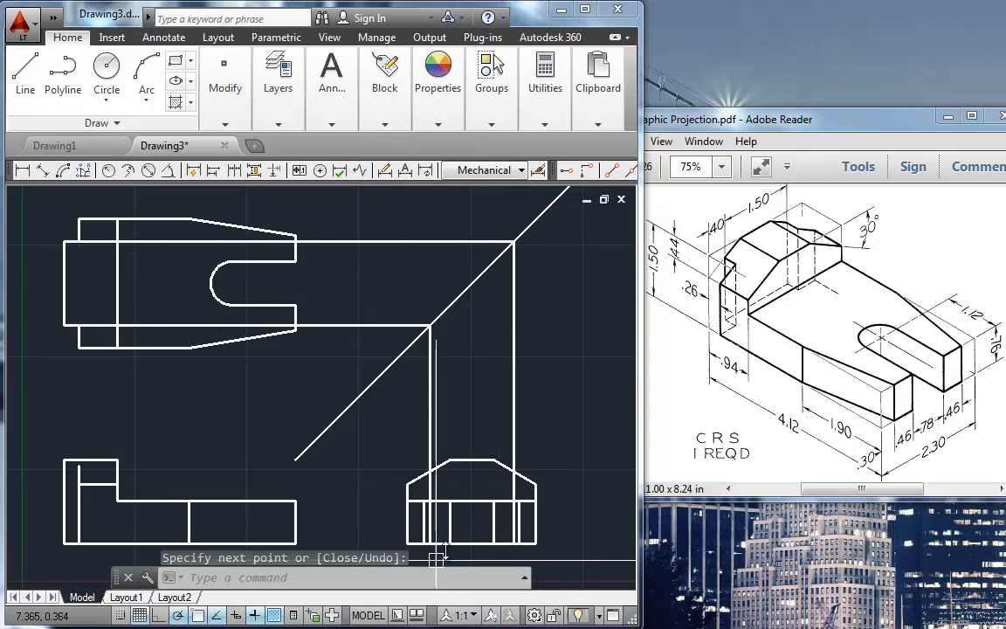
Step: Trim the two vertical projection lines above the side view and erase their horizontal parts between the top view and the miter line
type("t")
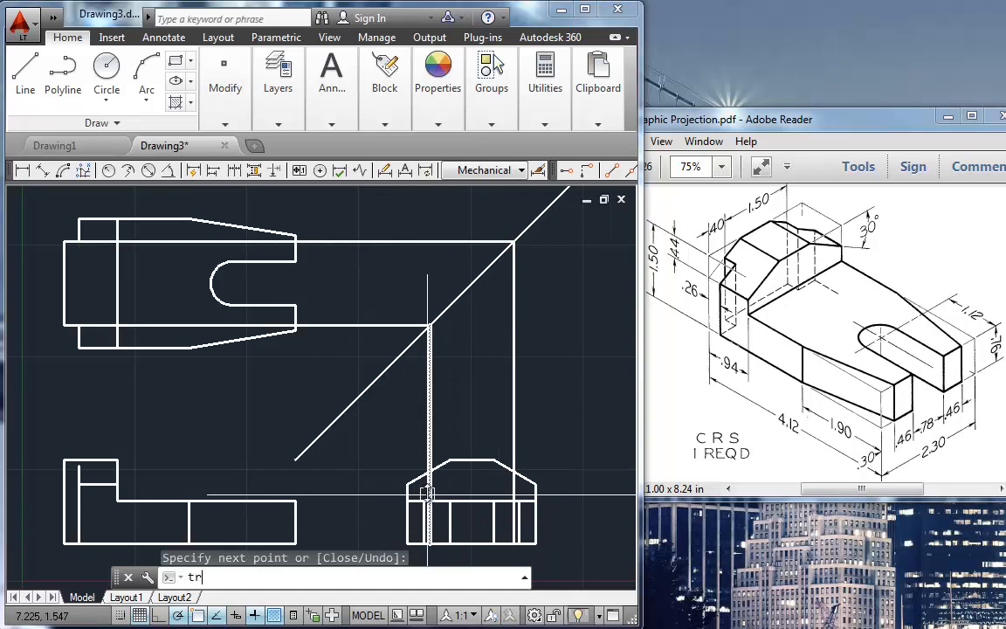
type("r")
key("Return")
key("Return")
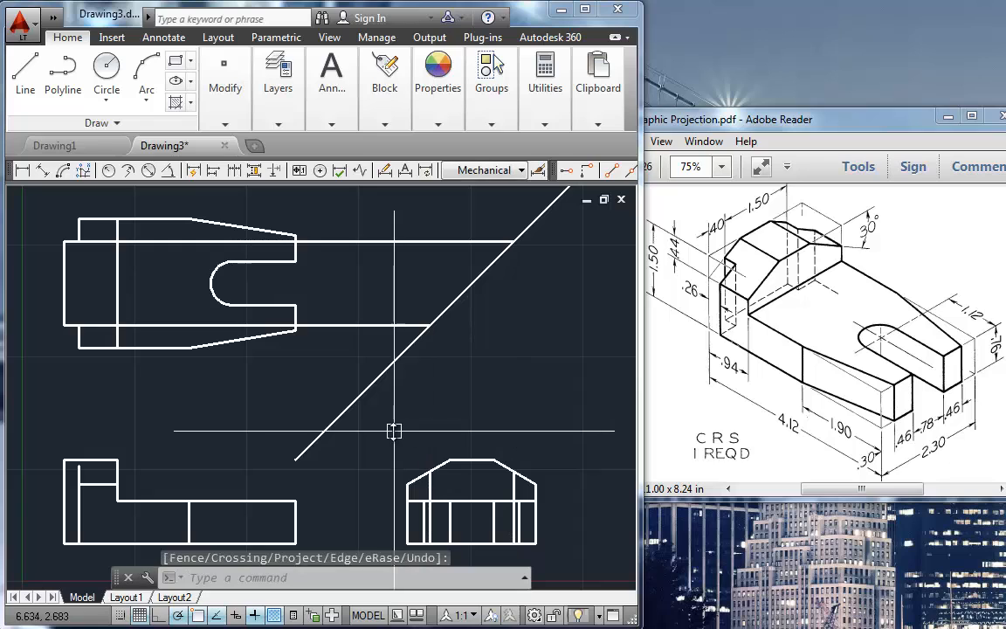
left_click(358, 325)
left_click(355, 239)
key("Delete")
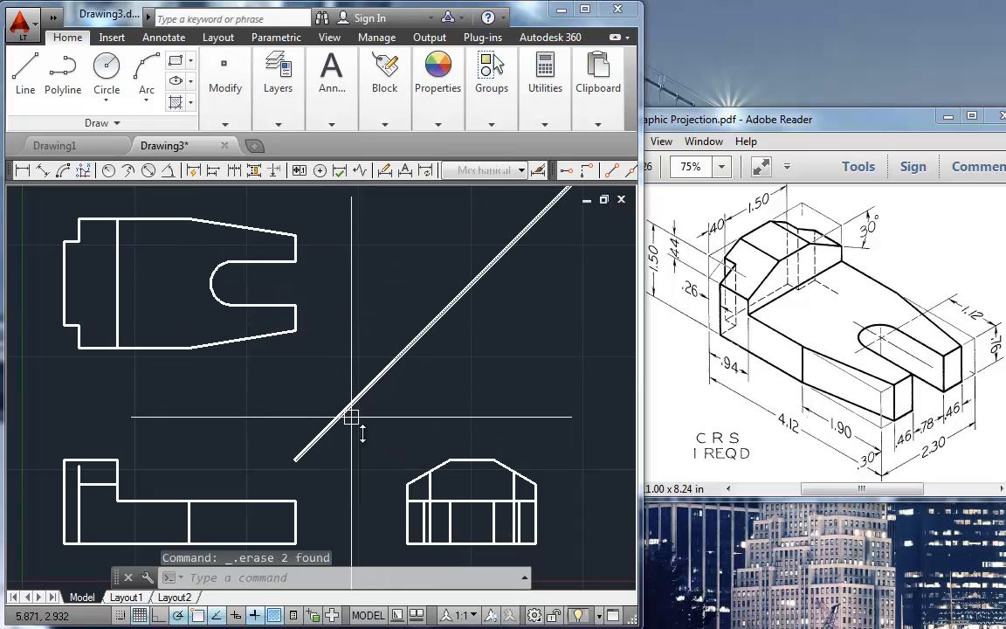
Step: Move the two projected vertical notch lines in the side view to the HIDDEN layer
left_click(429, 486)
left_click(514, 488)
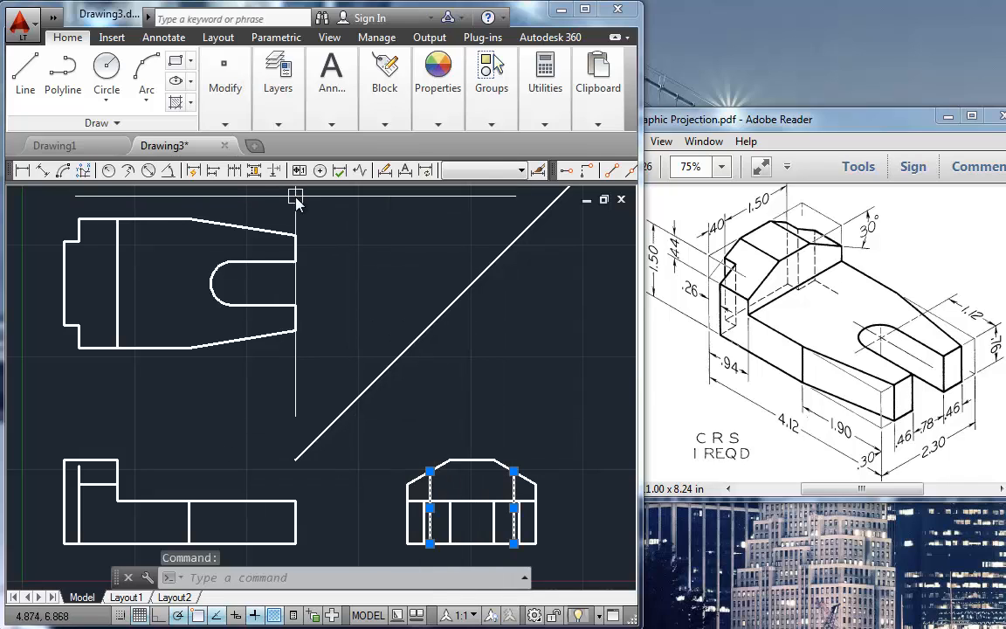
left_click(279, 131)
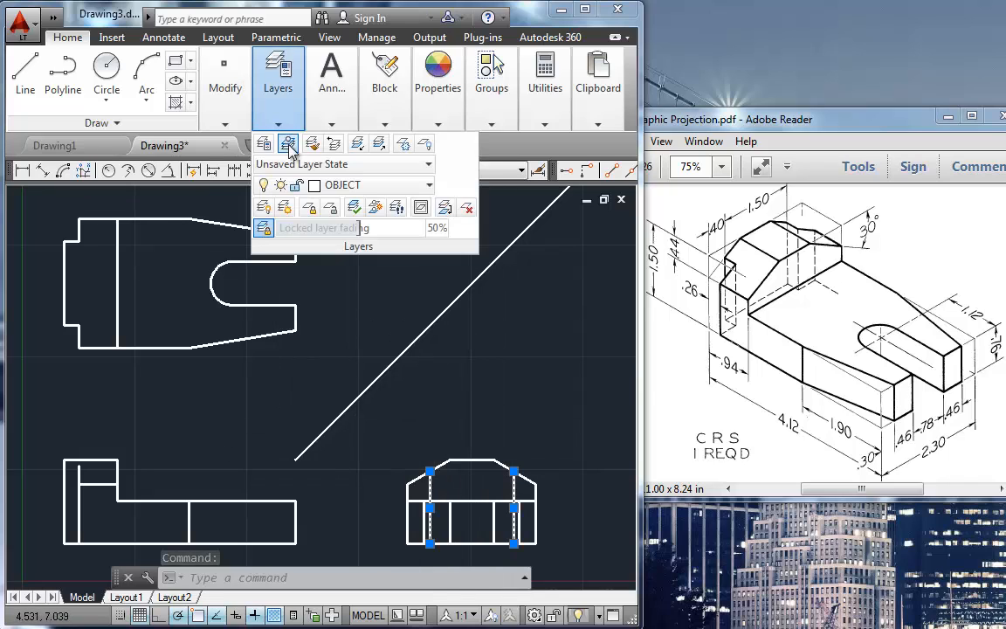
left_click(349, 184)
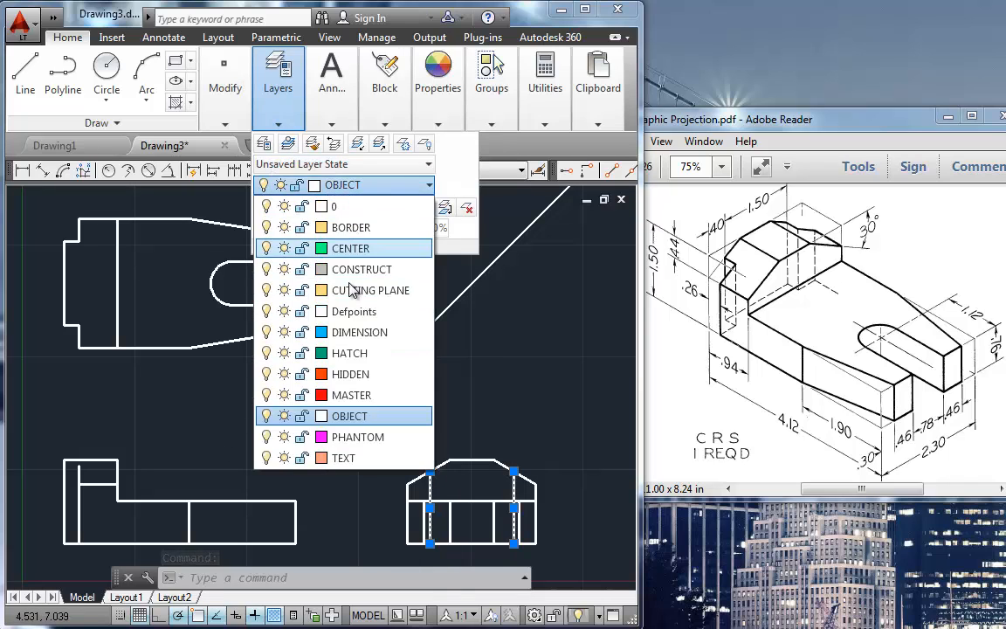
left_click(341, 375)
key("Escape")
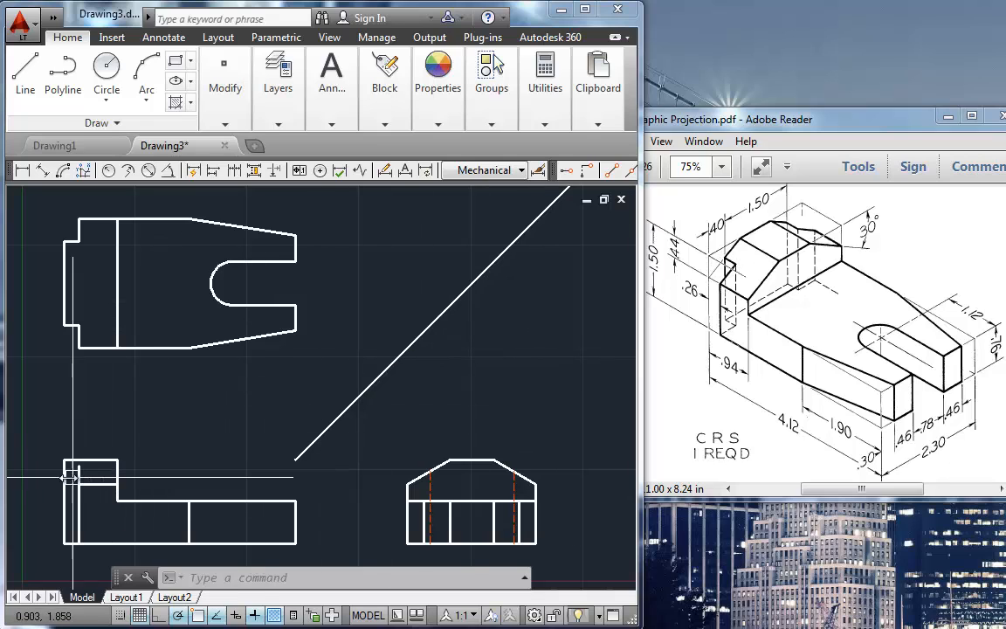
Step: Draw a horizontal line from the left hidden line's upper end in the side view across to the front view's left edge
type("l")
key("Return")
left_click(428, 471)
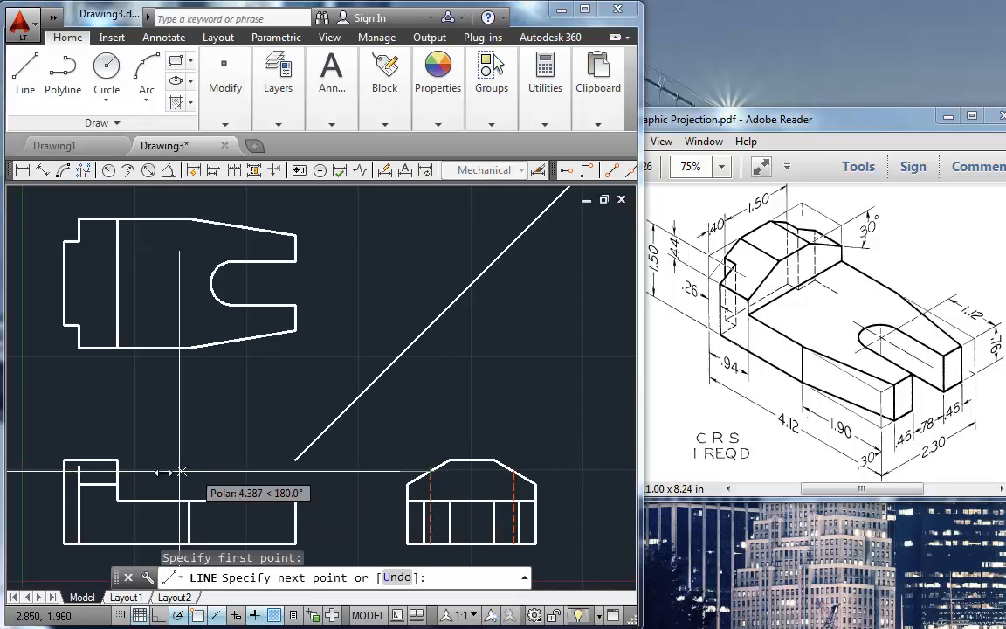
key("Return")
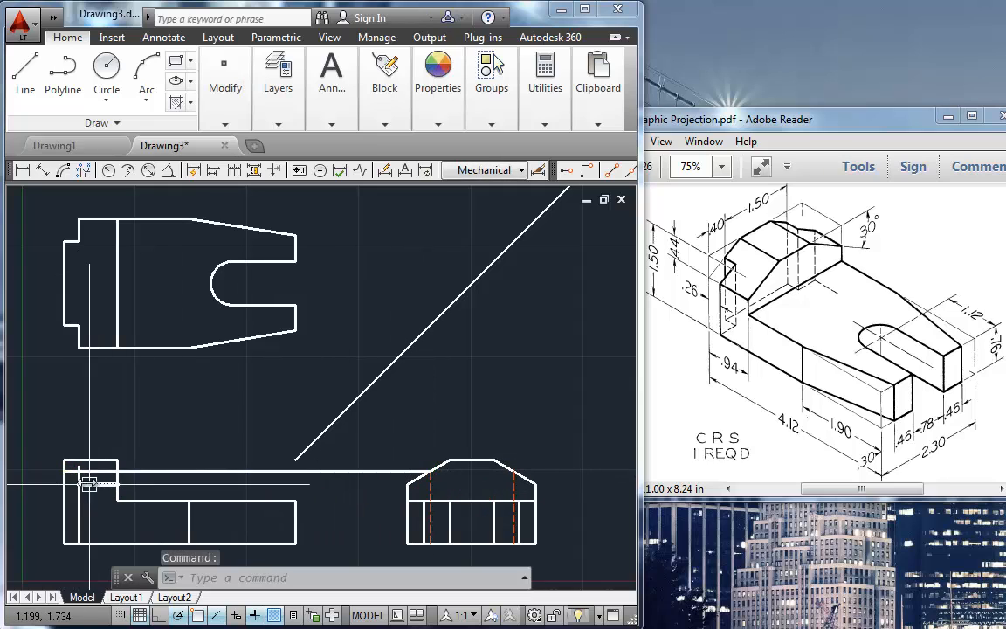
Step: Fillet the horizontal projection line with the front view's vertical notch line to form the notch's sharp upper corner
scroll(75, 474, "up", 8)
middle_click_drag(58, 484, 118, 463)
type("f")
key("Return")
left_click(116, 435)
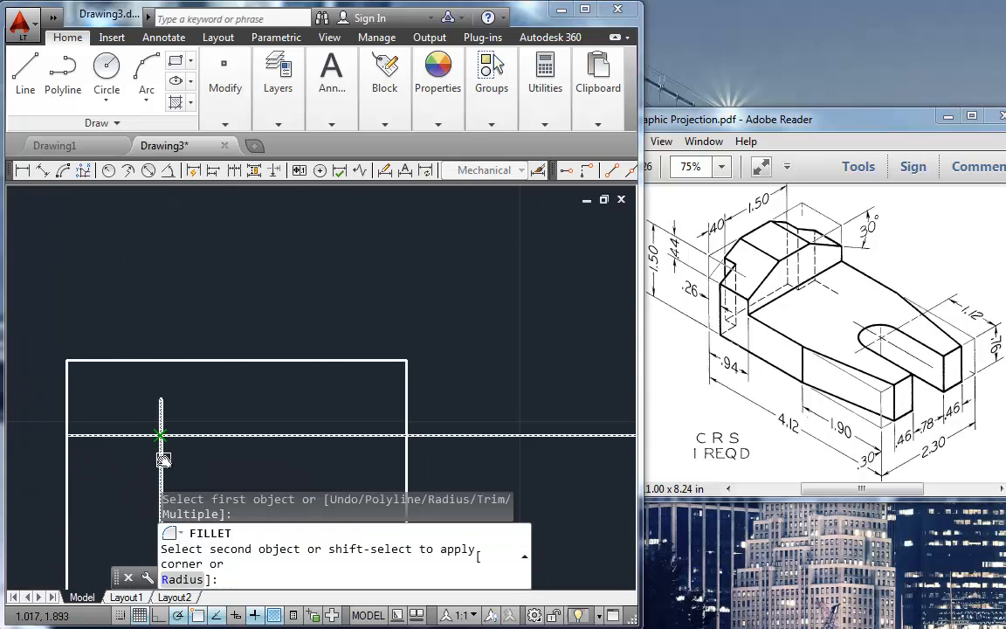
scroll(328, 460, "down", 2)
scroll(412, 440, "down", 3)
middle_click_drag(409, 433, 314, 431)
middle_click_drag(390, 421, 266, 420)
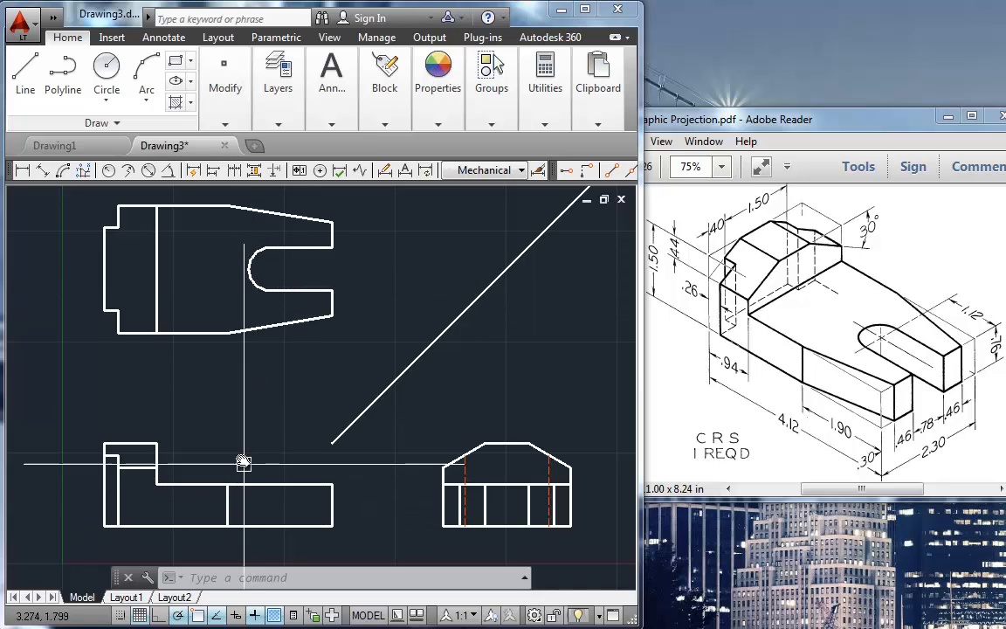
Step: Draw a vertical line from the left quadrant of the top view's slot arc down to the front view's base
type("l")
key("Return")
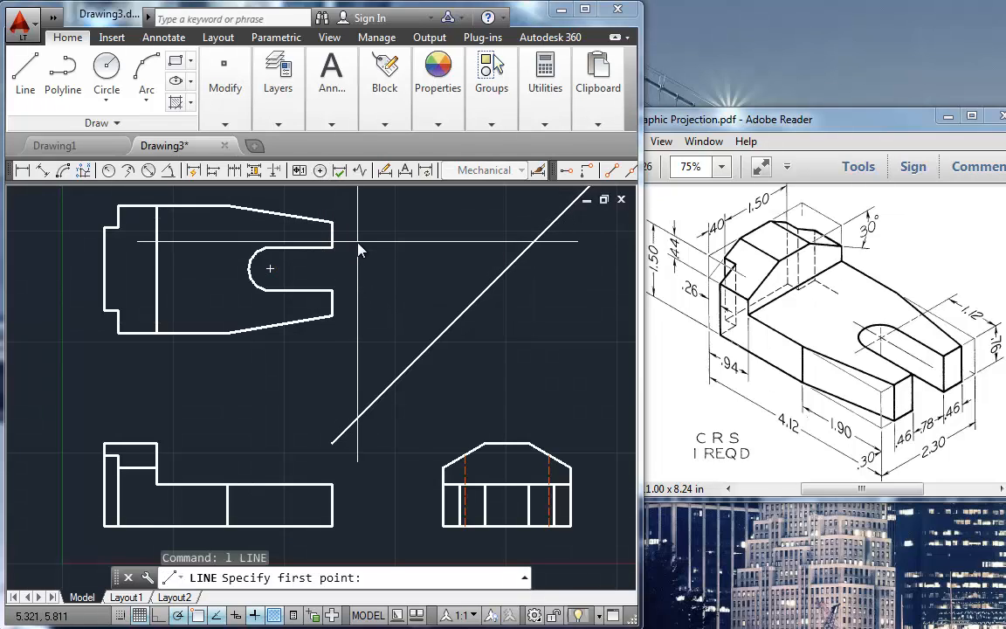
type("qua of")
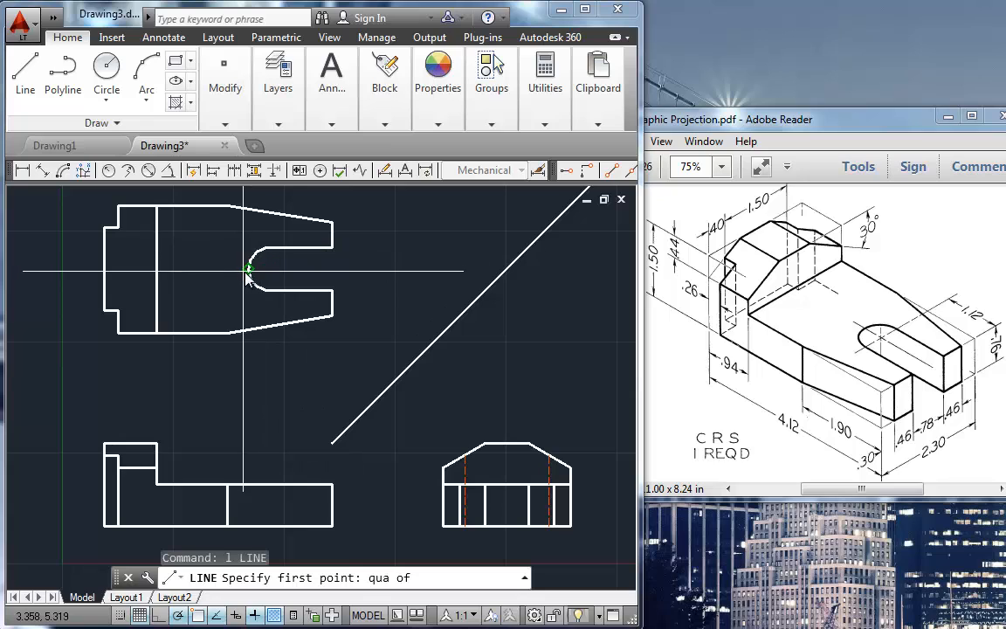
left_click(247, 271)
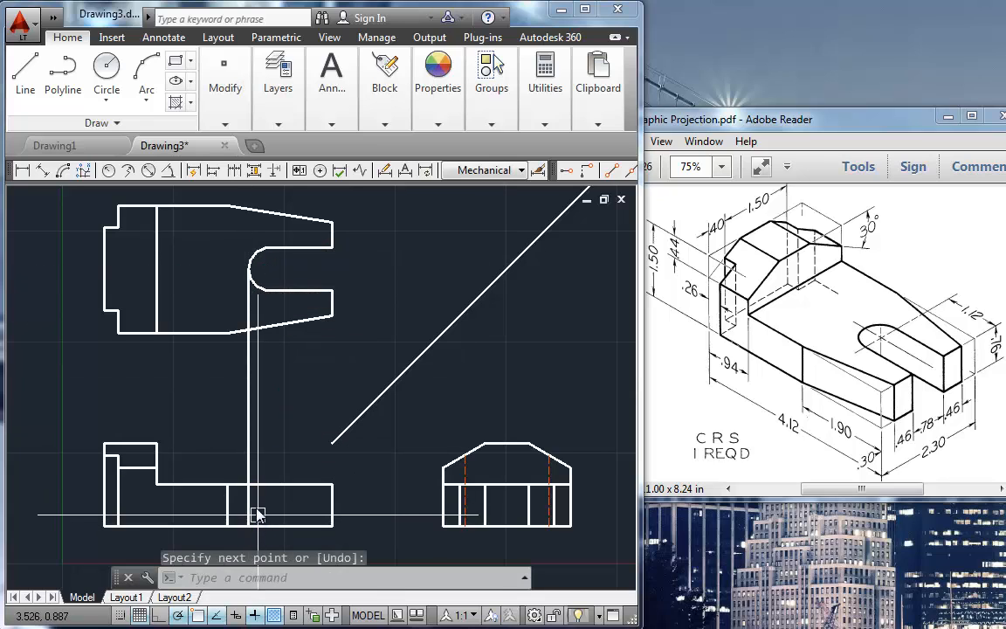
left_click(258, 507)
key("Return")
Step: Trim the slot projection line above the front view's low step
type("tr")
key("Return")
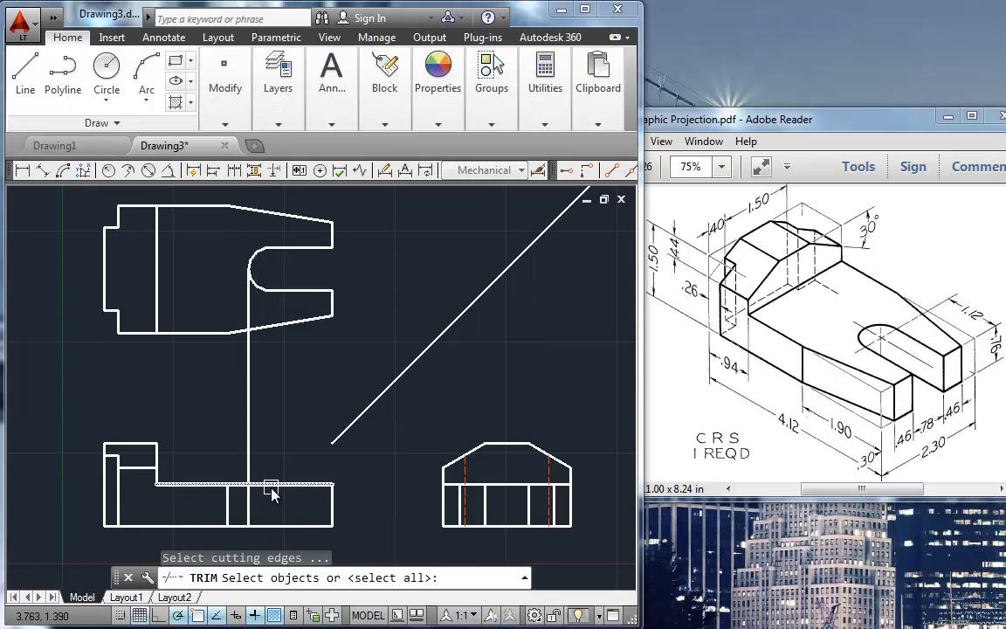
key("Return")
key("Return")
Step: Move the slot's vertical line in the front view to the HIDDEN layer
left_click(248, 505)
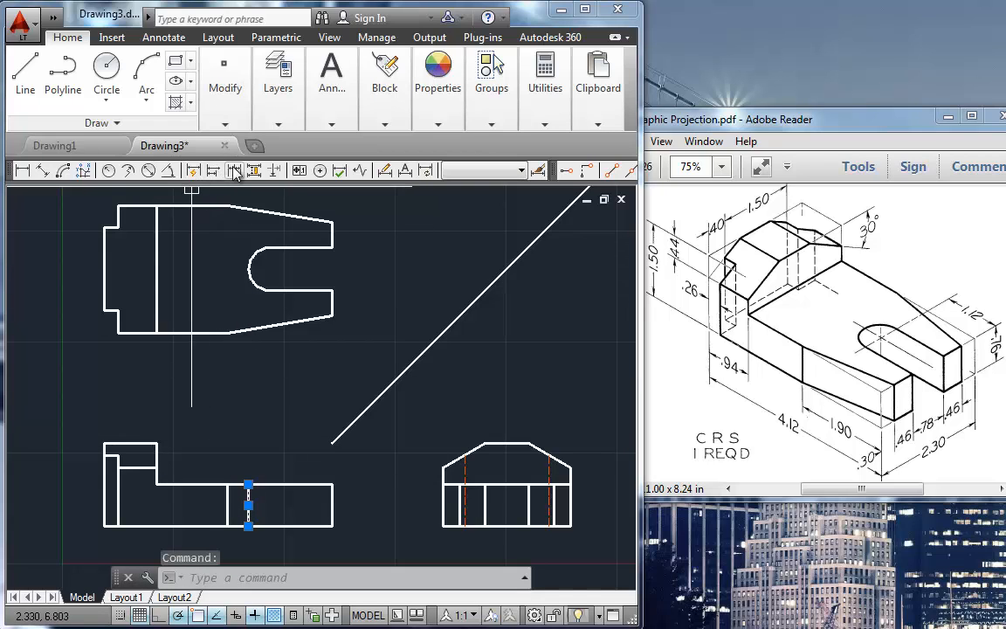
left_click(276, 125)
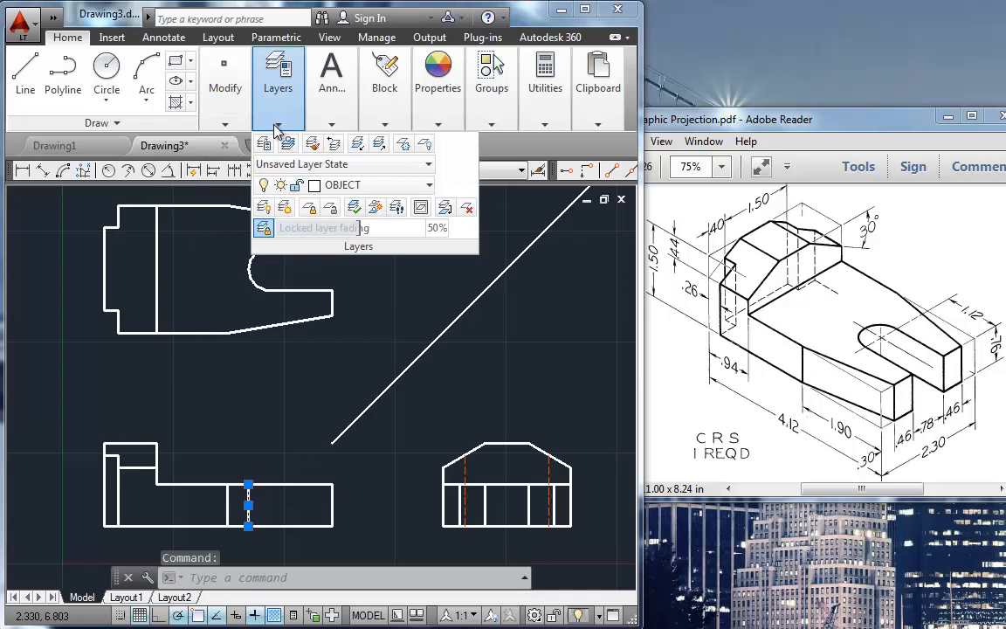
left_click(339, 186)
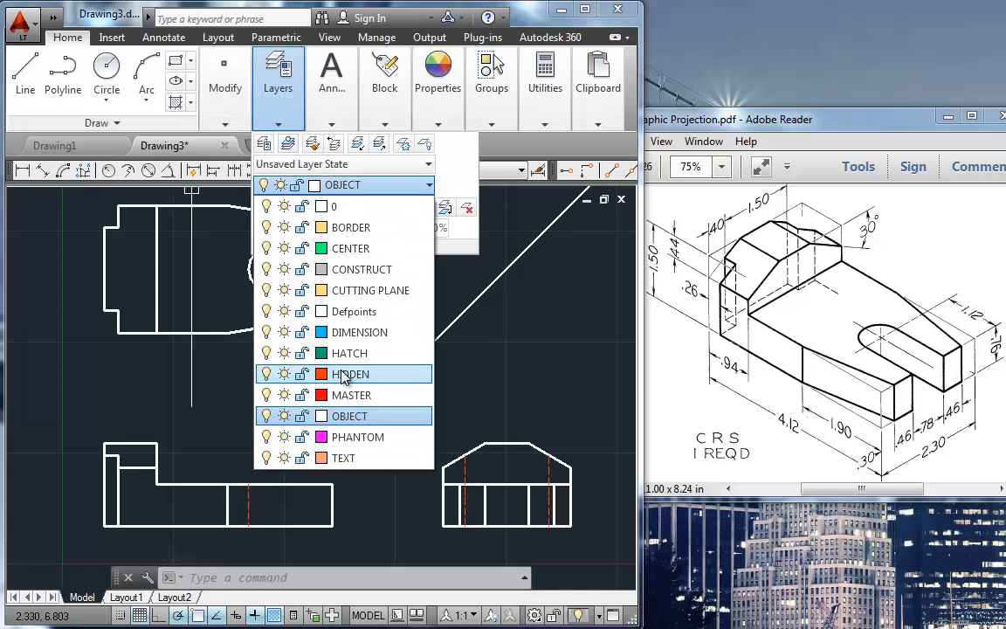
left_click(347, 374)
key("Escape")
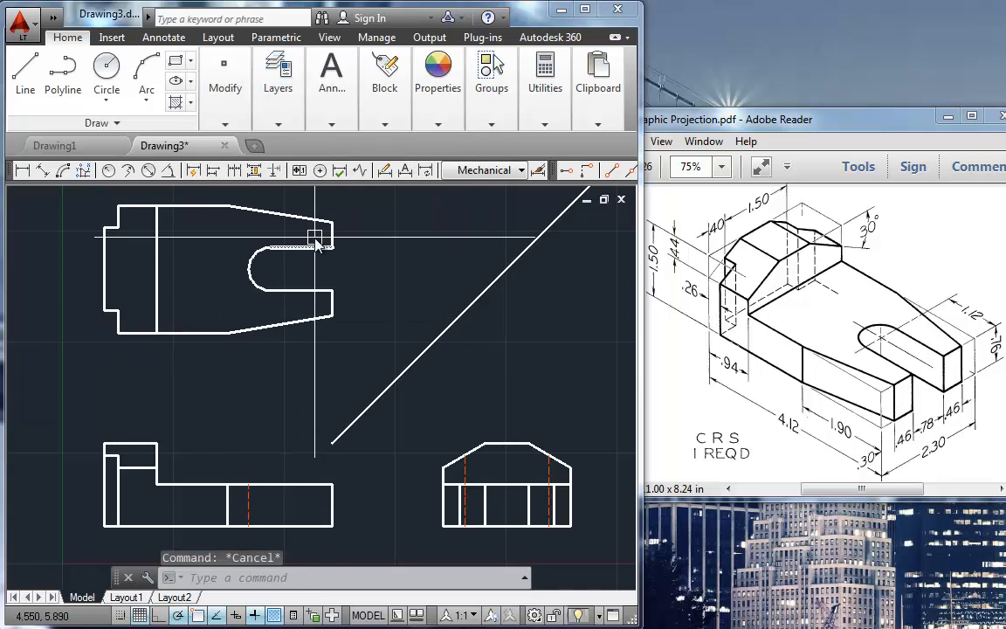
Step: Make CENTER the current layer and add a center mark to the slot's arc in the top view
left_click(277, 124)
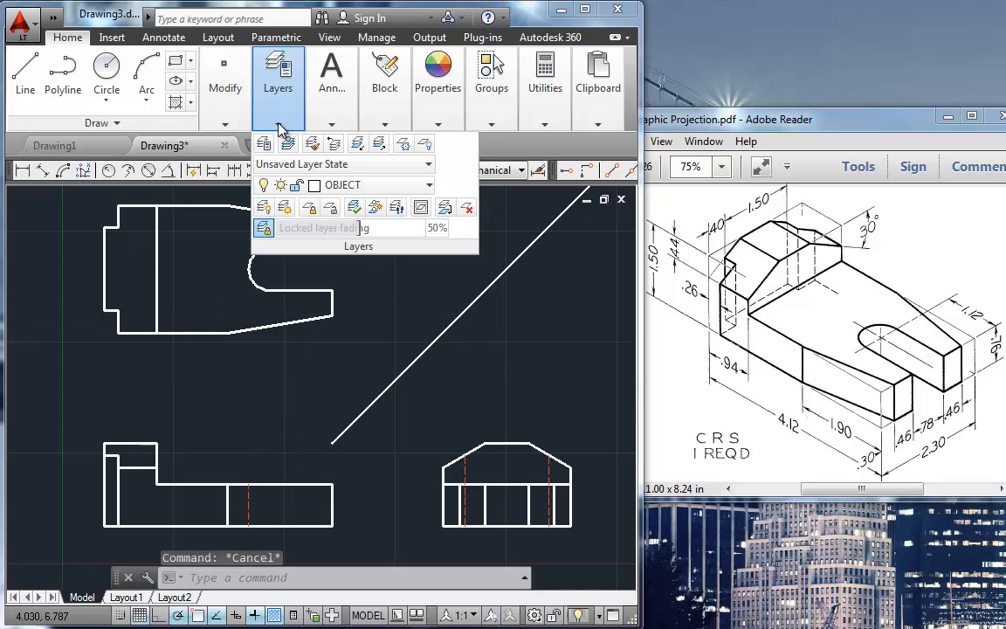
left_click(337, 185)
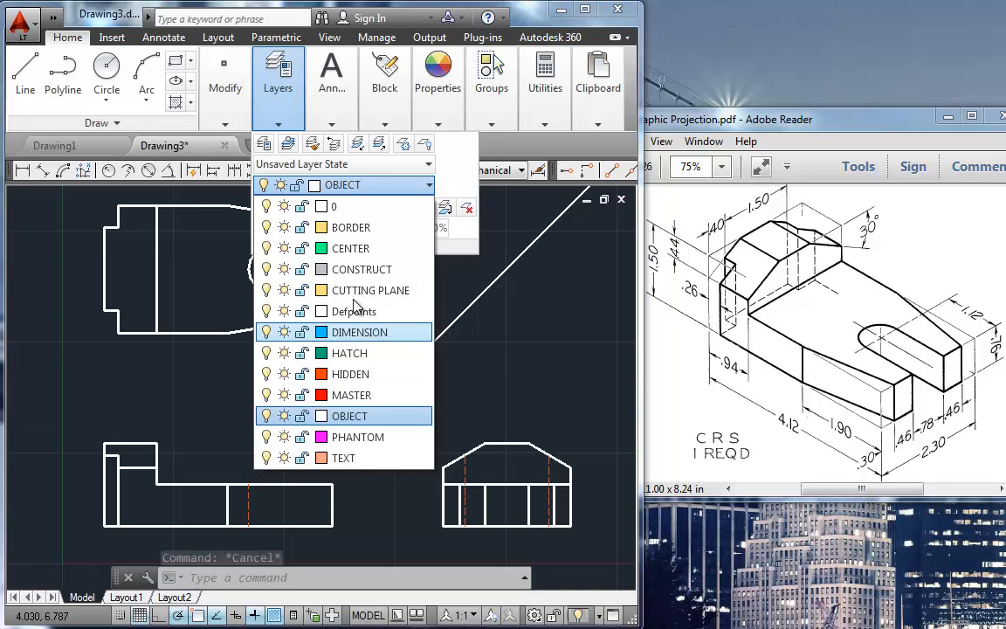
left_click(353, 248)
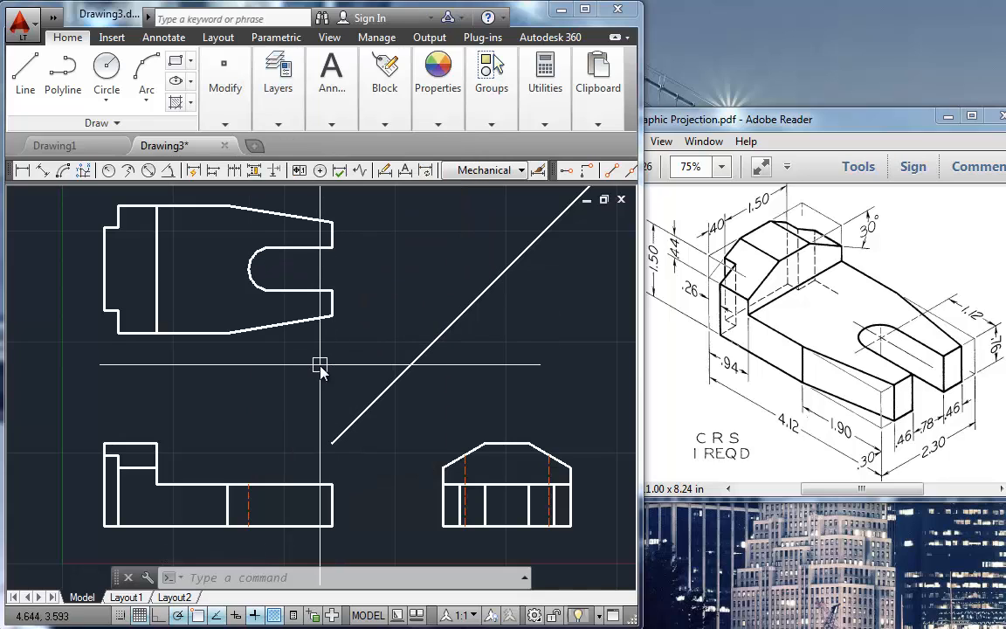
left_click(319, 171)
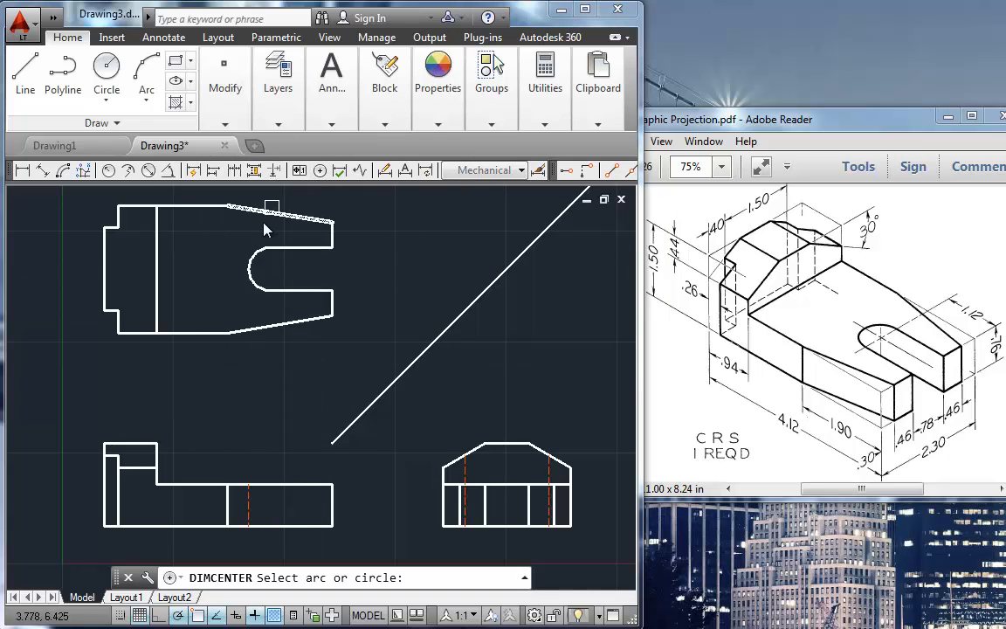
left_click(260, 259)
Step: Draw a vertical center line from the slot's center mark down to just below the front view's base
type("l")
key("Return")
left_click(271, 269)
left_click(273, 539)
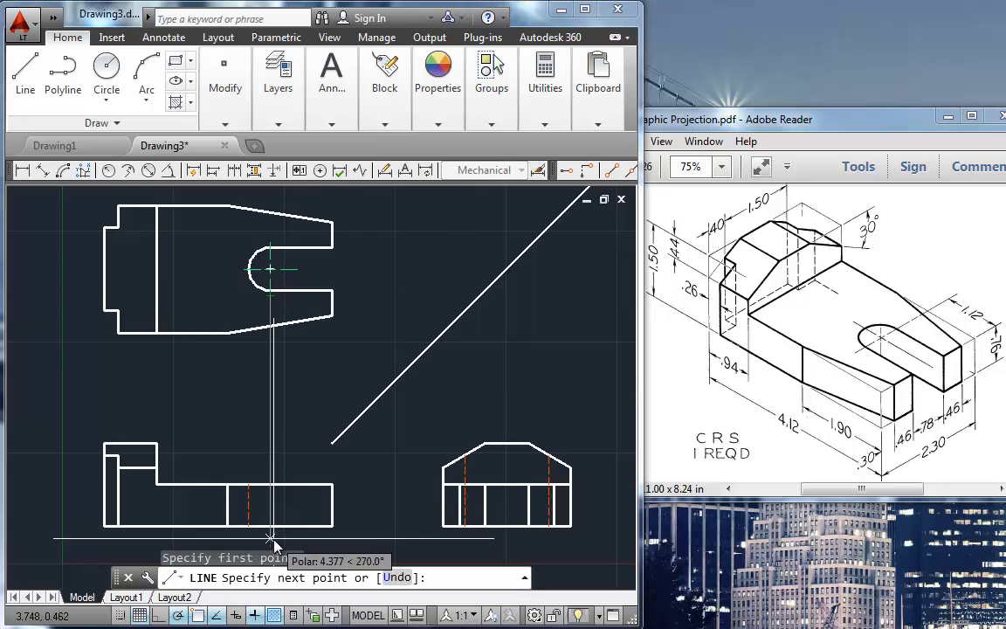
key("Return")
Step: Shorten the vertical center line so its upper end sits just above the front view's low step
left_click(272, 310)
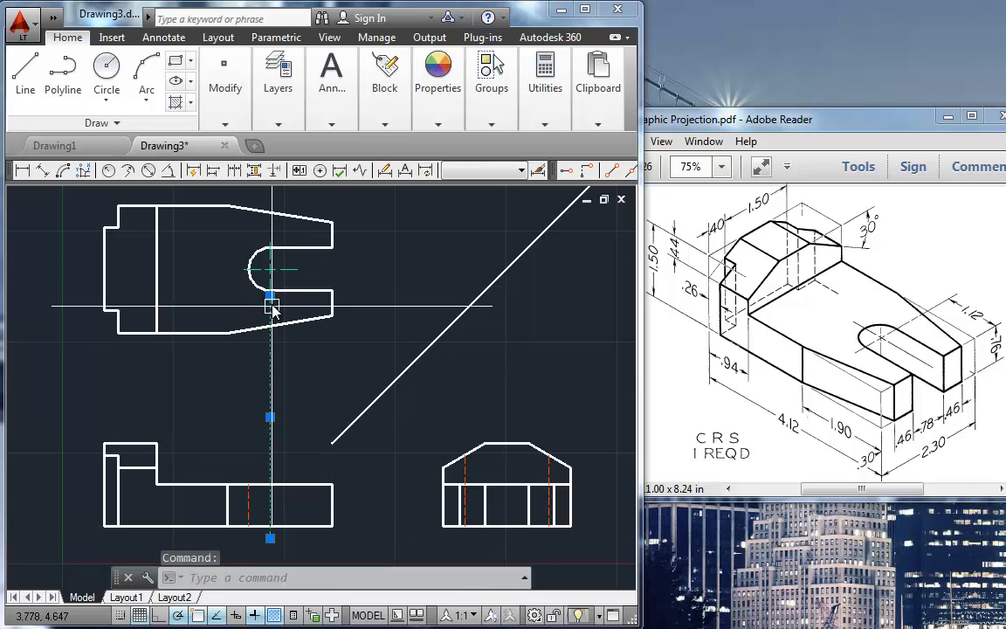
left_click(270, 296)
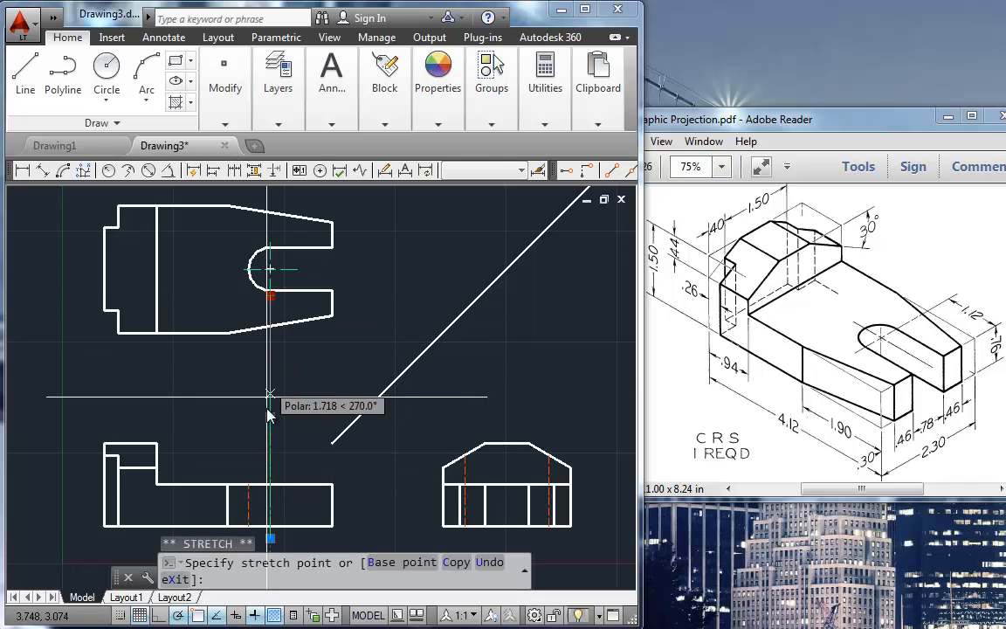
left_click(270, 474)
key("Escape")
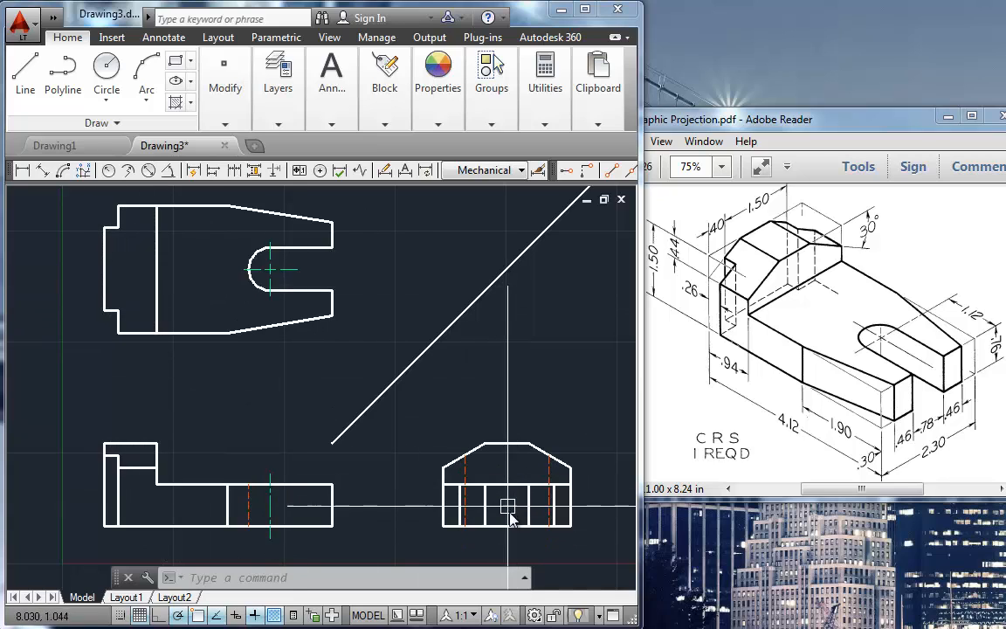
Step: Project the slot's horizontal center line across to the miter line and down to just below the side view's base
key("l")
key("Return")
left_click(247, 268)
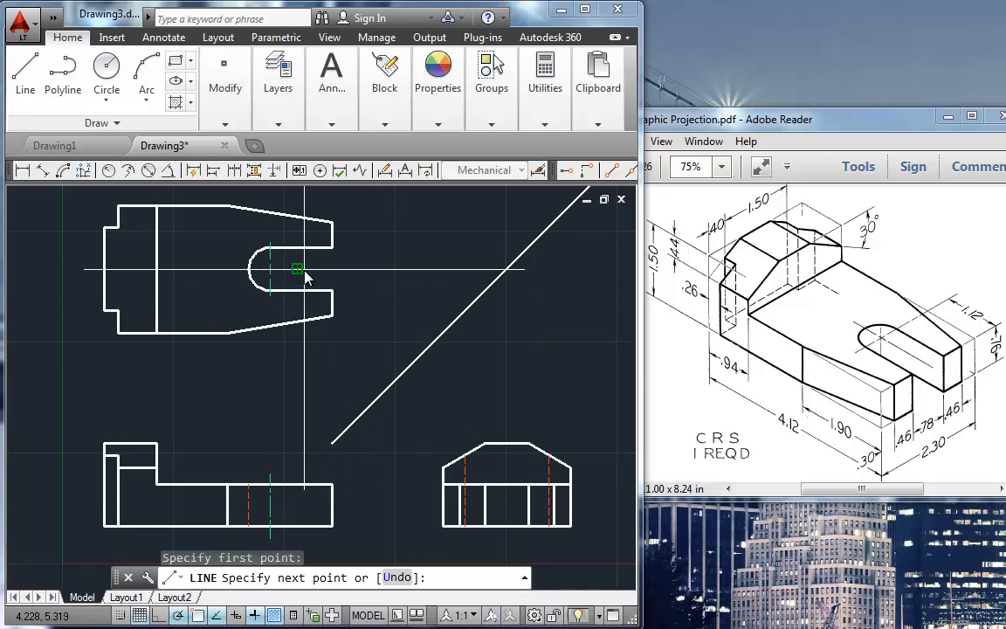
left_click(506, 269)
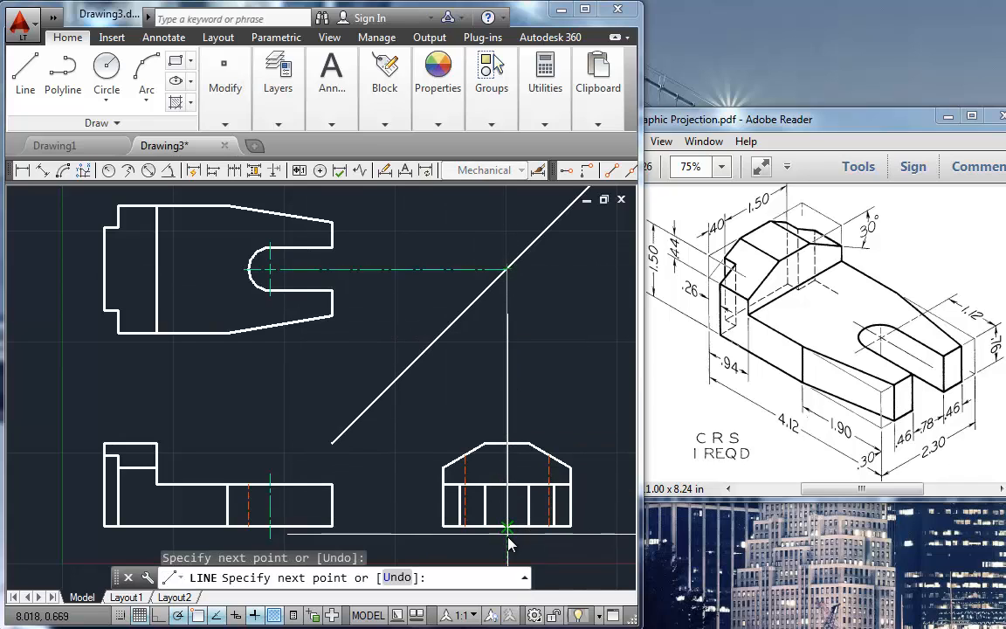
left_click(506, 534)
key("Return")
Step: Shorten the side view's center line to just above the step level and erase the horizontal center projection from the top view
left_click(505, 394)
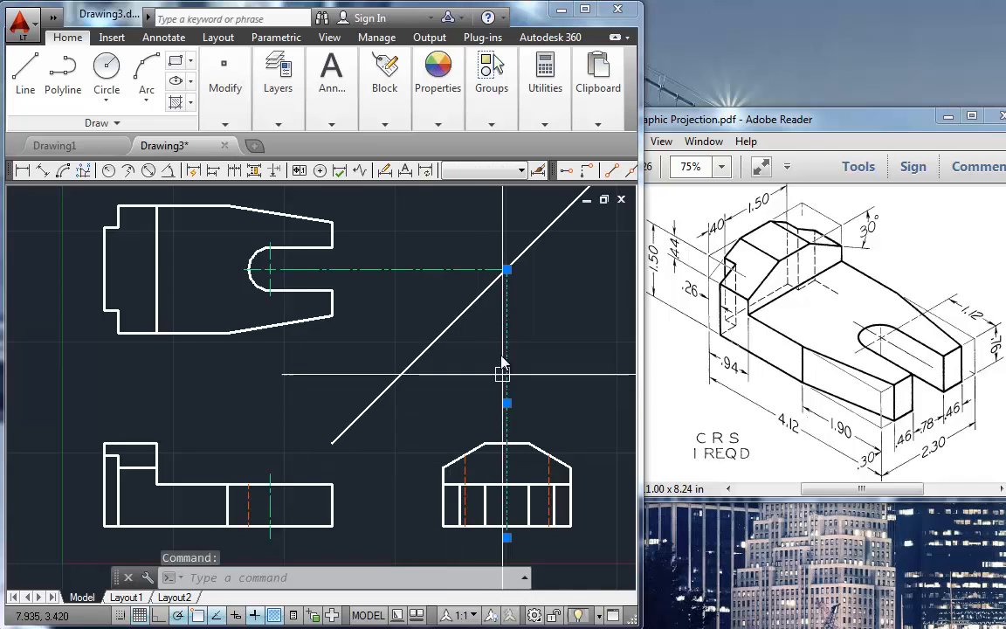
left_click(506, 269)
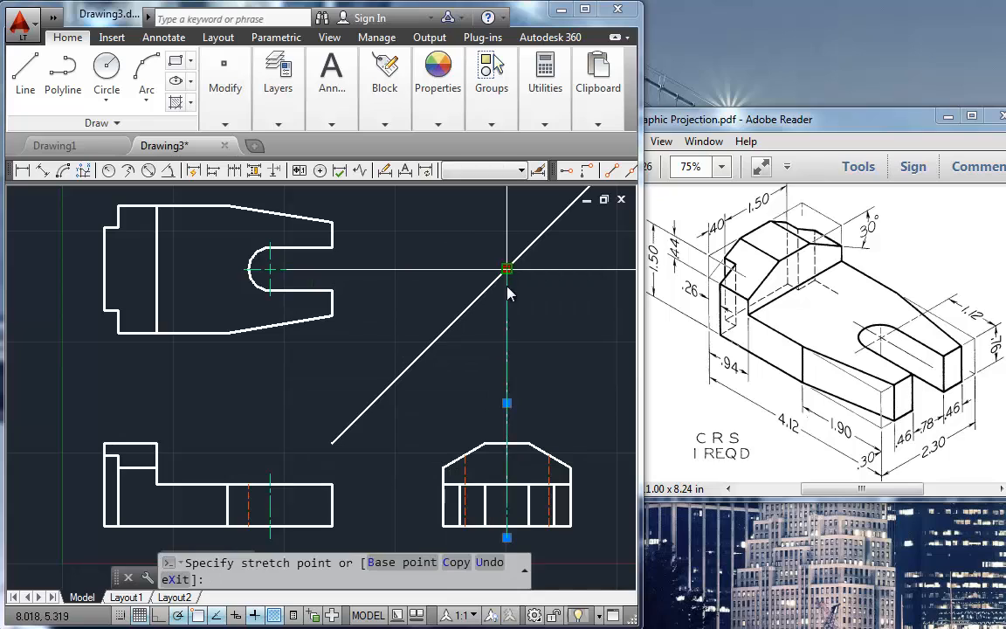
left_click(507, 472)
key("Escape")
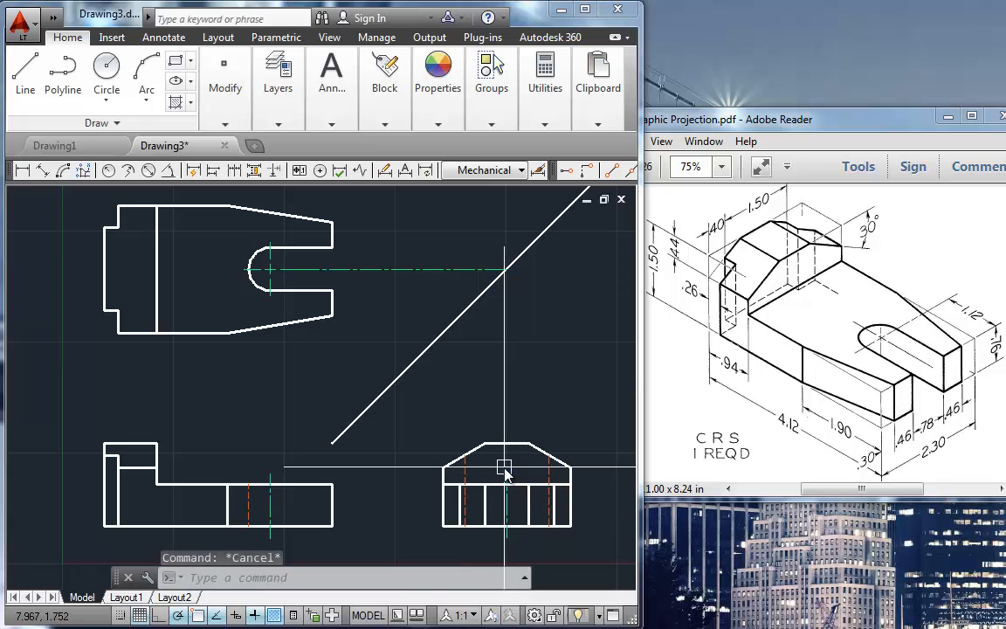
left_click(390, 272)
key("Delete")
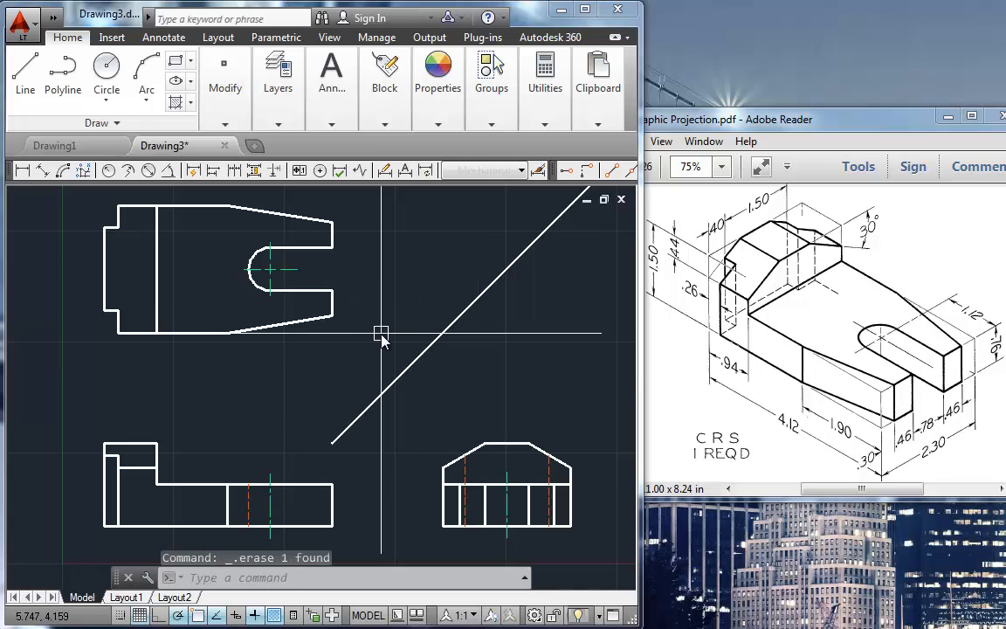
Step: Project the far end of the side view's top edge up to the miter line and across to the top view's left edge
type("l")
key("Return")
left_click(530, 442)
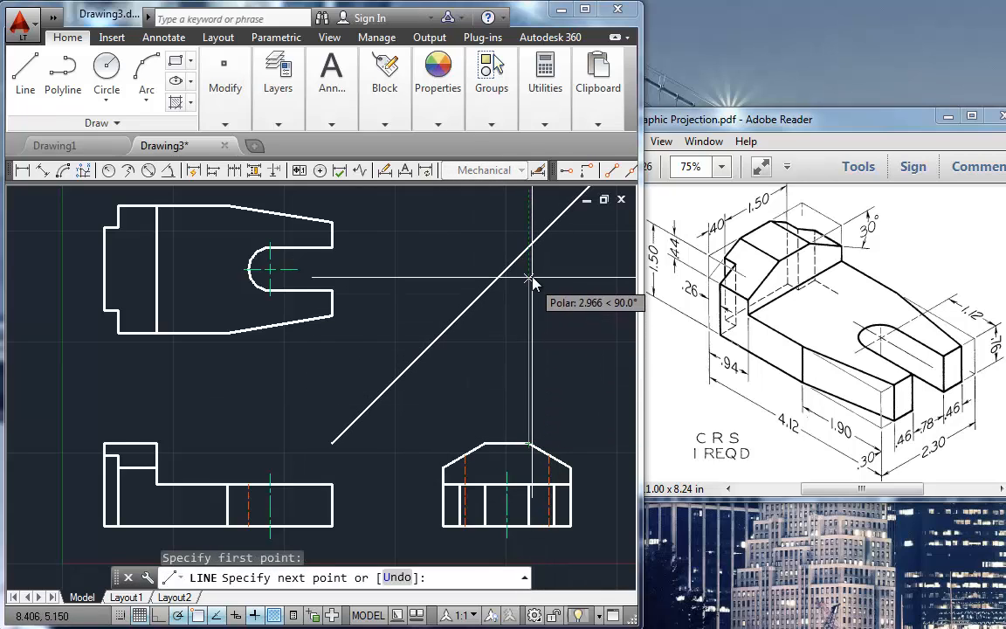
left_click(529, 248)
left_click(106, 249)
key("Return")
key("Return")
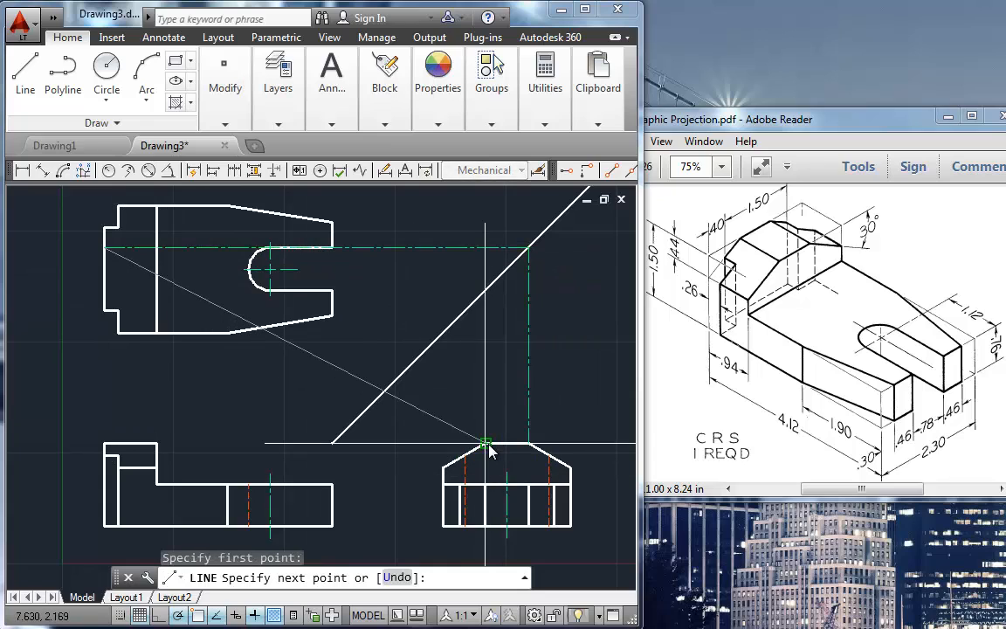
Step: Draw a horizontal projection from the miter line, aligned above the near end of the side view's top edge, to the top view's left edge
key("Escape")
key("Return")
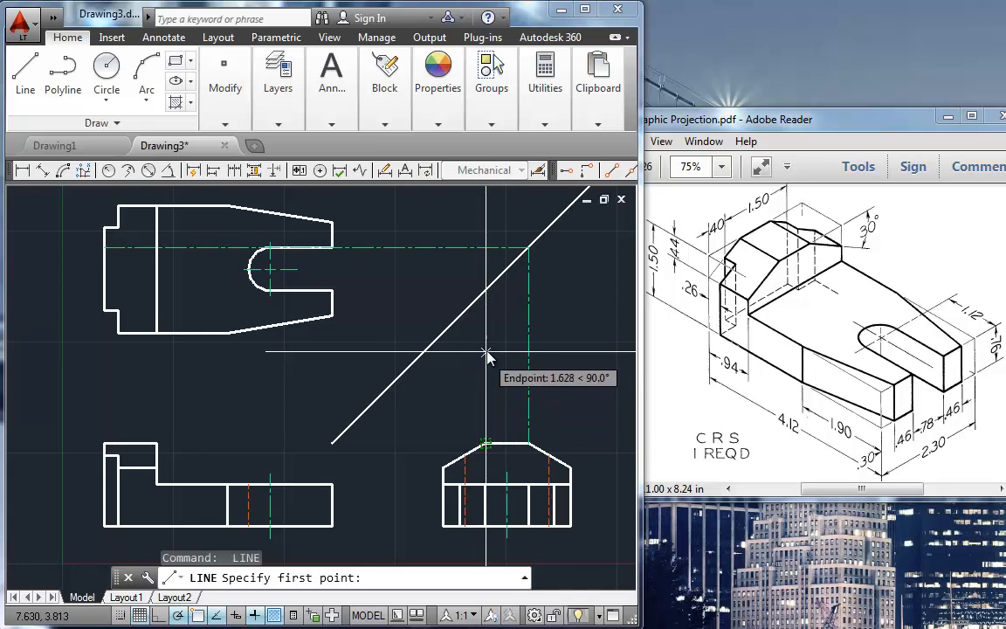
left_click(487, 290)
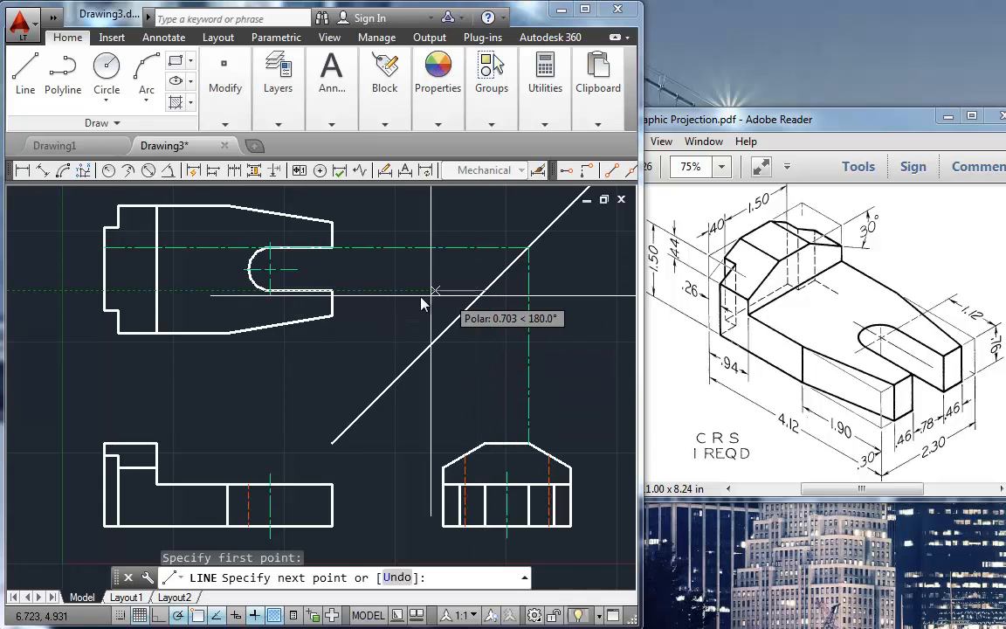
left_click(105, 290)
key("Return")
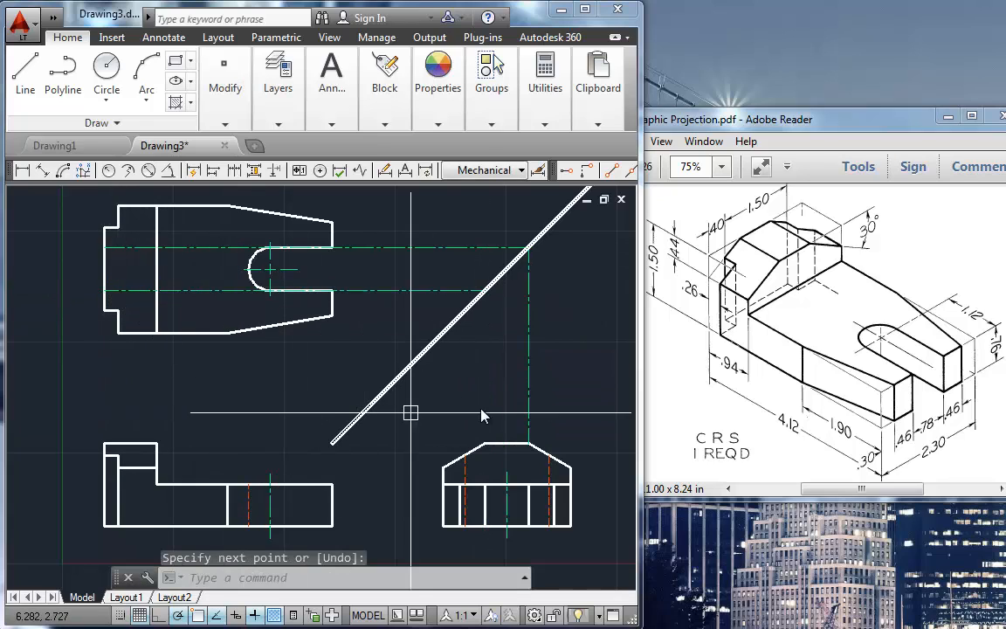
Step: Erase the vertical projection line and trim both horizontal projections back to the vertical step edge in the top view
left_click(527, 393)
key("Delete")
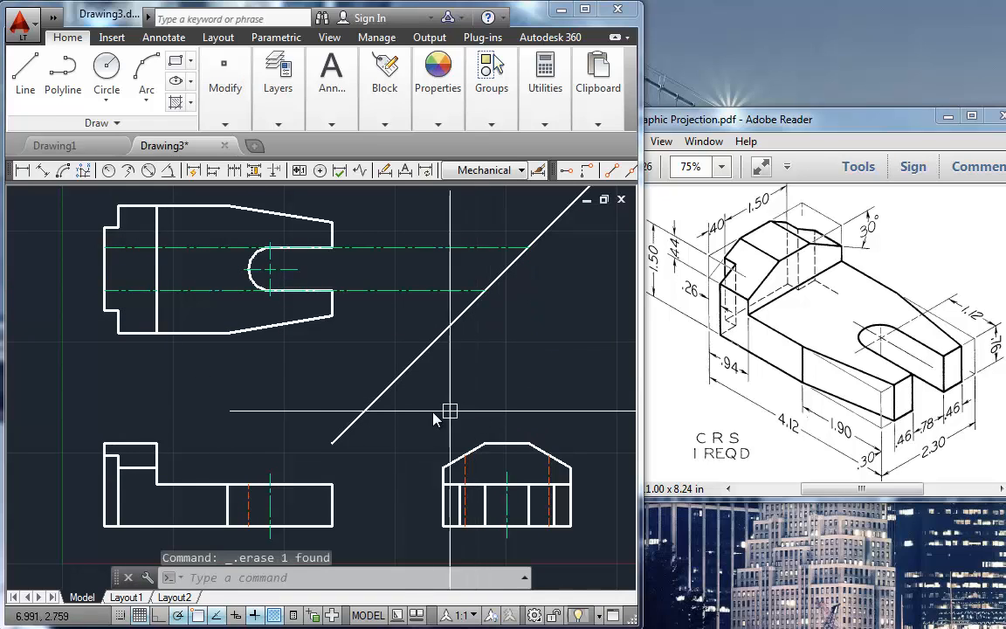
type("tr")
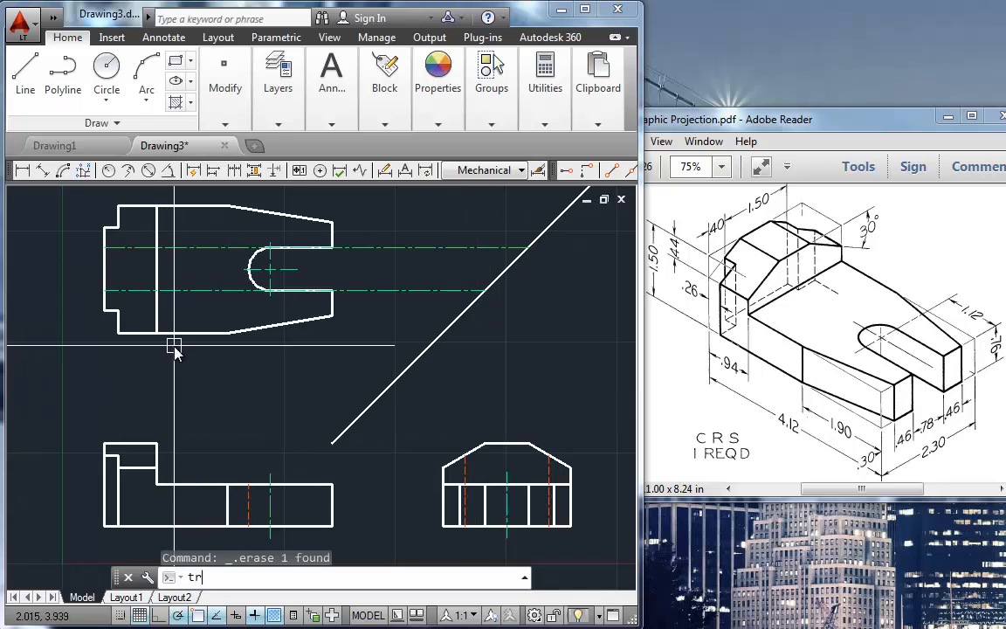
key("Return")
left_click(156, 307)
key("Return")
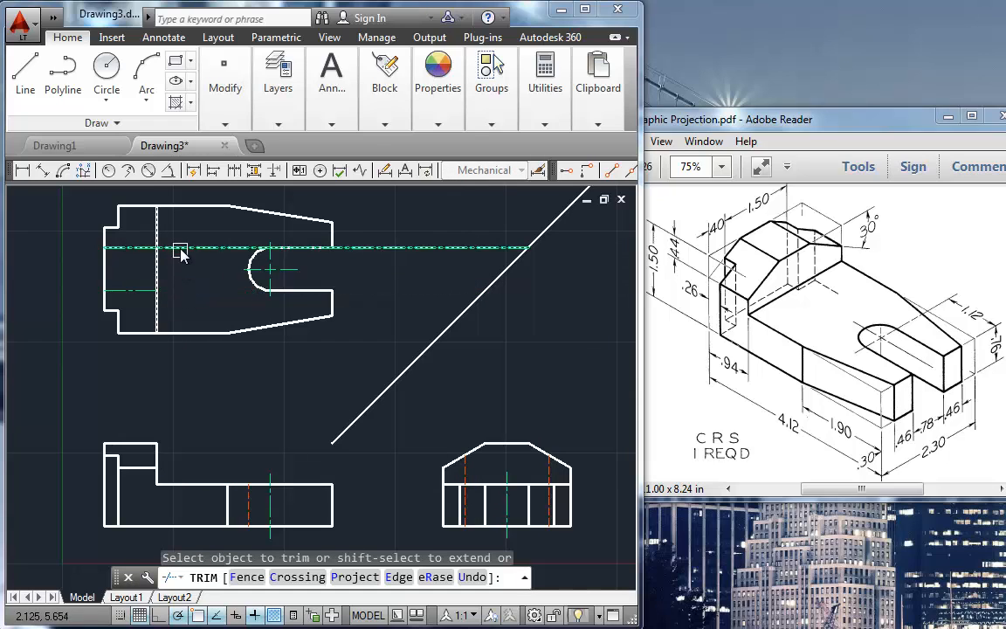
key("Return")
Step: Move the two trimmed horizontal lines in the top view to the OBJECT layer
left_click(140, 290)
left_click(140, 247)
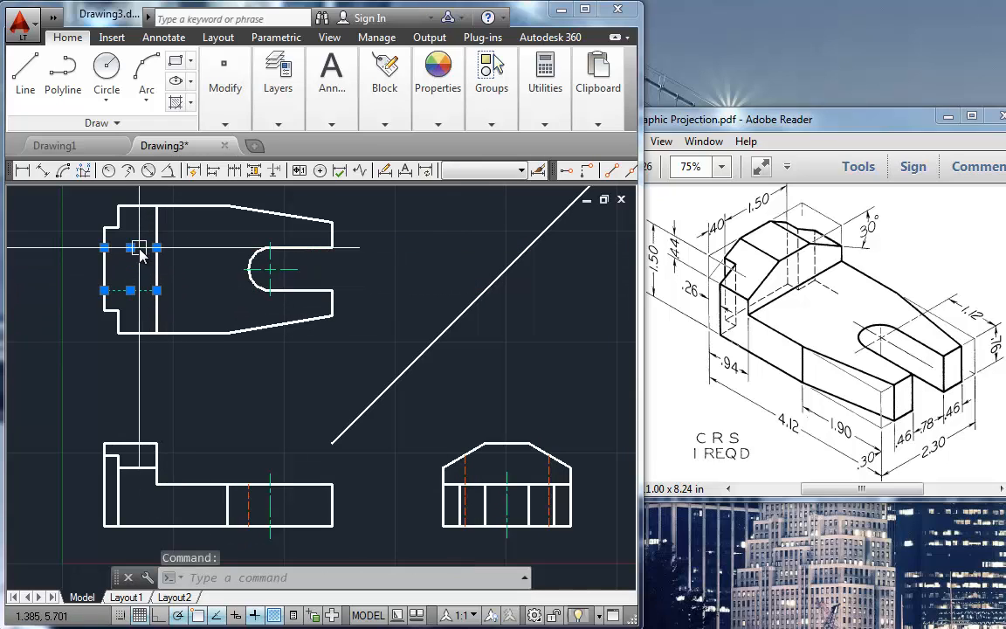
left_click(278, 127)
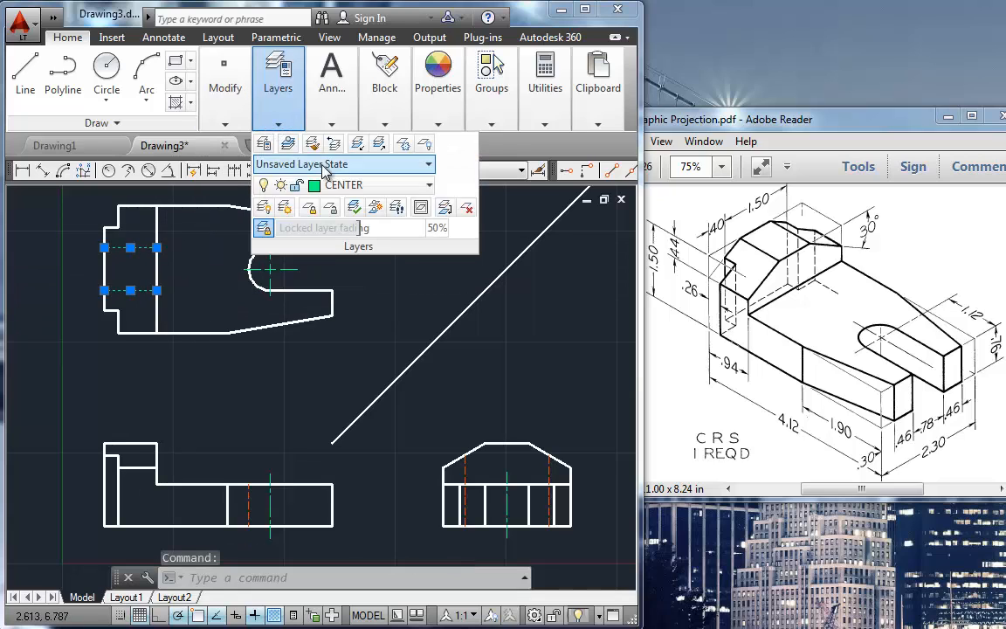
left_click(345, 185)
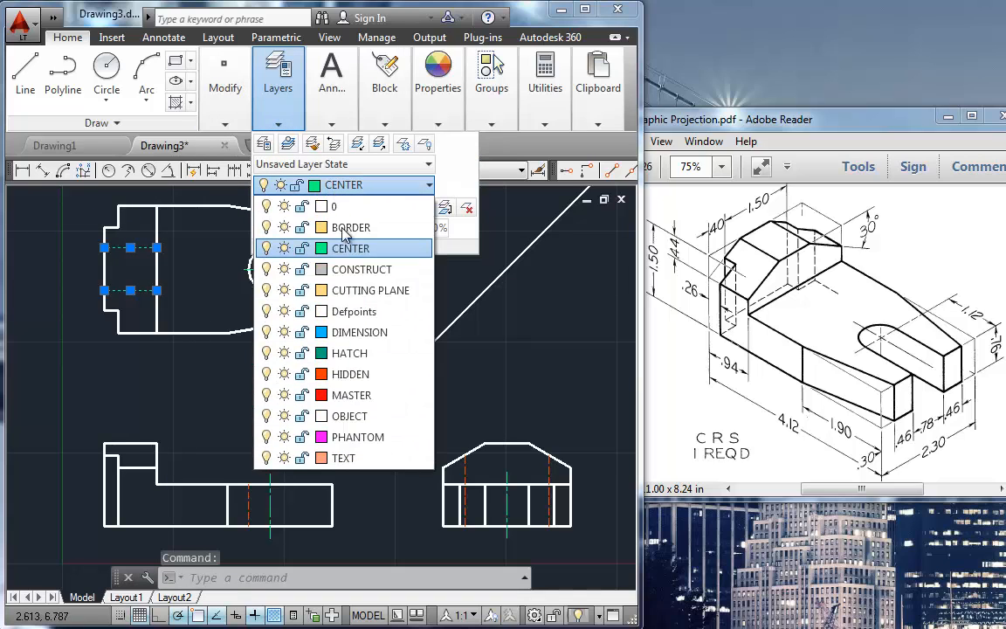
left_click(343, 415)
key("Escape")
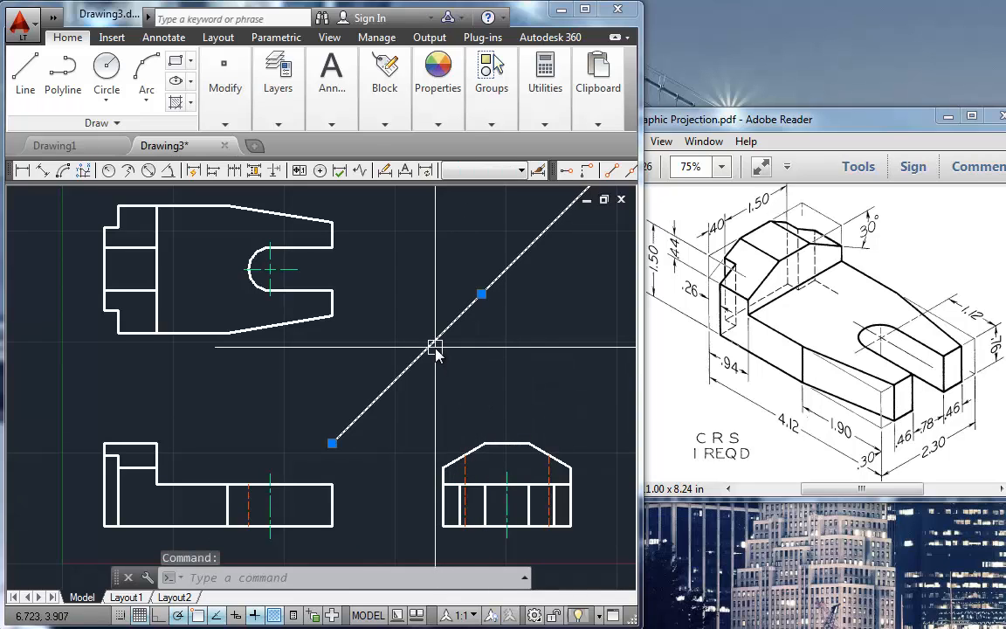
Step: Move the selected miter line to the CONSTRUCT layer
left_click(273, 125)
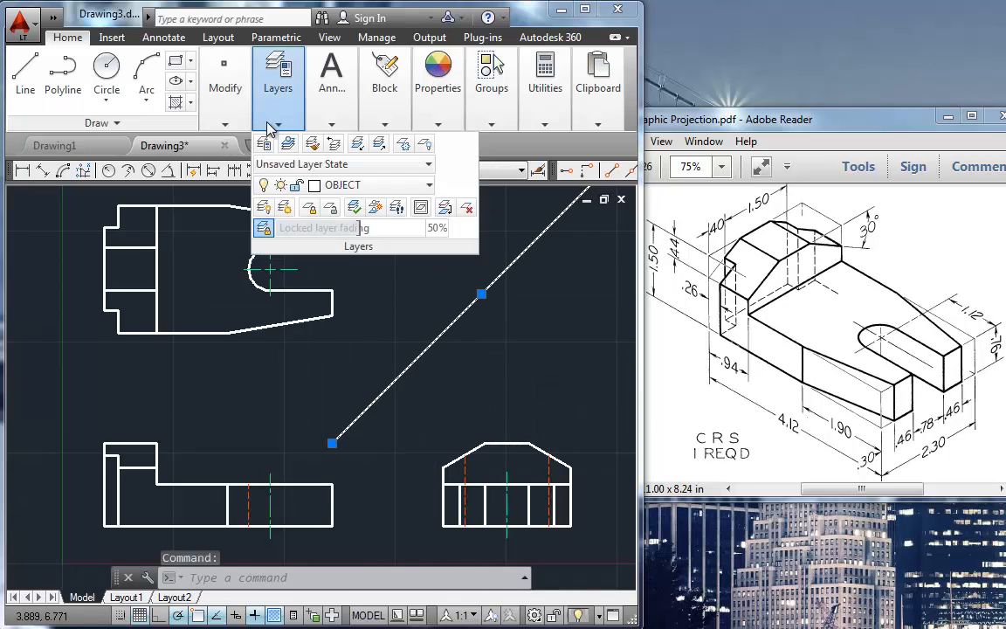
left_click(336, 184)
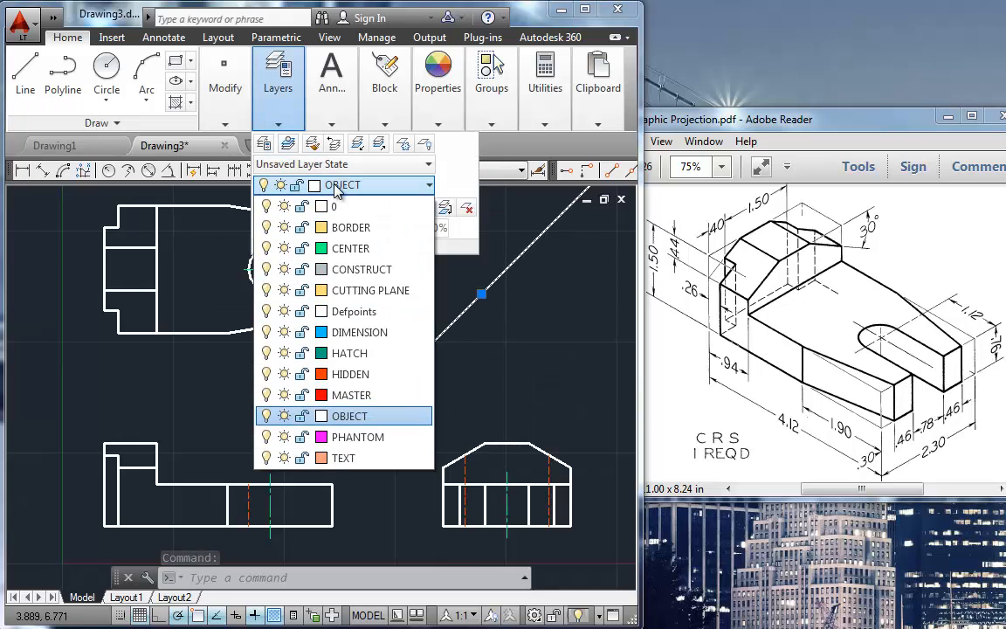
left_click(345, 269)
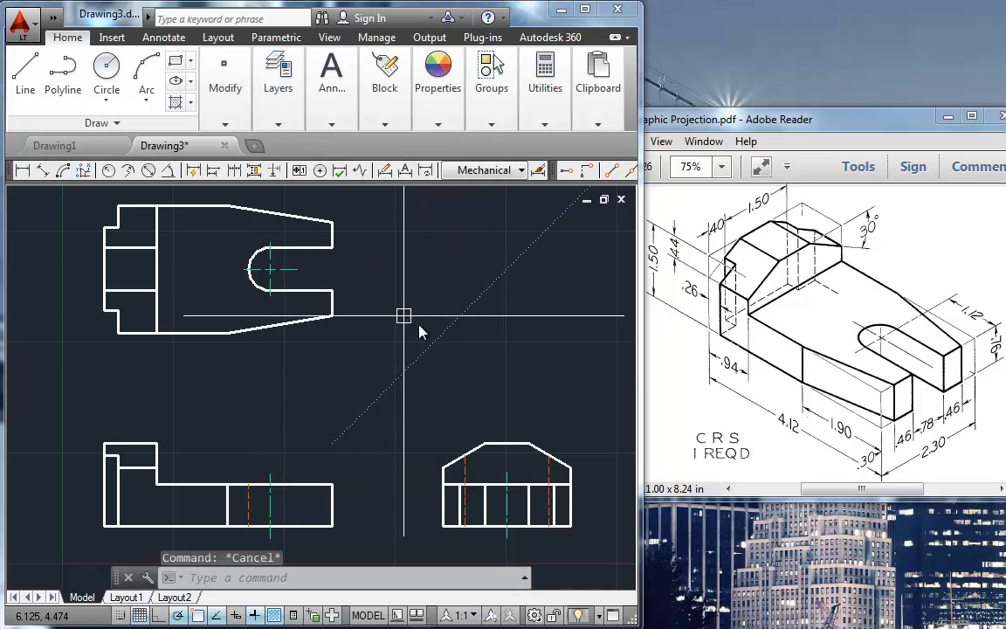
Step: Insert the Bsize_inch border from the Borders folder around the three views at scale 1, keeping its default title block attributes
scroll(453, 336, "down", 4)
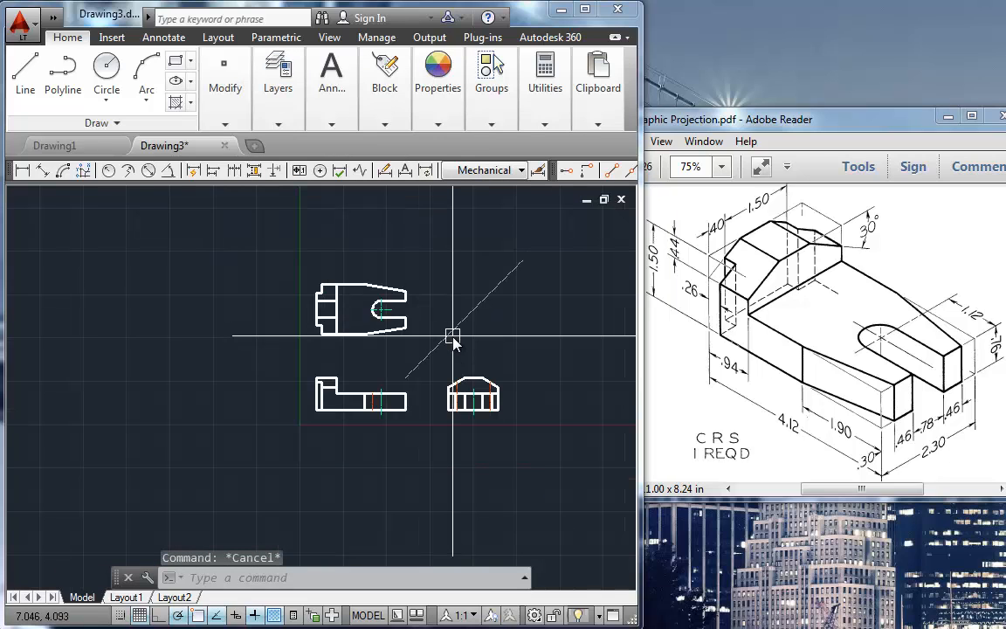
mouse_move(452, 341)
middle_mouse_down()
mouse_move(400, 357)
mouse_move(357, 406)
middle_mouse_up()
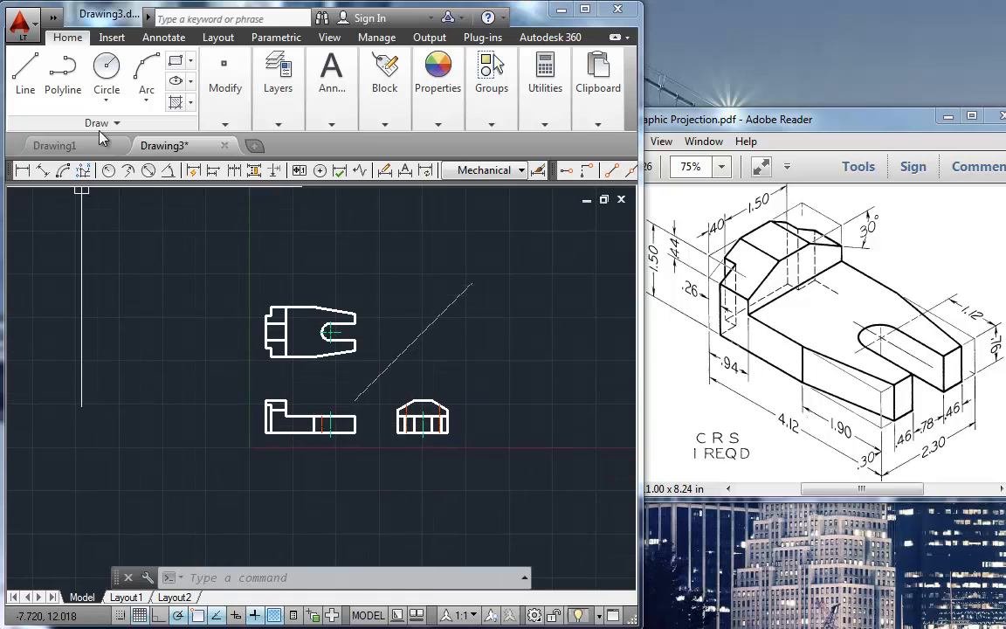
left_click(111, 37)
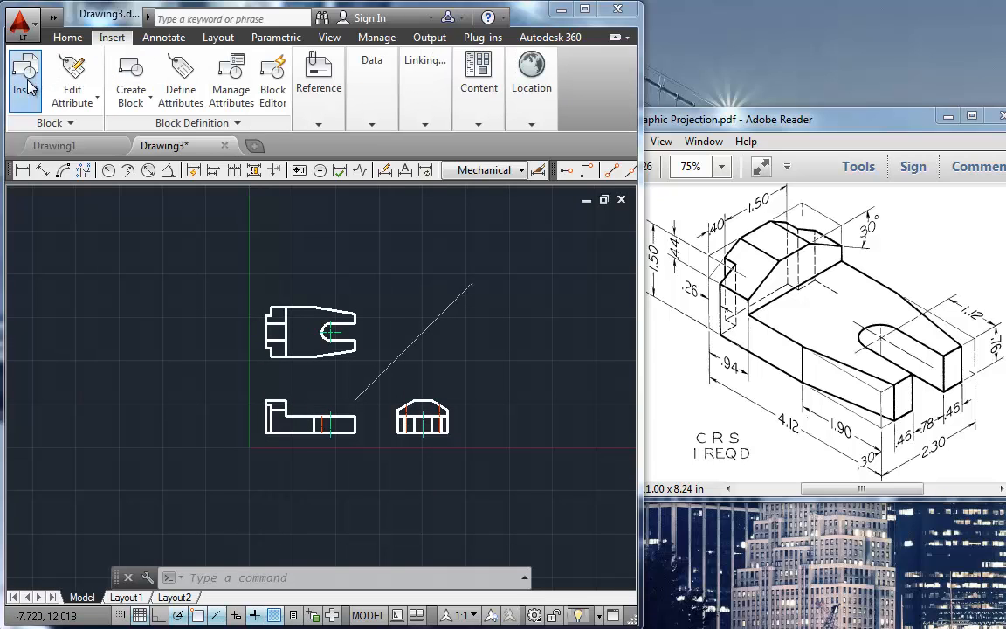
left_click(27, 79)
left_click(744, 360)
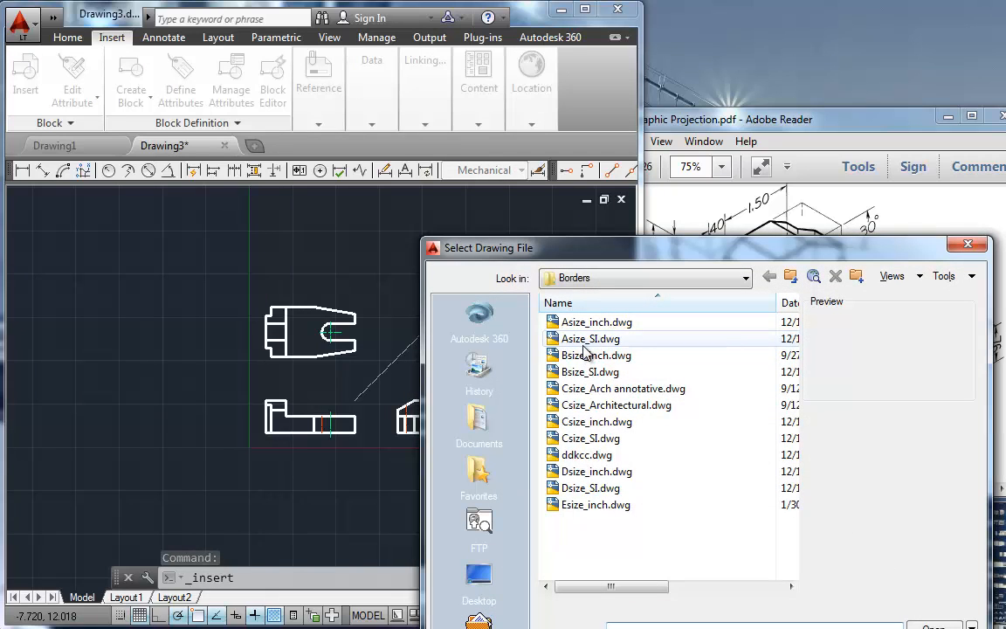
double_click(587, 356)
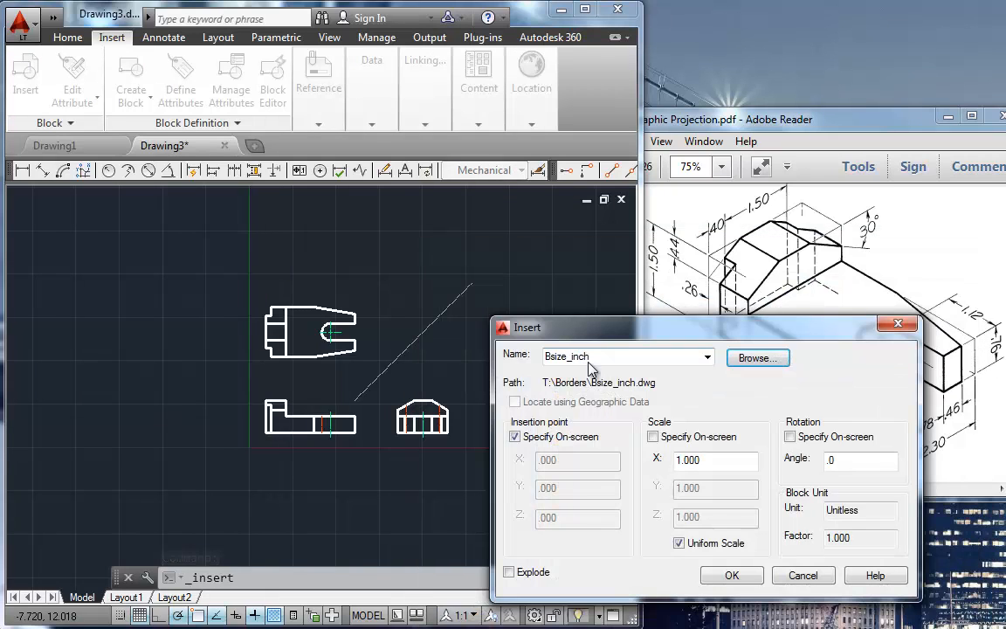
left_click(727, 580)
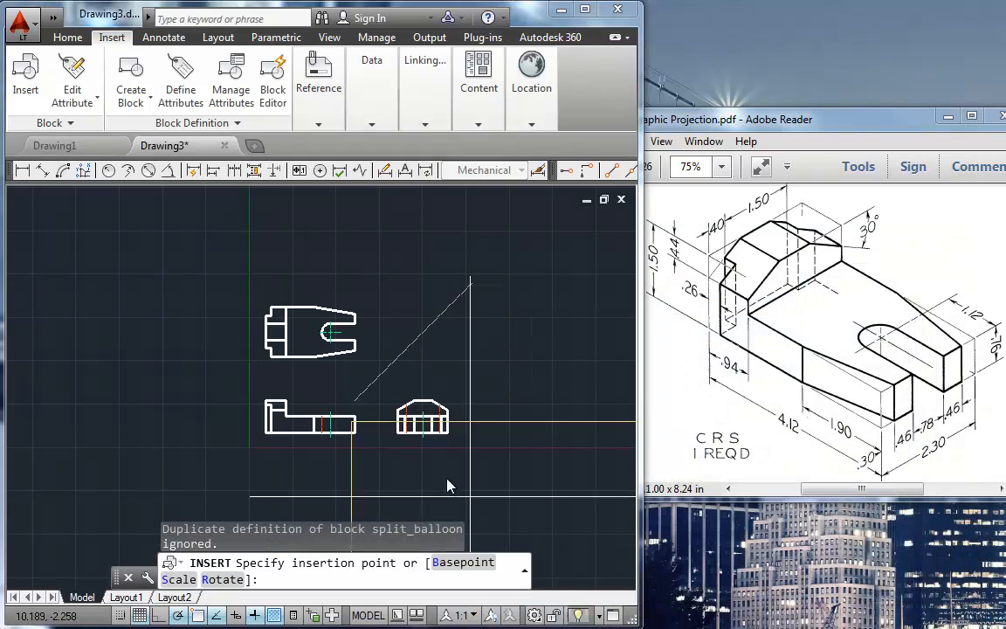
left_click(369, 354)
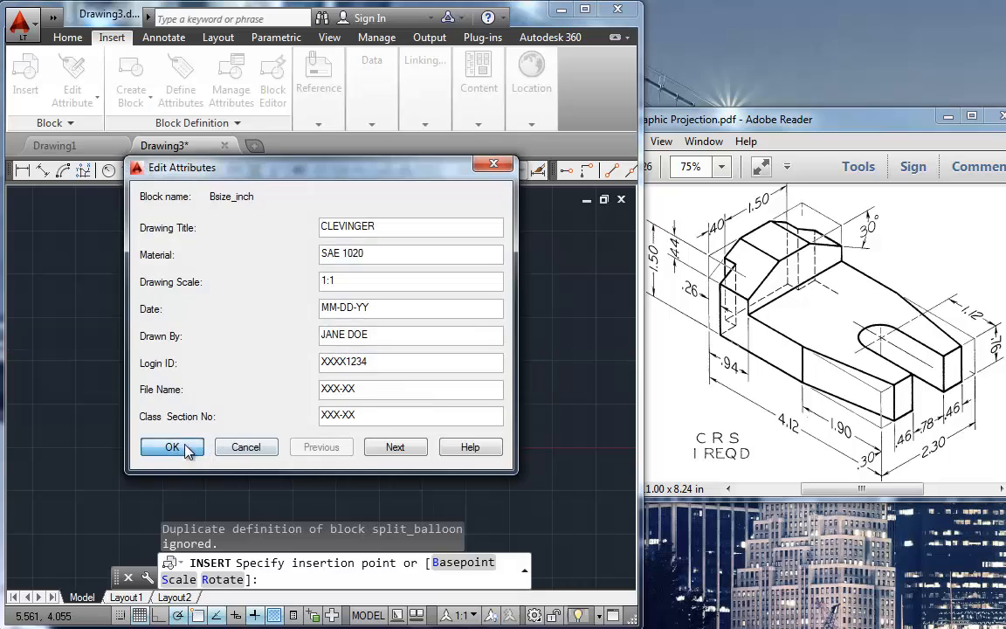
left_click(172, 447)
Step: Stretch the miter line's upper end along its own direction to beyond the border's upper edge
left_click(454, 300)
left_click(472, 283)
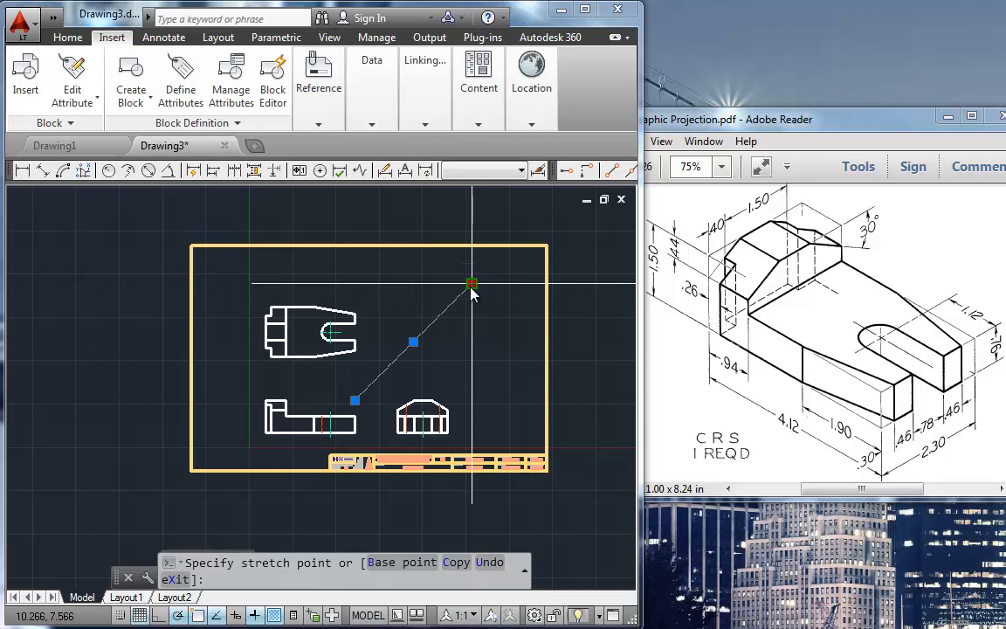
left_click(533, 221)
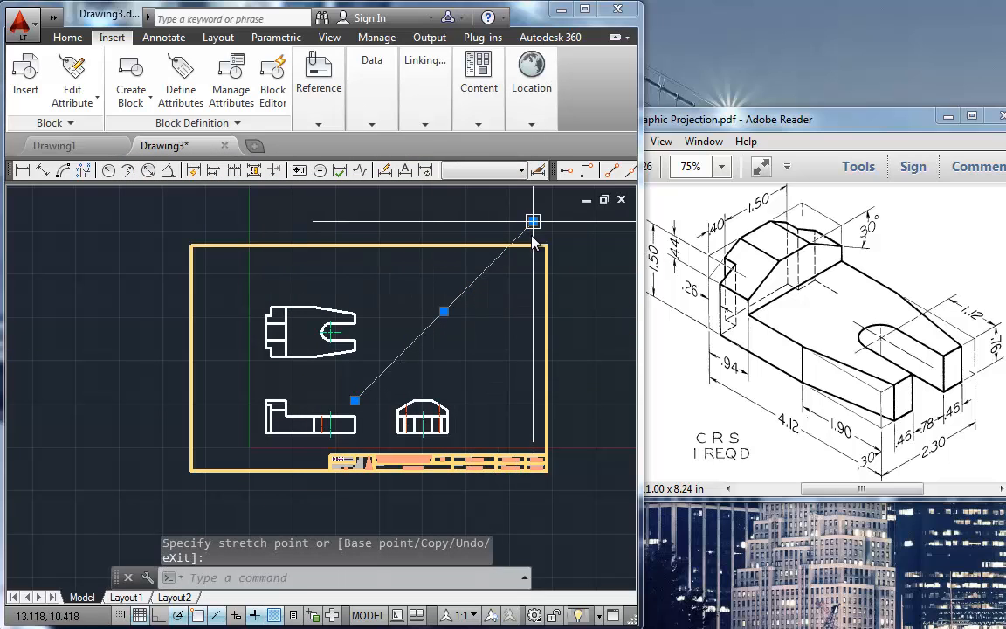
key("Escape")
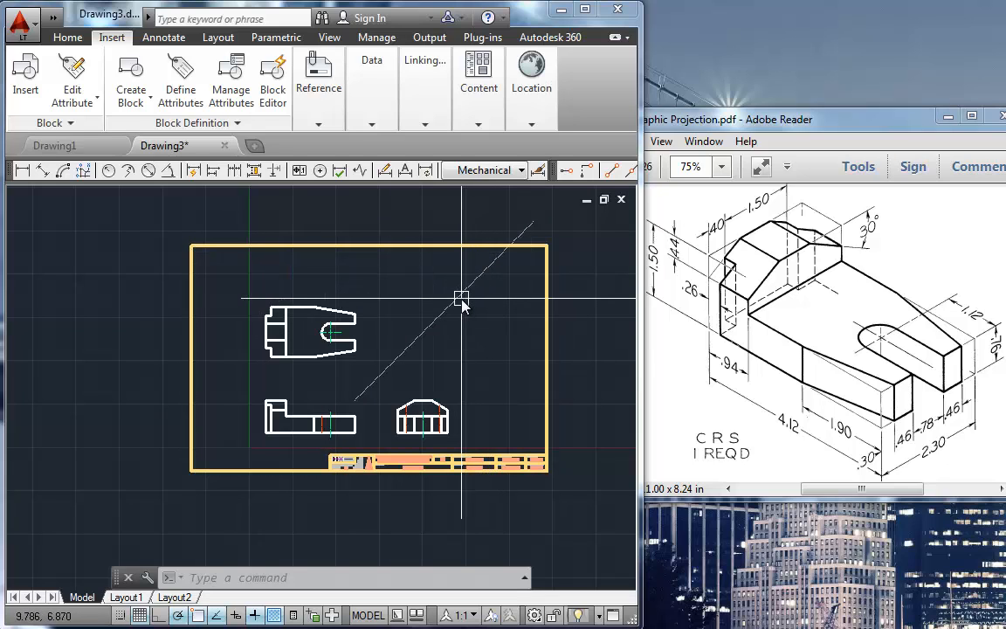
Step: Erase the inserted border and title block from model space
left_click(547, 331)
key("Delete")
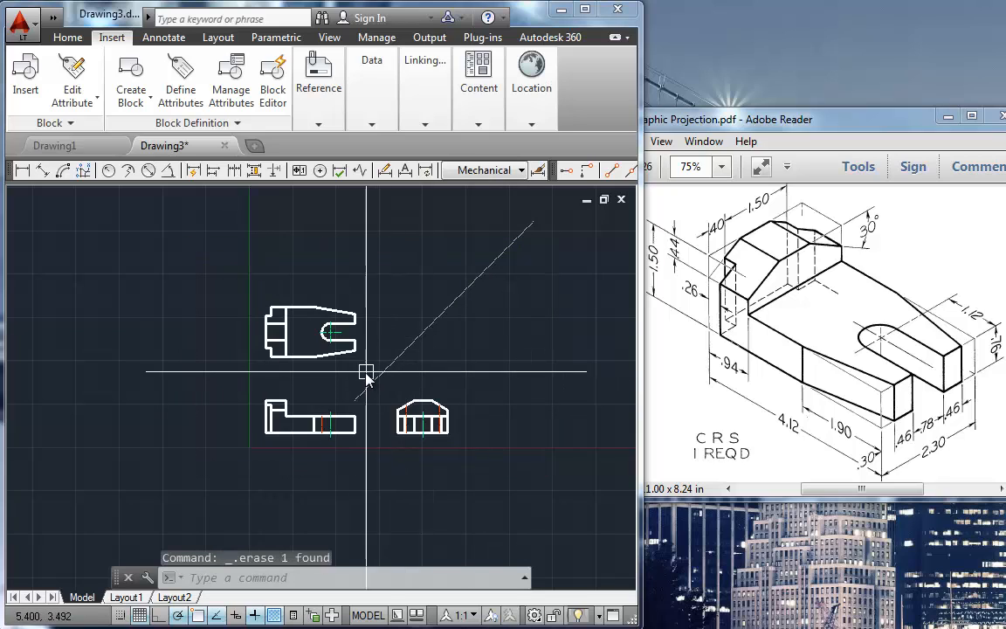
scroll(366, 370, "up", 4)
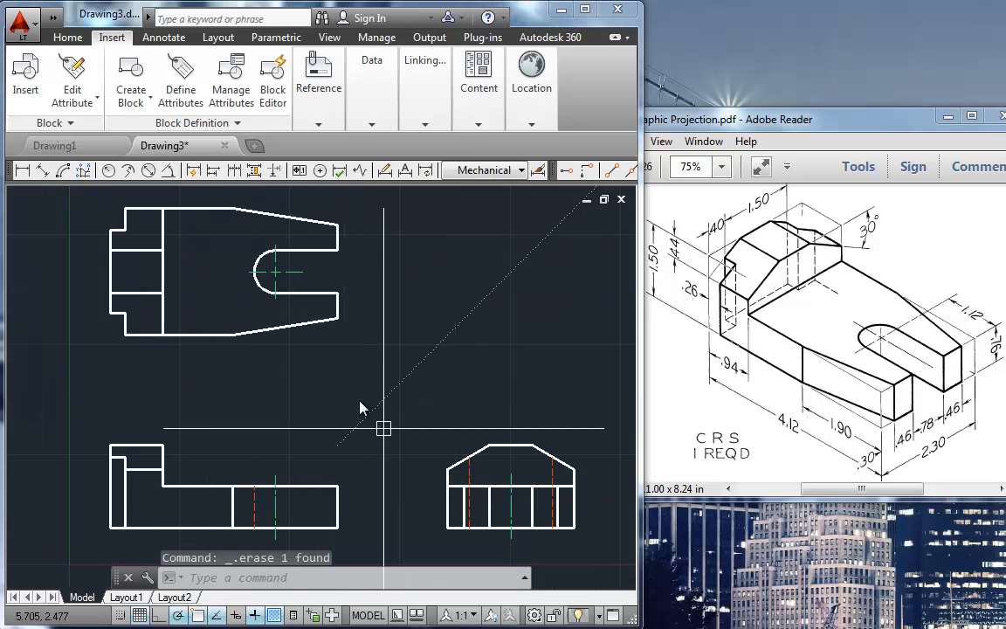